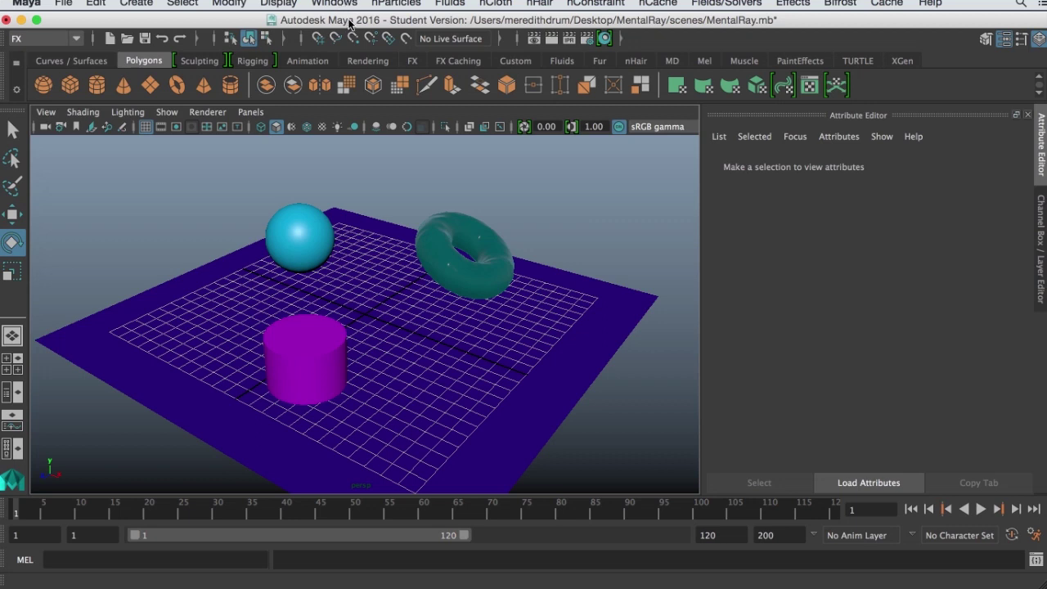
# - Check which renderers are available in the Render Settings and close the window
pyautogui.click(577, 43)
pyautogui.click(364, 72)
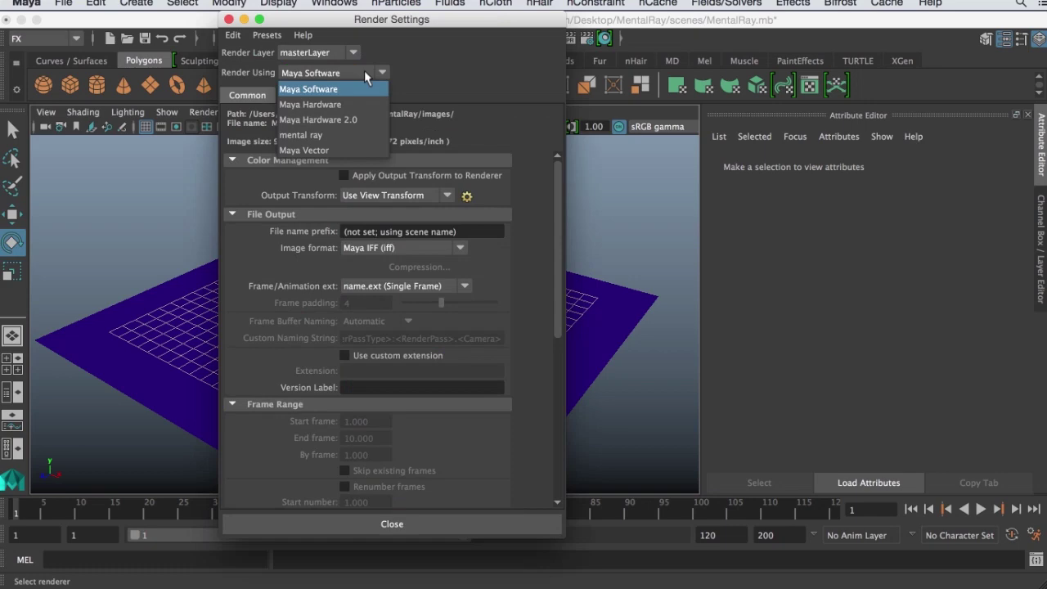
pyautogui.click(229, 19)
# - Check the loaded and auto-load status of Mayatomr.bundle in the Plug-in Manager and close it
pyautogui.click(328, 3)
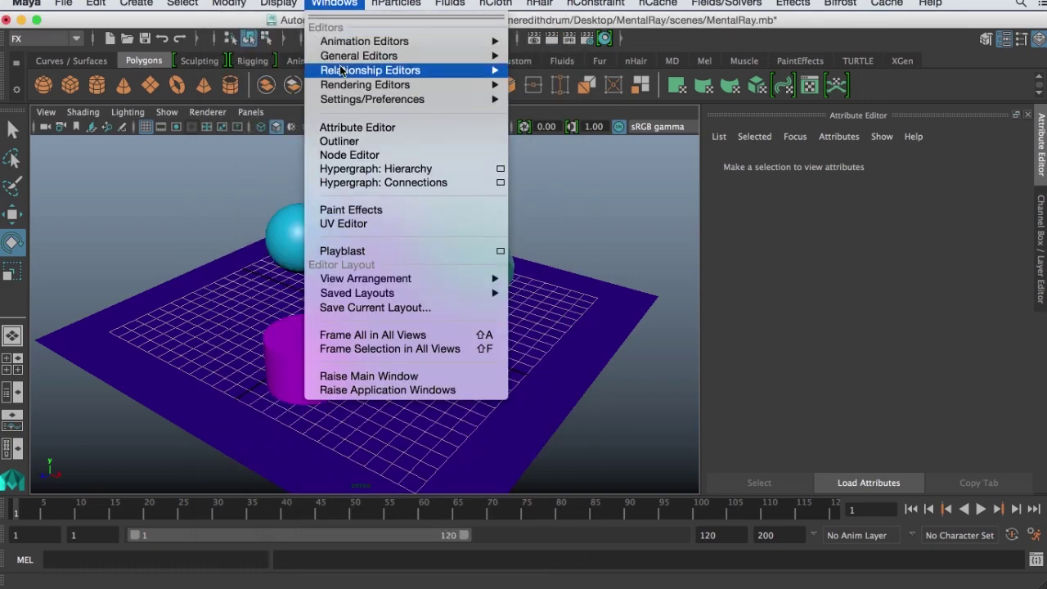
pyautogui.moveTo(343, 102)
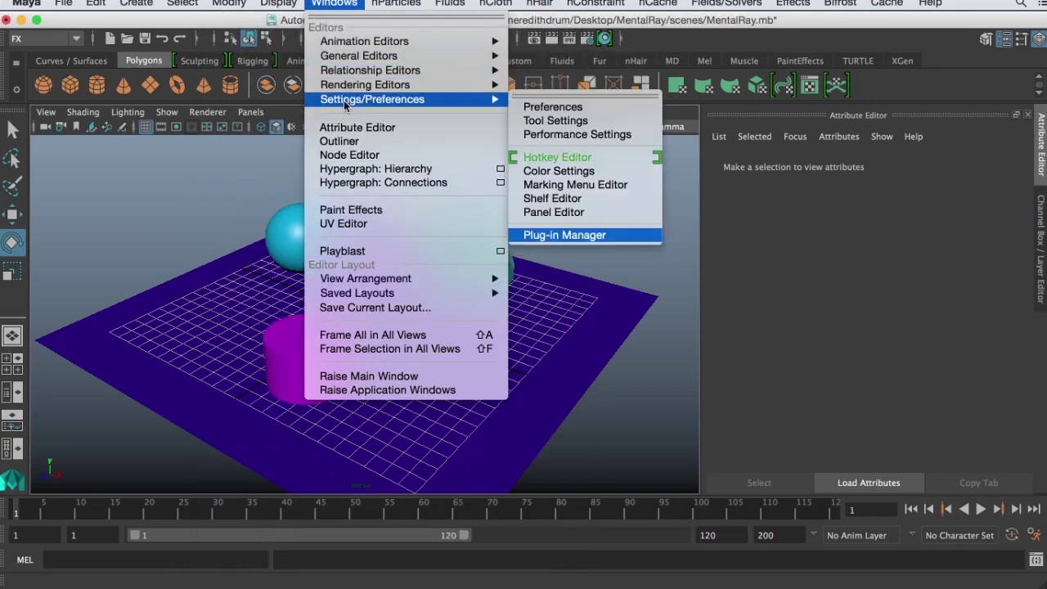
pyautogui.click(575, 235)
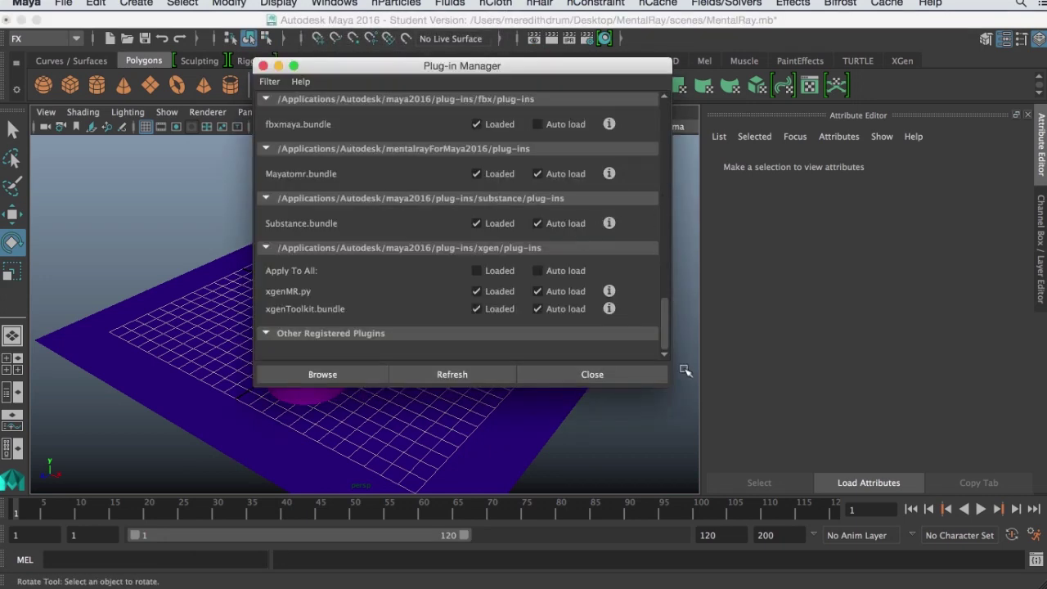
pyautogui.moveTo(669, 342); pyautogui.dragTo(657, 312)
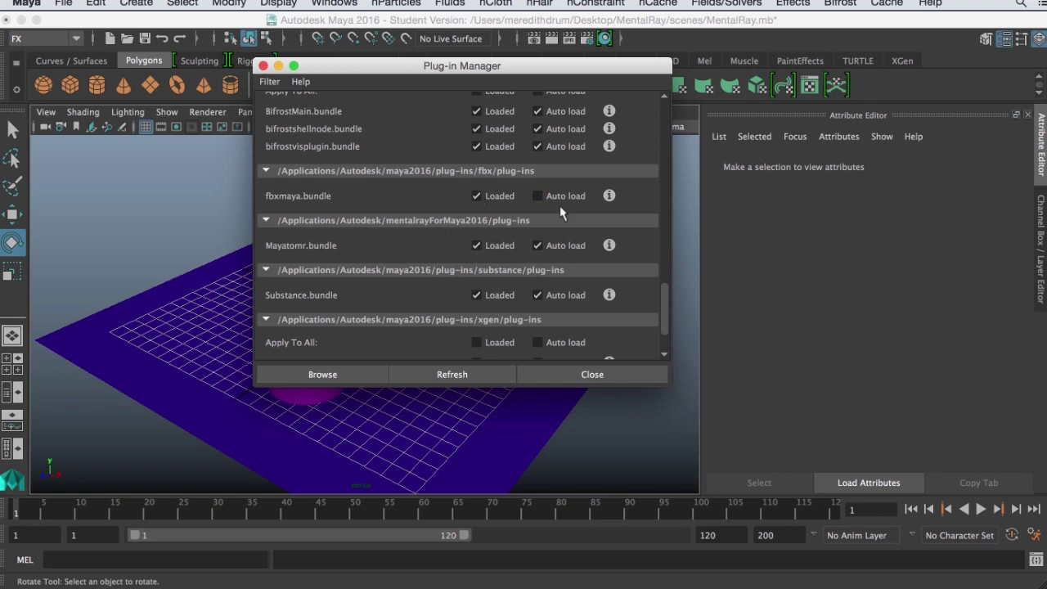
pyautogui.moveTo(667, 301)
pyautogui.mouseDown()
pyautogui.moveTo(666, 290)
pyautogui.moveTo(661, 324)
pyautogui.moveTo(660, 292)
pyautogui.mouseUp()
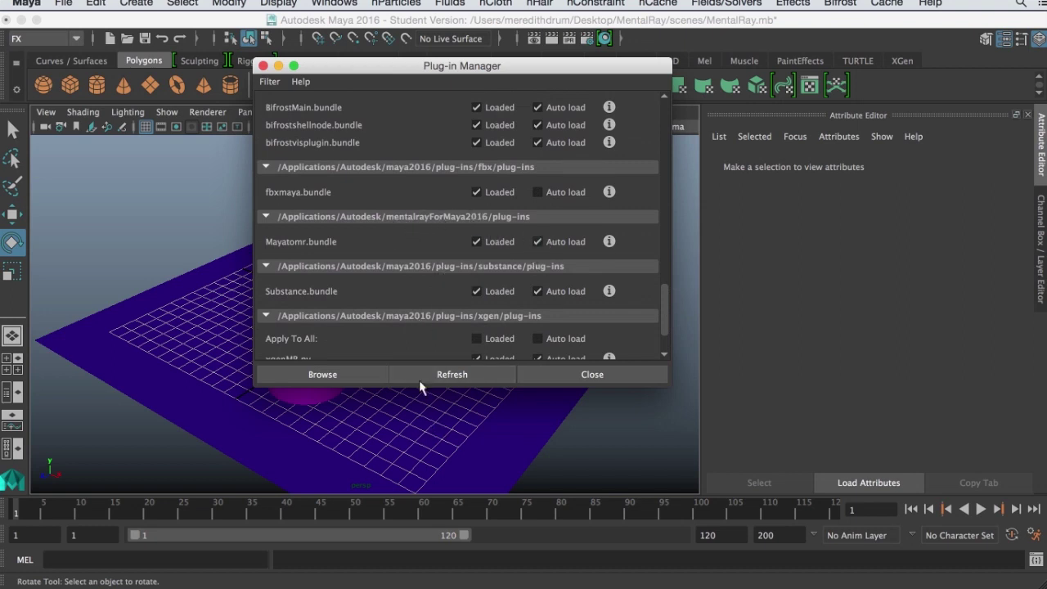
pyautogui.click(262, 65)
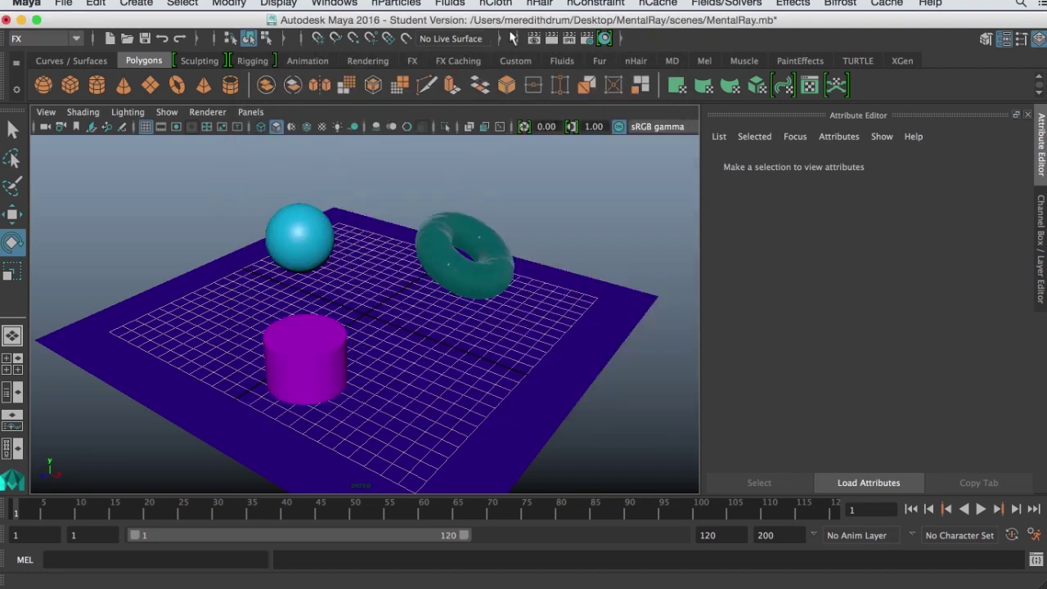
# - Set the renderer to mental ray in the Render Settings
pyautogui.click(587, 39)
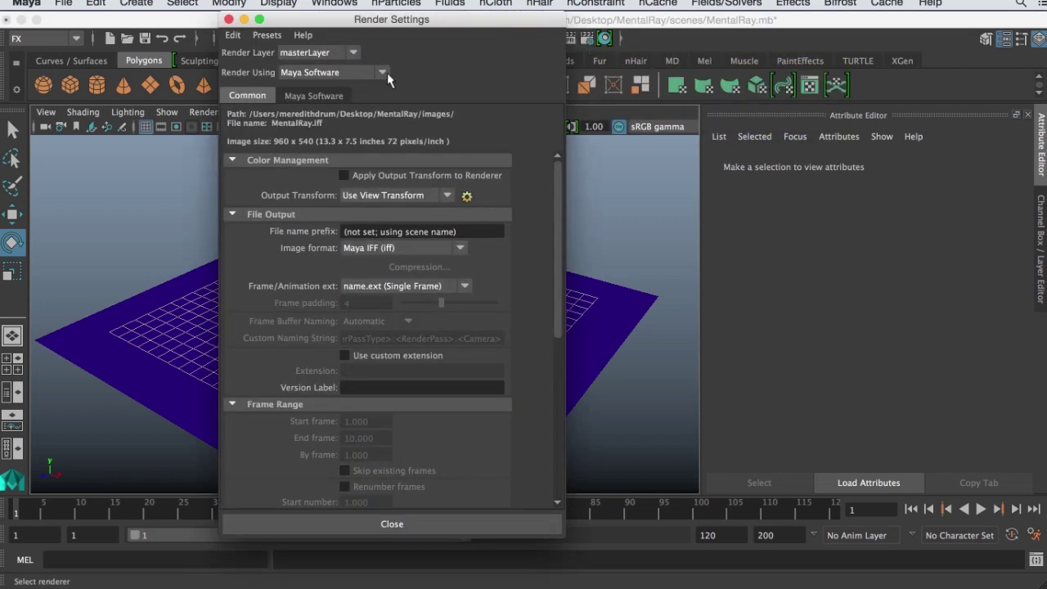
pyautogui.moveTo(398, 26); pyautogui.dragTo(457, 25)
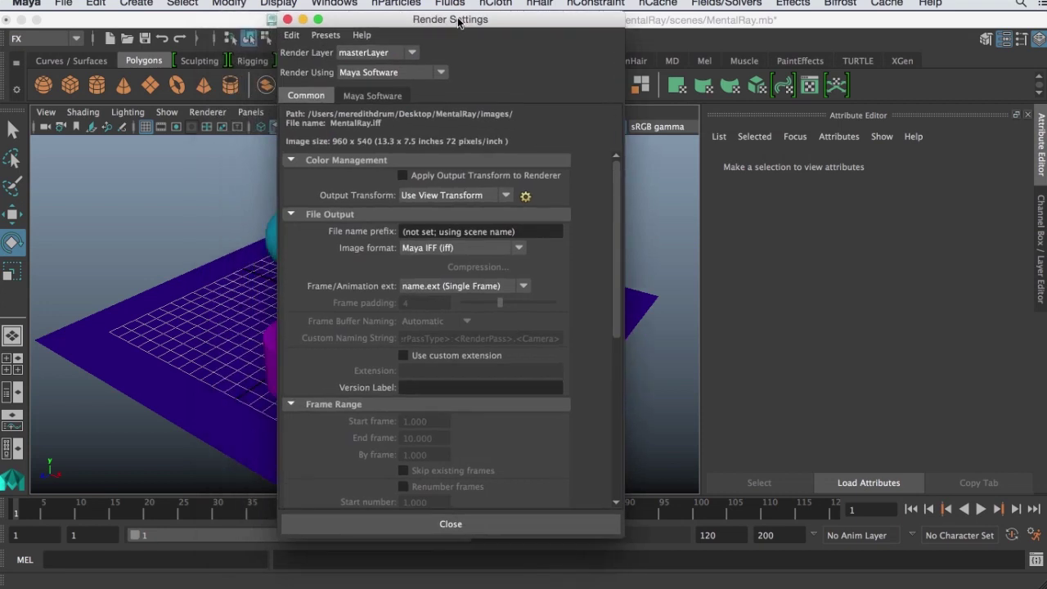
pyautogui.click(441, 73)
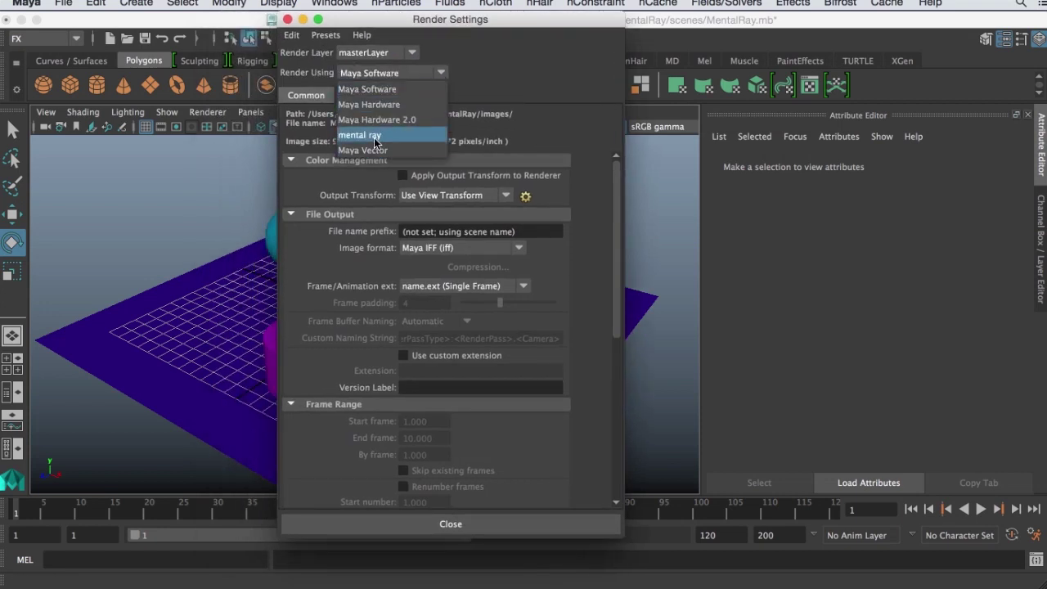
pyautogui.click(364, 135)
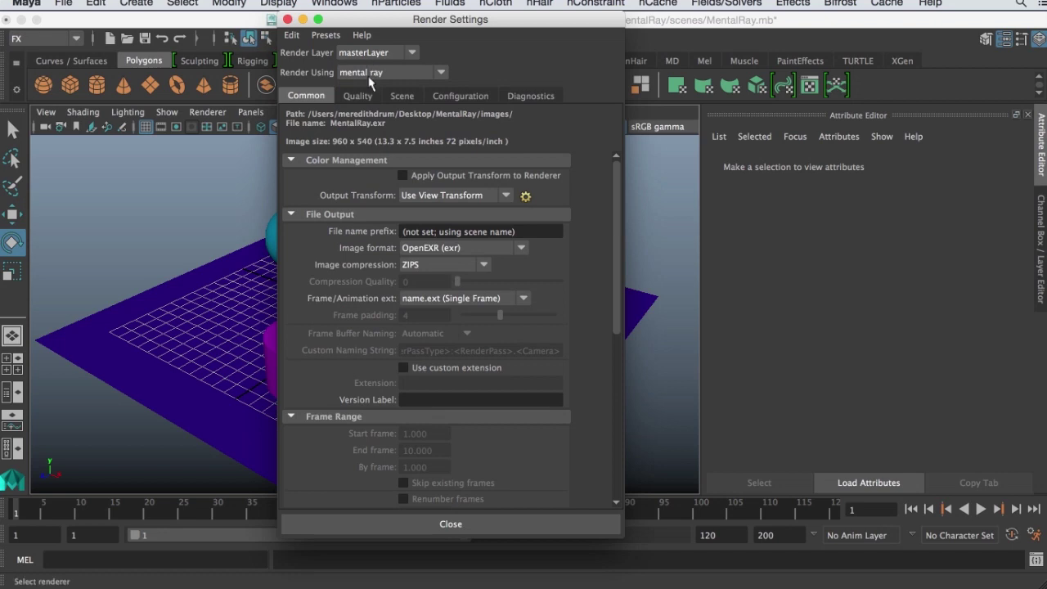
# - Switch the renderer to Maya Software, view its specific settings, and return to mental ray
pyautogui.click(442, 72)
pyautogui.click(419, 87)
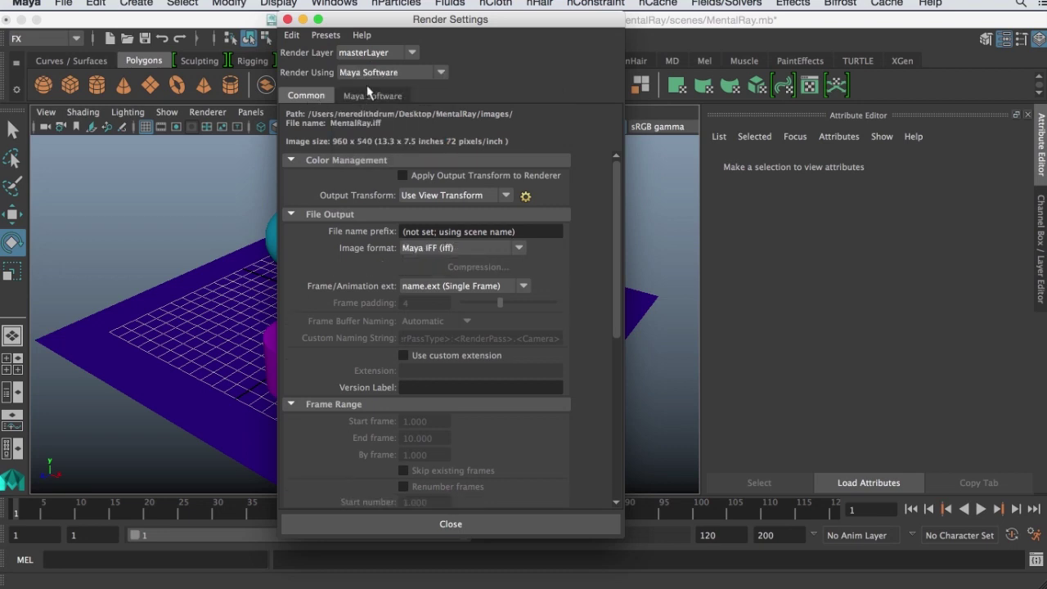
pyautogui.click(368, 96)
pyautogui.click(309, 98)
pyautogui.click(443, 72)
pyautogui.click(386, 132)
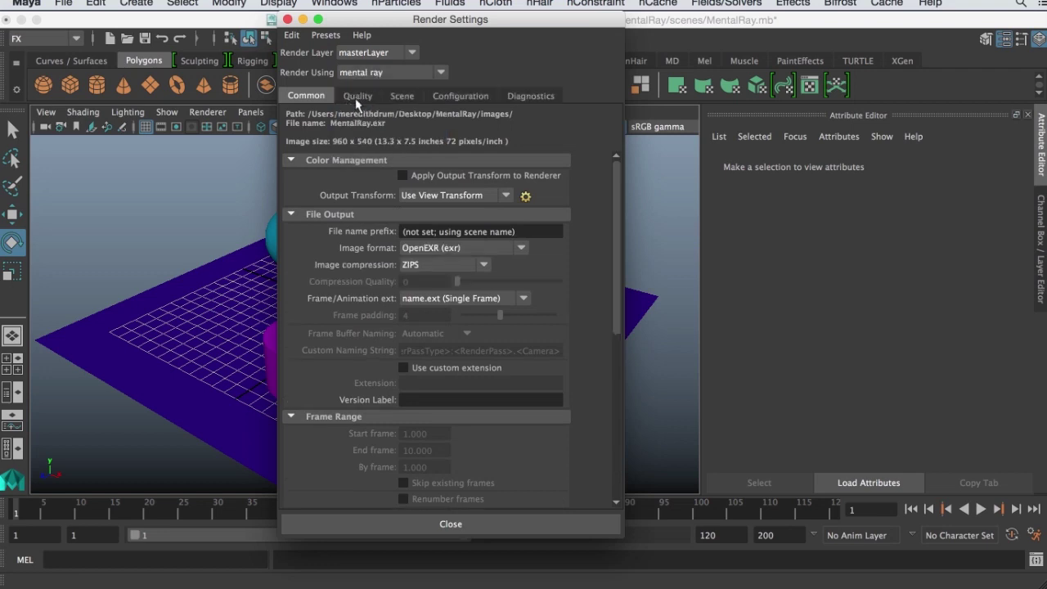
# - Create a Physical Sun and Sky environment in mental ray's scene settings and close the Render Settings
pyautogui.click(358, 97)
pyautogui.click(402, 97)
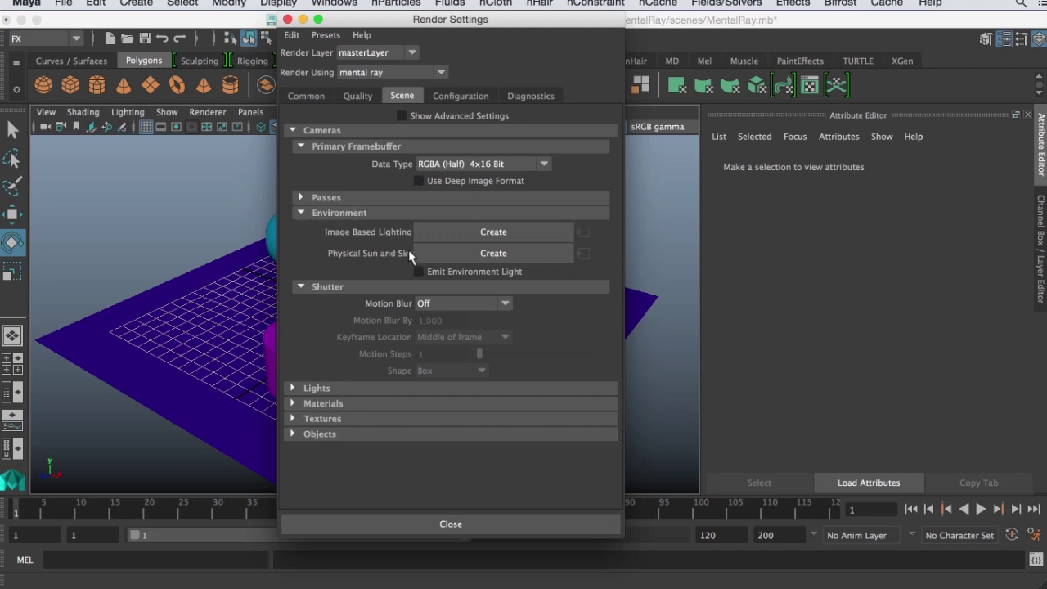
pyautogui.click(500, 254)
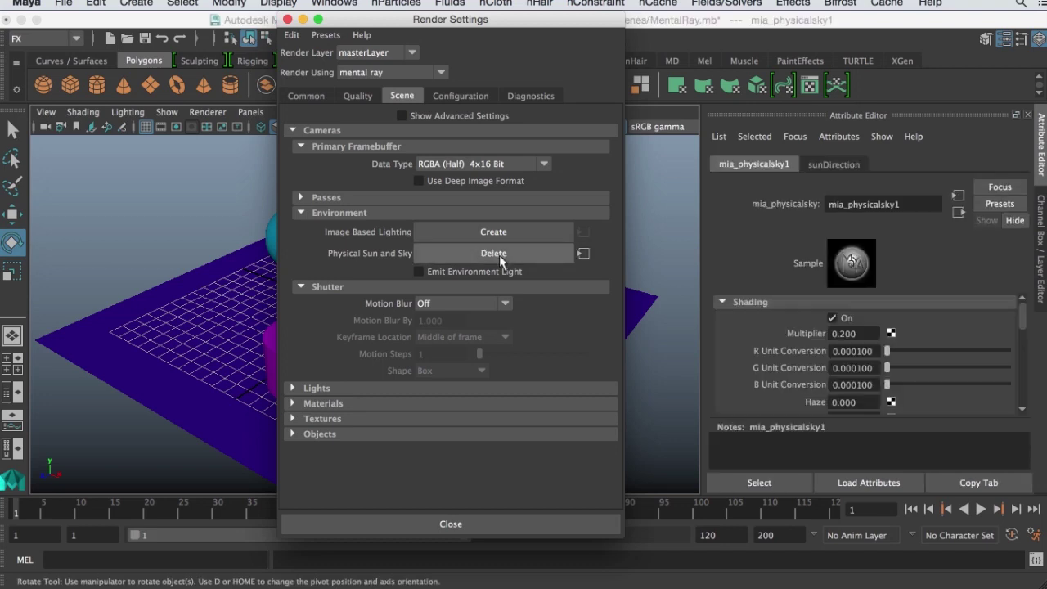
pyautogui.click(288, 19)
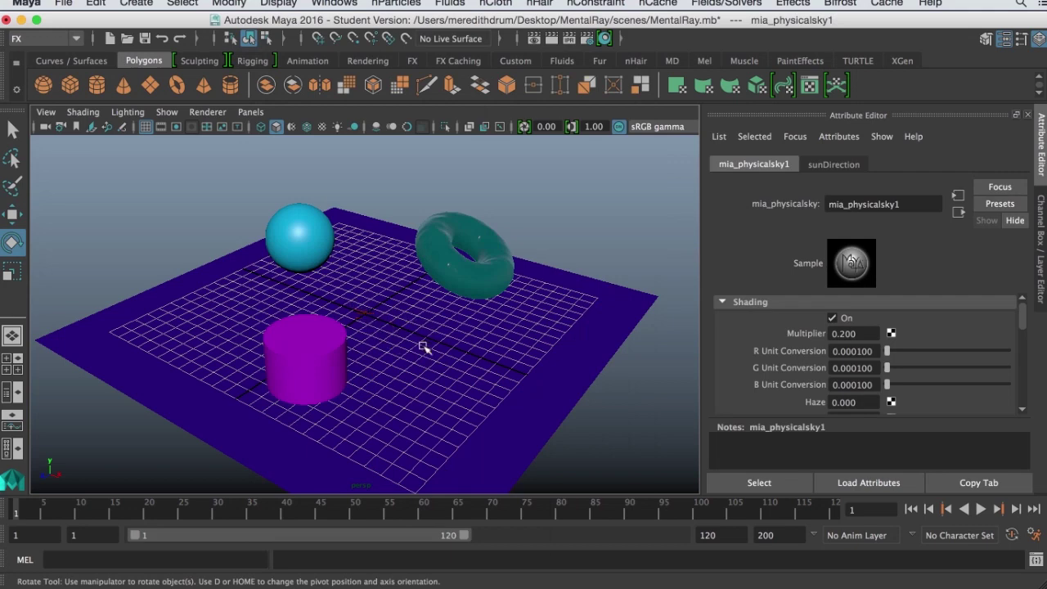
# - Select the sunDirection light at the centre of the grid in the perspective view
pyautogui.scroll(10, 426, 352)
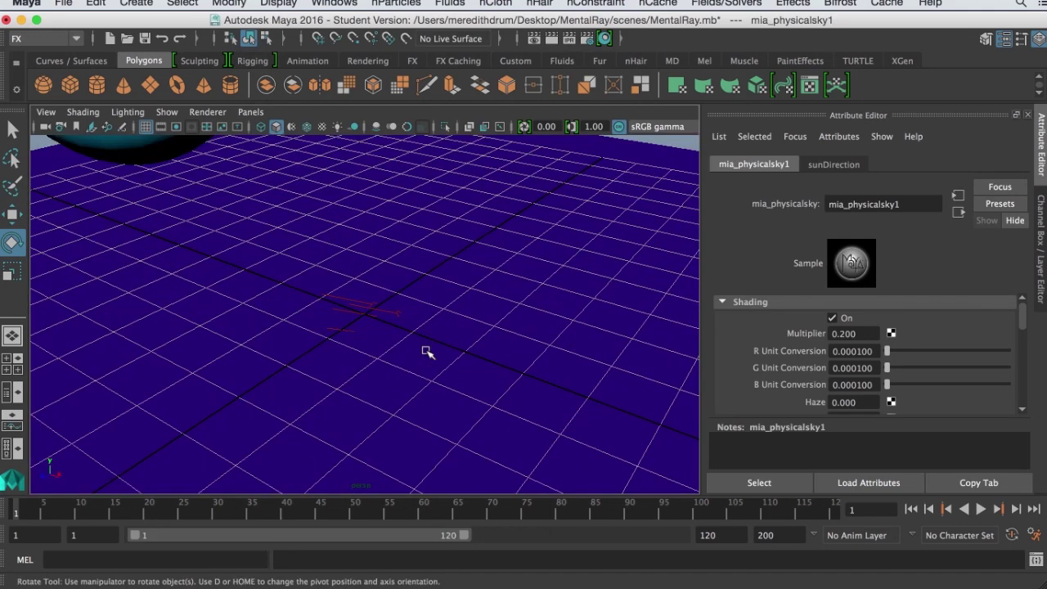
pyautogui.click(360, 304)
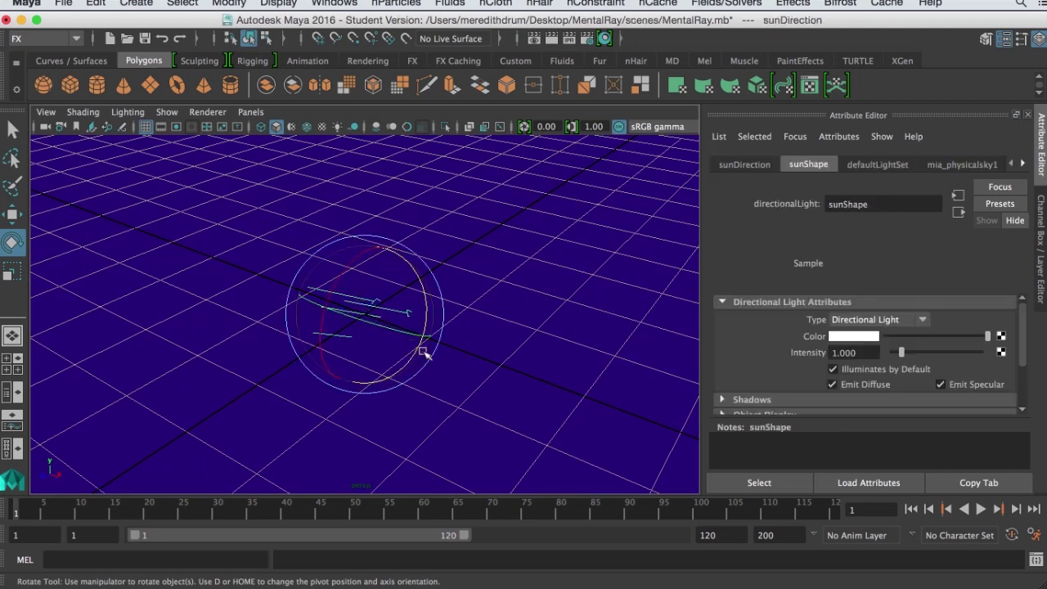
pyautogui.scroll(-8, 423, 351)
pyautogui.scroll(-3, 425, 355)
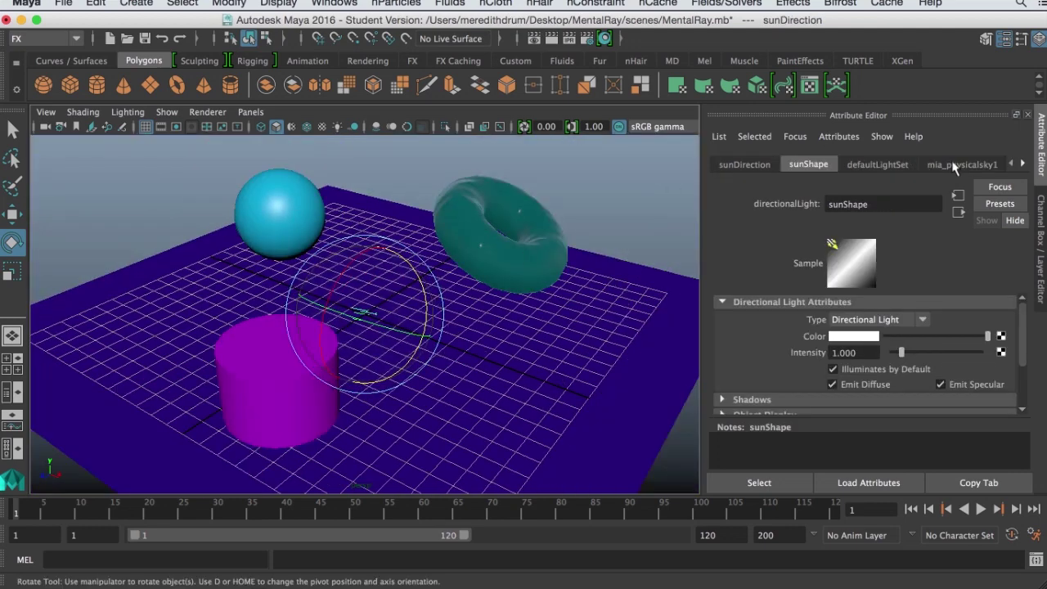
# - Frame the cylinder, sphere and torus from a low angle in the perspective view
pyautogui.scroll(-3, 315, 354)
pyautogui.scroll(6, 315, 355)
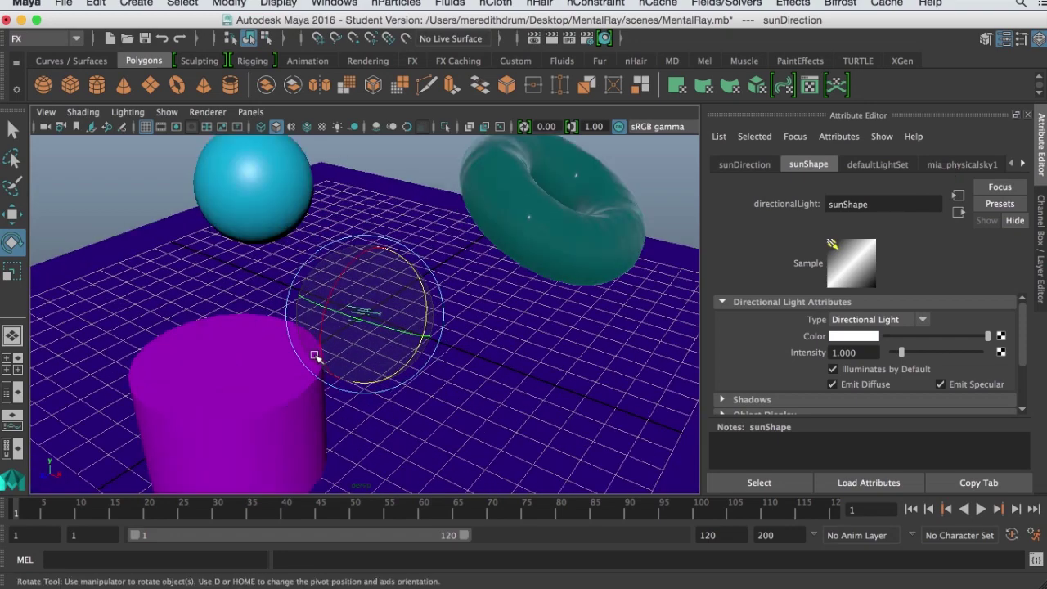
pyautogui.keyDown('alt'); pyautogui.moveTo(399, 342); pyautogui.dragTo(389, 316); pyautogui.keyUp('alt')
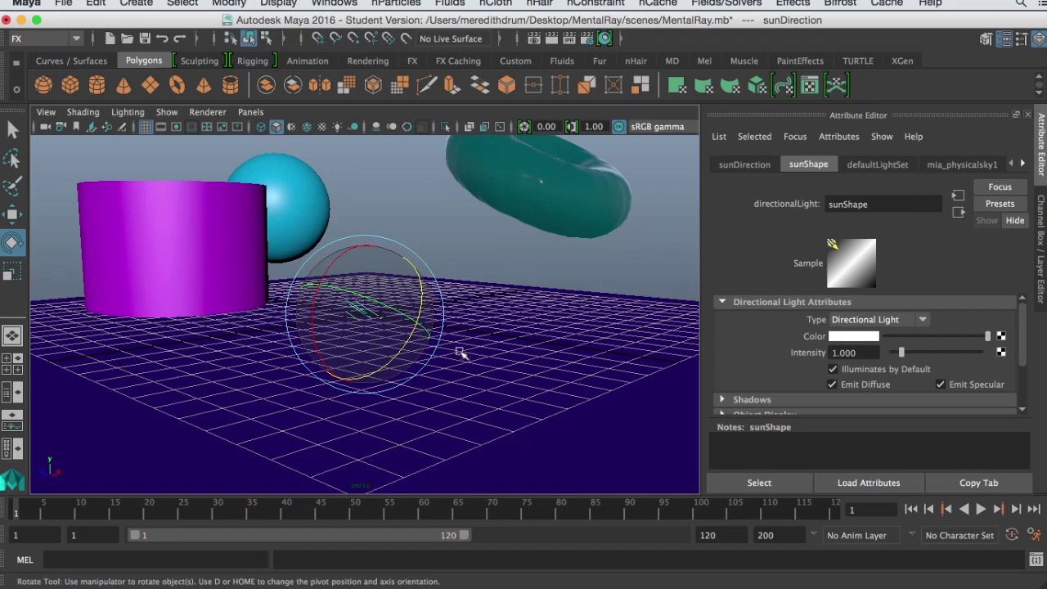
pyautogui.keyDown('alt'); pyautogui.moveTo(463, 355); pyautogui.dragTo(438, 368); pyautogui.keyUp('alt')
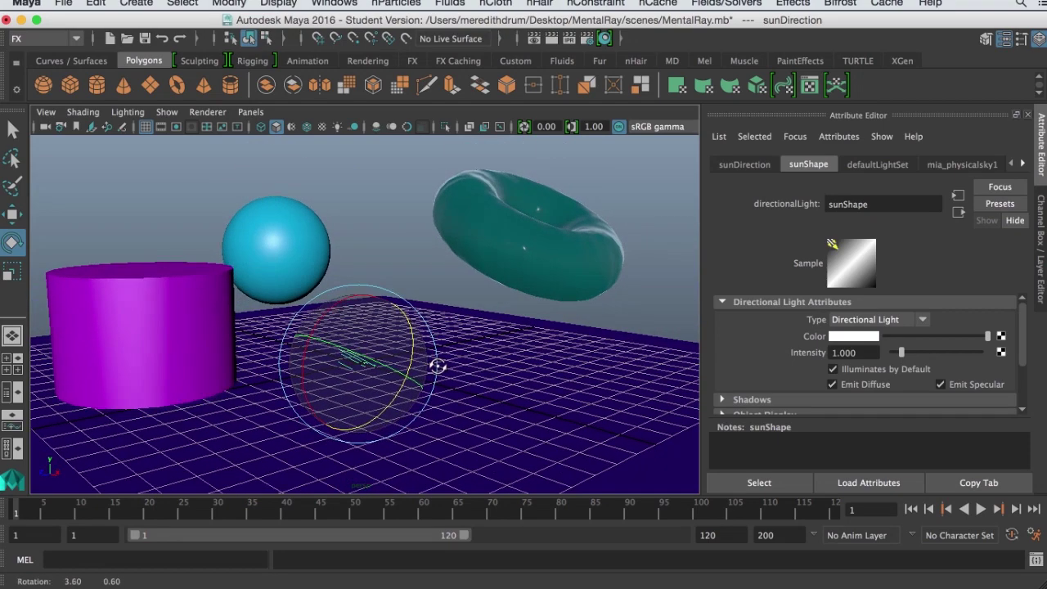
pyautogui.scroll(-3, 438, 368)
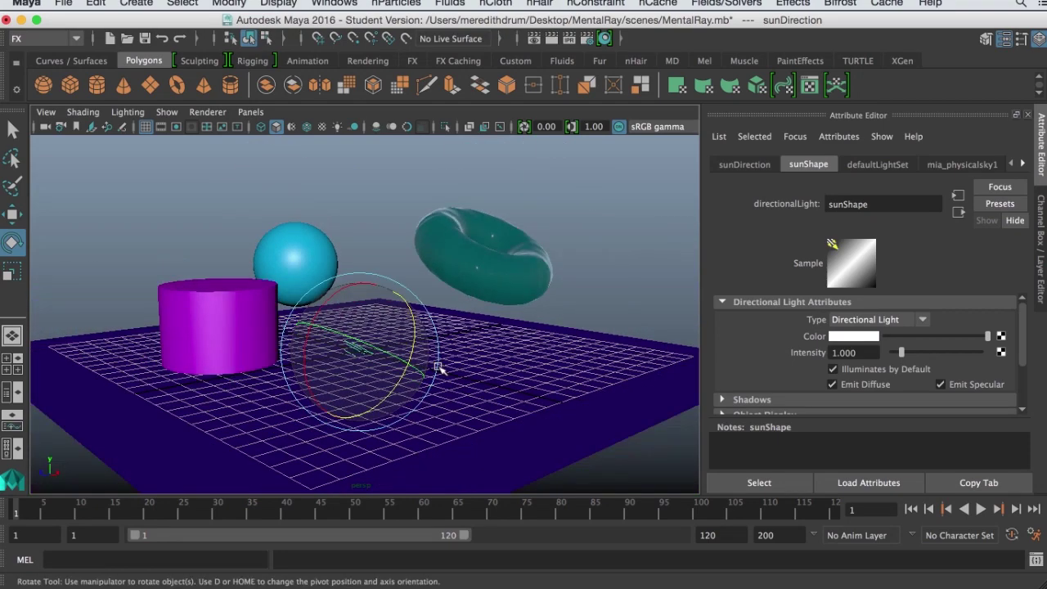
pyautogui.scroll(3, 437, 368)
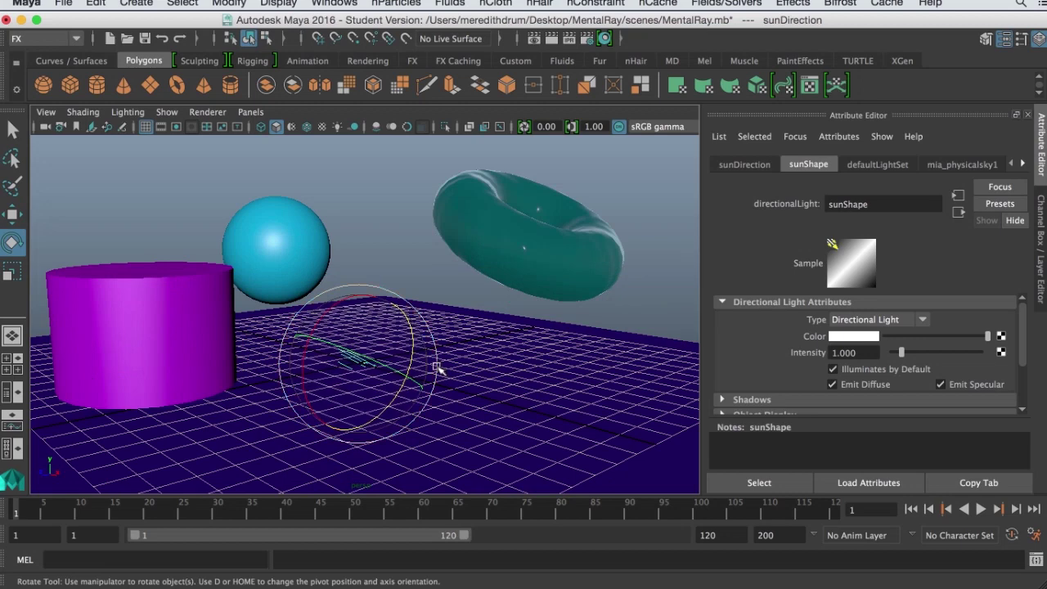
# - Save the MentalRay.mb scene, accepting the student version notice, and reactivate the Rotate tool
pyautogui.press('super+s')
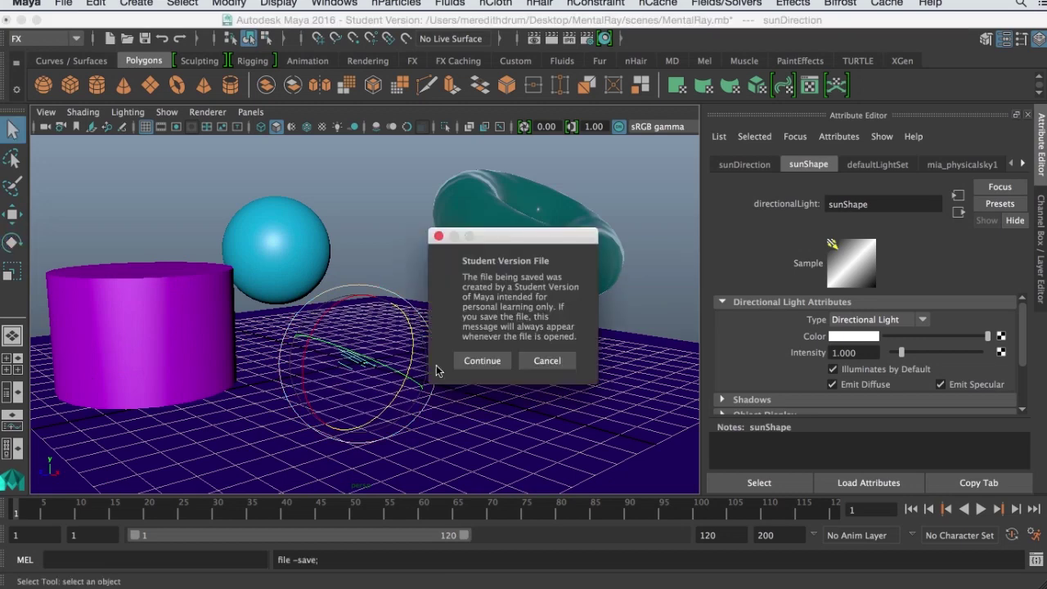
pyautogui.press('Return')
pyautogui.press('e')
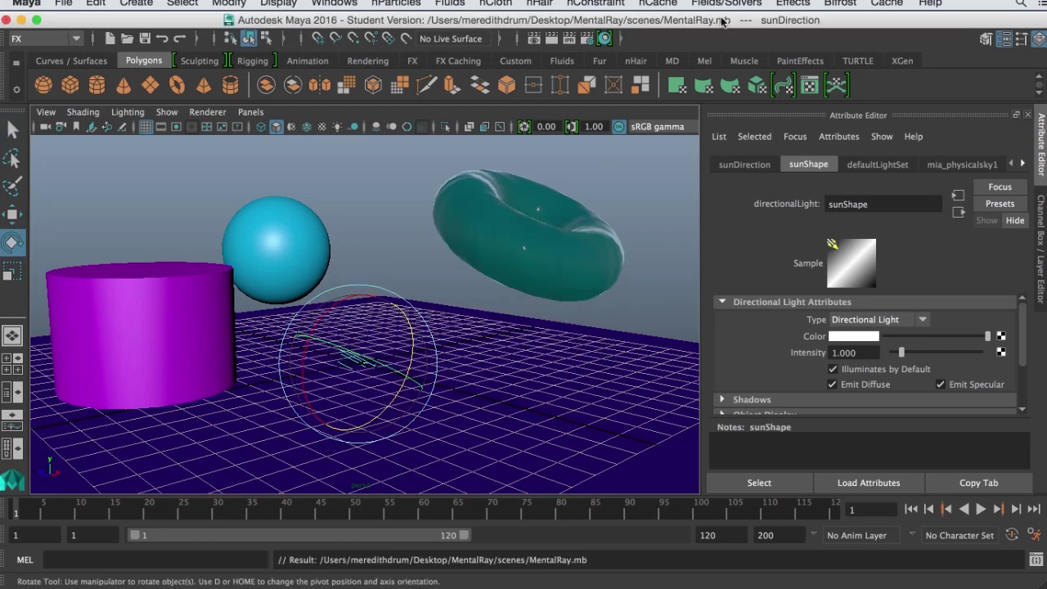
pyautogui.click(66, 4)
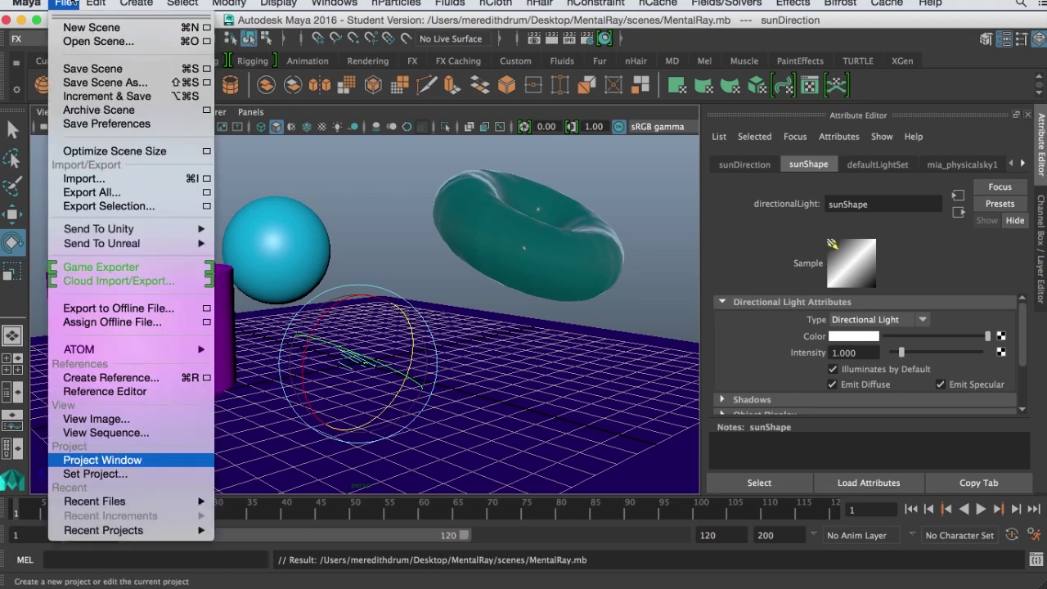
pyautogui.click(69, 3)
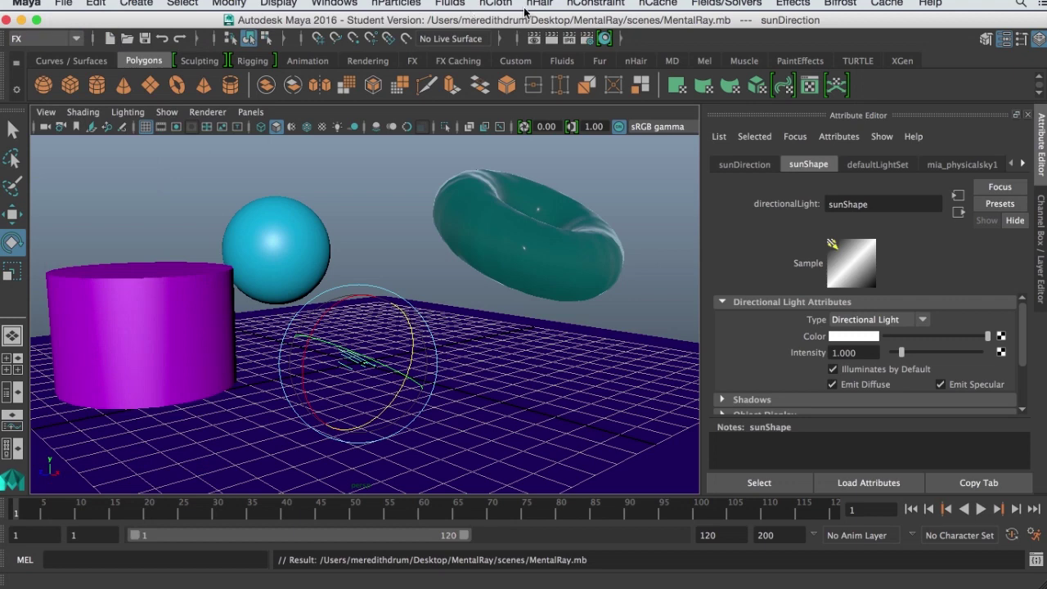
# - Render the current frame of the perspective view with mental ray, inspect the image and close the Render View
pyautogui.click(552, 40)
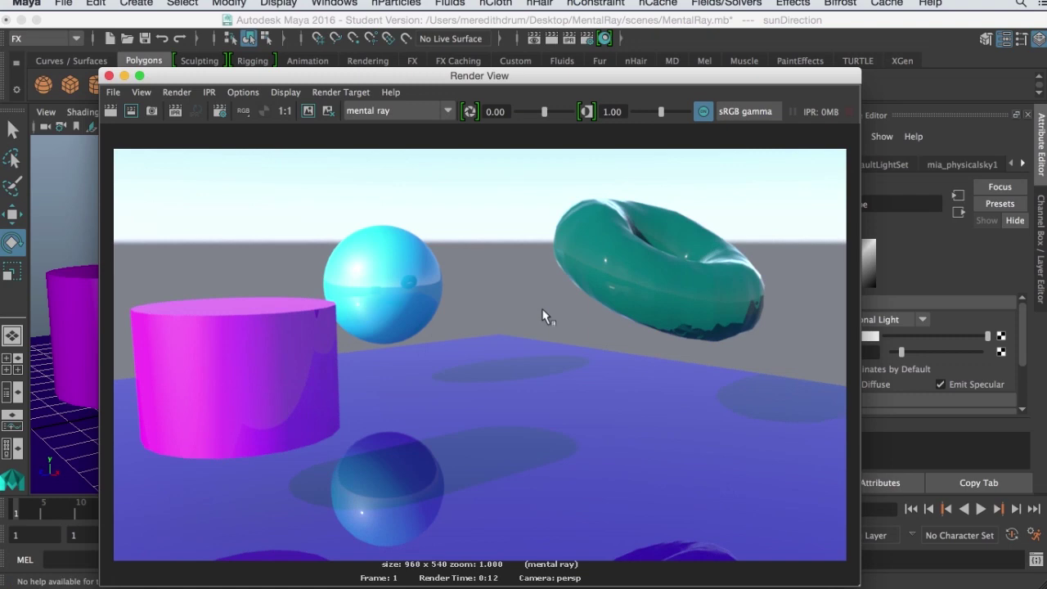
pyautogui.click(109, 77)
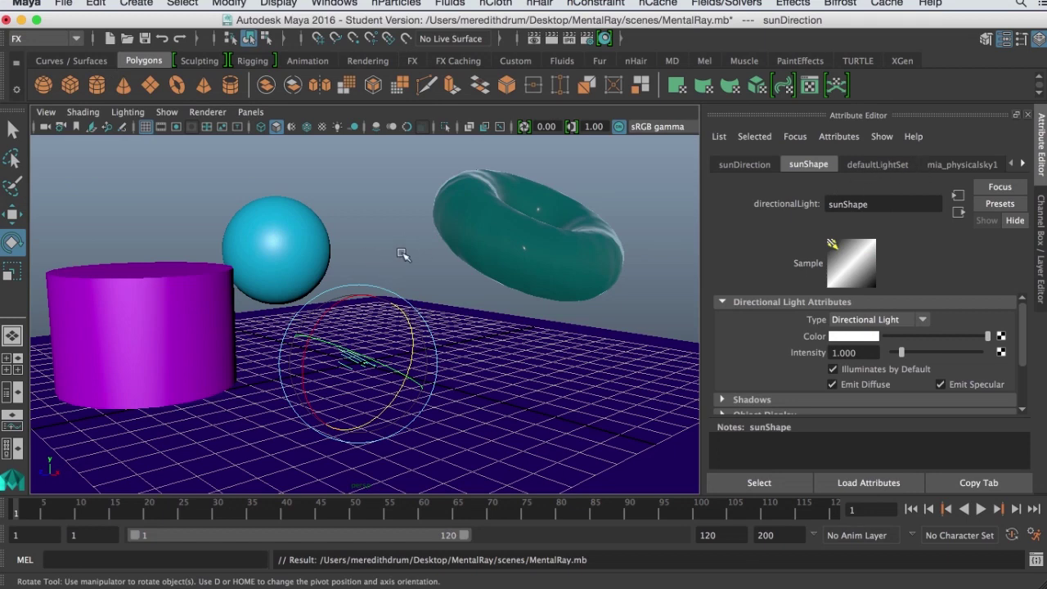
# - Select the sunDirection light in the viewport and clear the selection again
pyautogui.click(371, 371)
pyautogui.click(361, 358)
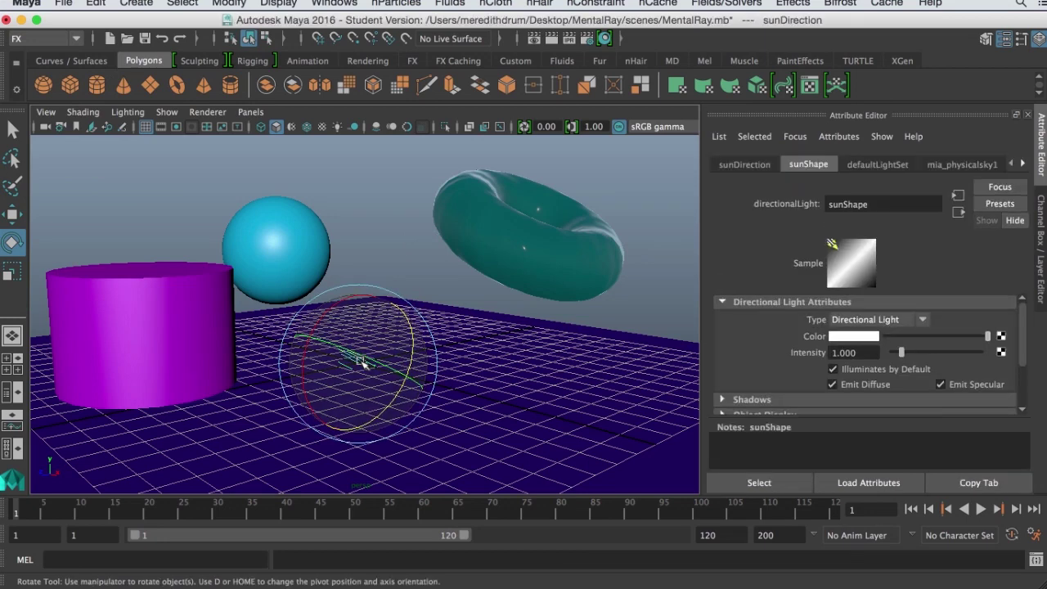
pyautogui.click(403, 268)
pyautogui.click(347, 354)
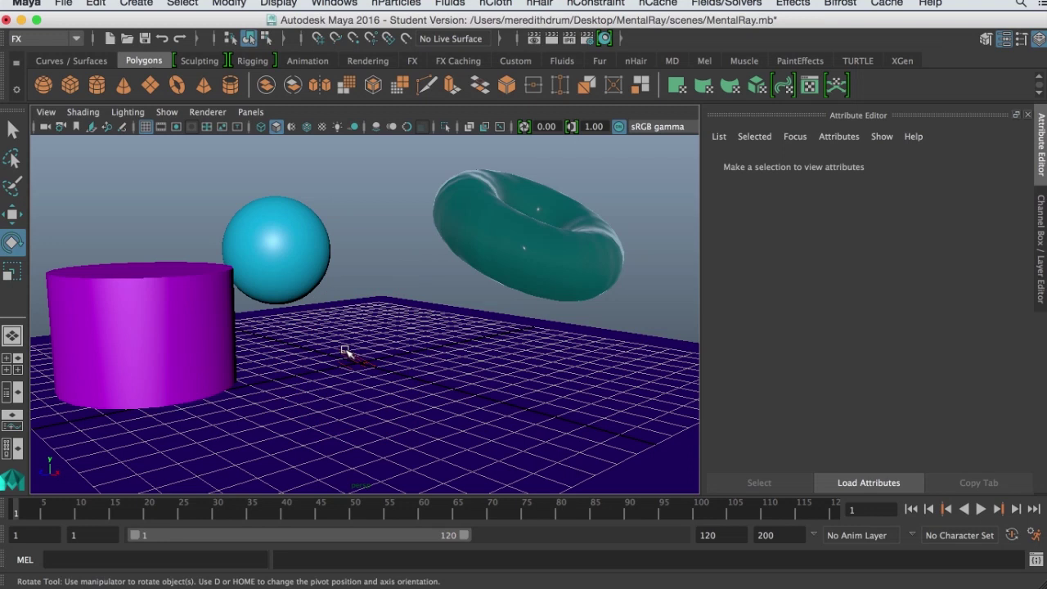
pyautogui.click(410, 244)
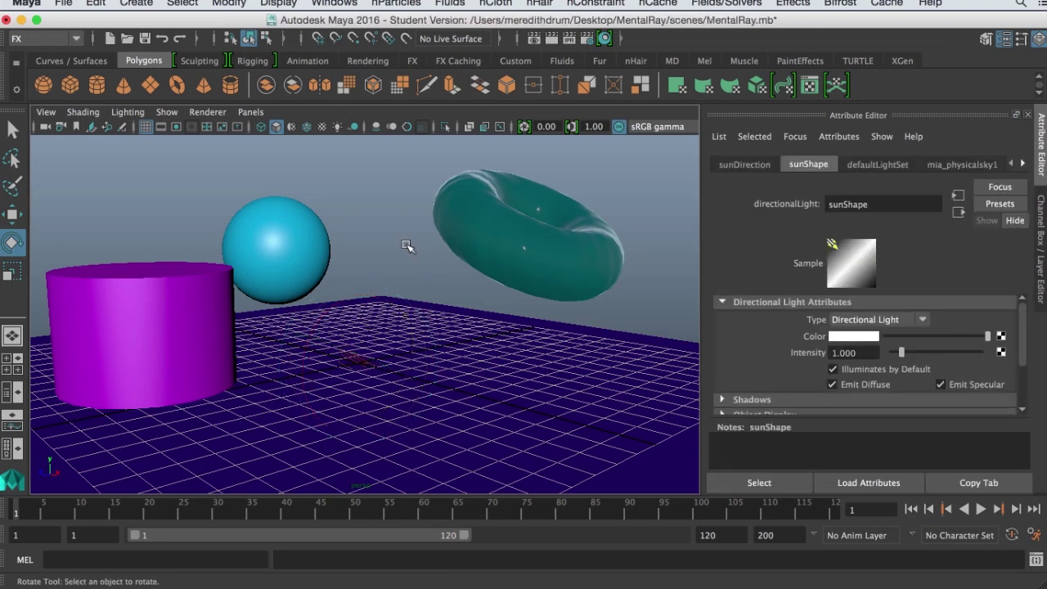
# - Open the Outliner to list the objects in the scene
pyautogui.click(322, 4)
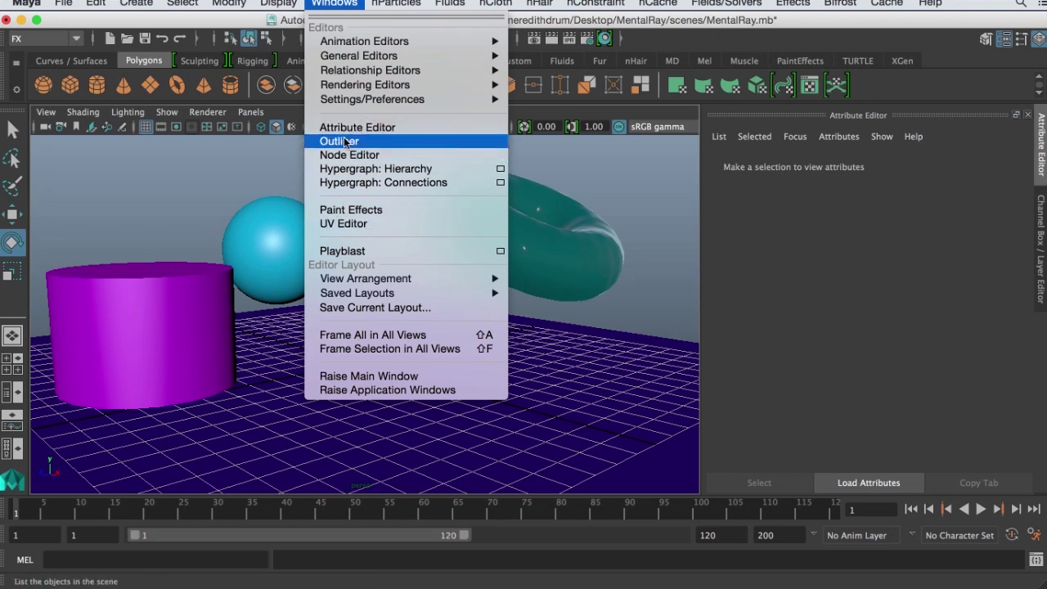
pyautogui.click(331, 141)
pyautogui.click(334, 4)
pyautogui.click(331, 140)
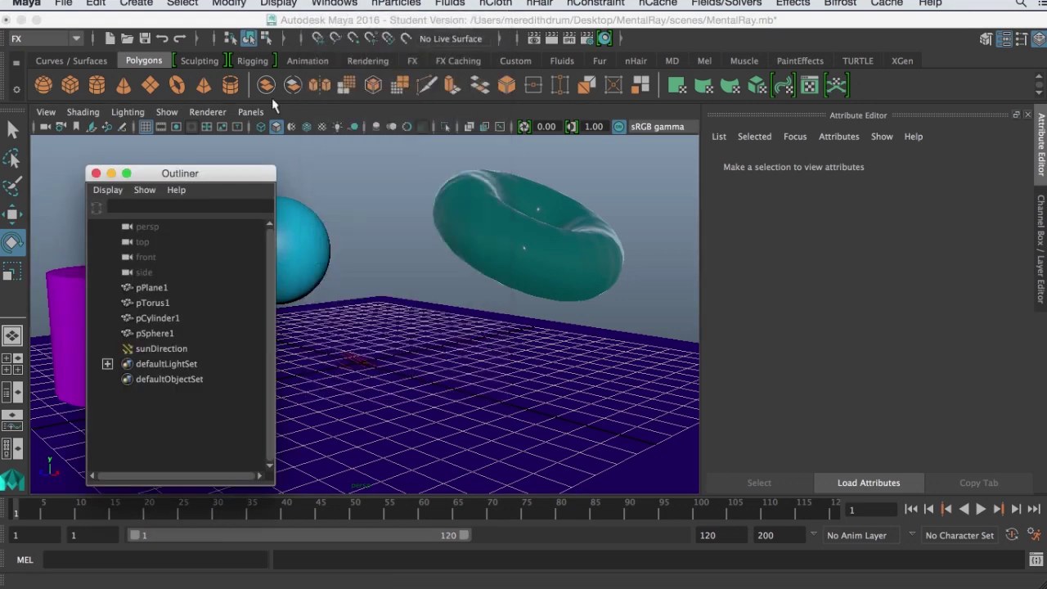
# - Go through the plane, torus and sphere in the Outliner, select the sunDirection light and clear the Outliner away from the attributes
pyautogui.moveTo(181, 173); pyautogui.dragTo(547, 53)
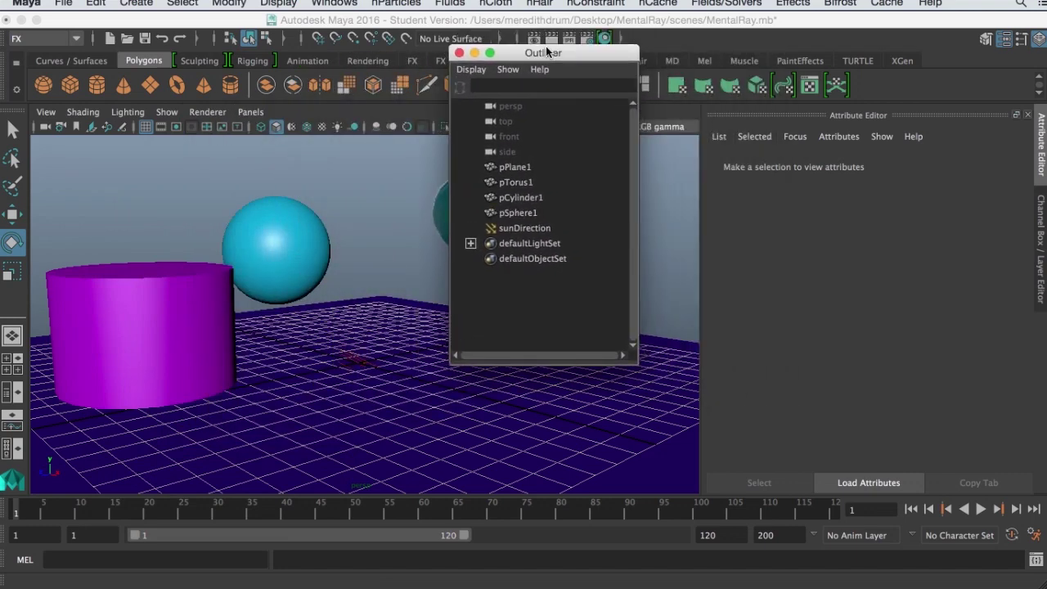
pyautogui.click(528, 169)
pyautogui.click(518, 188)
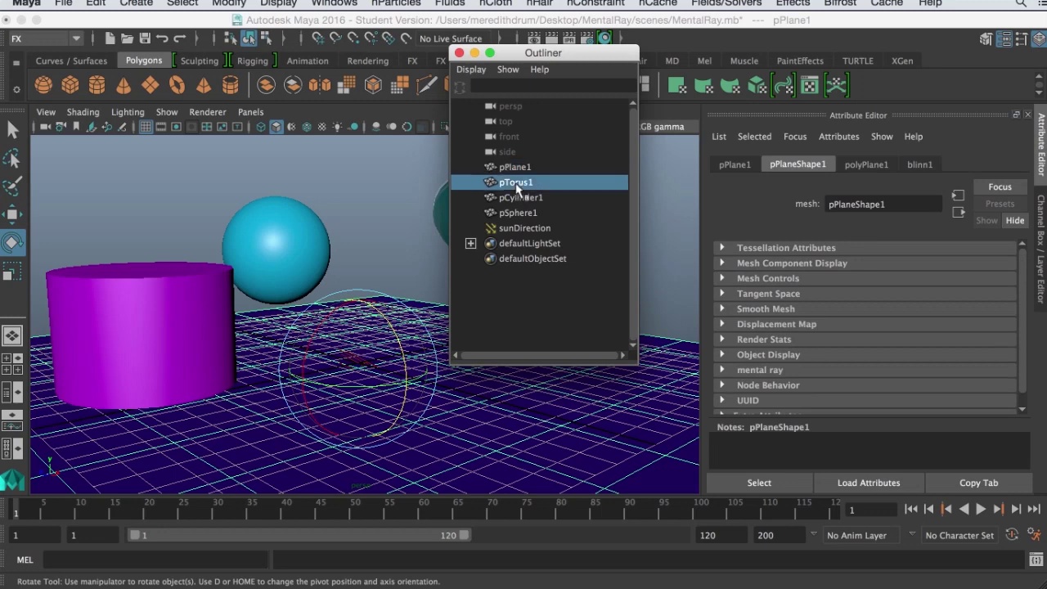
pyautogui.moveTo(544, 52); pyautogui.dragTo(694, 109)
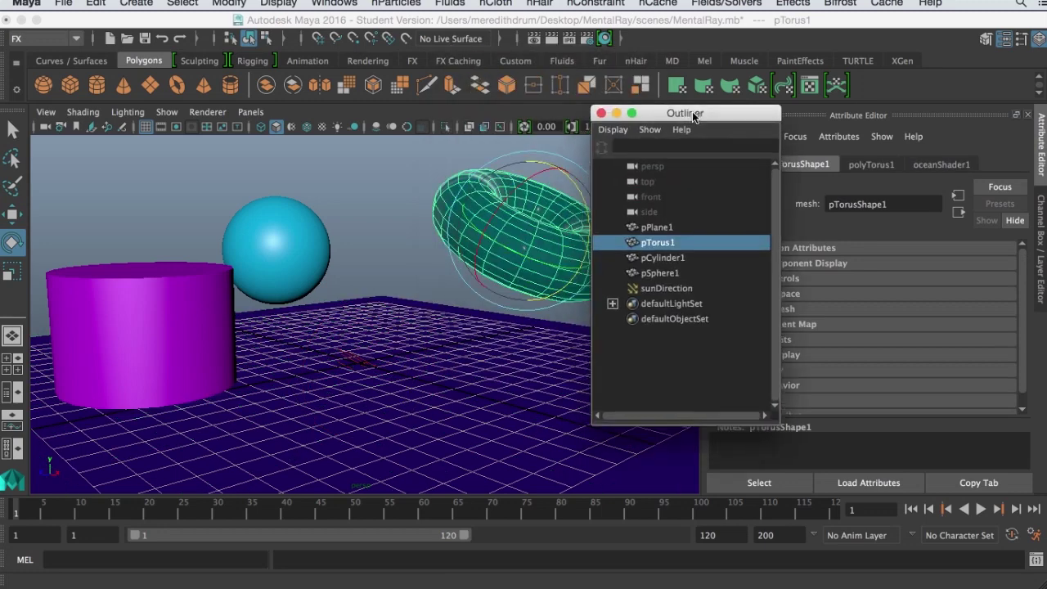
pyautogui.click(677, 254)
pyautogui.click(671, 270)
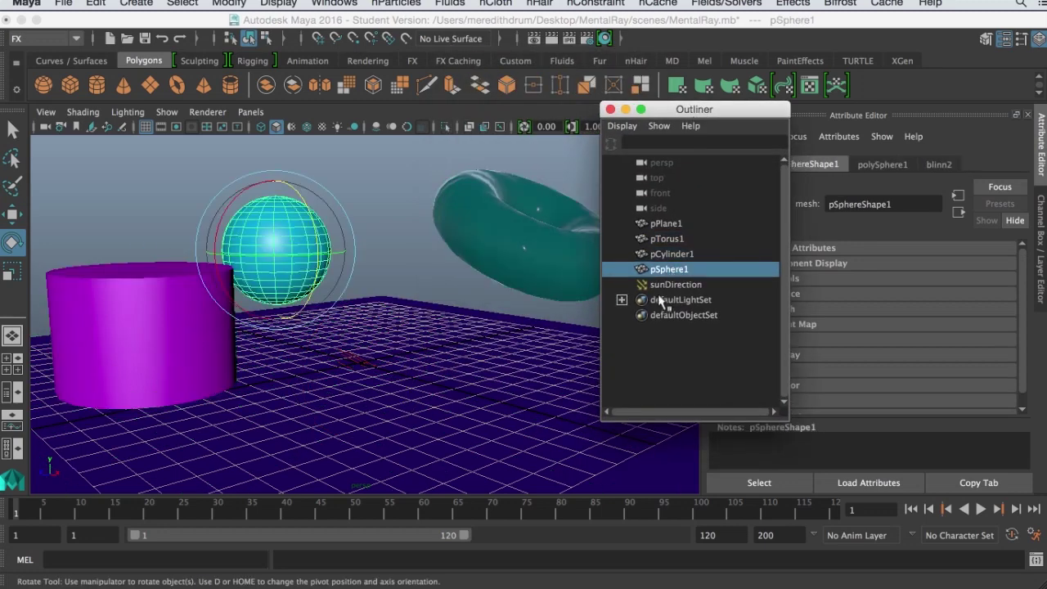
pyautogui.click(669, 285)
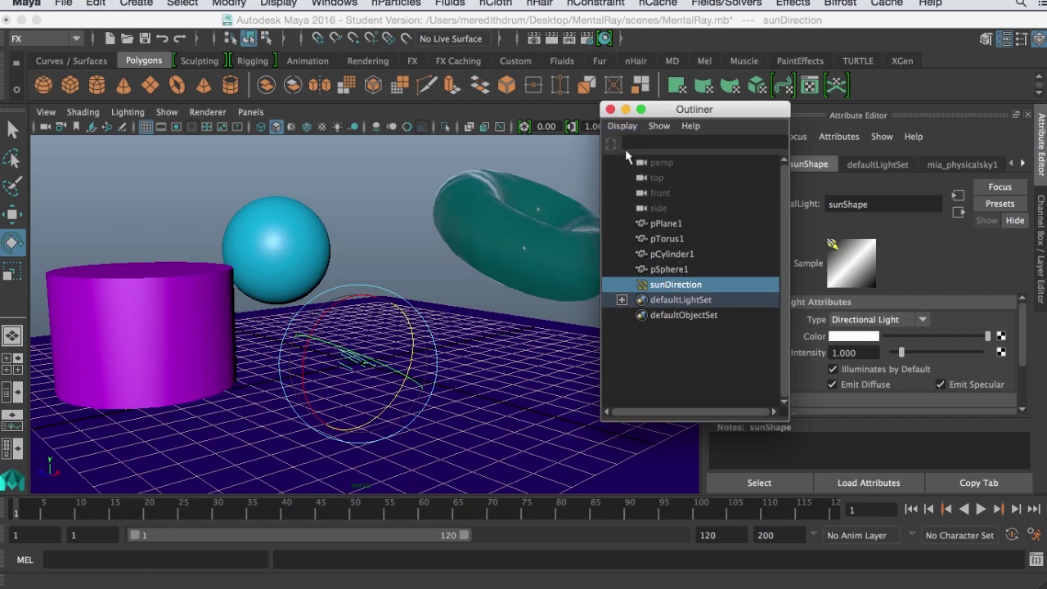
pyautogui.moveTo(664, 105); pyautogui.dragTo(0, 81)
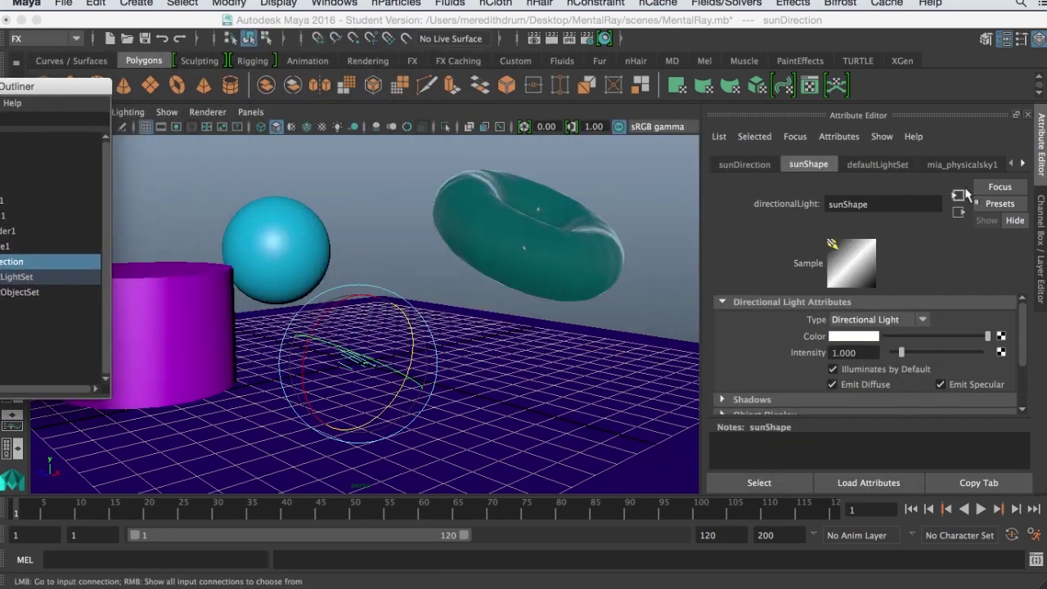
# - Check the sunDirection light's transform, shape and light set attributes, and bring up its mia_physicalsky1 node
pyautogui.click(735, 195)
pyautogui.hotkey('ctrl', 'a')
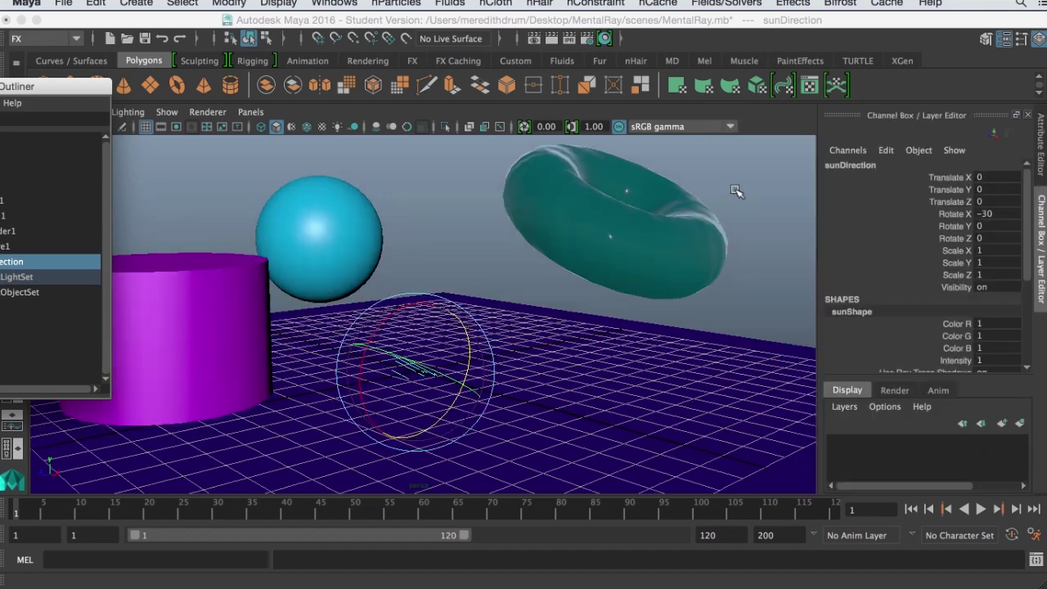
pyautogui.press('e')
pyautogui.hotkey('ctrl', 'a')
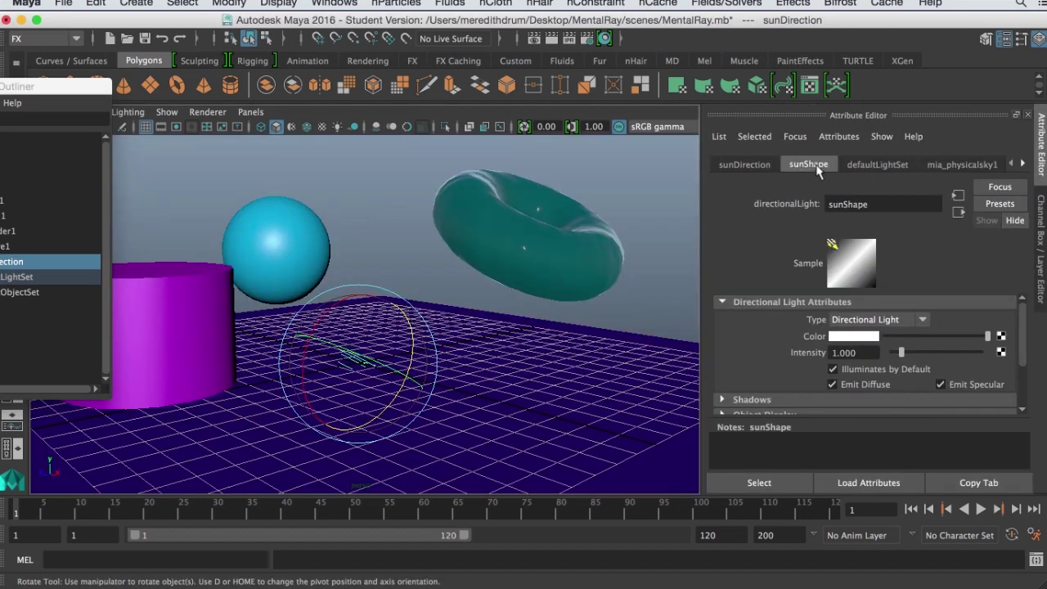
pyautogui.click(748, 164)
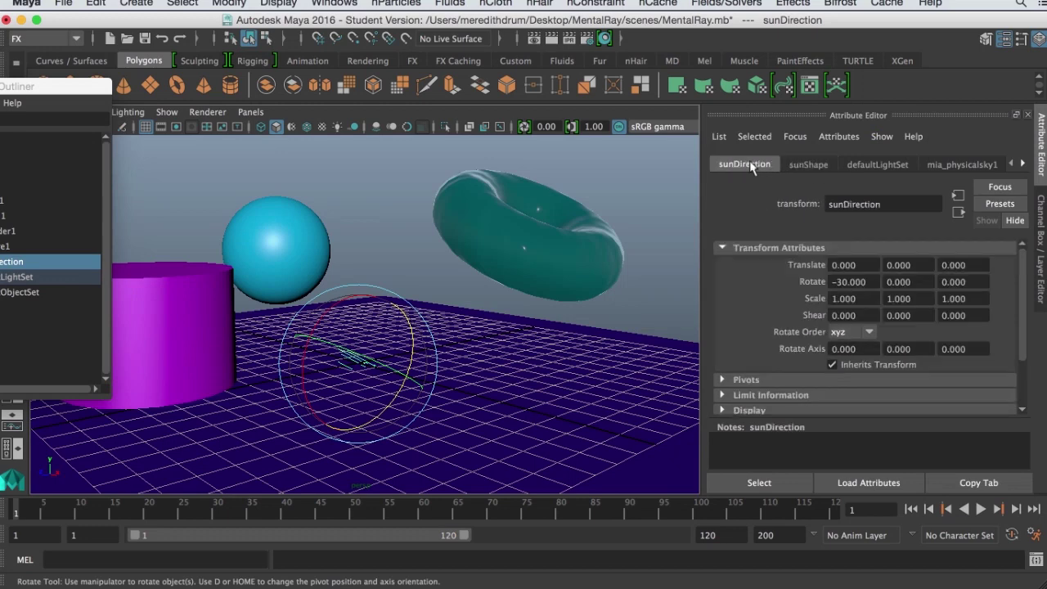
pyautogui.click(808, 165)
pyautogui.click(895, 167)
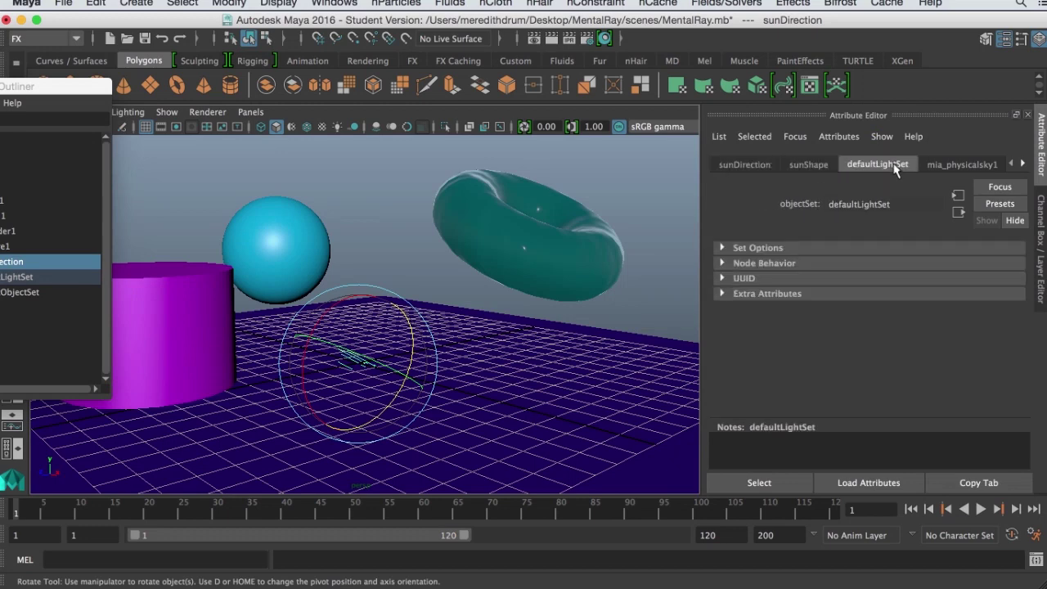
pyautogui.click(956, 167)
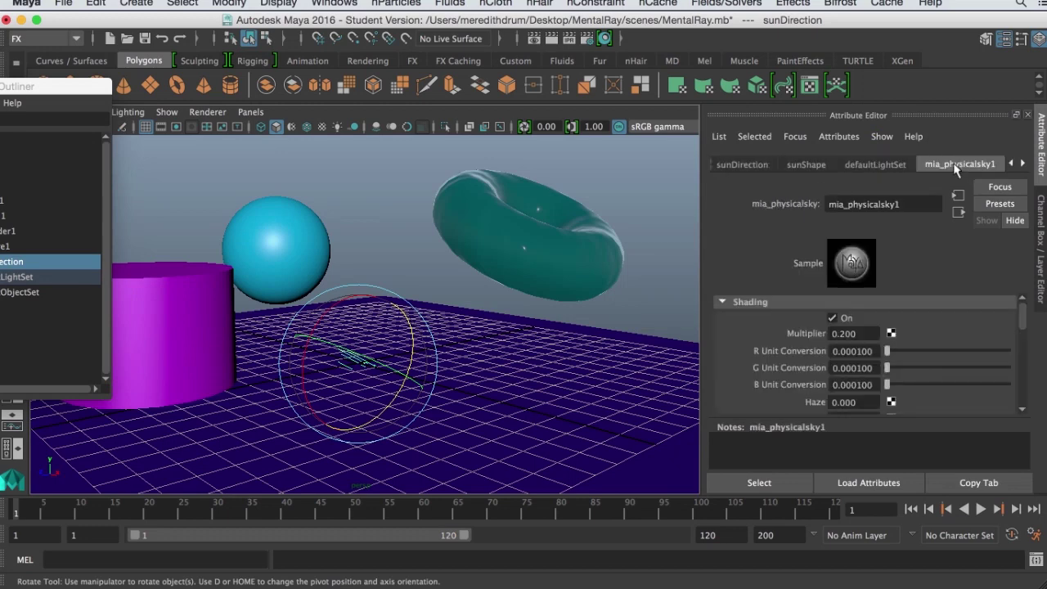
# - Close the Outliner and review the mia_physicalsky1 shading attributes, including haze, horizon, ground colour and sun settings
pyautogui.moveTo(28, 86); pyautogui.dragTo(185, 86)
pyautogui.click(87, 84)
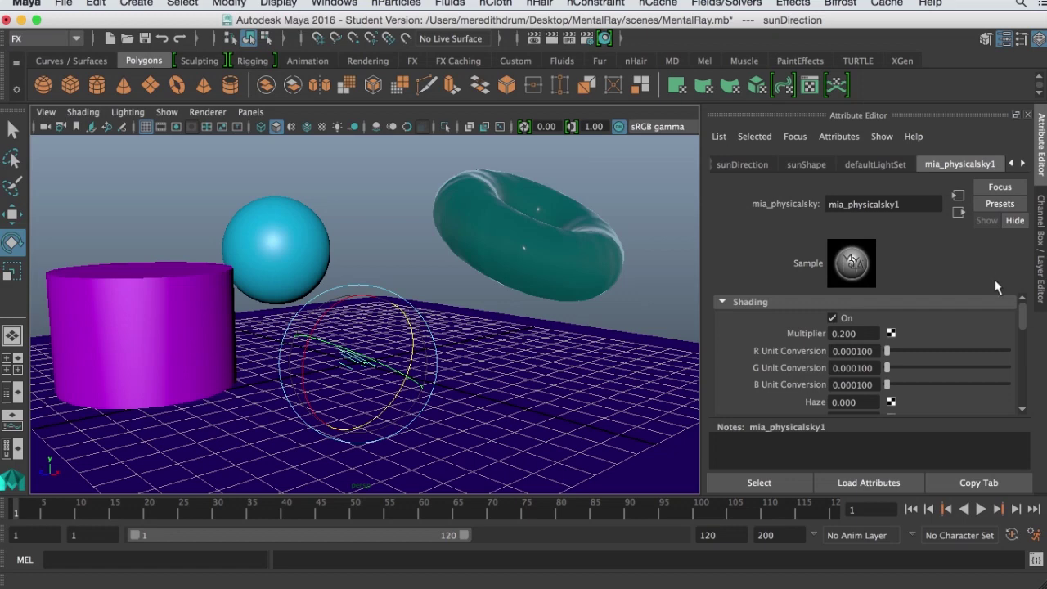
pyautogui.moveTo(1023, 315)
pyautogui.mouseDown()
pyautogui.moveTo(1022, 391)
pyautogui.moveTo(1022, 348)
pyautogui.mouseUp()
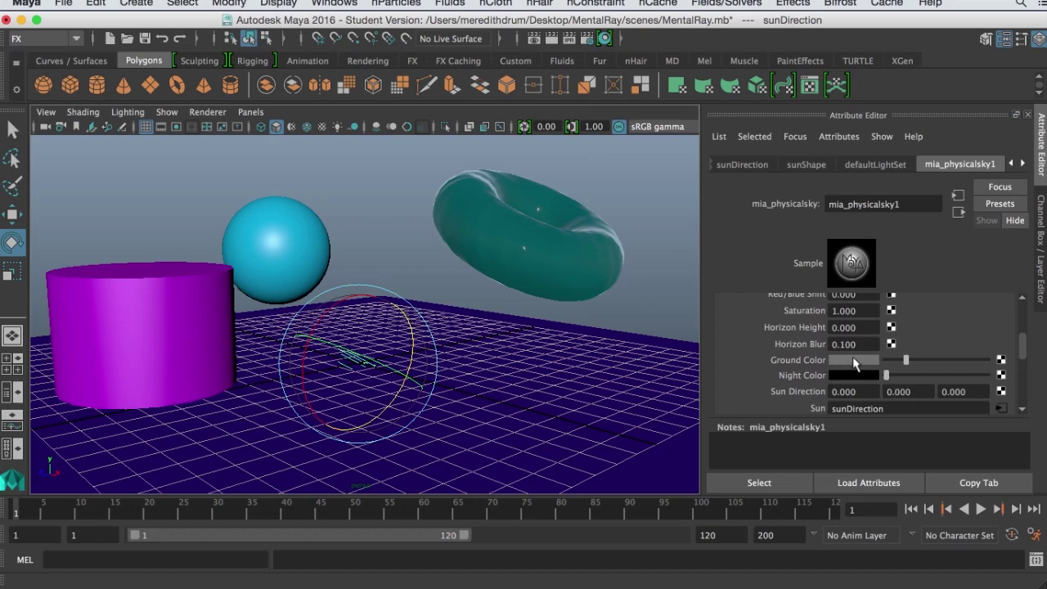
pyautogui.moveTo(1023, 351); pyautogui.dragTo(1021, 360)
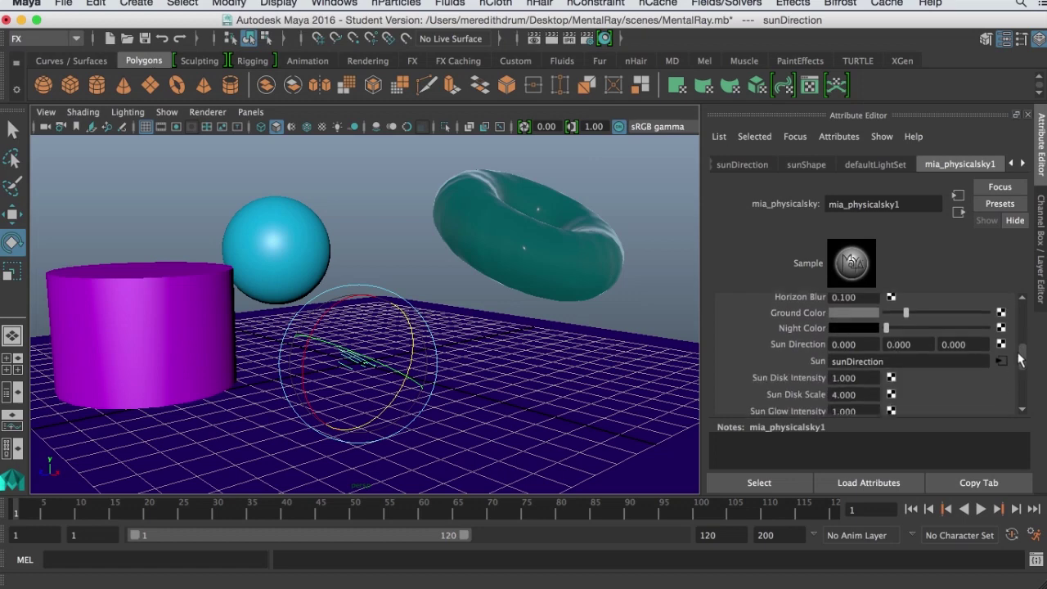
pyautogui.scroll(-1, 1020, 360)
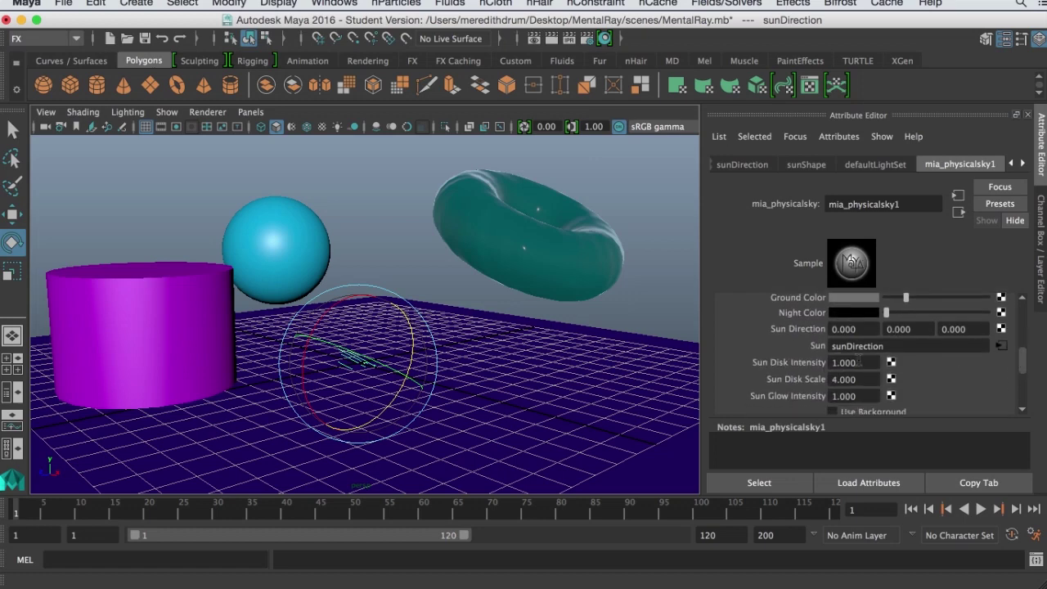
pyautogui.moveTo(1028, 362); pyautogui.dragTo(1027, 336)
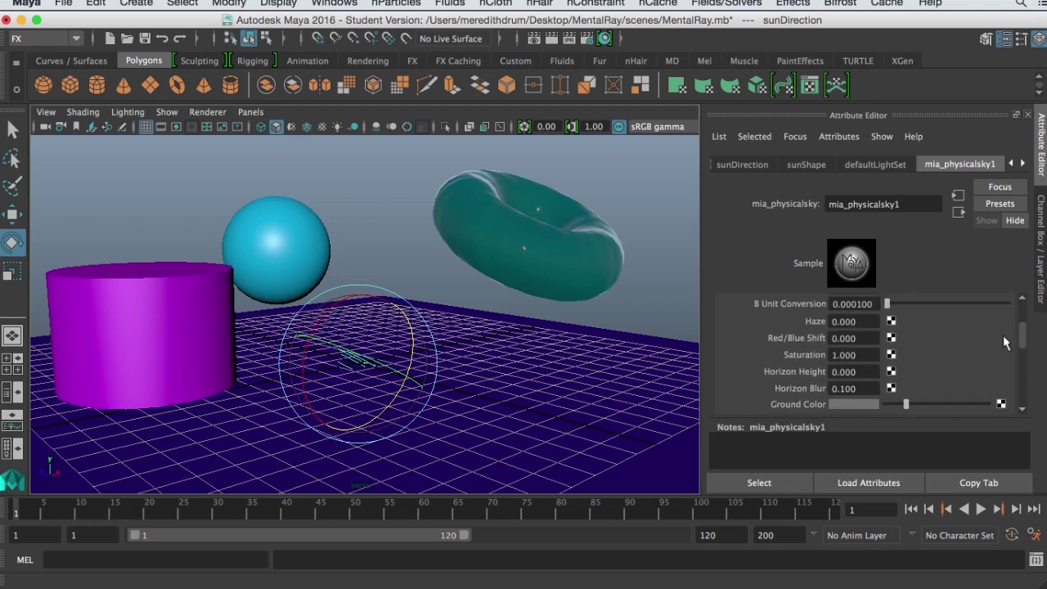
# - Render the current frame of the perspective view with mental ray and keep the image in the Render View
pyautogui.click(533, 39)
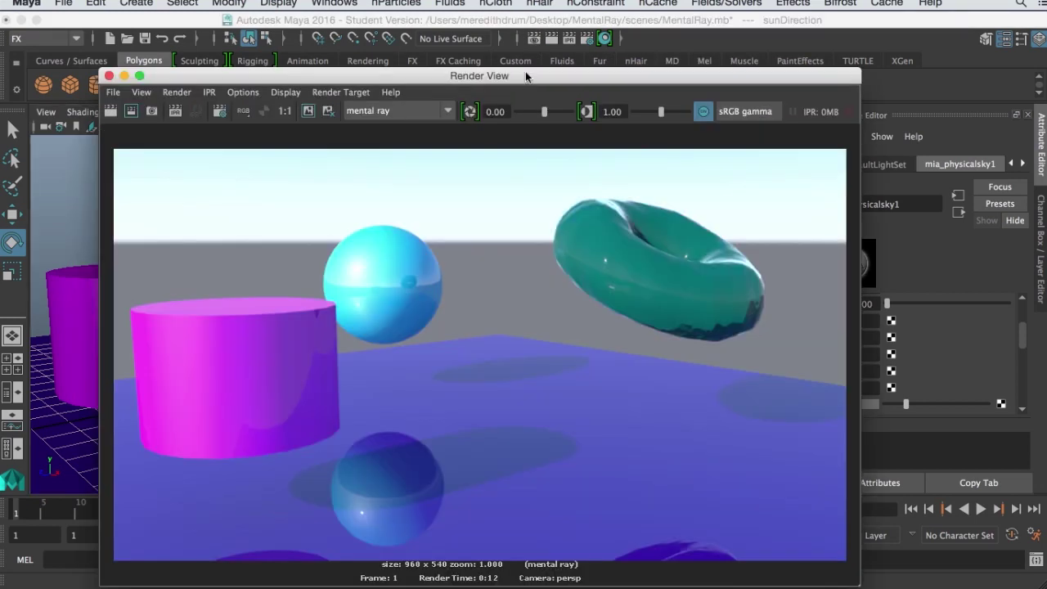
pyautogui.moveTo(526, 73); pyautogui.dragTo(547, 22)
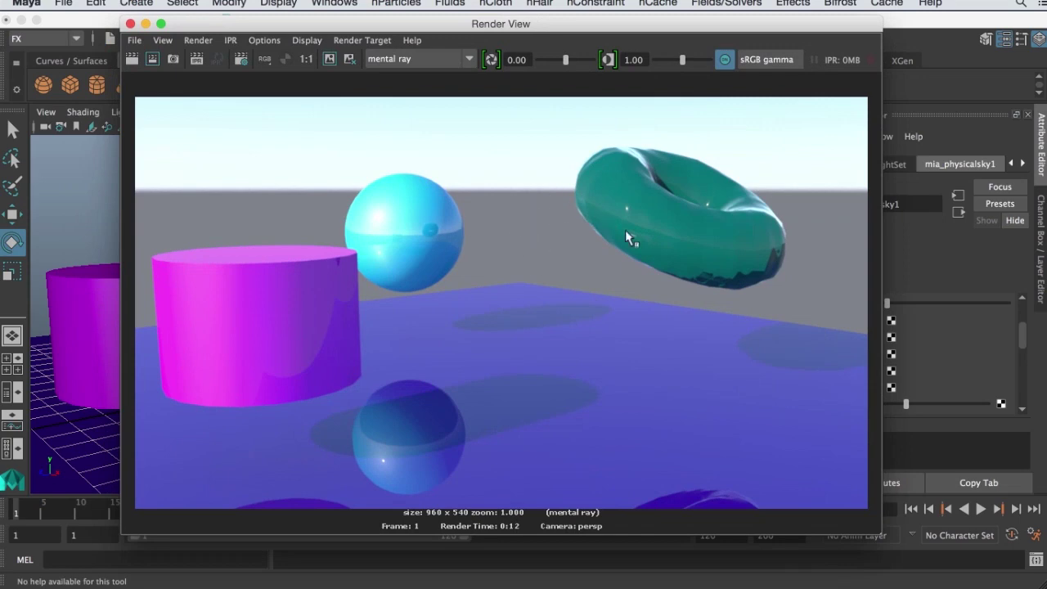
pyautogui.moveTo(680, 24); pyautogui.dragTo(558, 19)
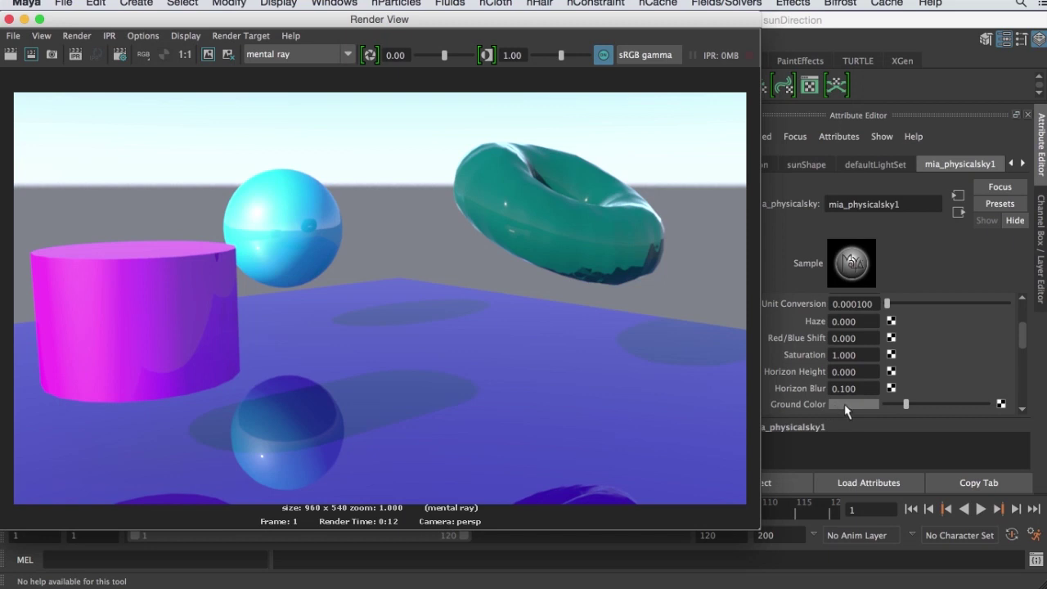
pyautogui.moveTo(568, 23); pyautogui.dragTo(671, 23)
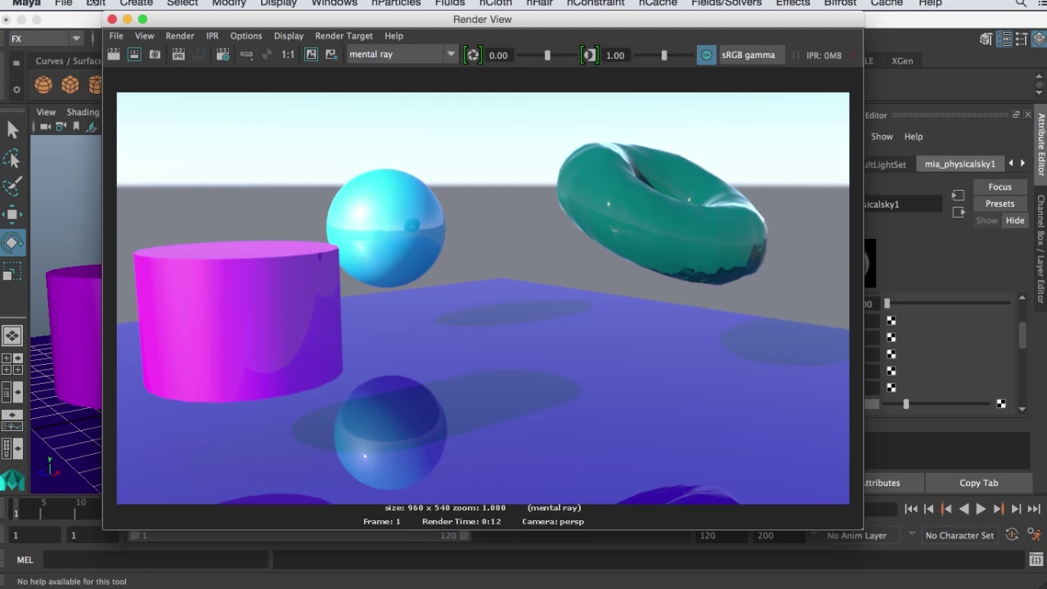
pyautogui.click(113, 36)
pyautogui.click(111, 39)
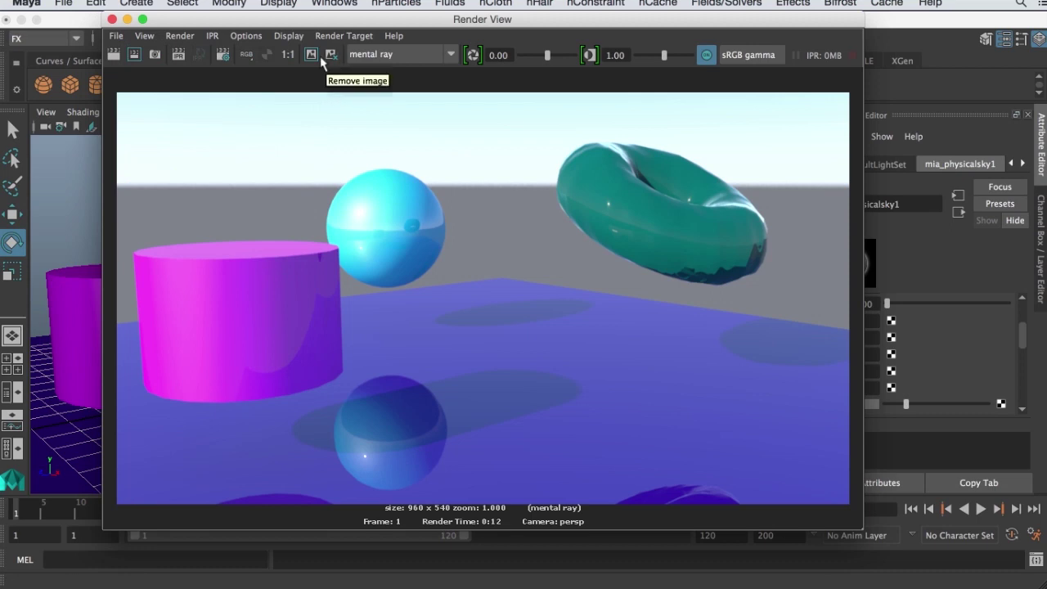
pyautogui.moveTo(347, 18); pyautogui.dragTo(350, 34)
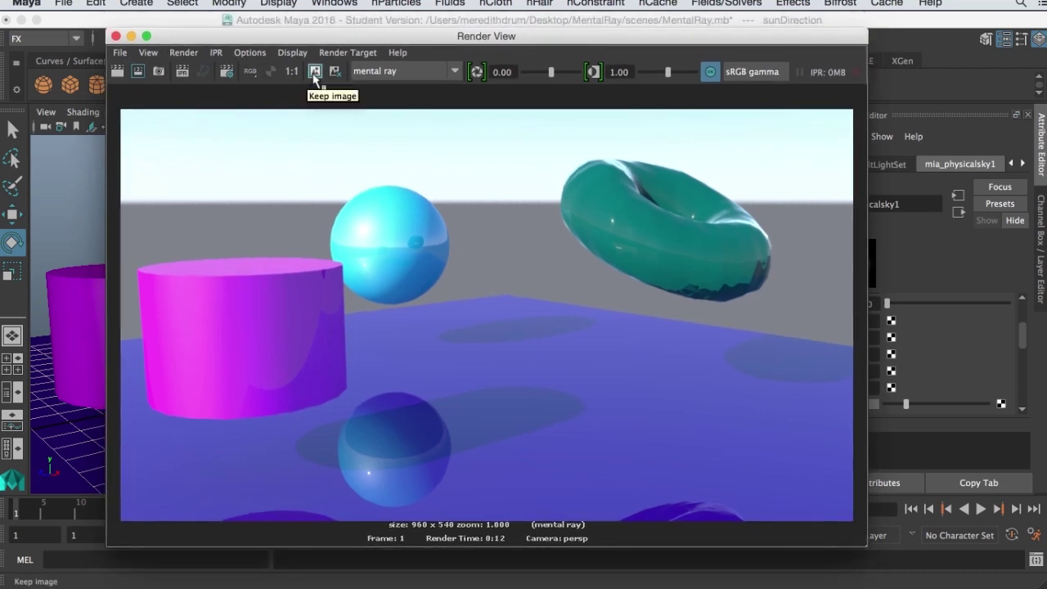
pyautogui.click(314, 73)
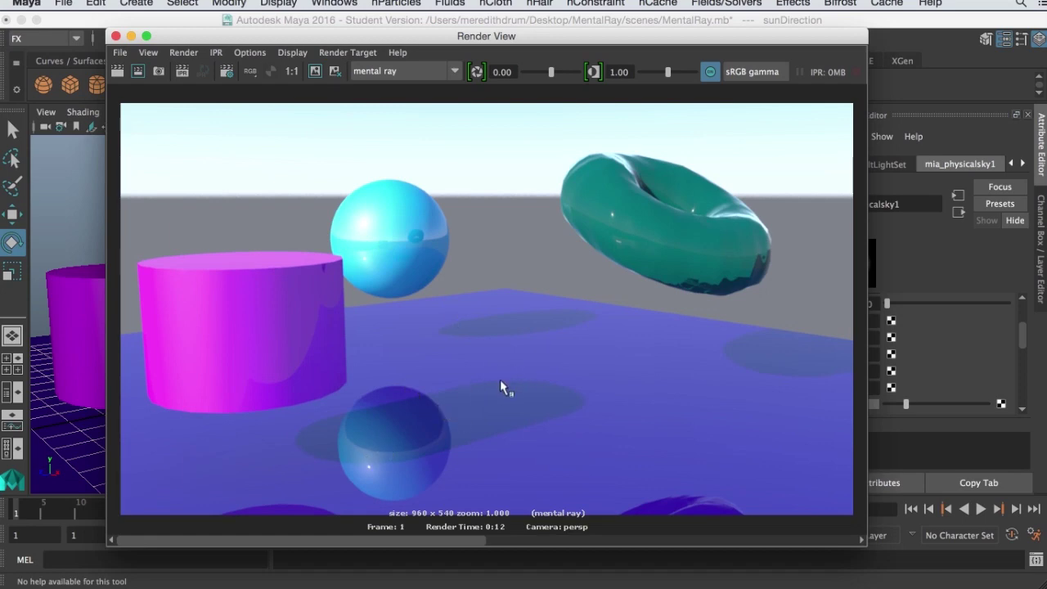
# - Set the mia_physicalsky1 Ground Color to green with hue 121.323, saturation 1.000 and value 0.595
pyautogui.moveTo(647, 38); pyautogui.dragTo(219, 383)
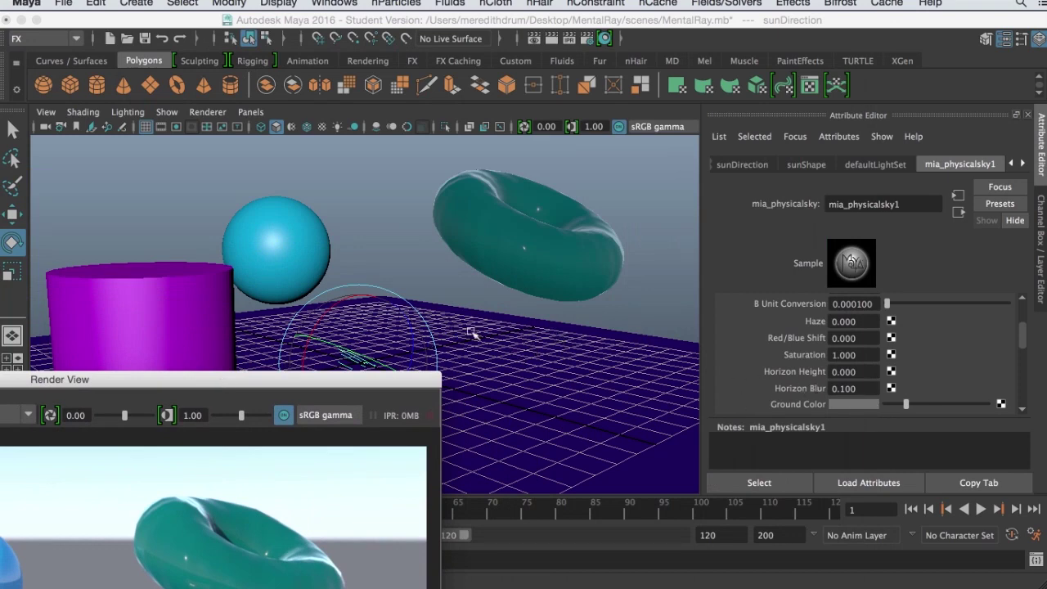
pyautogui.click(843, 405)
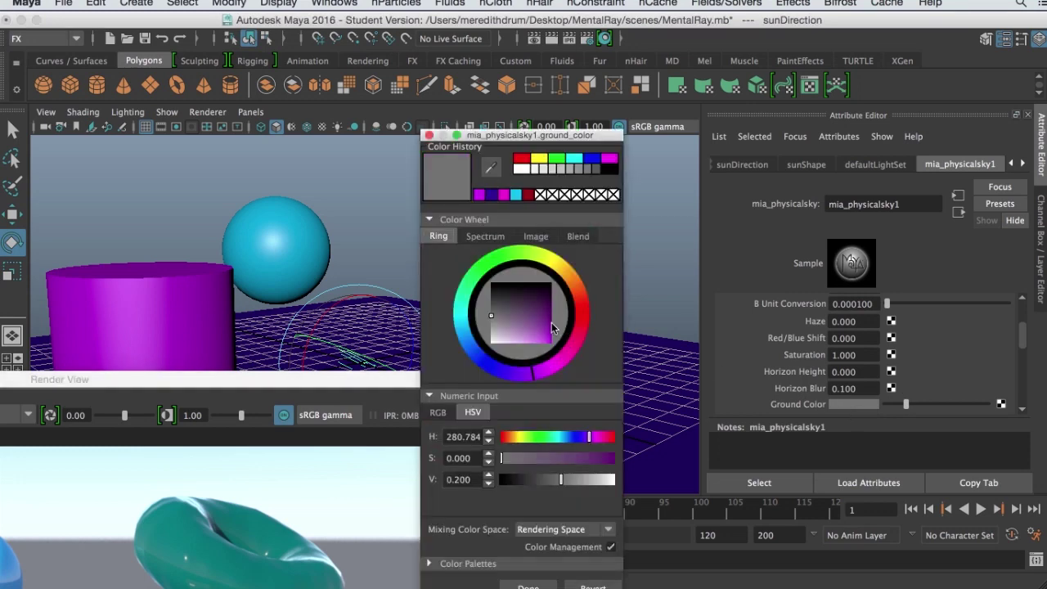
pyautogui.moveTo(511, 258); pyautogui.dragTo(467, 349)
pyautogui.moveTo(531, 326); pyautogui.dragTo(553, 343)
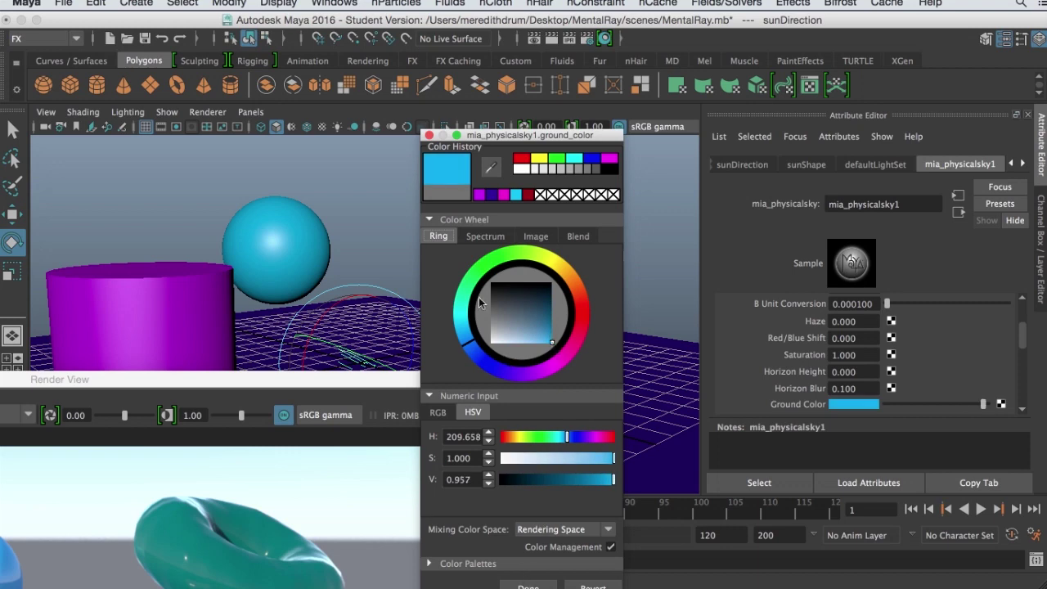
pyautogui.moveTo(475, 288); pyautogui.dragTo(488, 260)
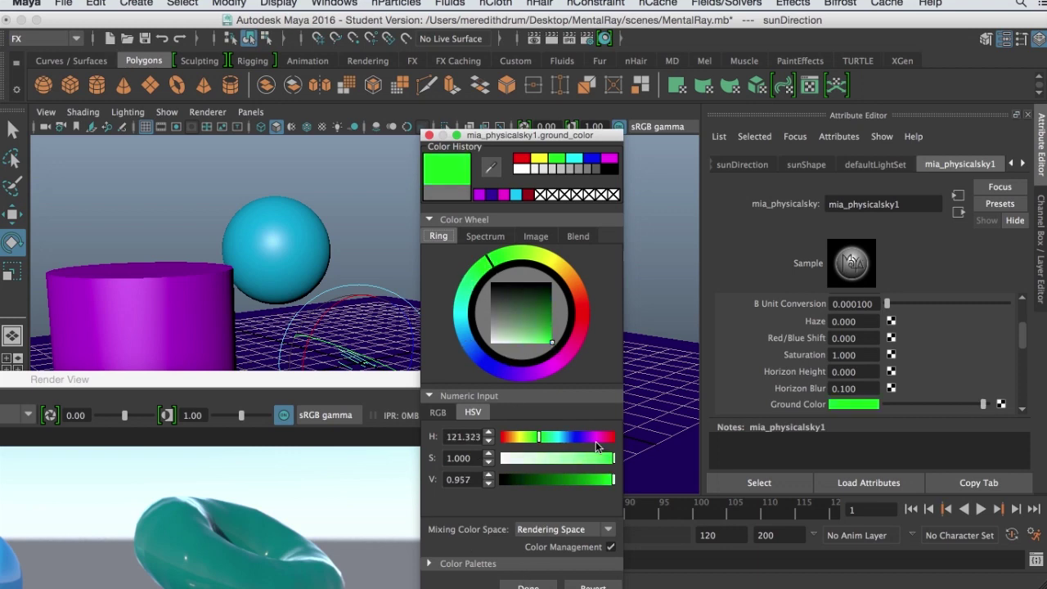
pyautogui.moveTo(612, 479); pyautogui.dragTo(598, 480)
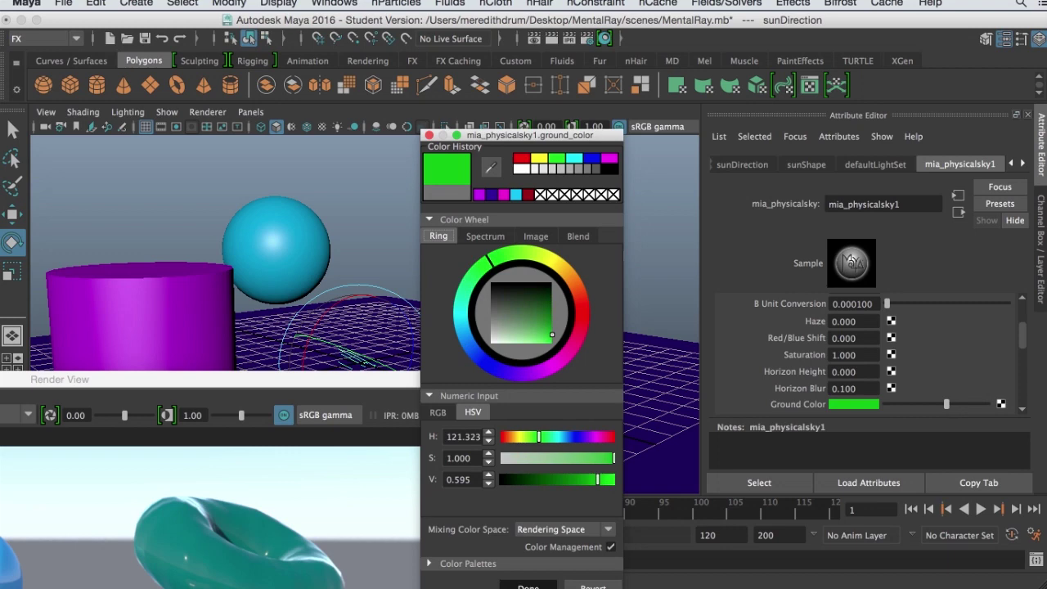
pyautogui.click(528, 588)
# - Render the current frame again with mental ray to check the green ground colour, and move the Render View off the viewport
pyautogui.click(353, 389)
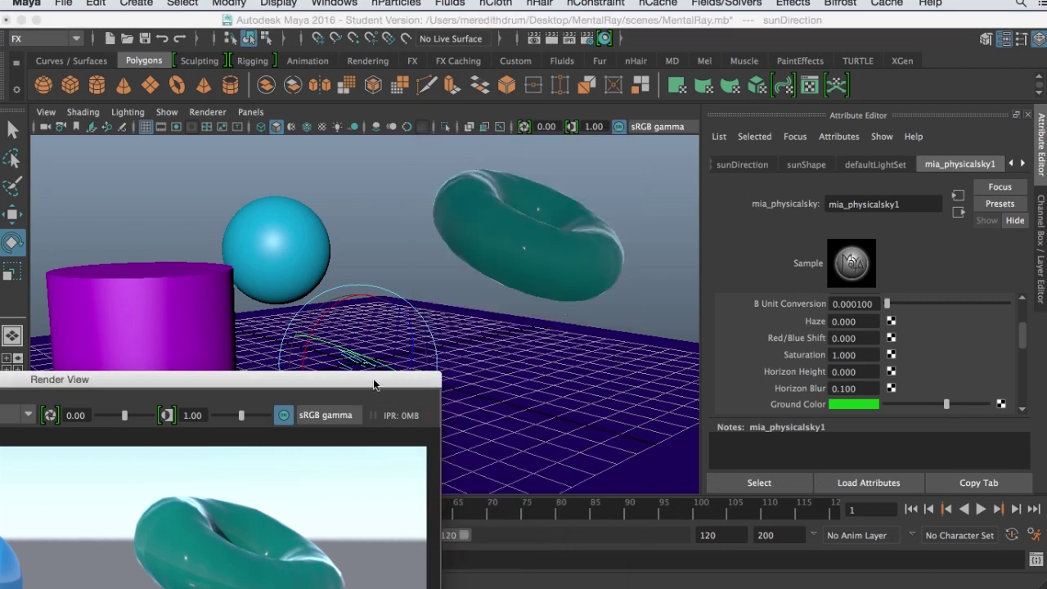
pyautogui.moveTo(374, 385); pyautogui.dragTo(782, 25)
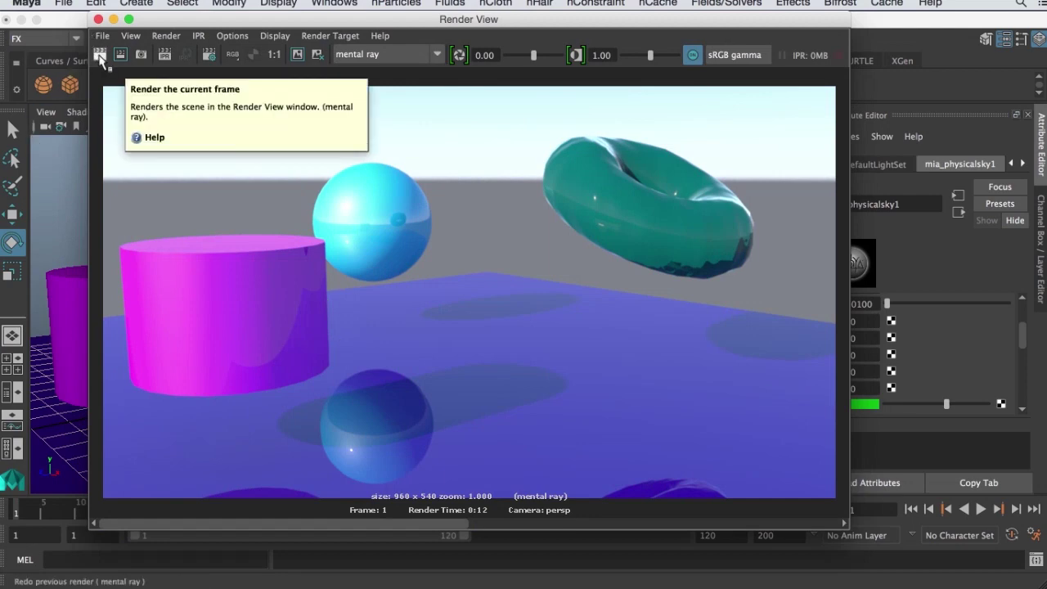
pyautogui.moveTo(497, 19); pyautogui.dragTo(528, 119)
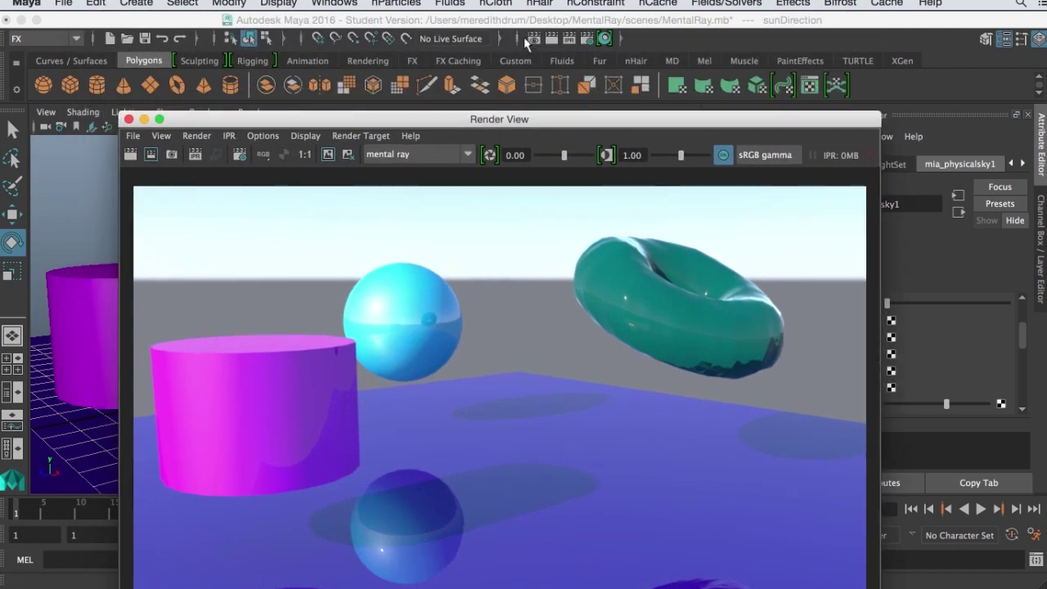
pyautogui.moveTo(225, 120); pyautogui.dragTo(234, 58)
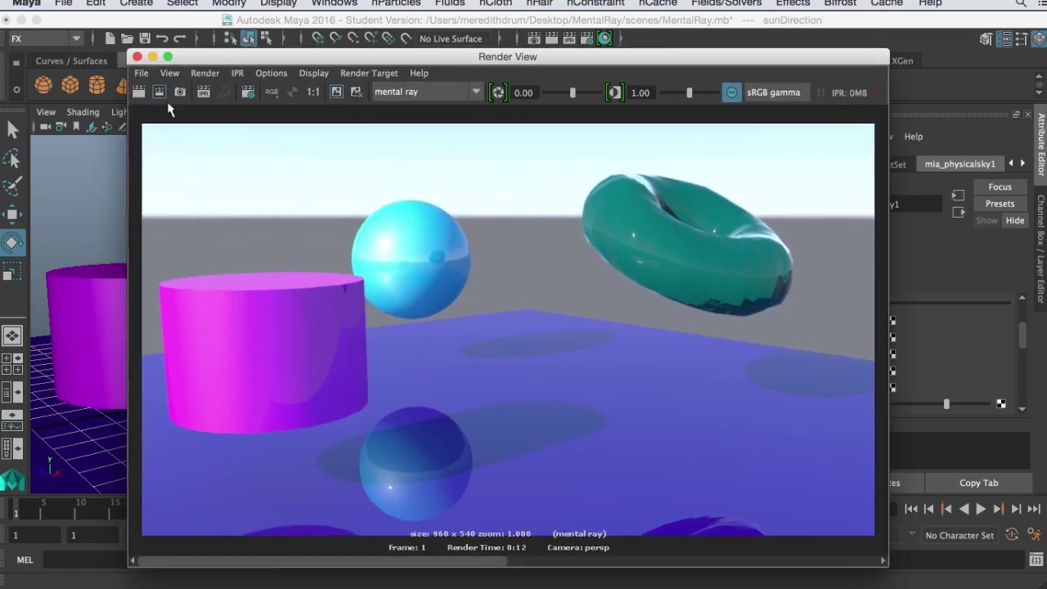
pyautogui.click(136, 98)
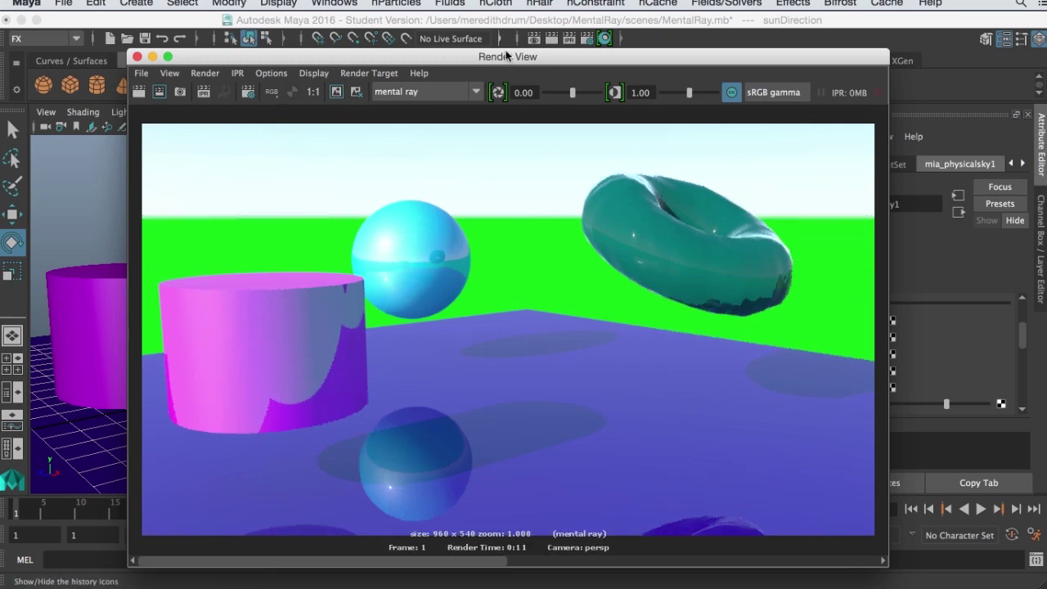
pyautogui.moveTo(514, 59); pyautogui.dragTo(259, 66)
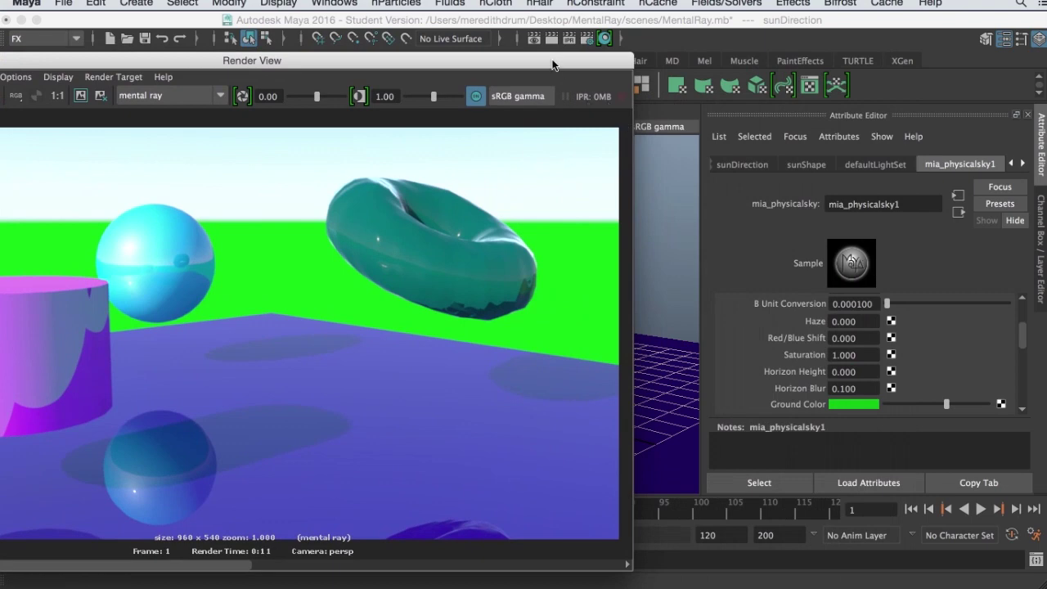
pyautogui.moveTo(551, 66); pyautogui.dragTo(993, 197)
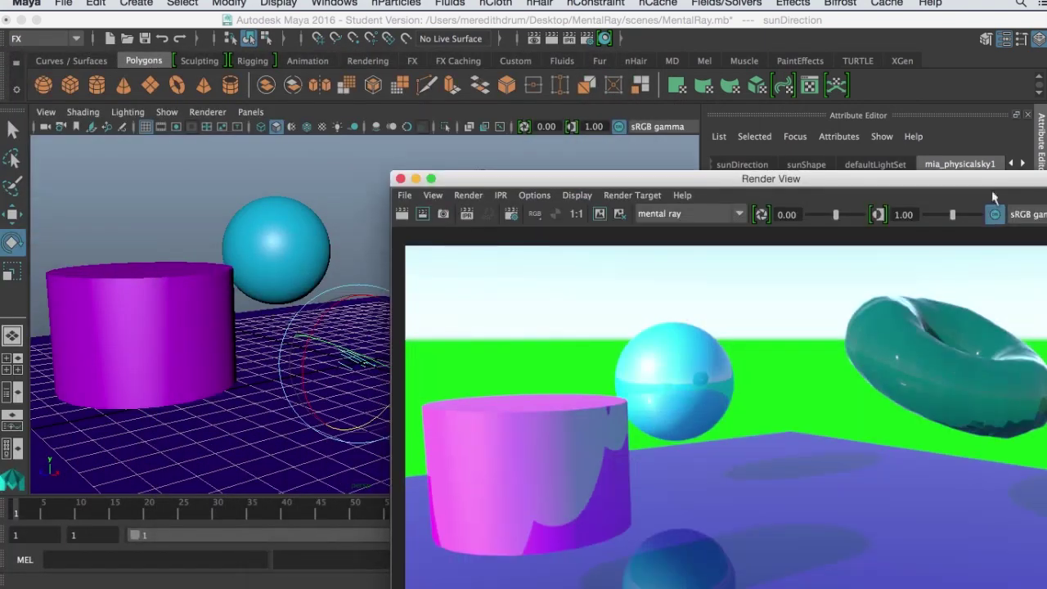
# - Close the Render View and set the mia_physicalsky1 Horizon Height to -2
pyautogui.click(400, 179)
pyautogui.moveTo(366, 287); pyautogui.dragTo(359, 365)
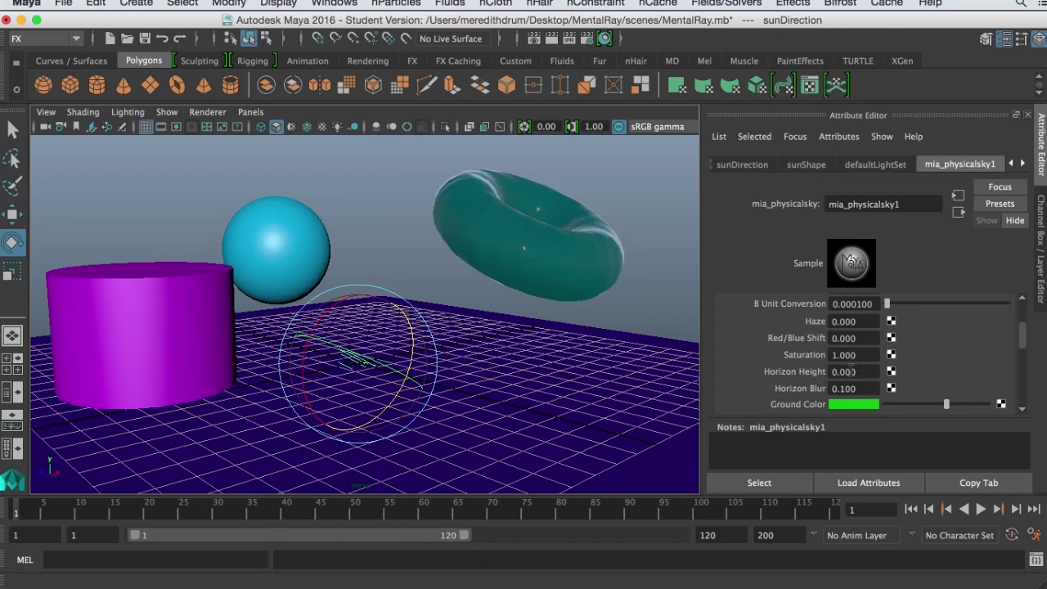
pyautogui.moveTo(860, 370); pyautogui.dragTo(809, 373)
pyautogui.write('-2')
pyautogui.press('Return')
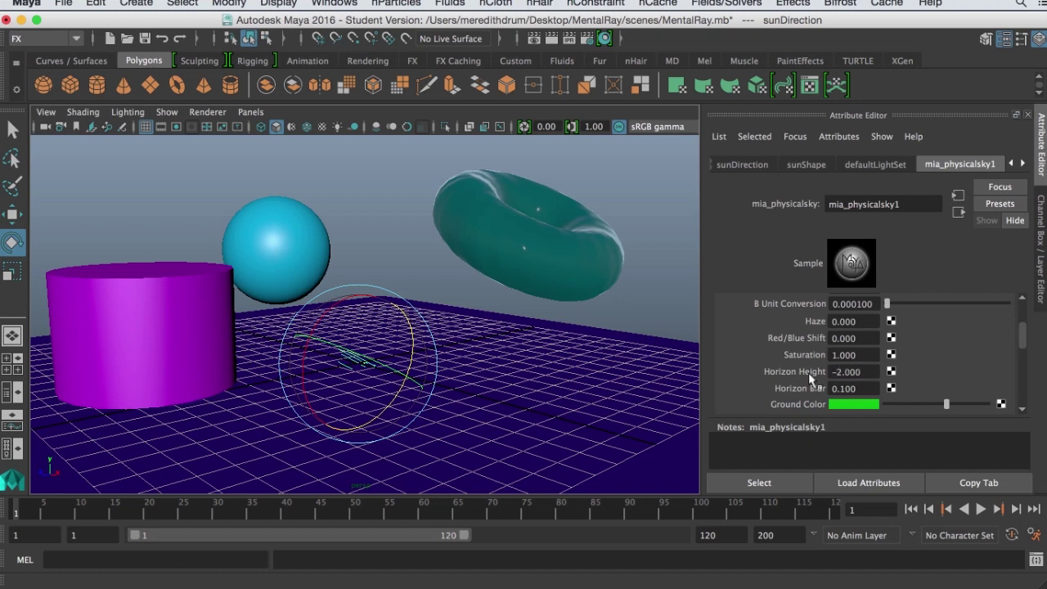
# - Reopen the Render View clear of the lower screen edge, keep the green-ground image and render the current frame with mental ray
pyautogui.click(534, 39)
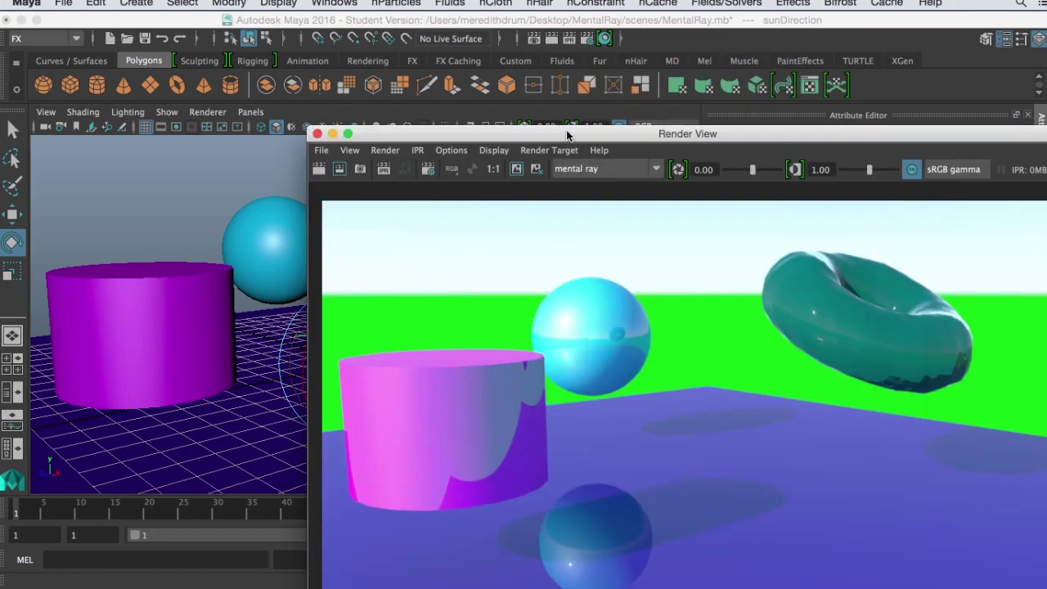
pyautogui.moveTo(567, 135); pyautogui.dragTo(438, 25)
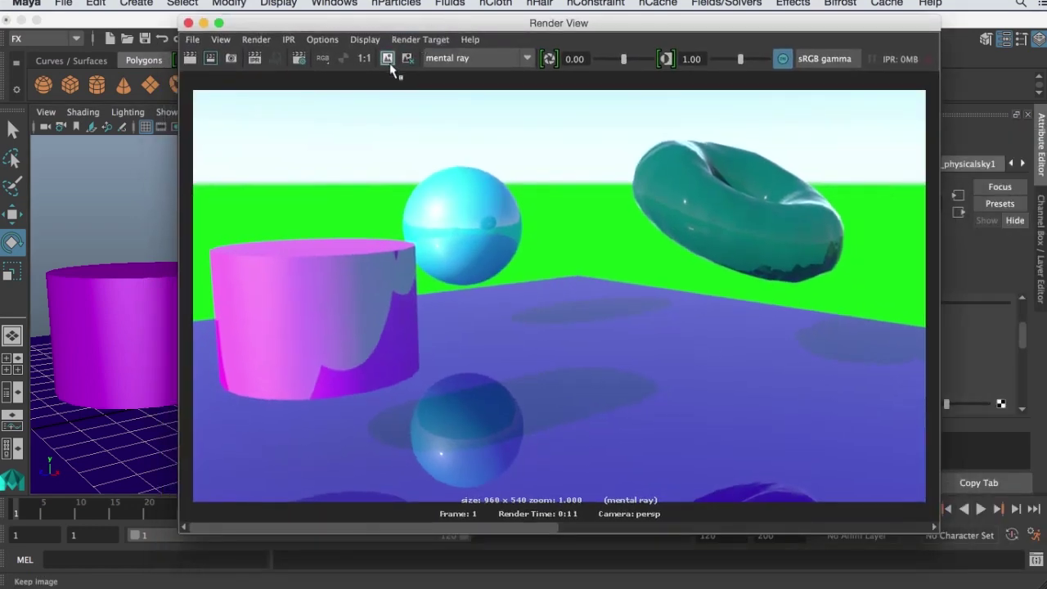
pyautogui.click(391, 69)
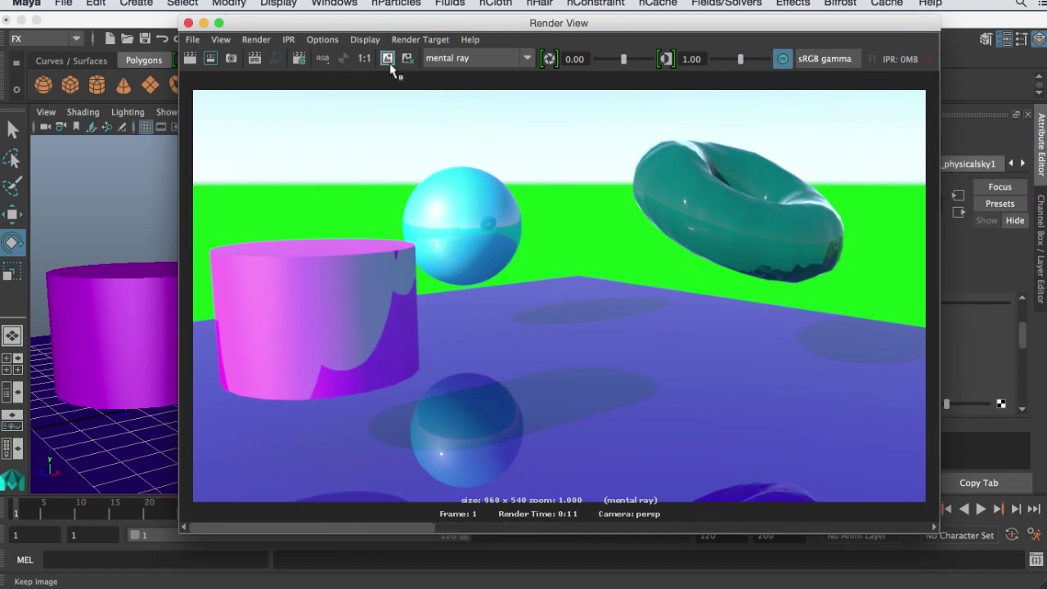
pyautogui.click(189, 59)
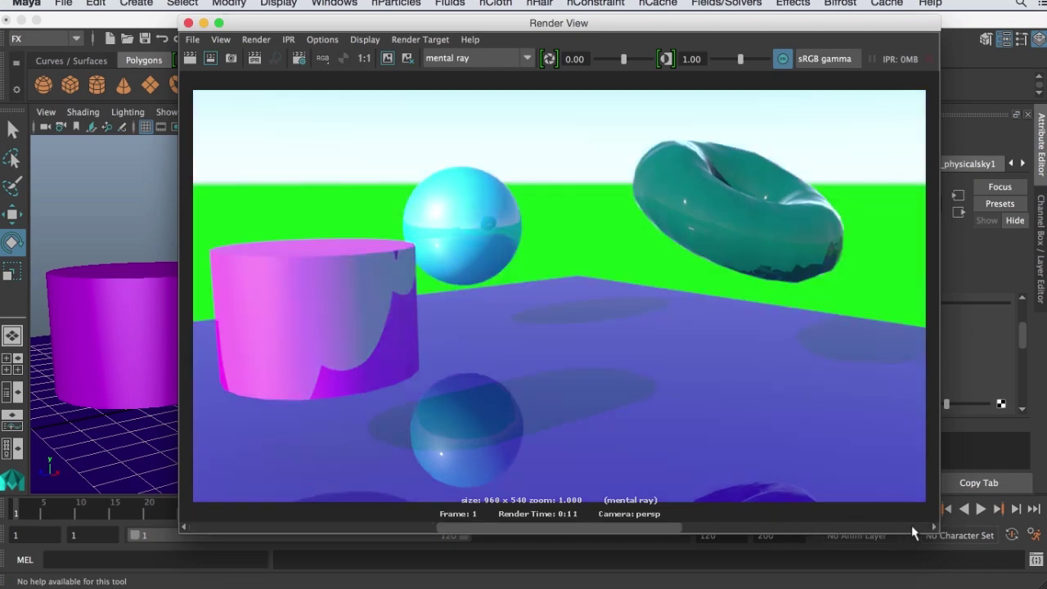
# - Compare the new render with the kept green-ground and grey-ground images, and close the Render View
pyautogui.click(932, 528)
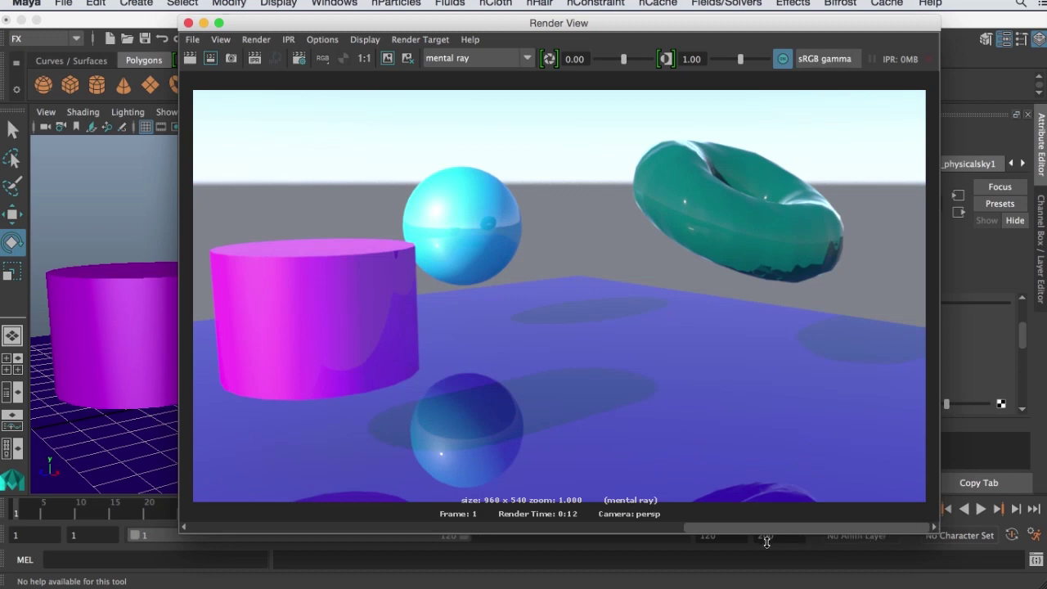
pyautogui.scroll(1, 728, 530)
pyautogui.moveTo(643, 529); pyautogui.dragTo(466, 527)
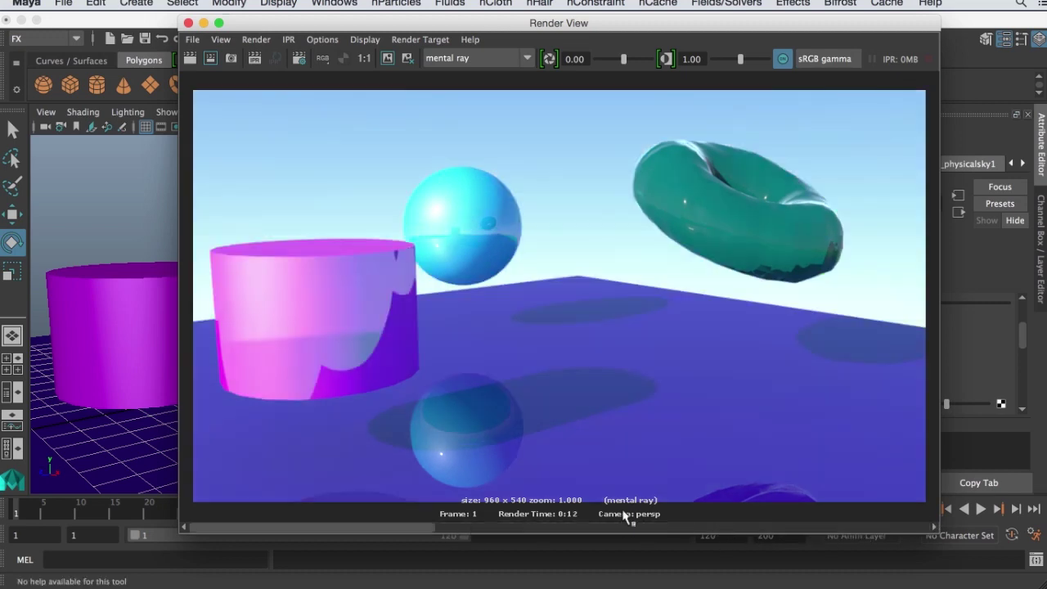
pyautogui.click(935, 527)
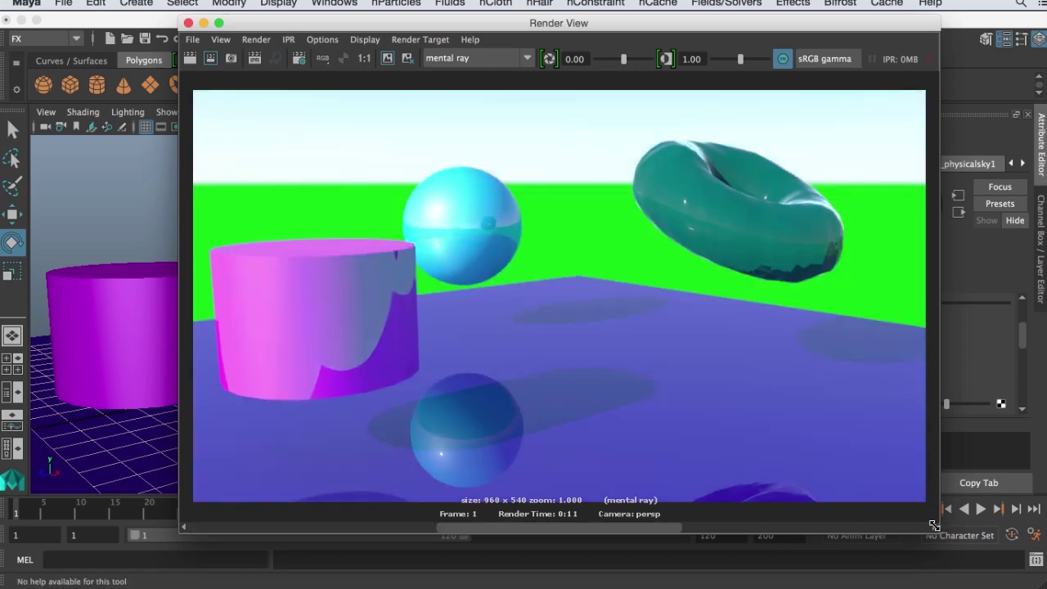
pyautogui.click(936, 528)
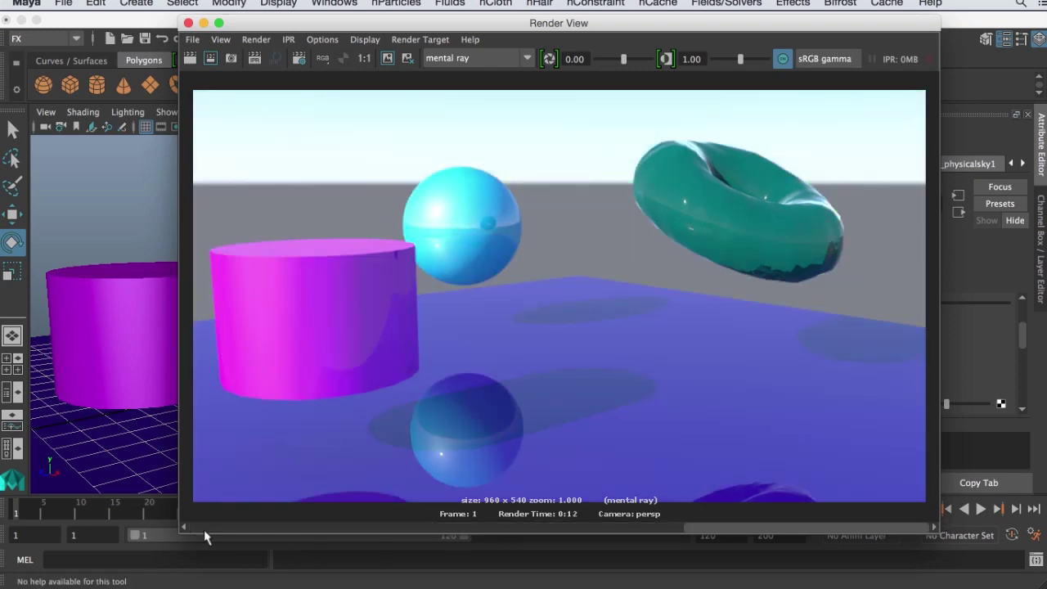
pyautogui.click(181, 519)
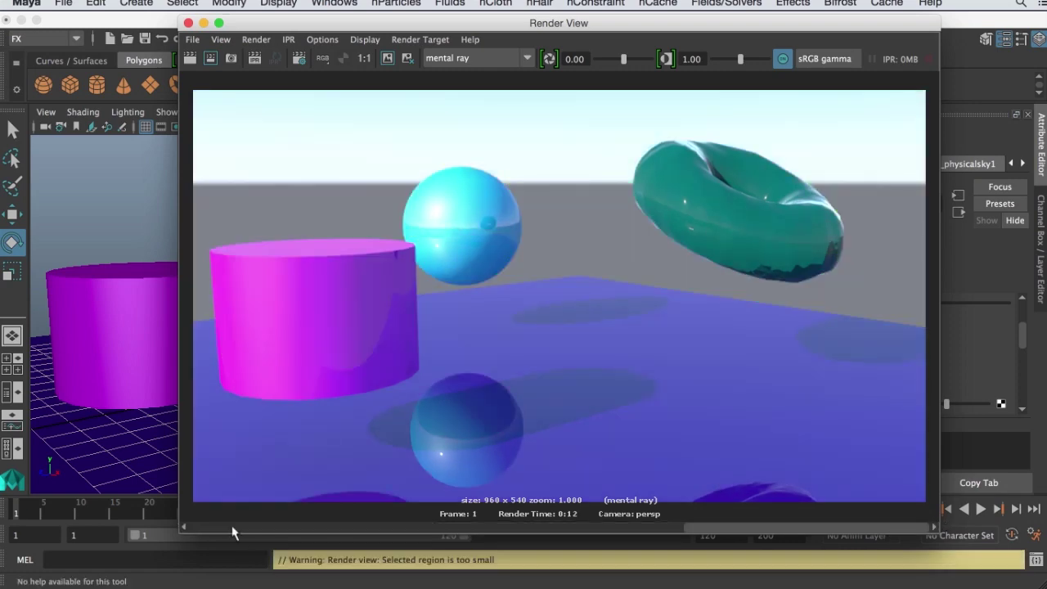
pyautogui.click(184, 527)
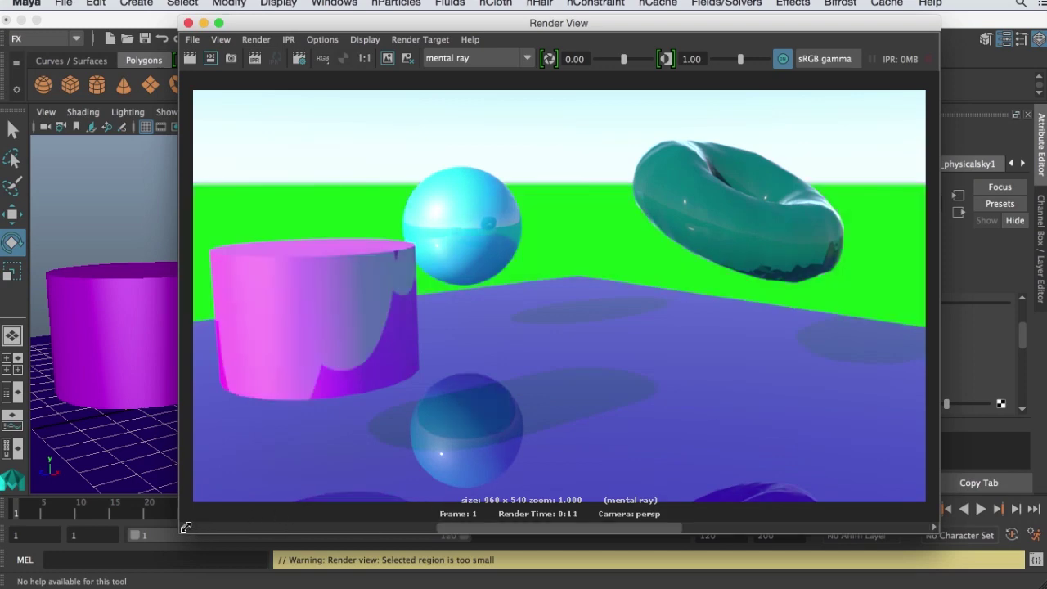
pyautogui.click(184, 527)
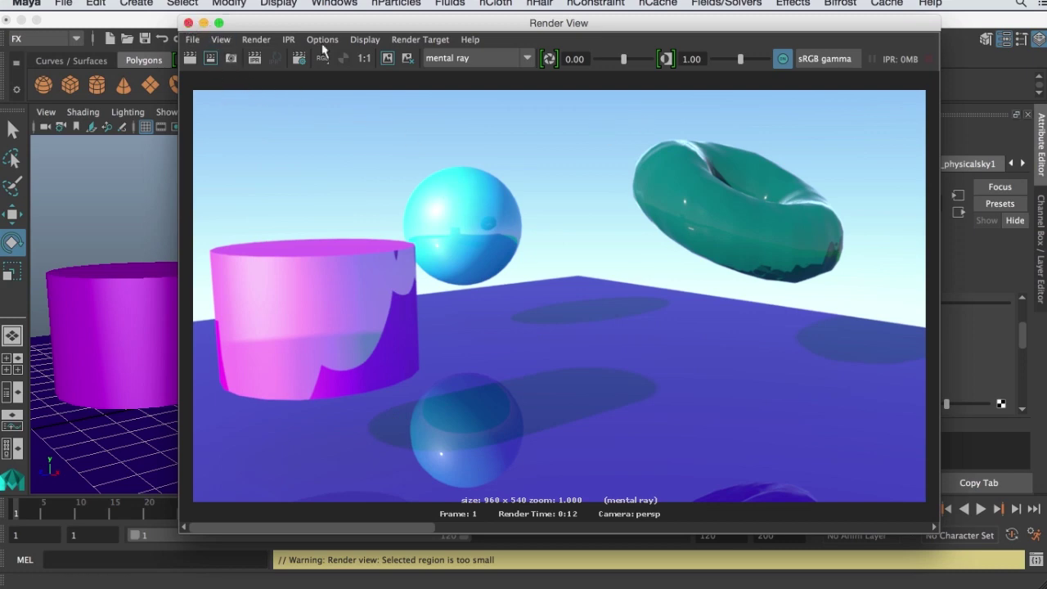
pyautogui.click(934, 527)
pyautogui.click(183, 527)
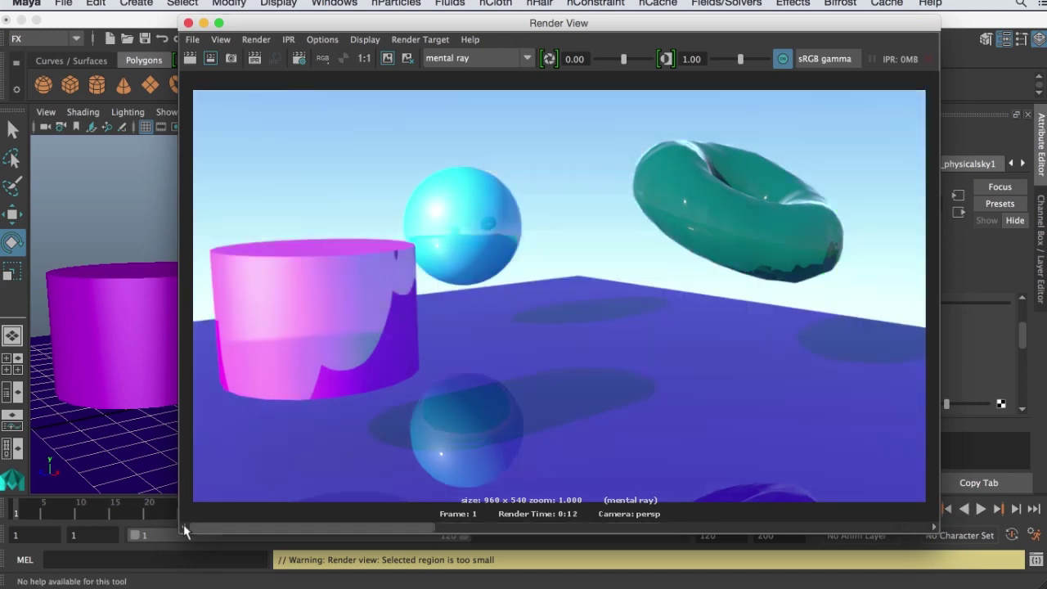
pyautogui.click(189, 22)
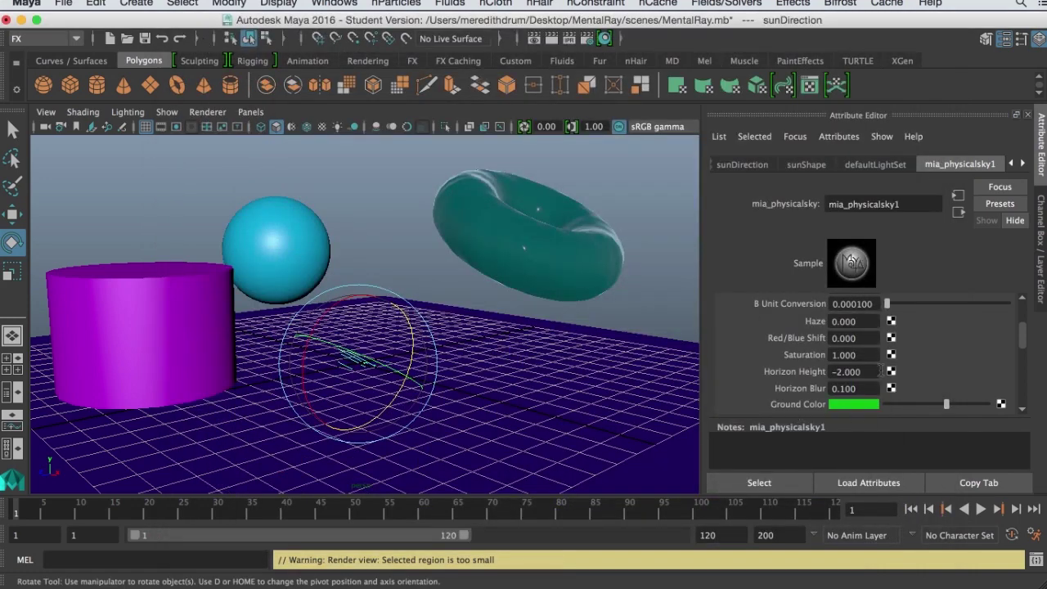
# - Set the mia_physicalsky1 Horizon Height to -1
pyautogui.moveTo(869, 372); pyautogui.dragTo(794, 380)
pyautogui.write('-1')
pyautogui.press('Return')
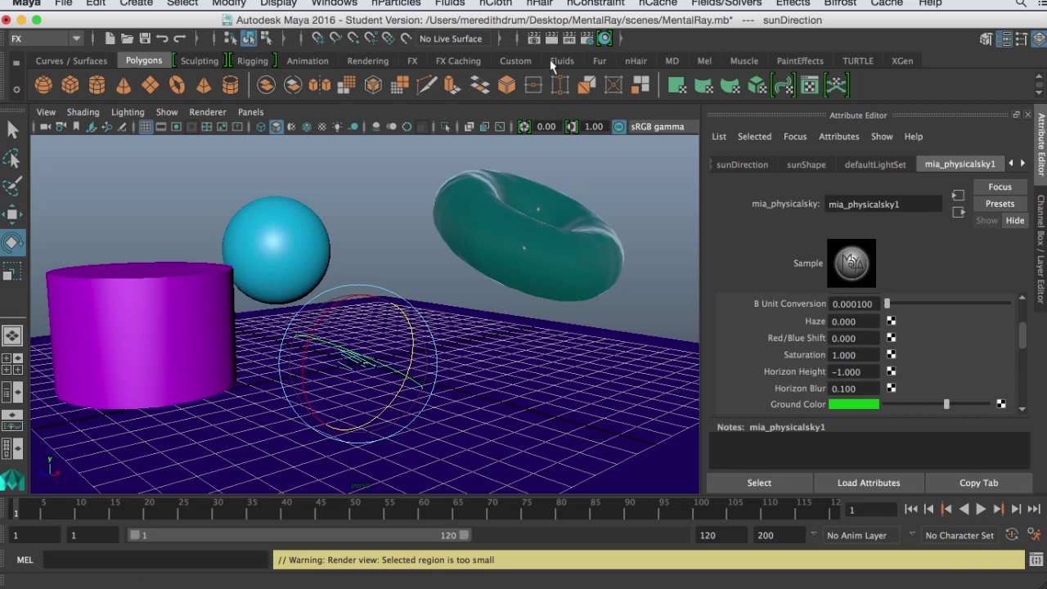
# - Render the current frame again with mental ray, compare its horizon with the previous kept image and close the Render View
pyautogui.click(535, 38)
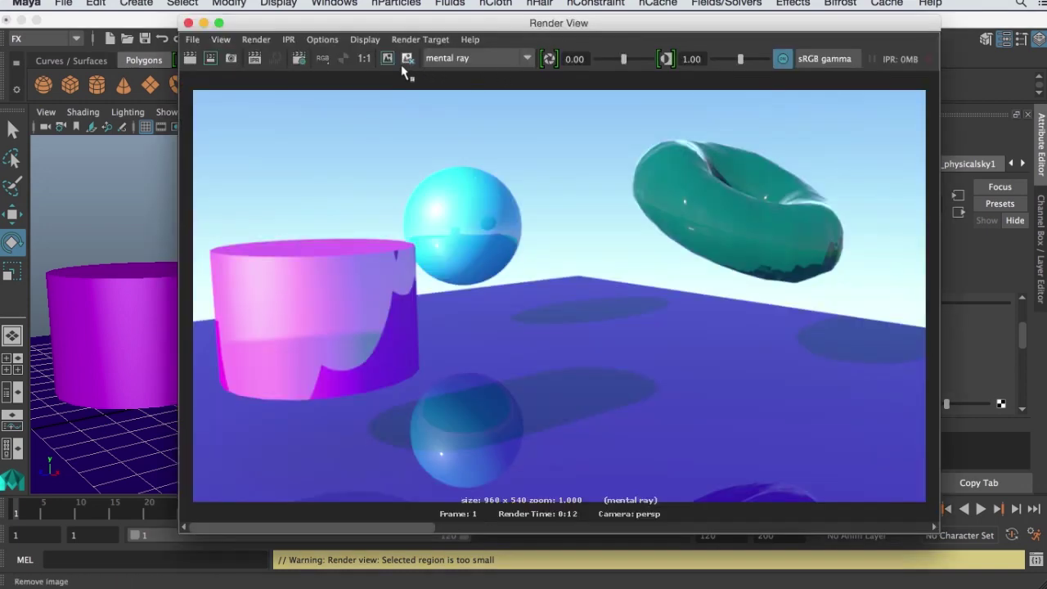
pyautogui.click(190, 62)
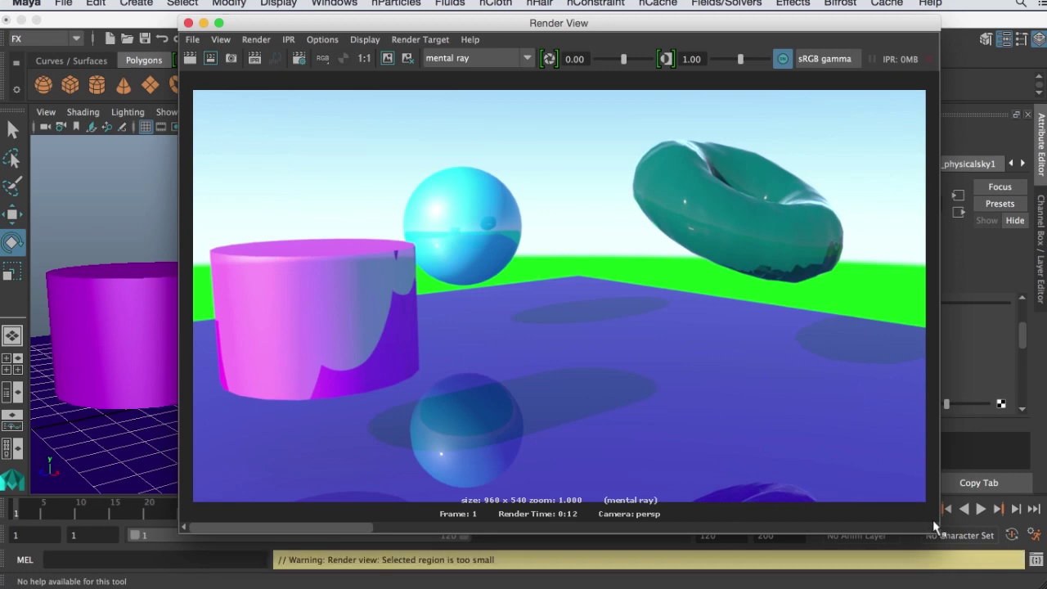
pyautogui.click(934, 527)
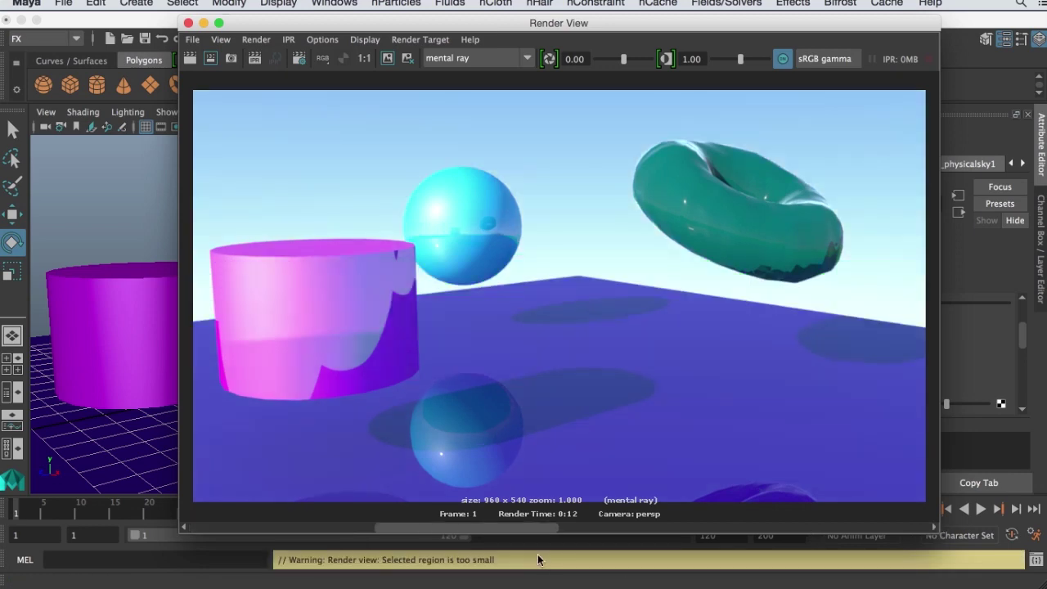
pyautogui.click(184, 527)
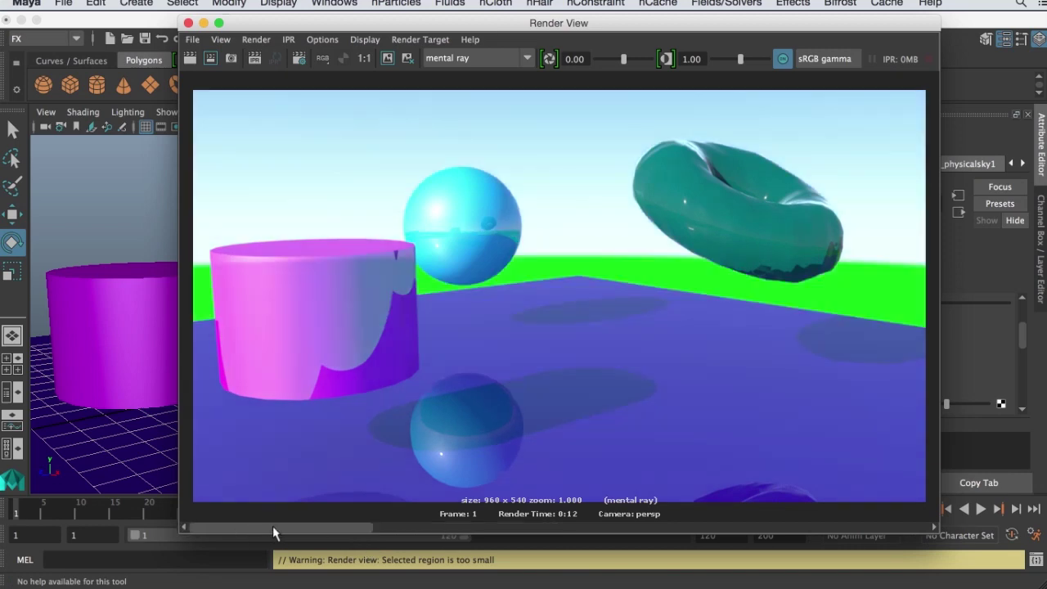
pyautogui.moveTo(272, 526)
pyautogui.mouseDown()
pyautogui.moveTo(373, 516)
pyautogui.moveTo(272, 530)
pyautogui.moveTo(362, 519)
pyautogui.moveTo(278, 522)
pyautogui.mouseUp()
pyautogui.click(188, 23)
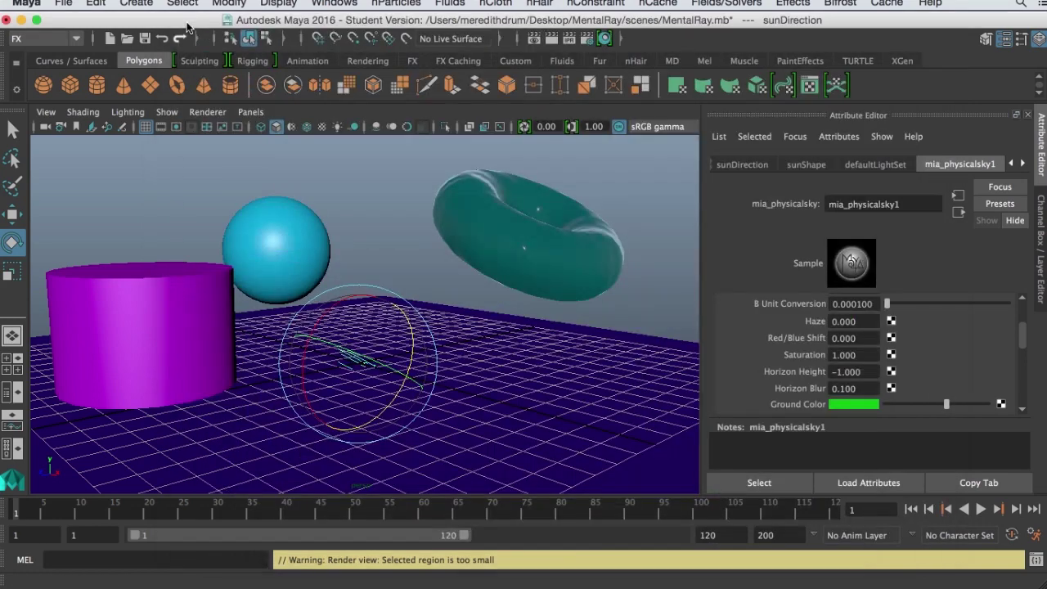
# - Change the mia_physicalsky1 Ground Color to a medium blue with hue about 217 and saturation 1.000
pyautogui.click(851, 407)
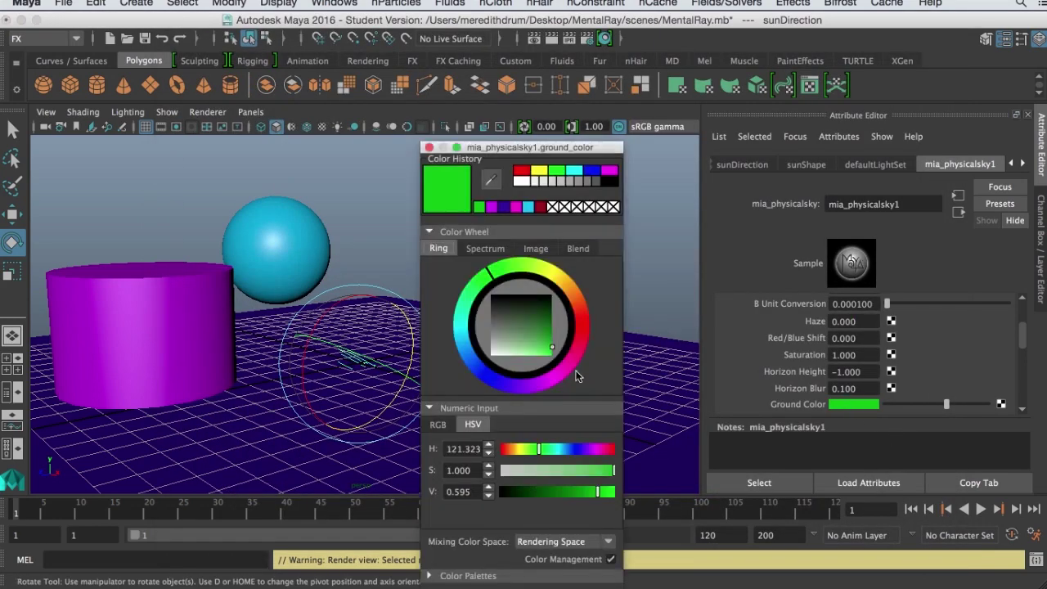
pyautogui.moveTo(483, 370)
pyautogui.mouseDown()
pyautogui.moveTo(469, 360)
pyautogui.moveTo(472, 368)
pyautogui.mouseUp()
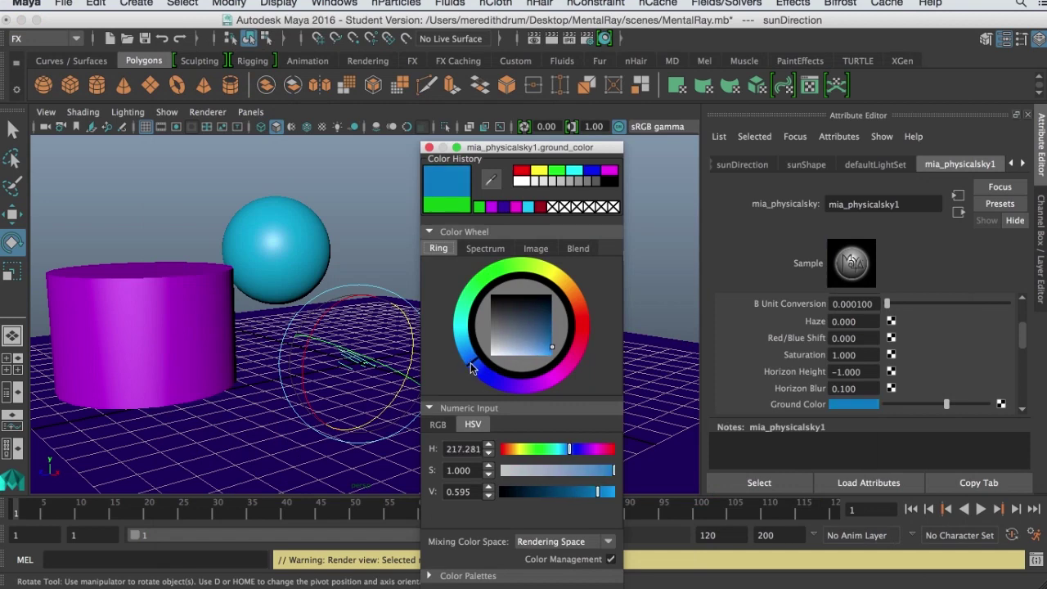
pyautogui.moveTo(549, 357); pyautogui.dragTo(552, 359)
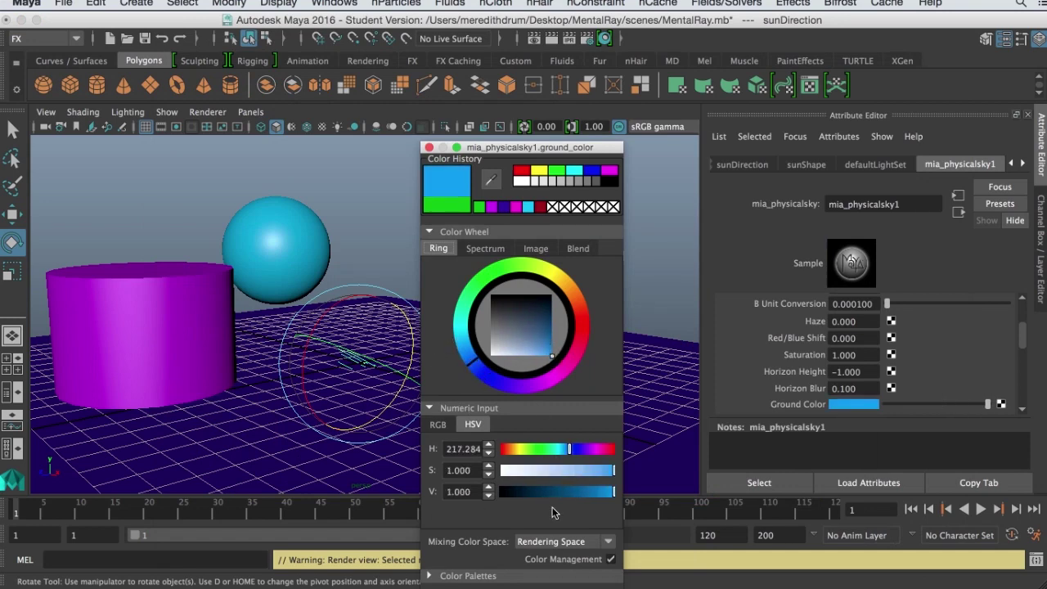
pyautogui.moveTo(573, 492); pyautogui.dragTo(597, 493)
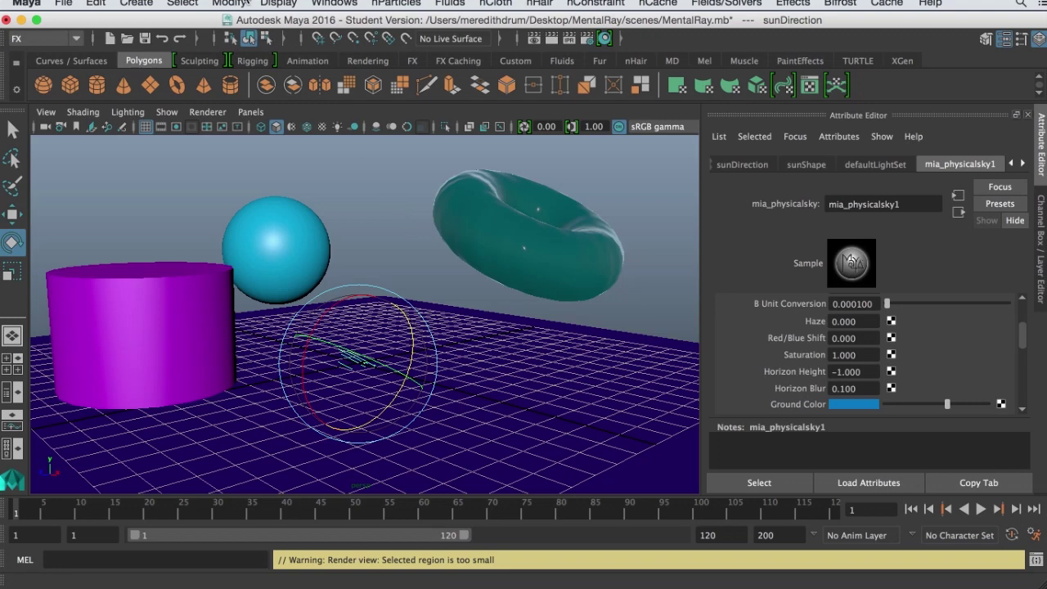
# - Check the sunDirection light's selection in the Outliner, rotate it to about -59.6, -54.6, 54.3 degrees and close the Outliner
pyautogui.click(380, 350)
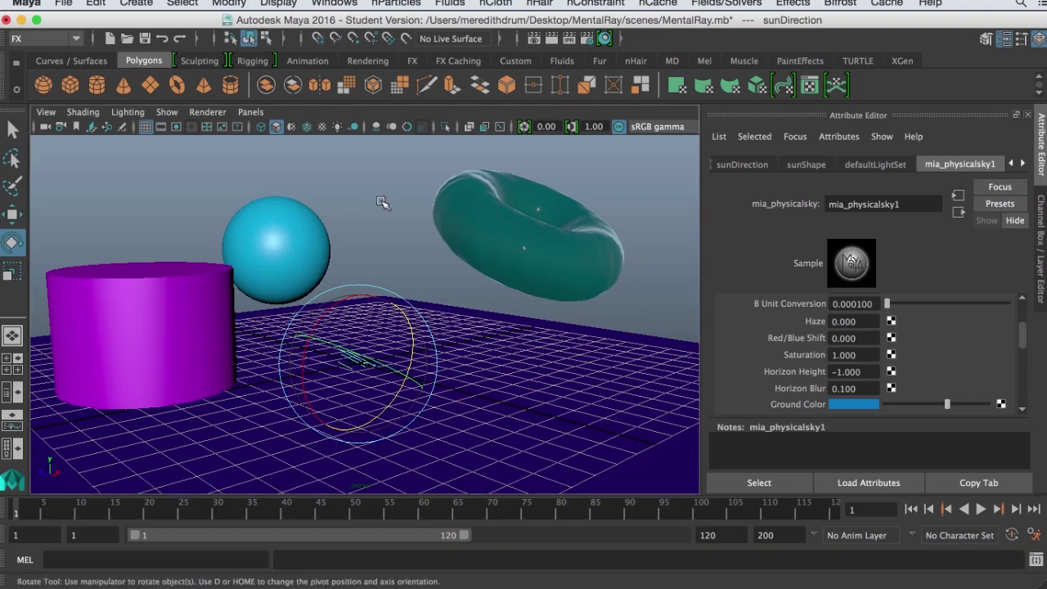
pyautogui.click(353, 358)
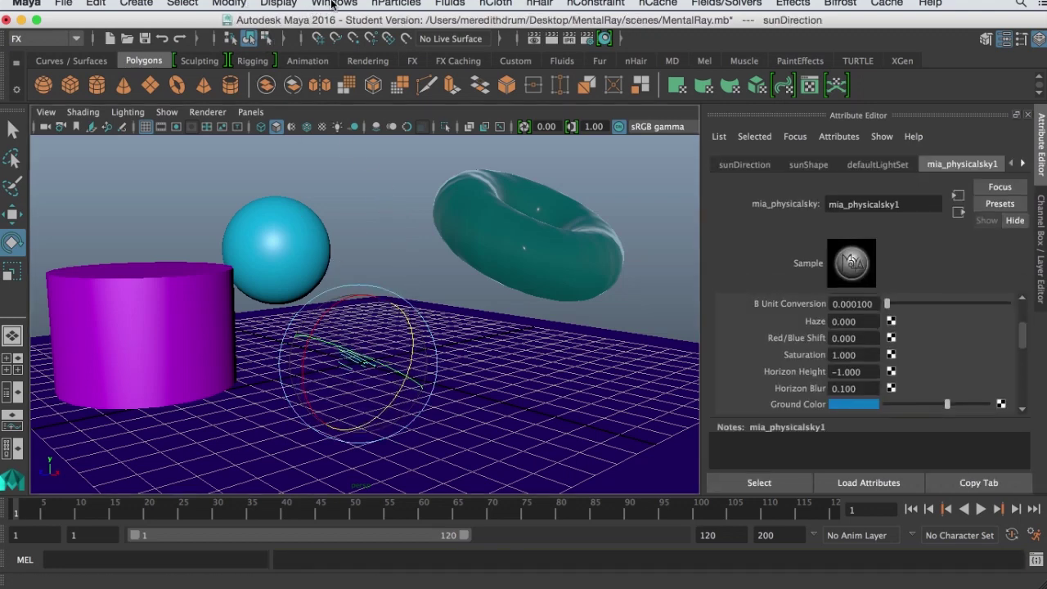
pyautogui.click(334, 3)
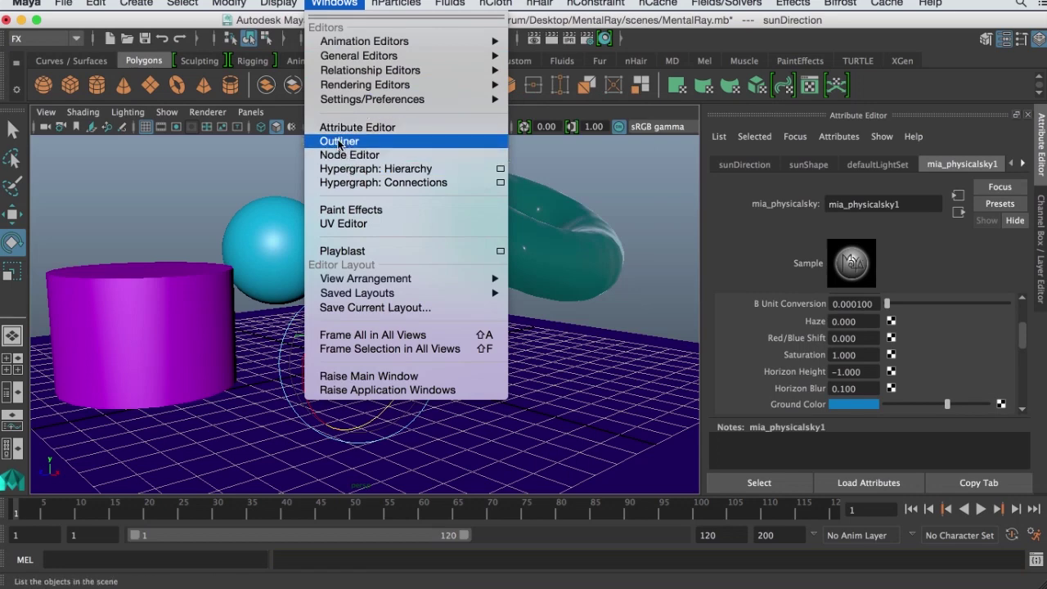
pyautogui.click(339, 142)
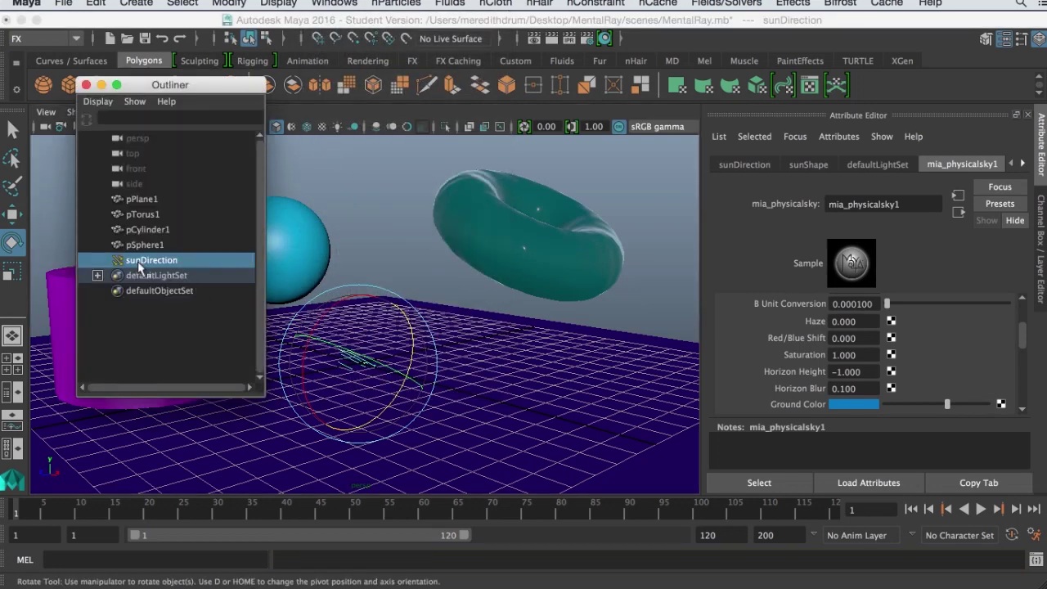
pyautogui.moveTo(404, 376); pyautogui.dragTo(309, 309)
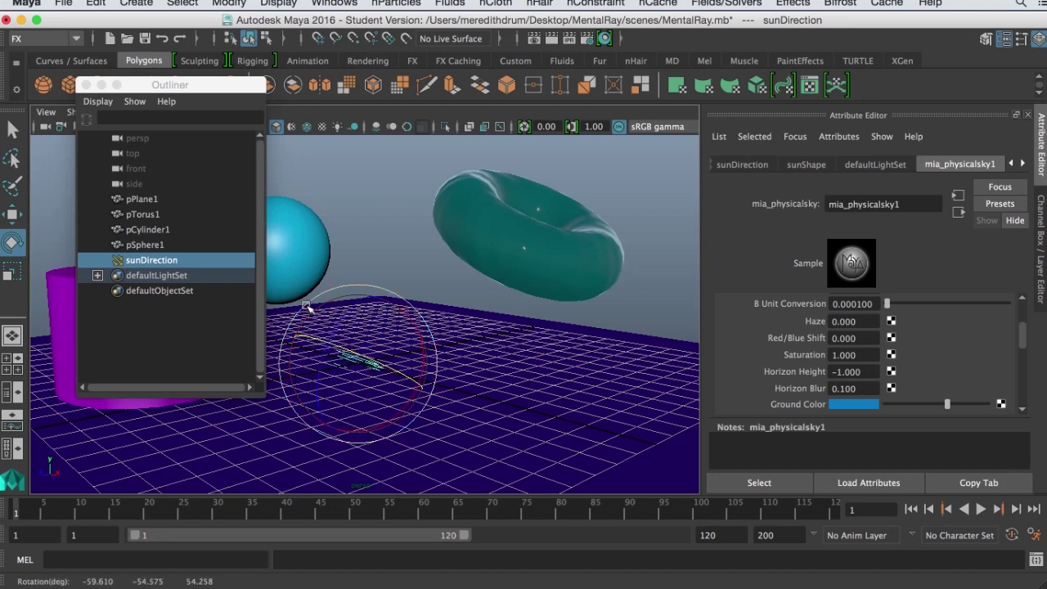
pyautogui.click(87, 84)
# - Display the scene in wireframe and rotate the sunDirection light further to about -189, -14, 171.7 degrees
pyautogui.press('4')
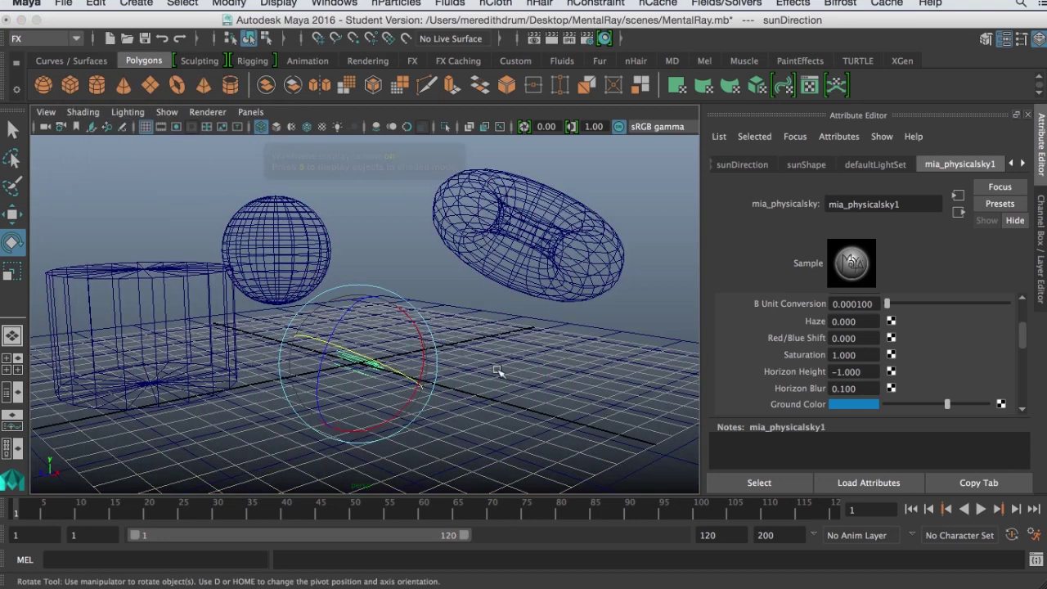
pyautogui.keyDown('alt'); pyautogui.moveTo(499, 378); pyautogui.dragTo(458, 409); pyautogui.keyUp('alt')
pyautogui.scroll(3, 497, 385)
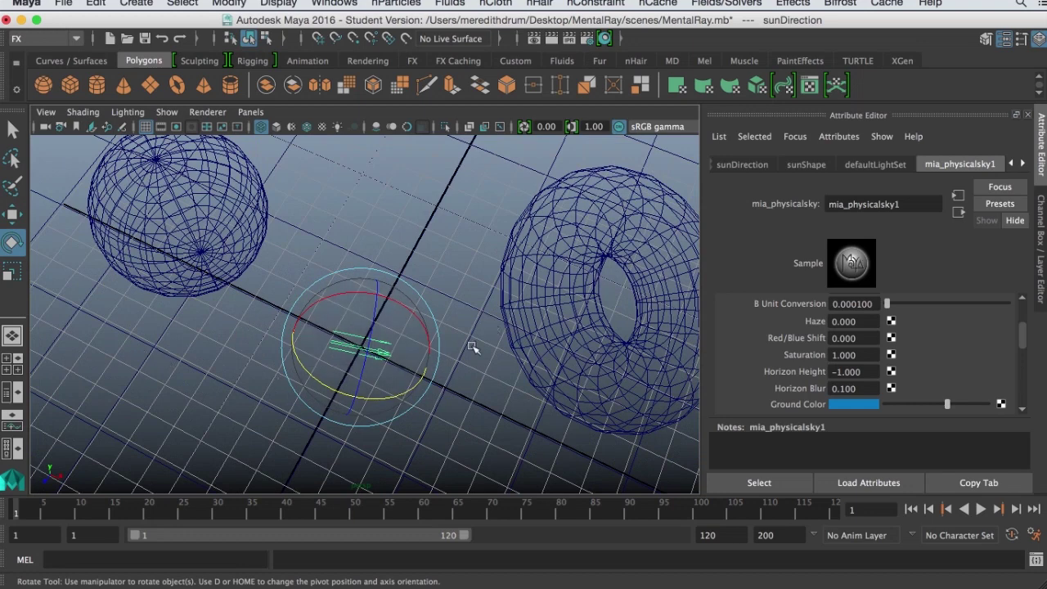
pyautogui.click(398, 391)
pyautogui.moveTo(399, 391); pyautogui.dragTo(351, 323)
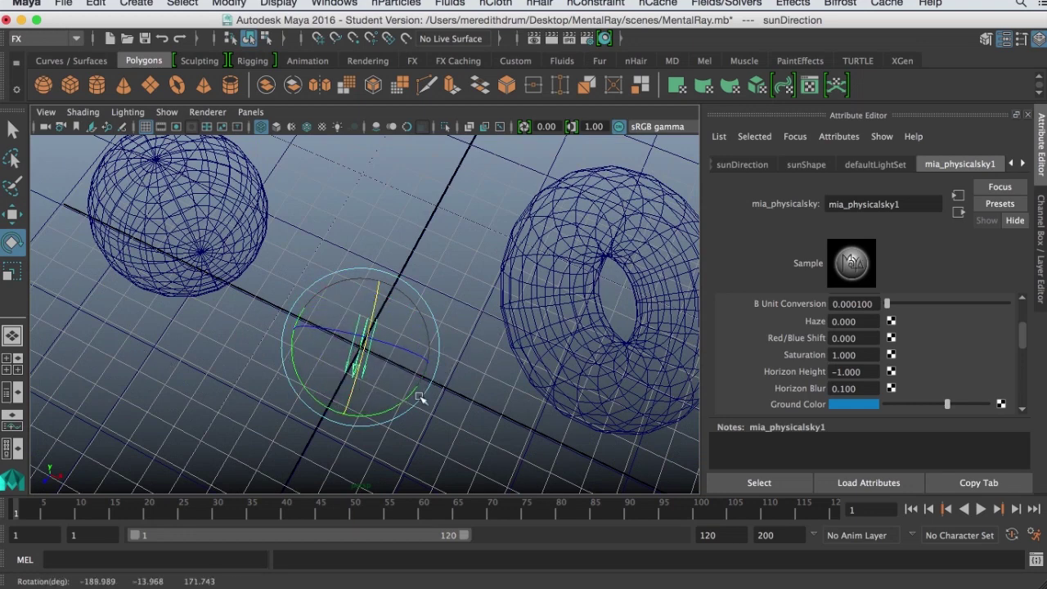
pyautogui.keyDown('alt'); pyautogui.moveTo(464, 388); pyautogui.dragTo(367, 308); pyautogui.keyUp('alt')
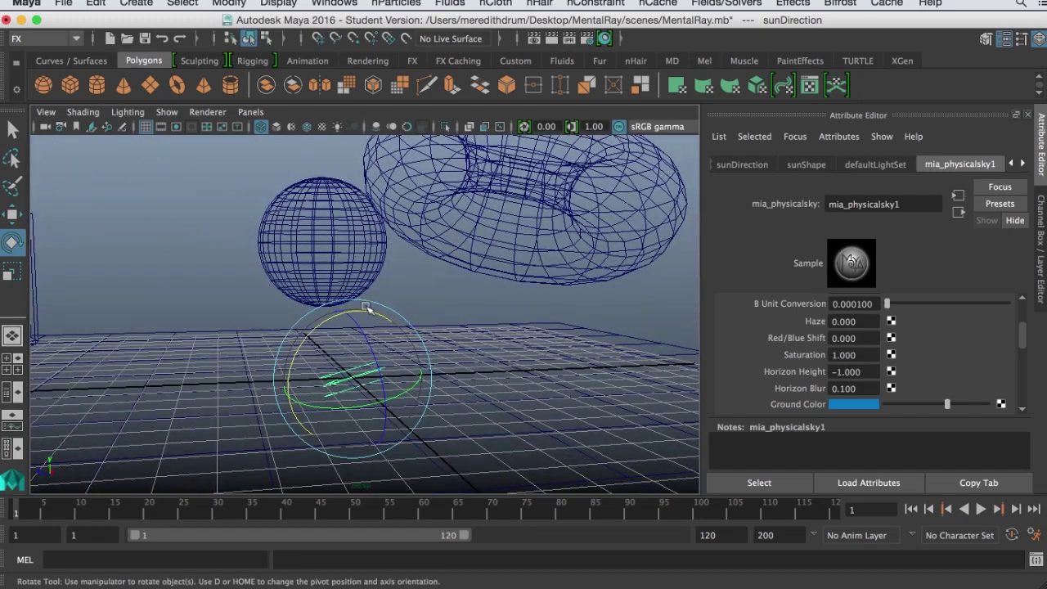
pyautogui.click(150, 3)
pyautogui.moveTo(162, 85)
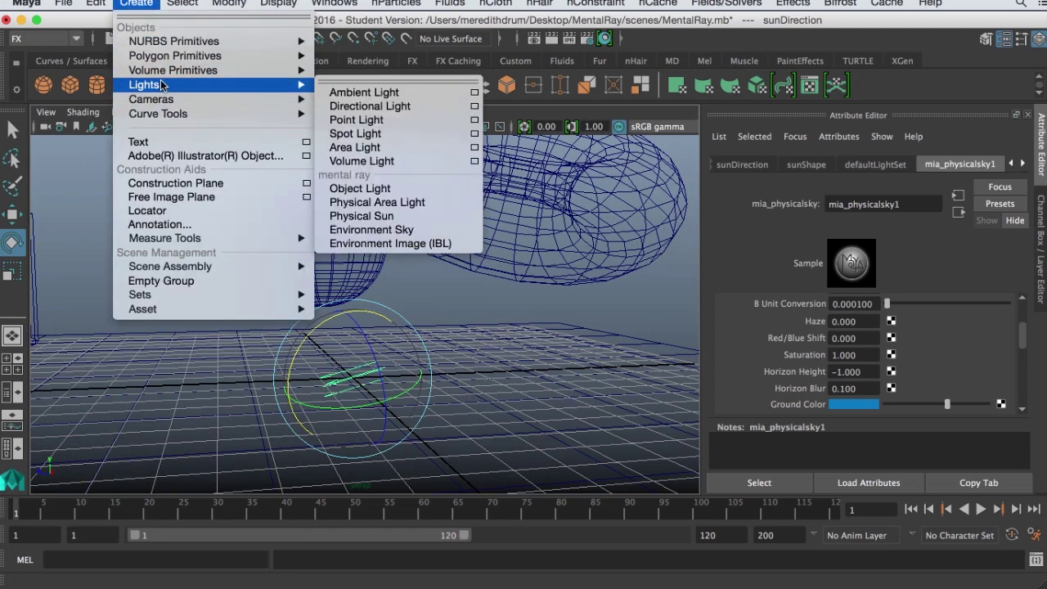
pyautogui.click(352, 347)
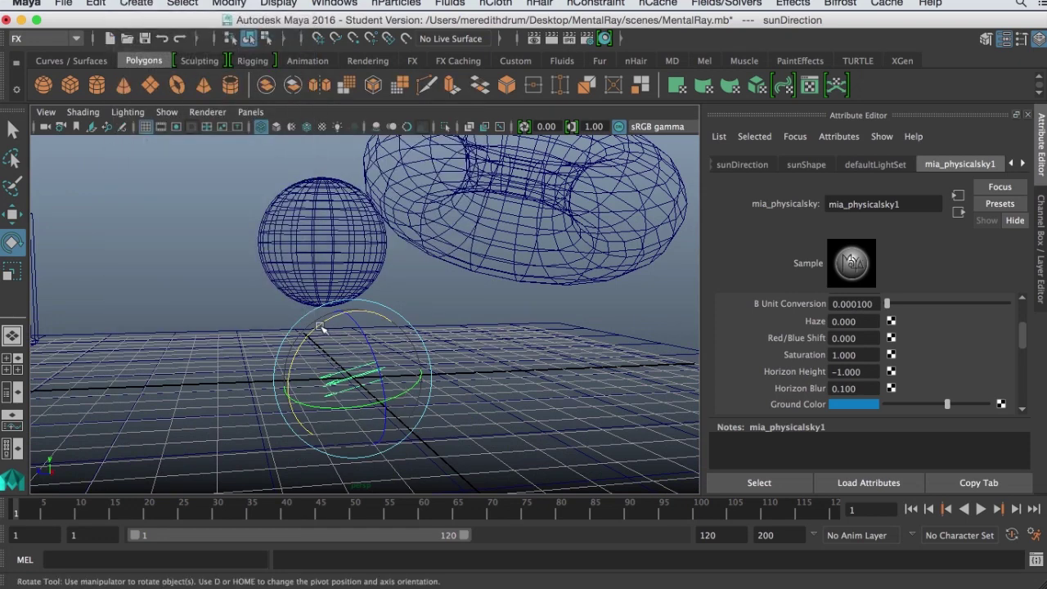
# - Rotate the sunDirection light until it points vertically at the floor plane and display the scene smooth shaded
pyautogui.moveTo(321, 327); pyautogui.dragTo(291, 412)
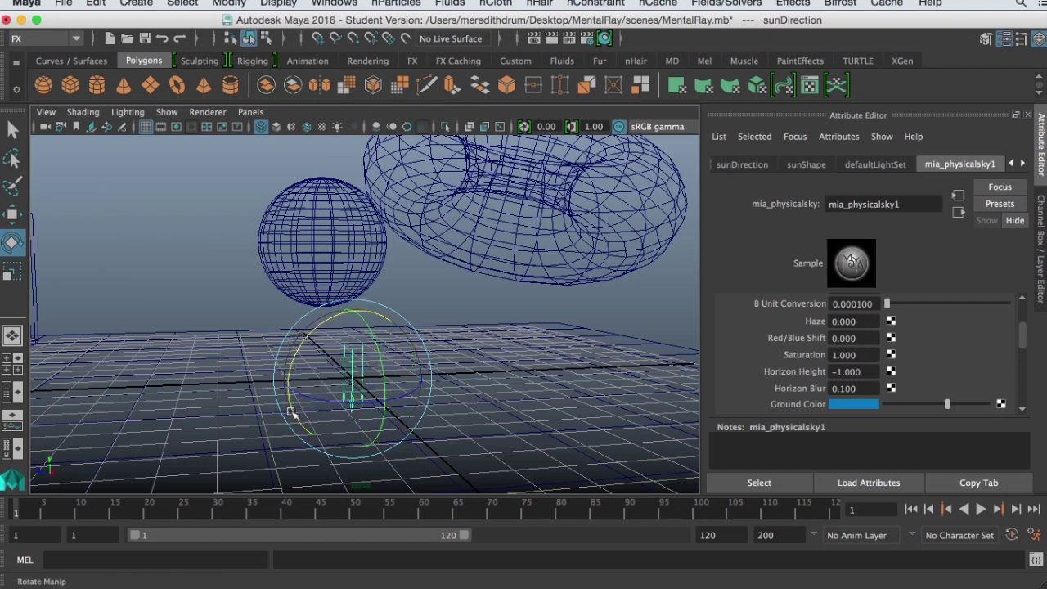
pyautogui.keyDown('alt'); pyautogui.moveTo(464, 366); pyautogui.dragTo(523, 362); pyautogui.keyUp('alt')
pyautogui.moveTo(412, 347); pyautogui.dragTo(416, 349)
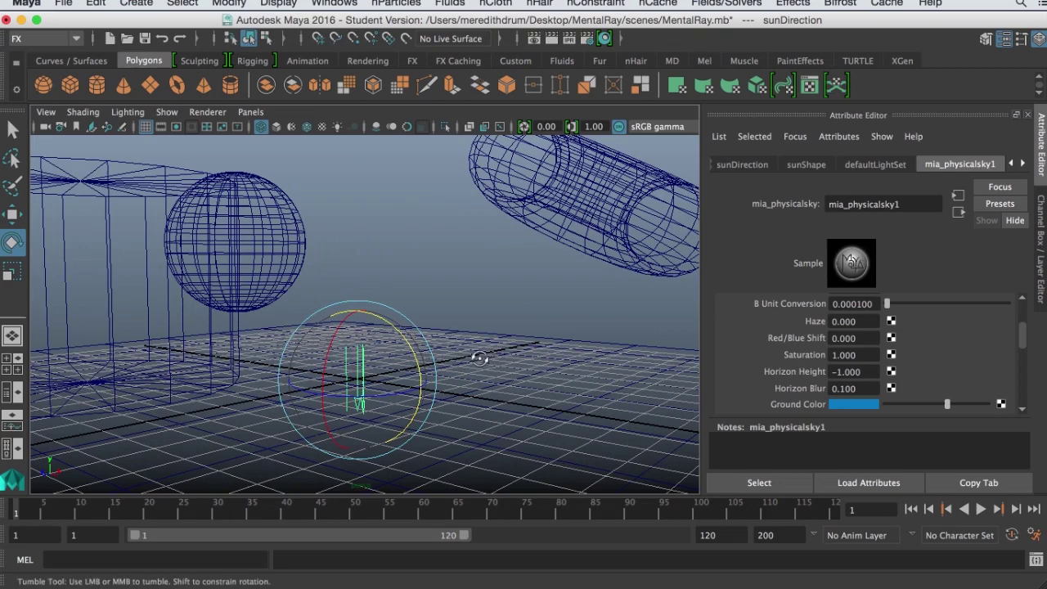
pyautogui.keyDown('alt'); pyautogui.moveTo(480, 359); pyautogui.dragTo(473, 366); pyautogui.keyUp('alt')
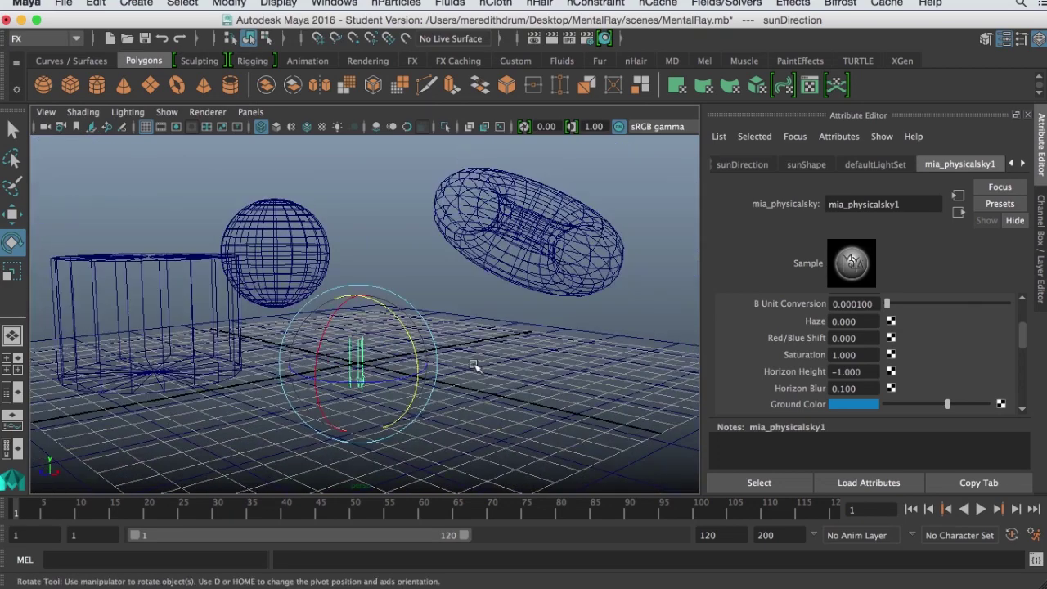
pyautogui.scroll(2, 473, 366)
pyautogui.press('5')
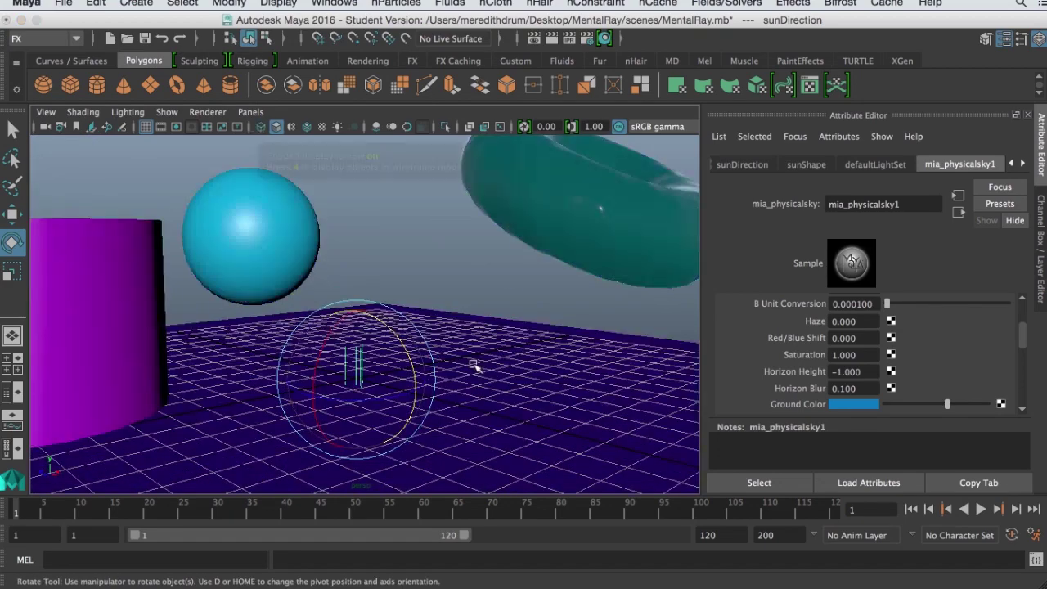
# - Render the current frame with mental ray, compare its shadows and ground colour with the kept green-ground image, and close the Render View
pyautogui.click(535, 35)
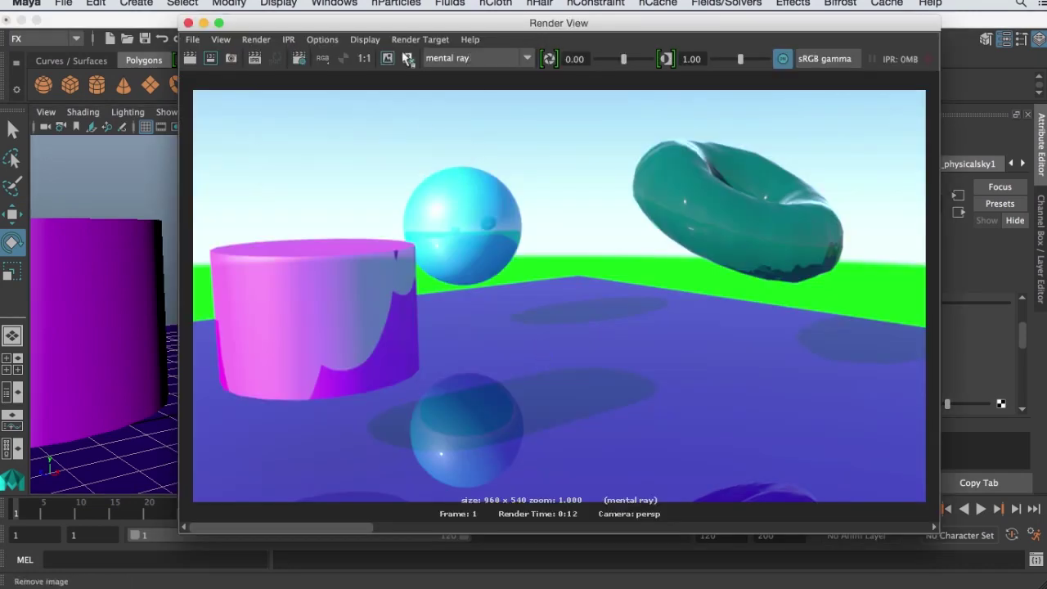
pyautogui.click(190, 59)
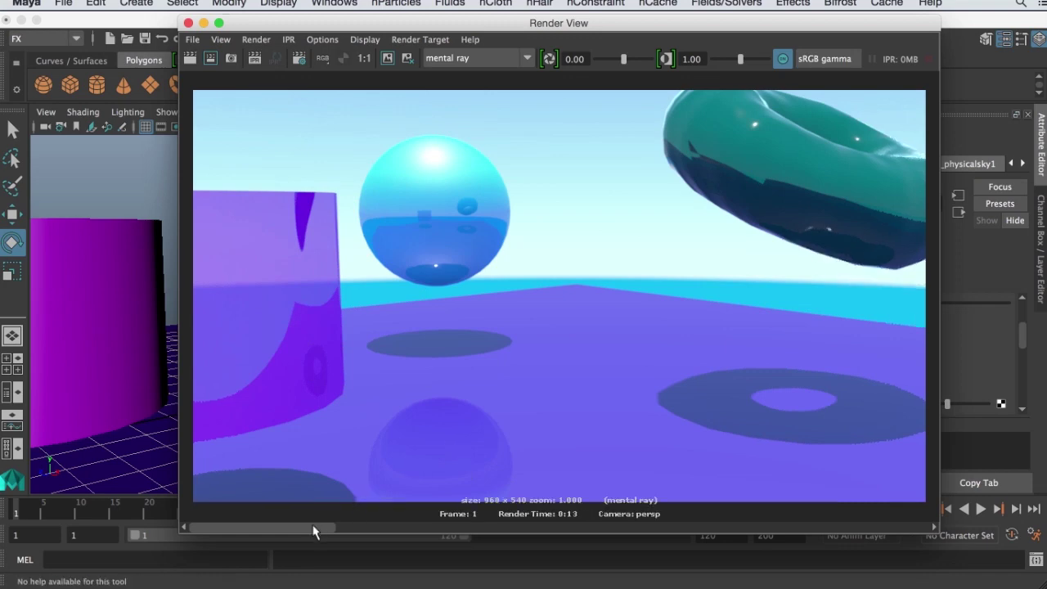
pyautogui.click(371, 526)
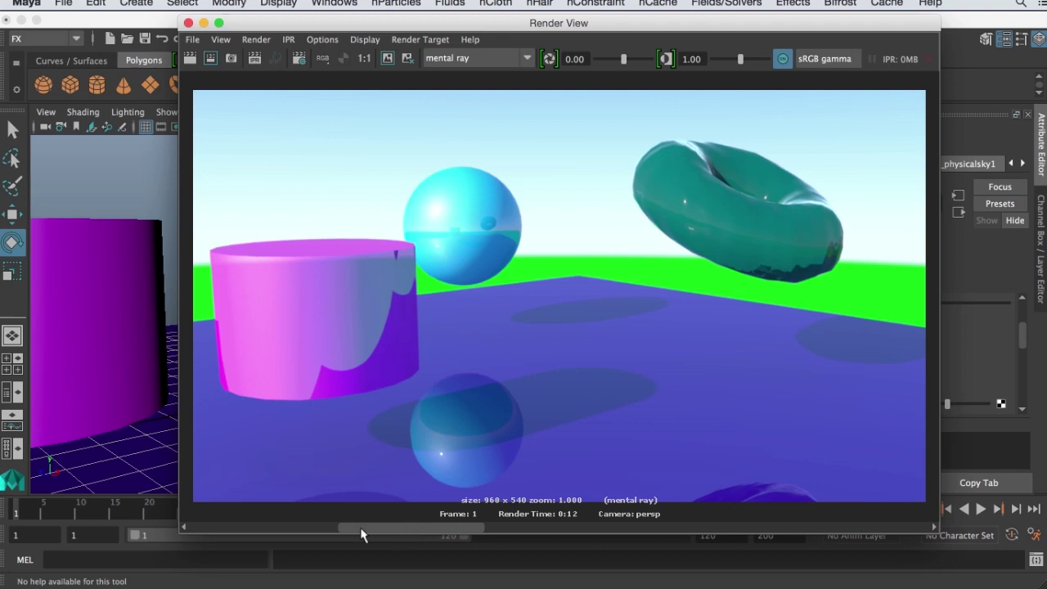
pyautogui.moveTo(361, 529); pyautogui.dragTo(320, 526)
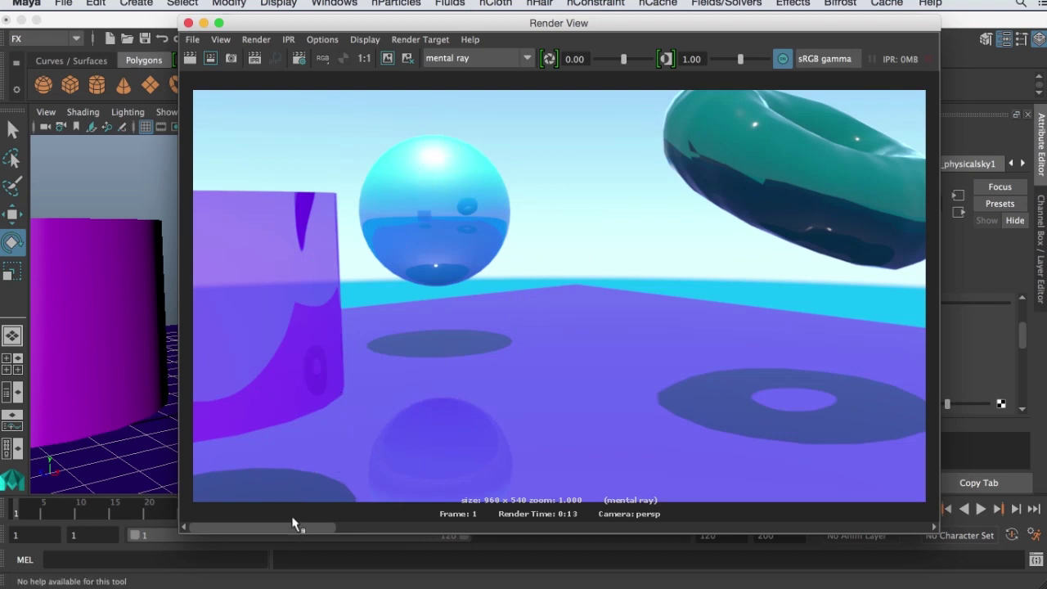
pyautogui.click(376, 528)
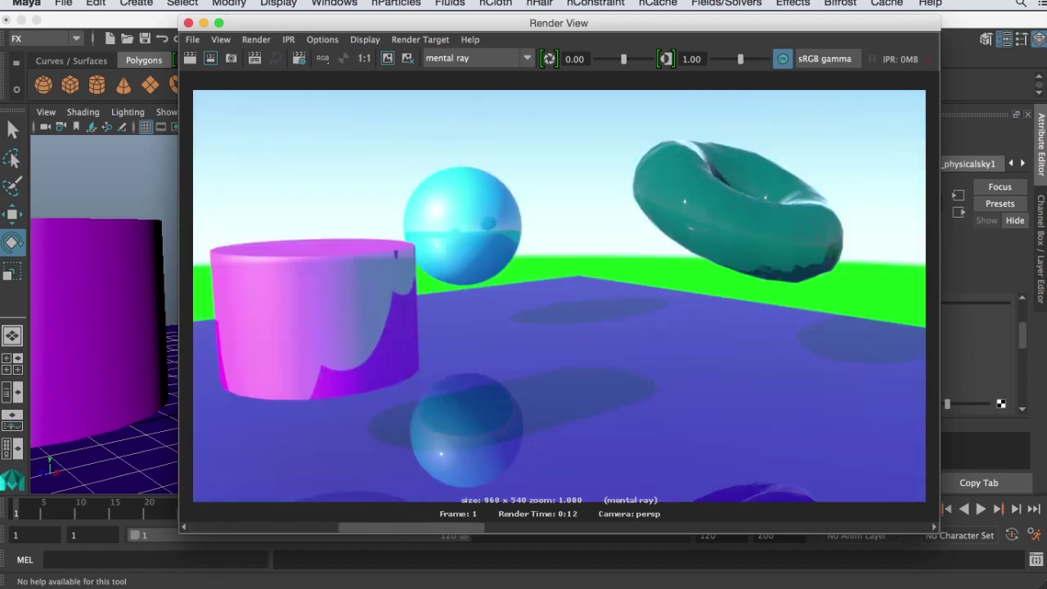
pyautogui.click(308, 527)
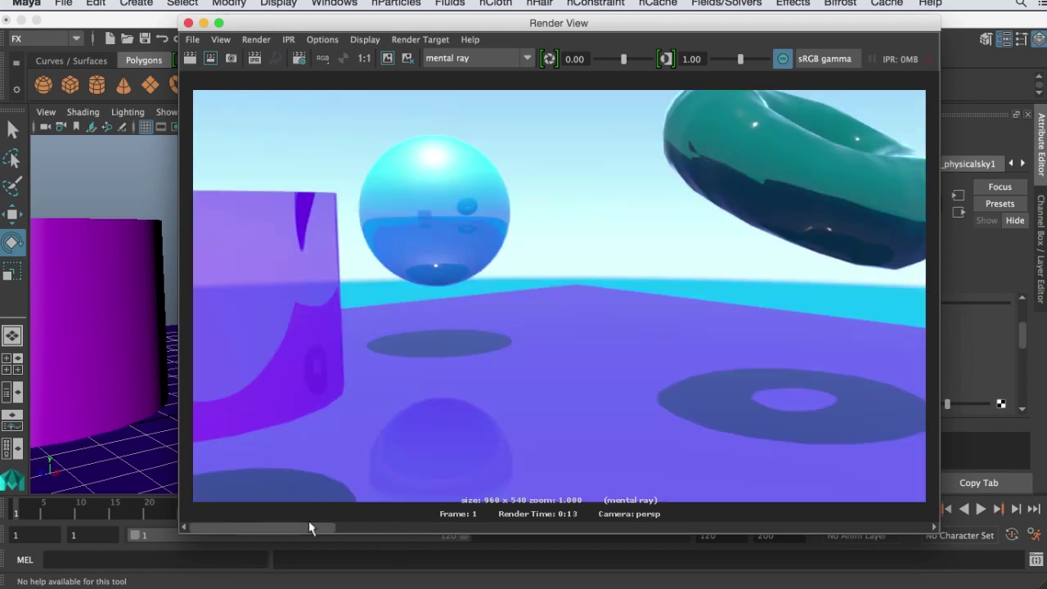
pyautogui.click(188, 22)
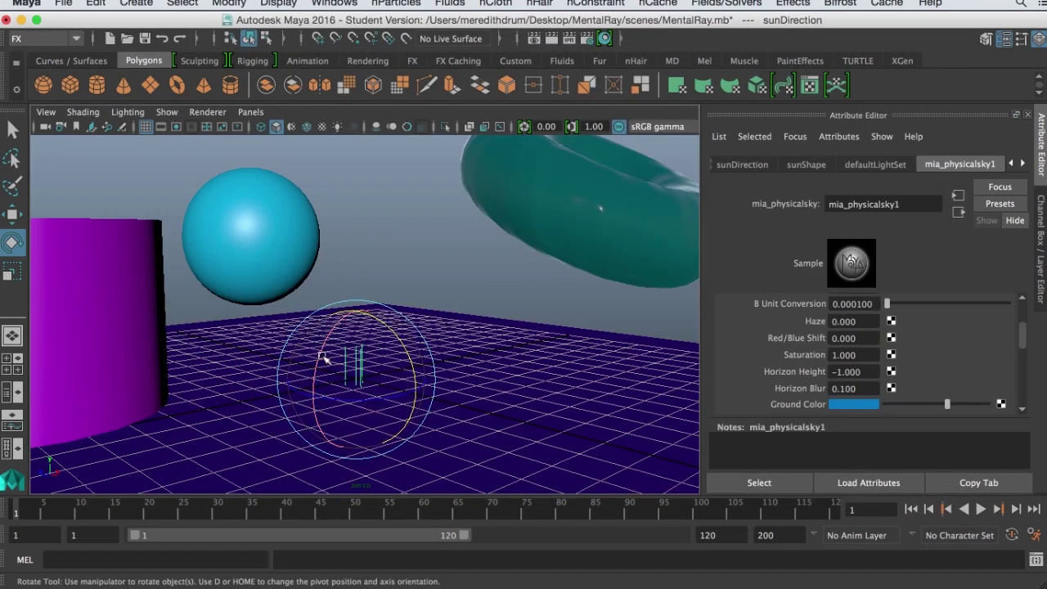
# - Rotate the sunDirection light to a nearly horizontal angle and render the frame again, keeping the previous image
pyautogui.moveTo(313, 338); pyautogui.dragTo(451, 260)
pyautogui.moveTo(321, 366)
pyautogui.mouseDown()
pyautogui.moveTo(332, 350)
pyautogui.moveTo(322, 369)
pyautogui.mouseUp()
pyautogui.click(536, 43)
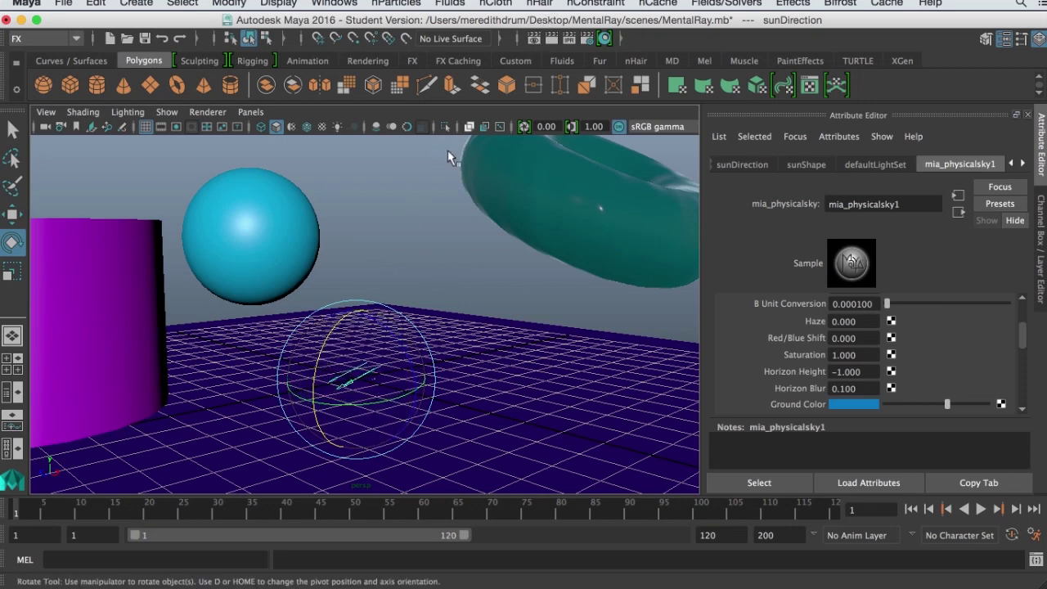
pyautogui.click(383, 67)
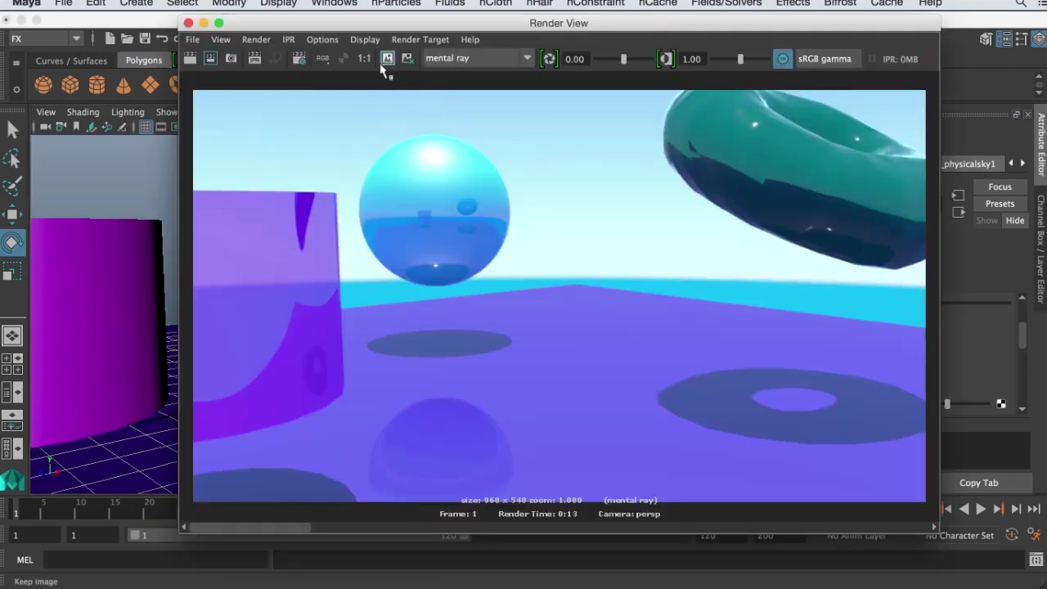
pyautogui.click(192, 58)
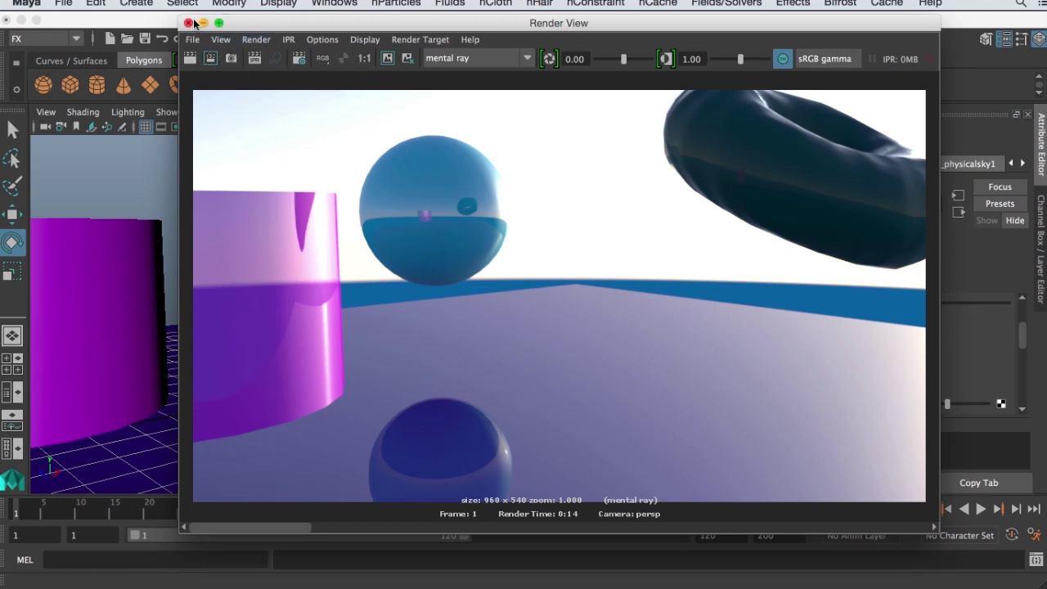
pyautogui.click(189, 23)
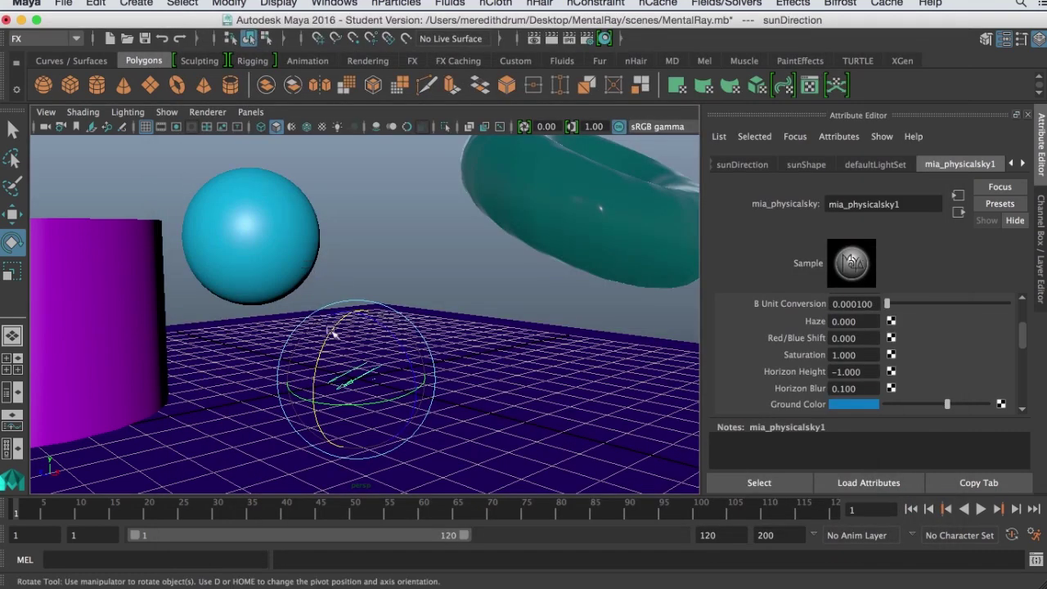
# - Raise the sunDirection light above the floor to about the sphere's height and rotate it to align with the camera's line of sight
pyautogui.moveTo(332, 350)
pyautogui.mouseDown()
pyautogui.moveTo(332, 373)
pyautogui.moveTo(338, 342)
pyautogui.mouseUp()
pyautogui.press('w')
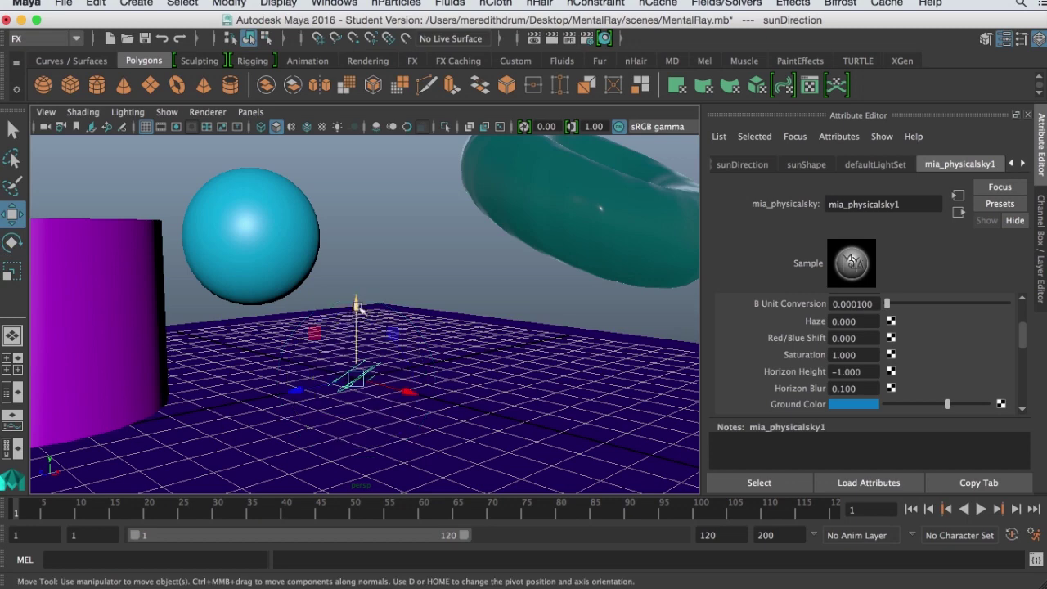
pyautogui.moveTo(356, 303); pyautogui.dragTo(370, 152)
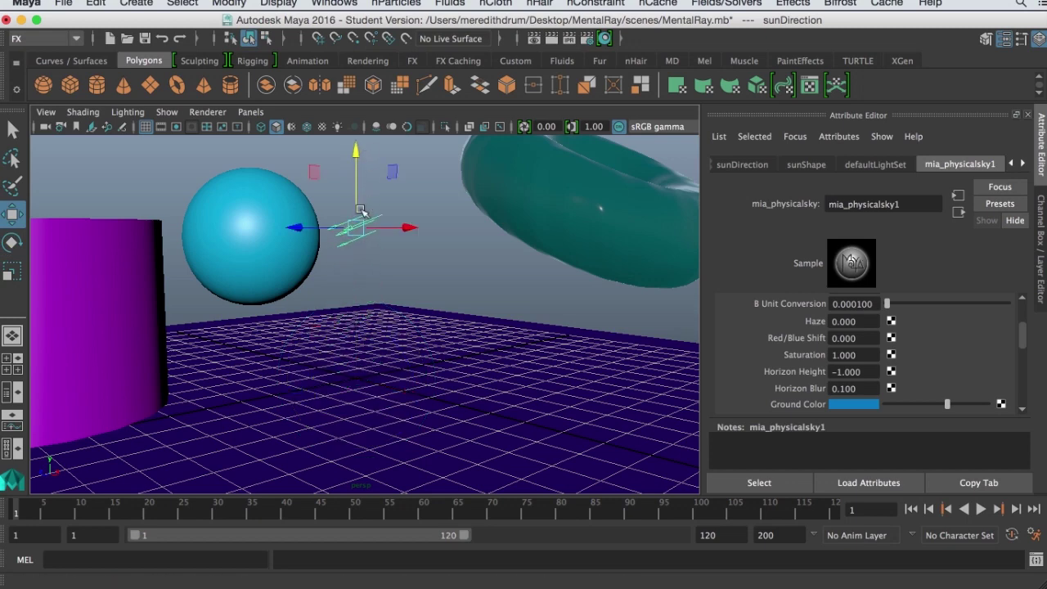
pyautogui.press('e')
pyautogui.moveTo(363, 247)
pyautogui.mouseDown()
pyautogui.moveTo(374, 234)
pyautogui.moveTo(405, 237)
pyautogui.moveTo(357, 230)
pyautogui.mouseUp()
# - Keep the previous image, render the frame with the raised and re-aimed sun, and close the Render View
pyautogui.click(533, 38)
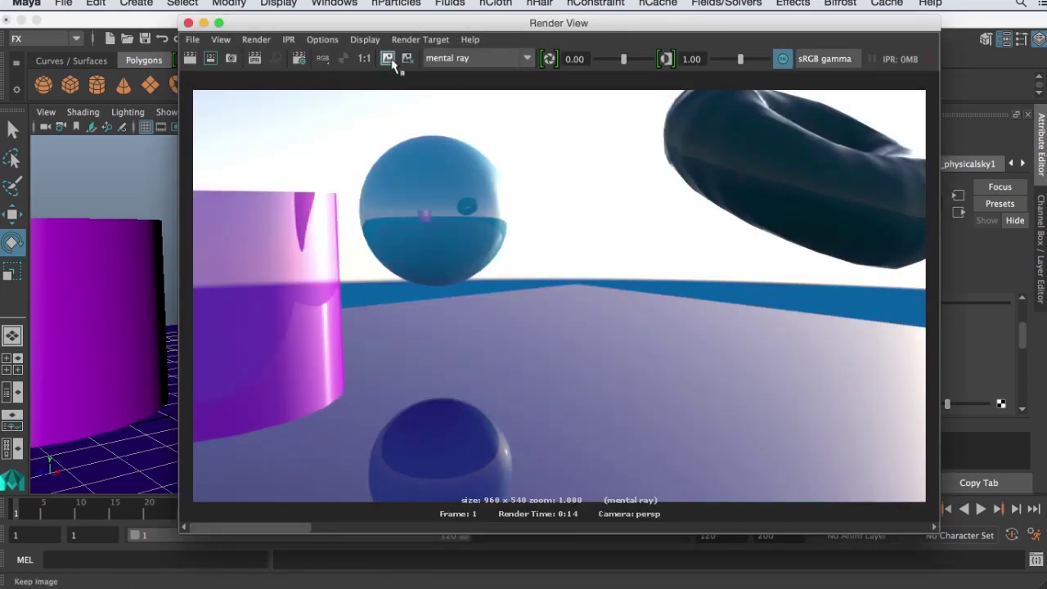
pyautogui.click(188, 64)
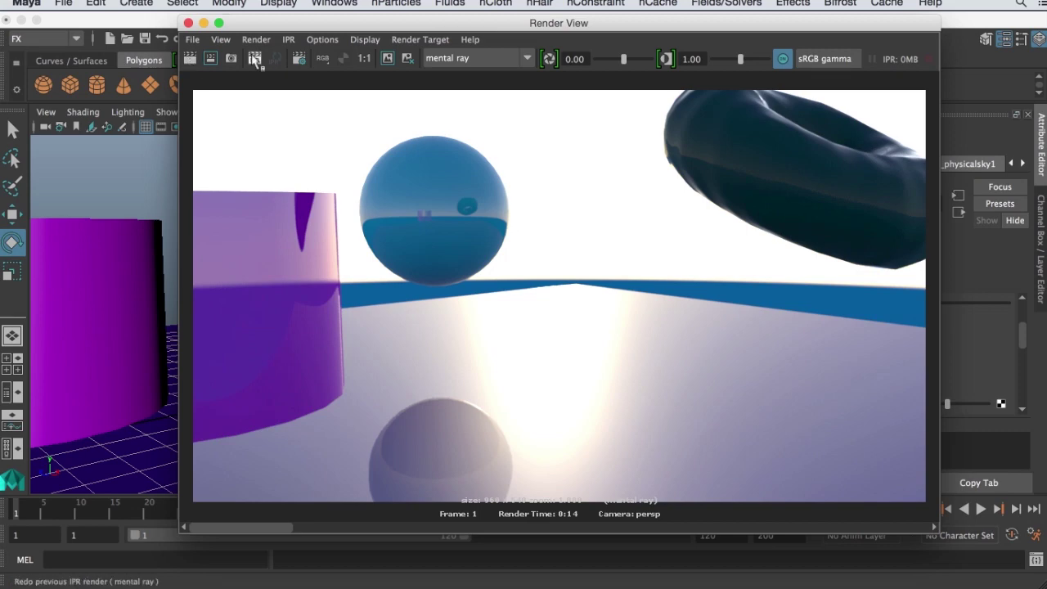
pyautogui.click(186, 22)
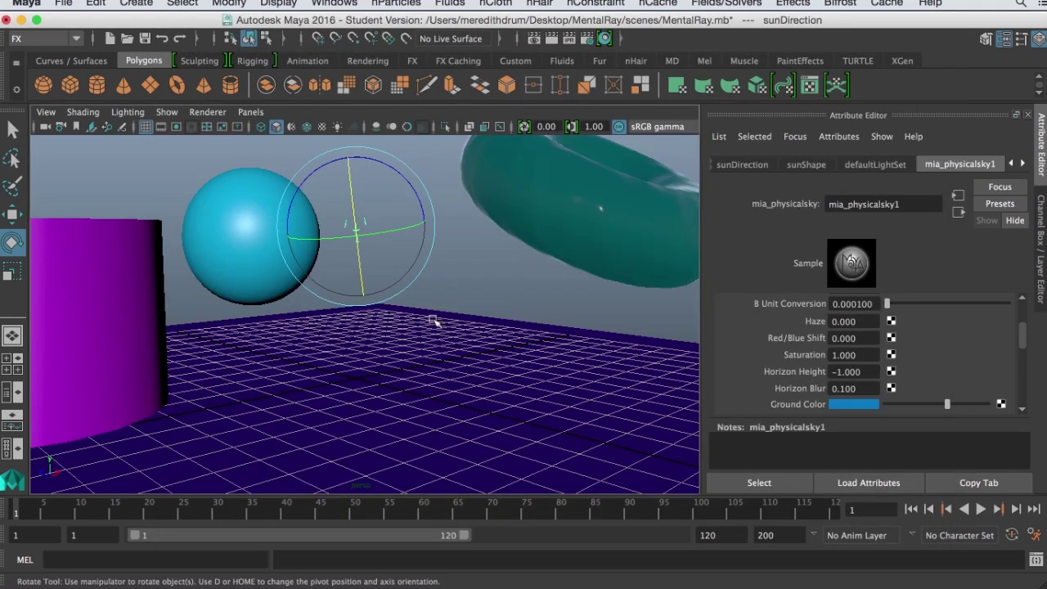
# - Lower the purple cylinder towards the floor plane and save the scene, accepting the Student Version notice
pyautogui.moveTo(434, 307)
pyautogui.keyDown('alt'); pyautogui.mouseDown()
pyautogui.moveTo(440, 288)
pyautogui.moveTo(491, 289)
pyautogui.moveTo(451, 302)
pyautogui.mouseUp(); pyautogui.keyUp('alt')
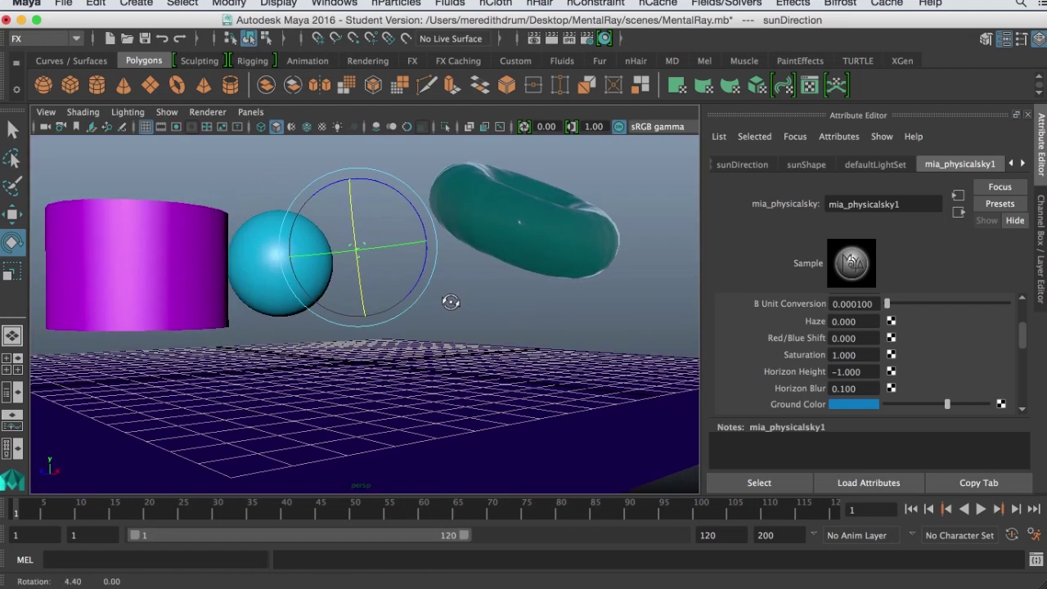
pyautogui.click(221, 284)
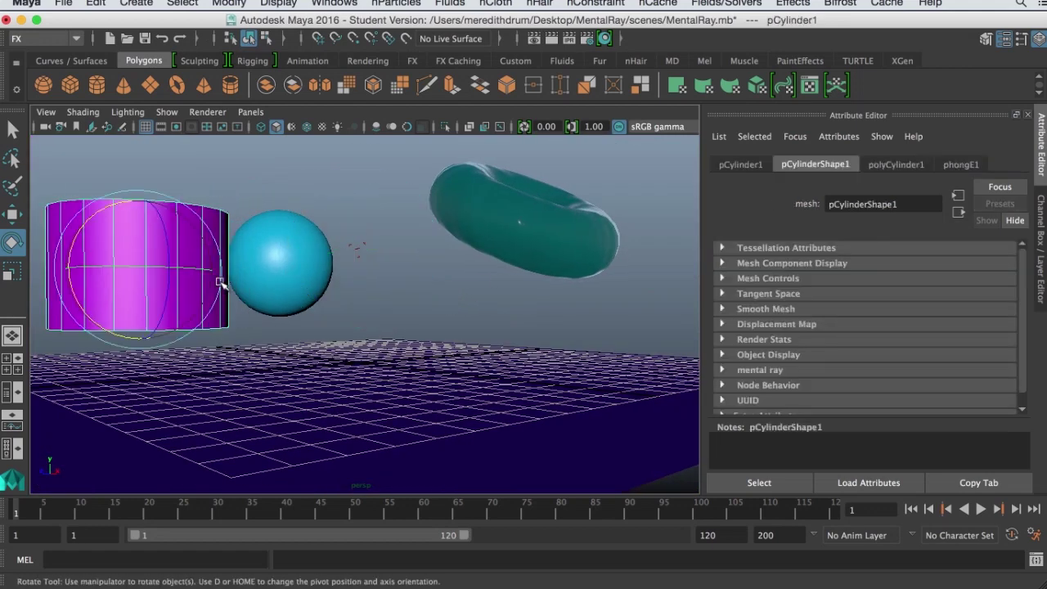
pyautogui.press('w')
pyautogui.moveTo(140, 201); pyautogui.dragTo(140, 262)
pyautogui.press('cmd+s')
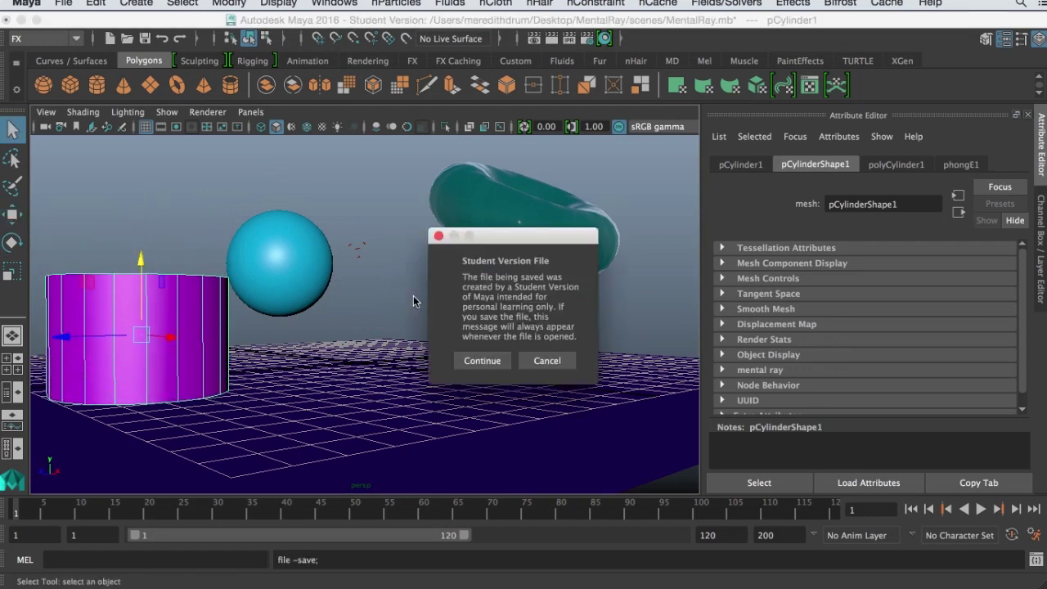
pyautogui.click(506, 360)
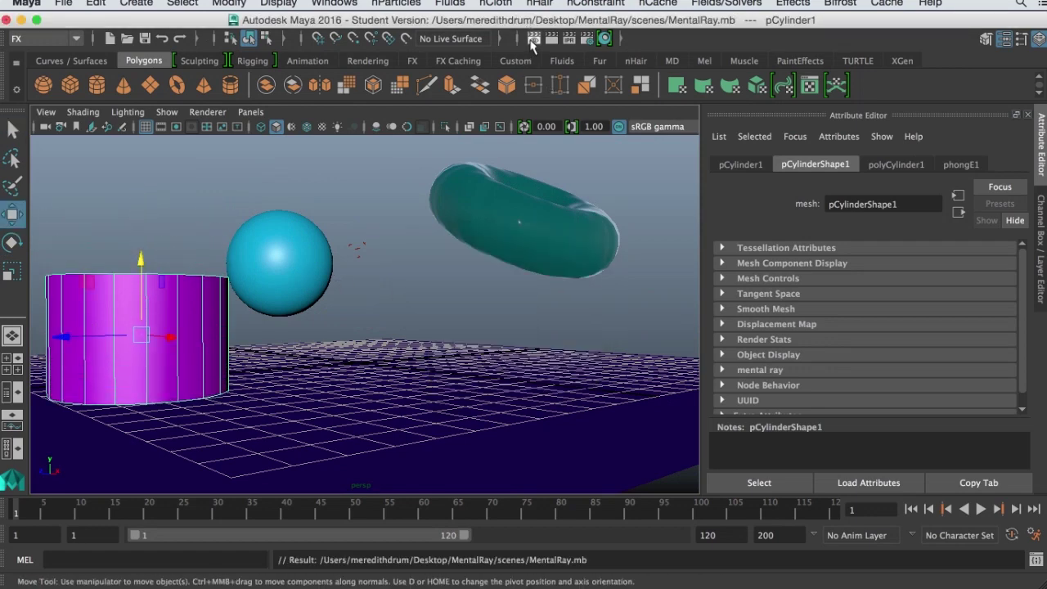
# - Keep the previous image, render the new camera view with the lowered cylinder and close the Render View
pyautogui.click(533, 40)
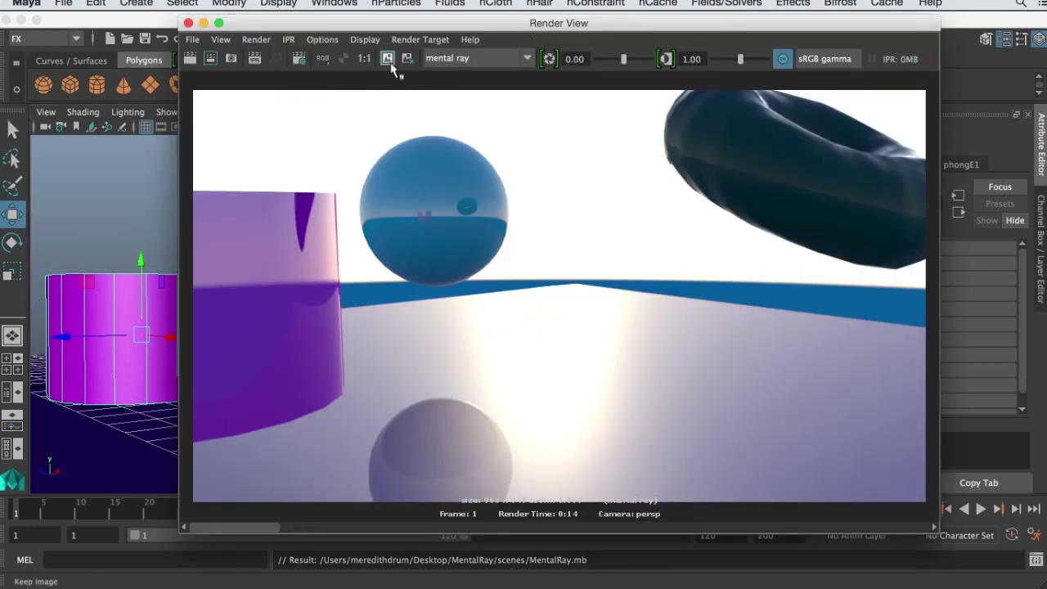
pyautogui.click(189, 59)
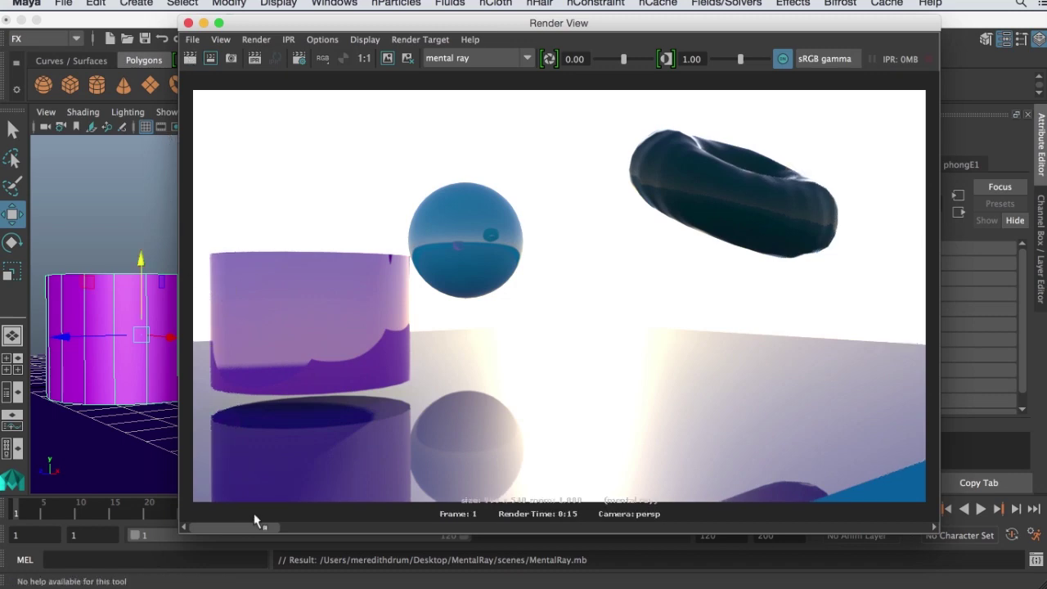
pyautogui.moveTo(251, 532); pyautogui.dragTo(227, 535)
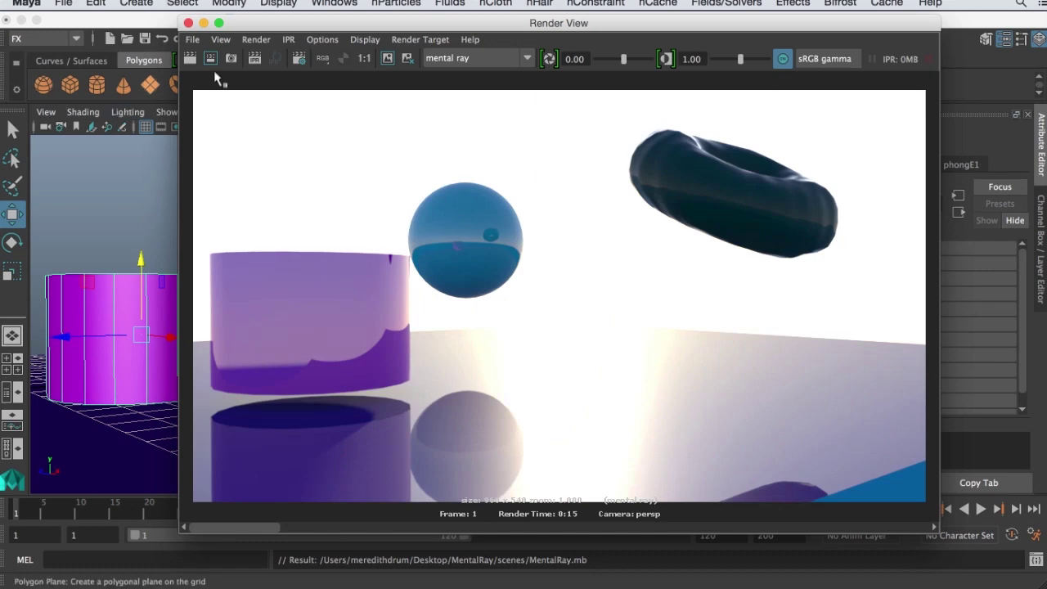
pyautogui.click(188, 23)
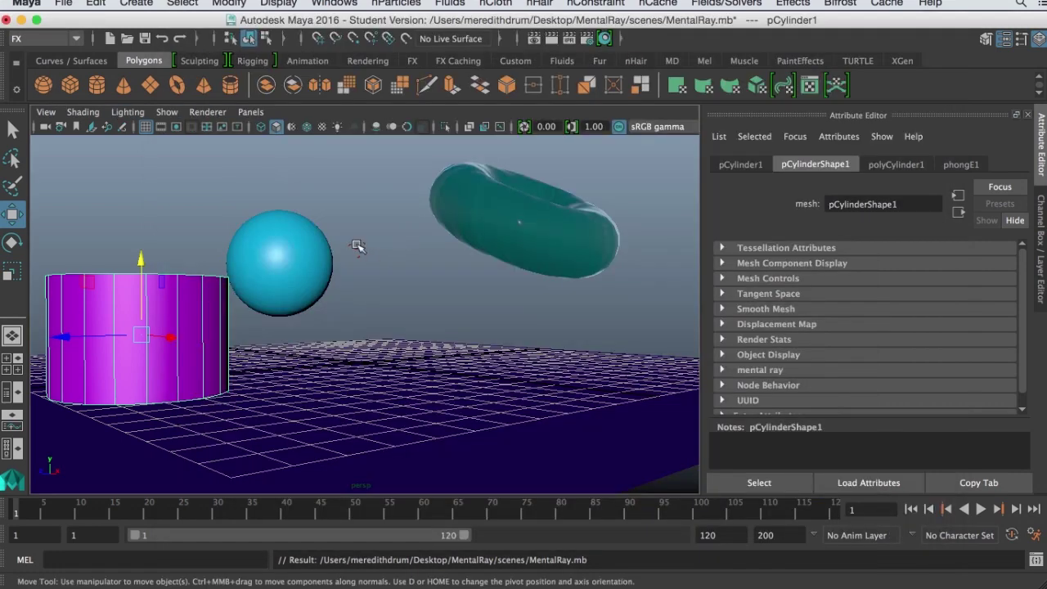
# - For the sun's mia_physicalsky1 node, set Sun Disk Scale to 2 and Sun Disk Intensity to 0.8
pyautogui.click(358, 248)
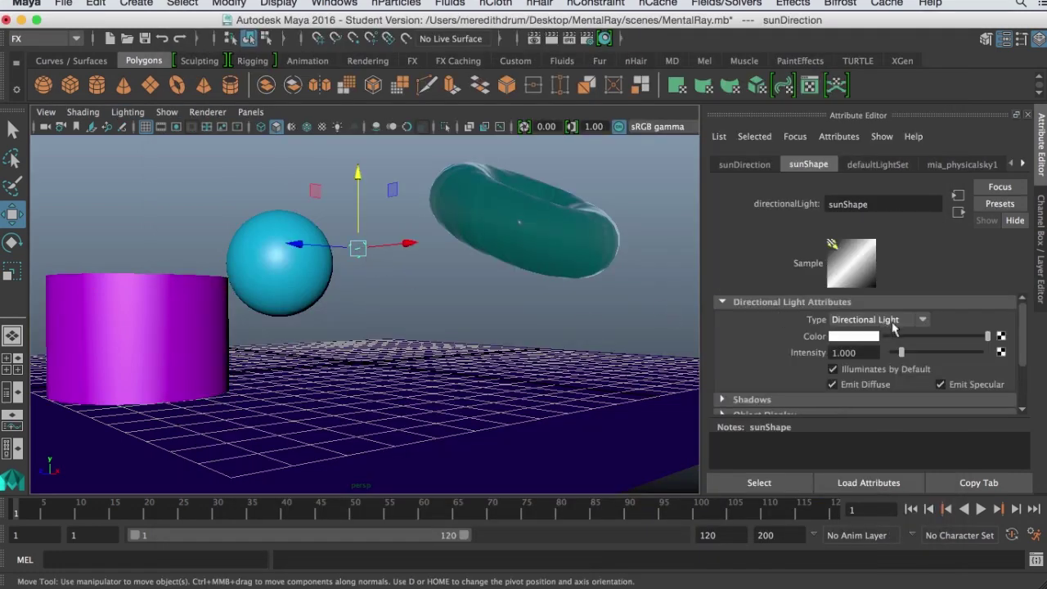
pyautogui.click(953, 164)
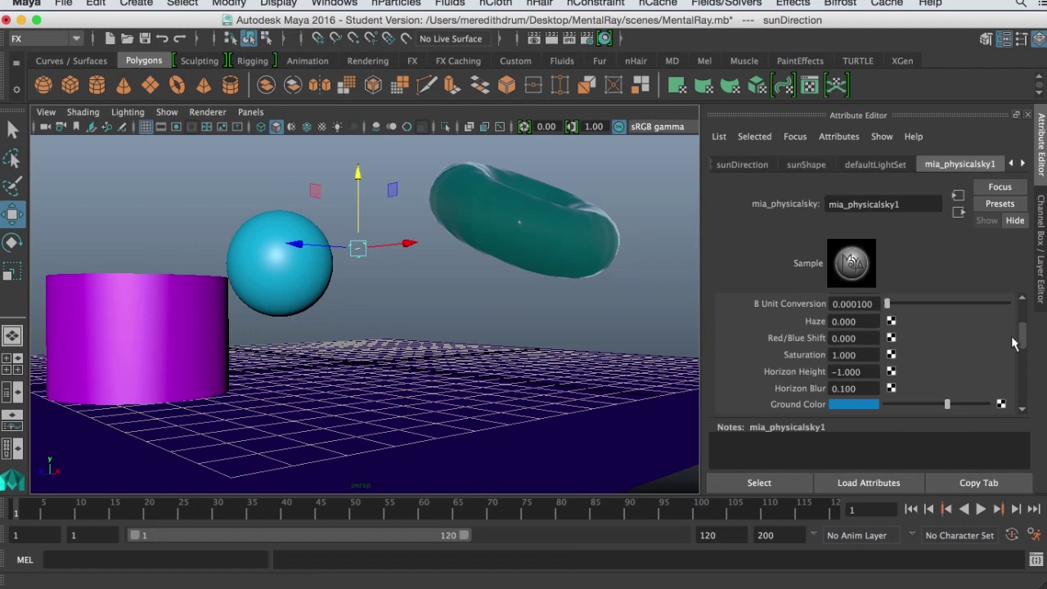
pyautogui.moveTo(1022, 341); pyautogui.dragTo(1029, 368)
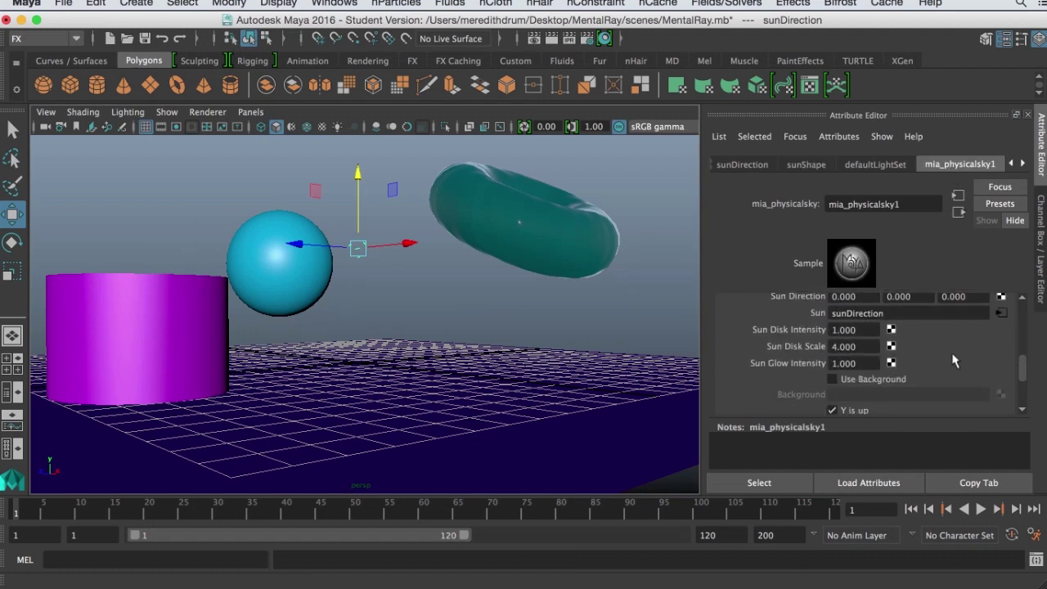
pyautogui.click(860, 347)
pyautogui.write('2')
pyautogui.press('Return')
pyautogui.click(866, 328)
pyautogui.write('.8')
pyautogui.press('Return')
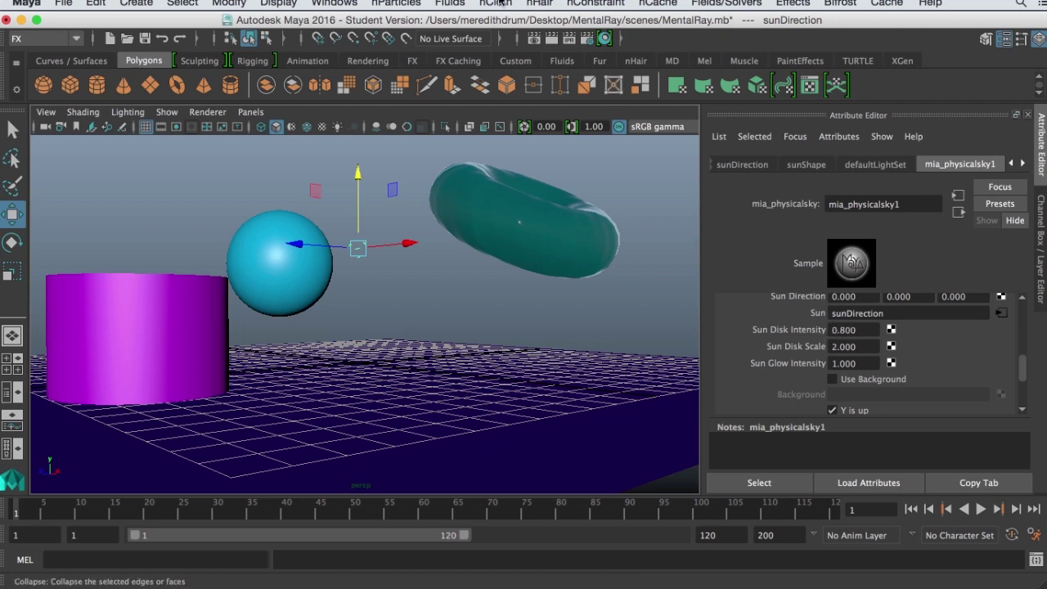
# - Render the frame with the changed sun disk settings in the Render View and close it
pyautogui.click(532, 39)
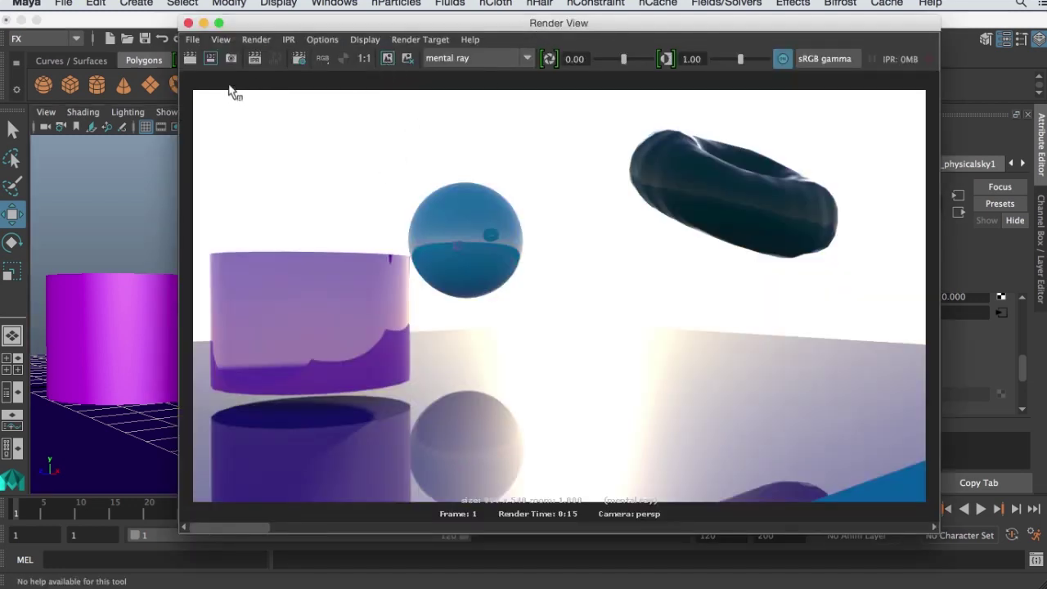
pyautogui.click(190, 64)
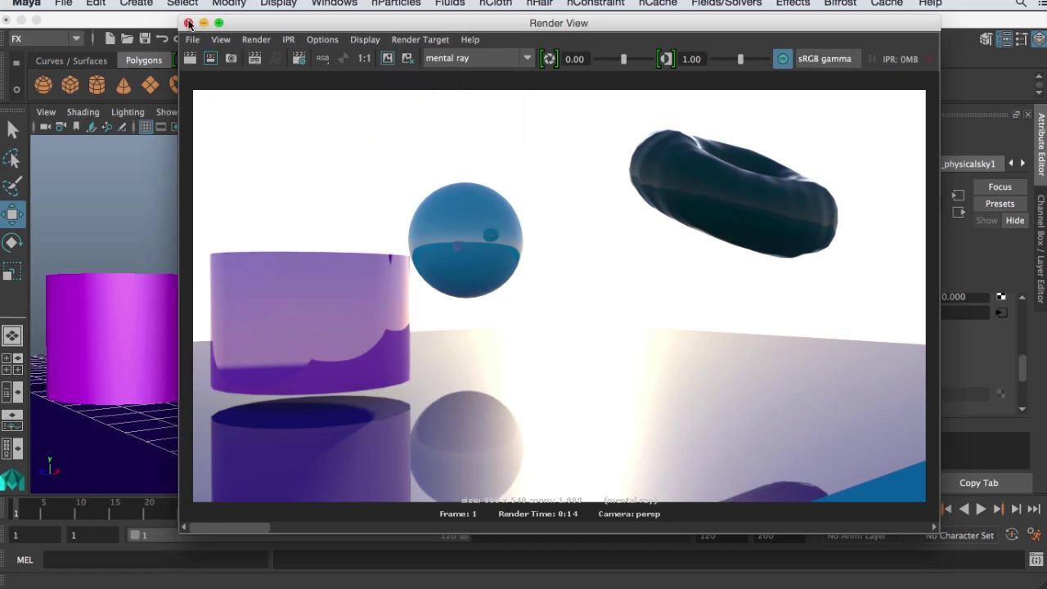
pyautogui.click(188, 22)
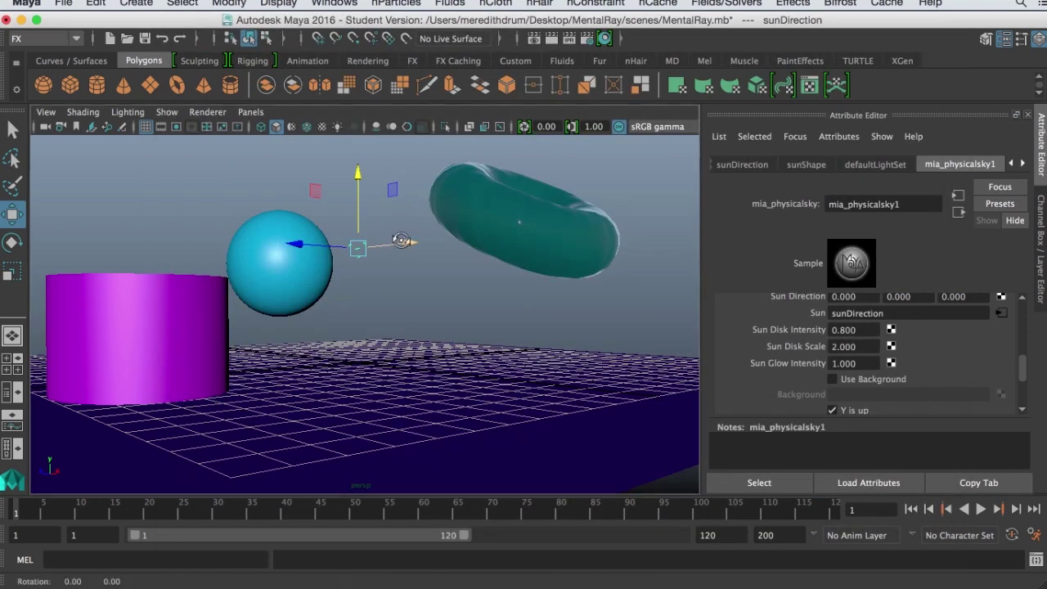
# - Set the Haze of the mia_physicalsky1 node to 2
pyautogui.keyDown('alt'); pyautogui.moveTo(368, 368); pyautogui.dragTo(401, 377); pyautogui.keyUp('alt')
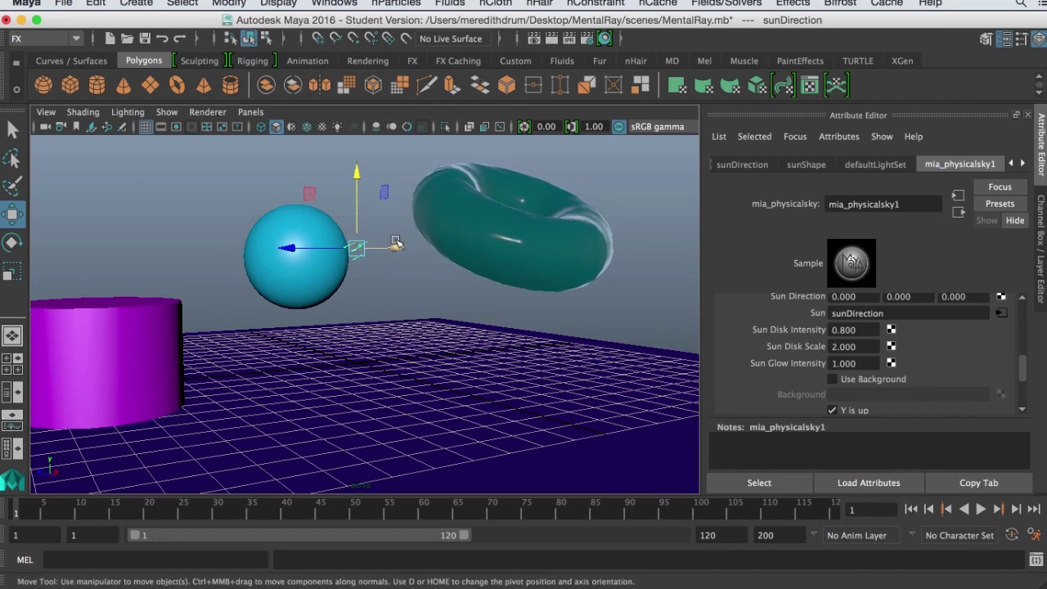
pyautogui.keyDown('alt'); pyautogui.moveTo(383, 245); pyautogui.dragTo(434, 250, button='middle'); pyautogui.keyUp('alt')
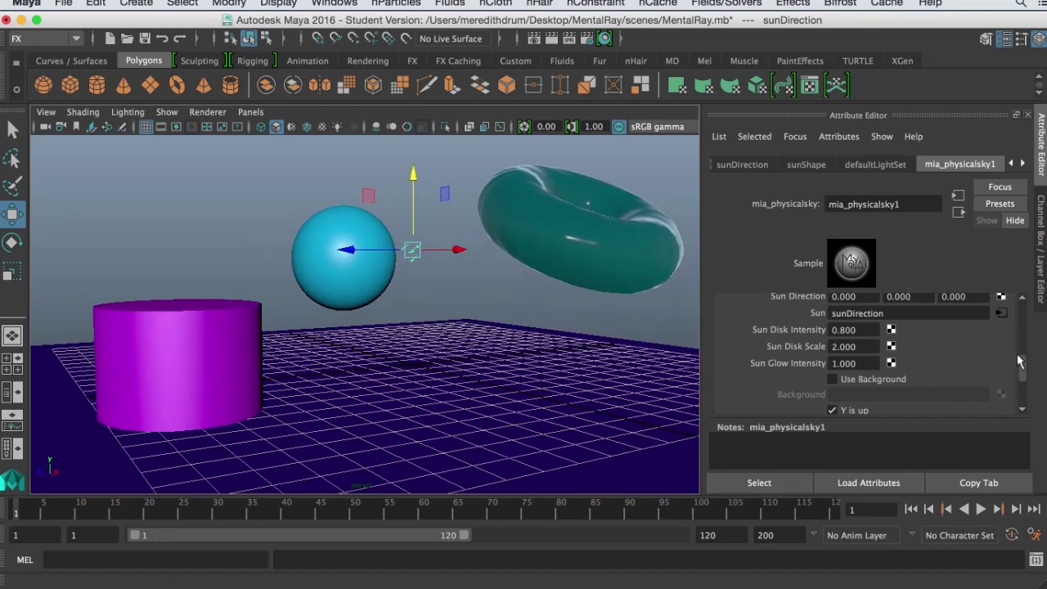
pyautogui.moveTo(1025, 373); pyautogui.dragTo(1024, 331)
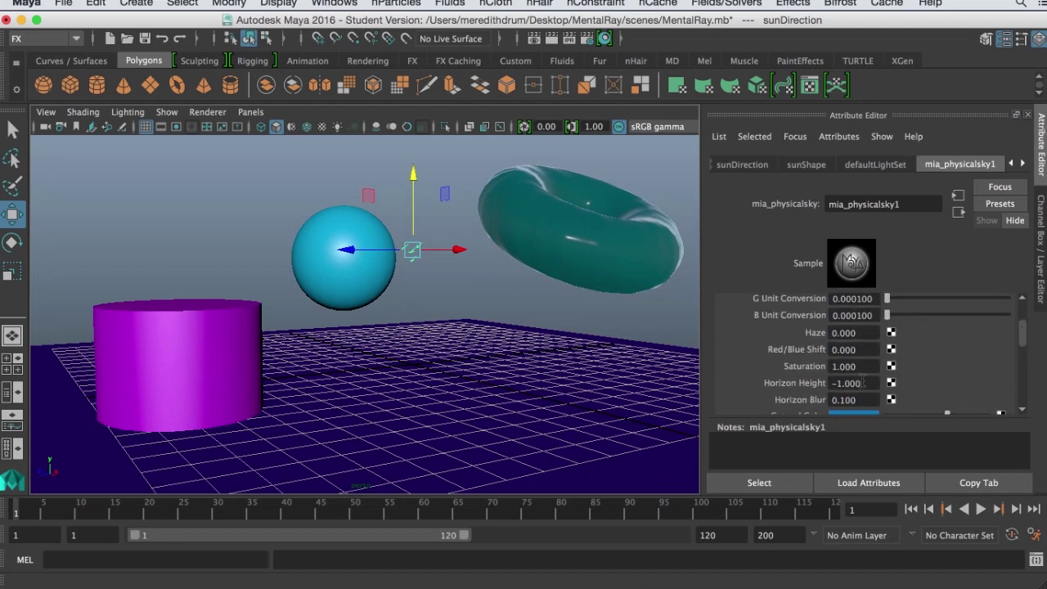
pyautogui.click(865, 332)
pyautogui.write('2')
# - Keep the previous image, render the hazy sky from the new camera view and close the Render View
pyautogui.click(535, 41)
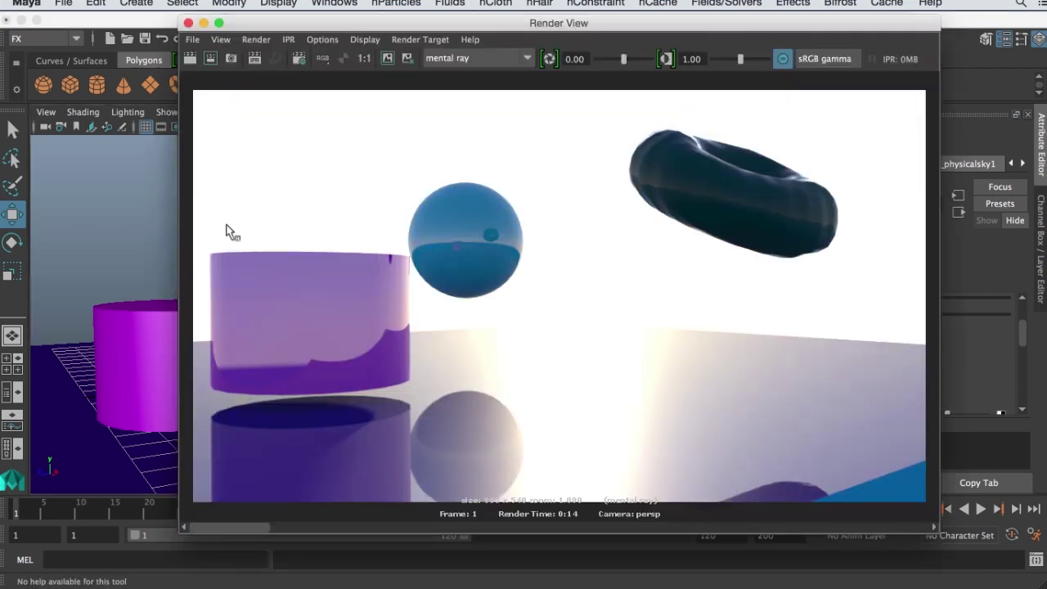
pyautogui.click(388, 62)
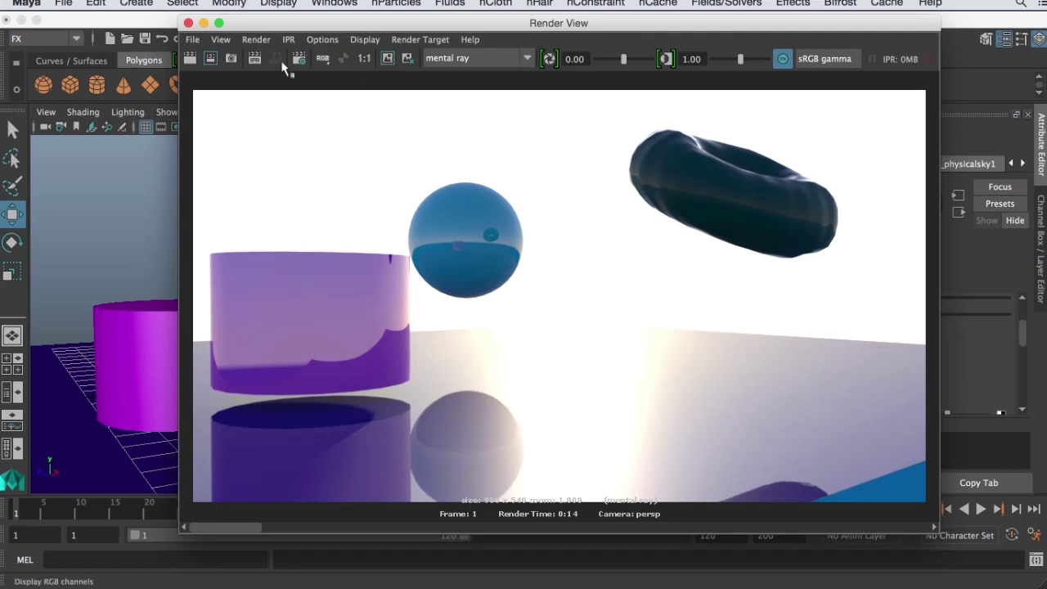
pyautogui.click(191, 61)
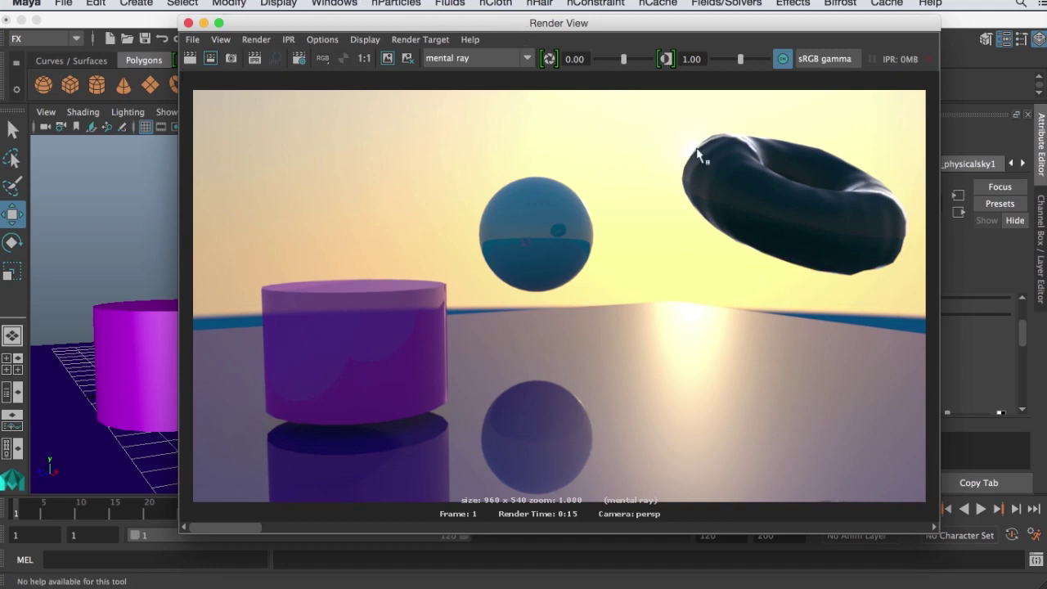
pyautogui.click(188, 23)
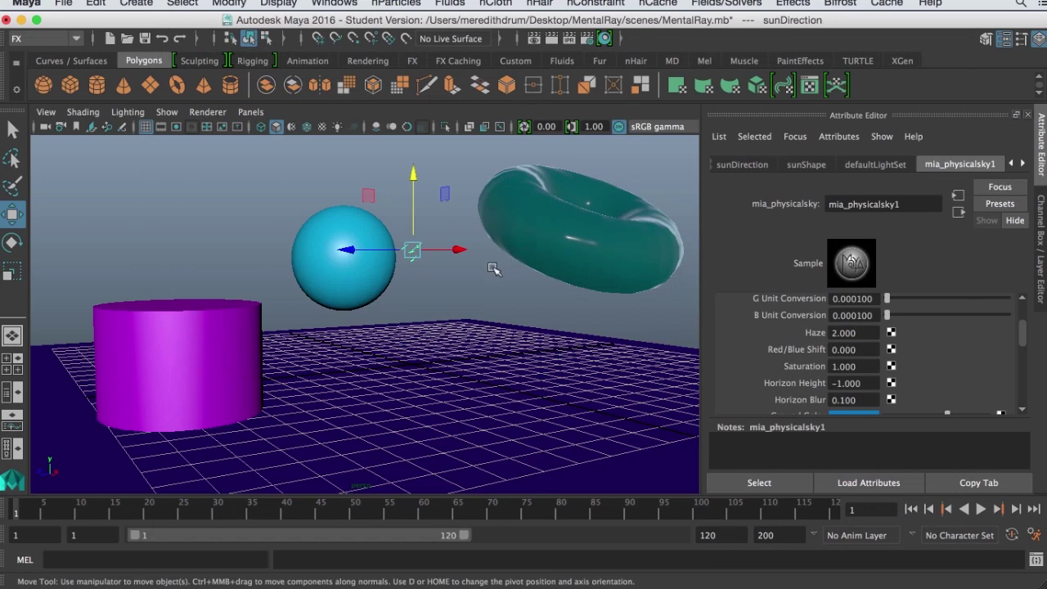
# - Move the teal torus slightly along its X axis, away from the sphere
pyautogui.keyDown('alt'); pyautogui.moveTo(493, 270); pyautogui.dragTo(536, 245); pyautogui.keyUp('alt')
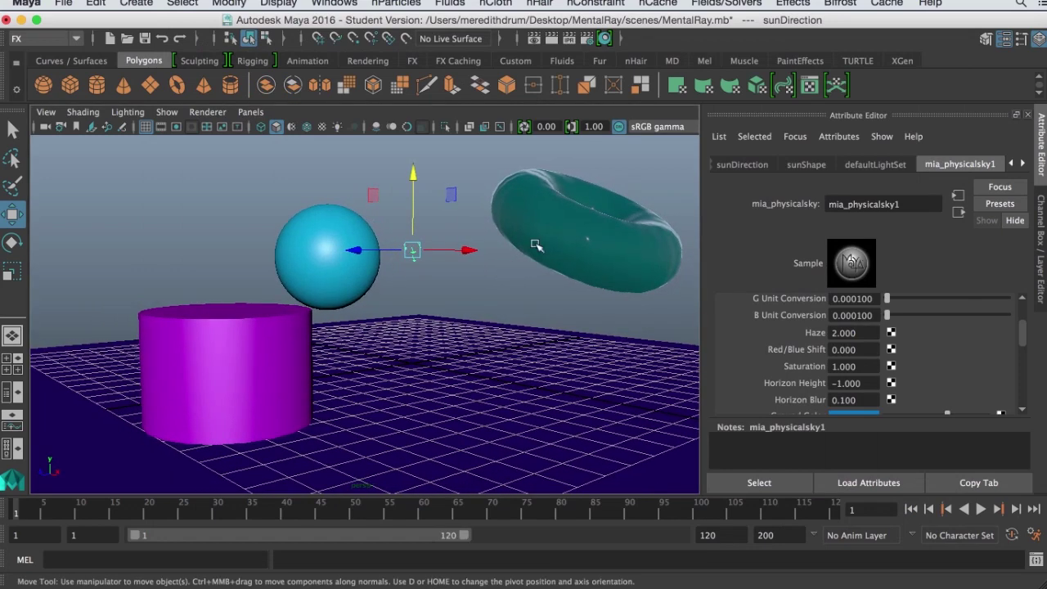
pyautogui.click(536, 245)
pyautogui.moveTo(660, 228); pyautogui.dragTo(672, 226)
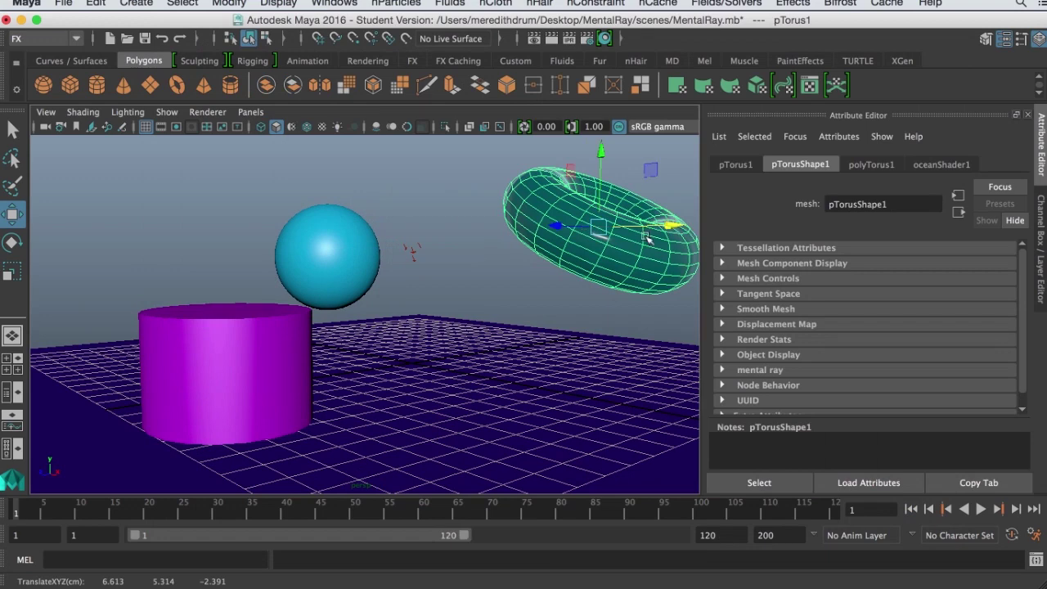
# - Render the frame with the shifted torus and camera view, and close the Render View
pyautogui.click(533, 38)
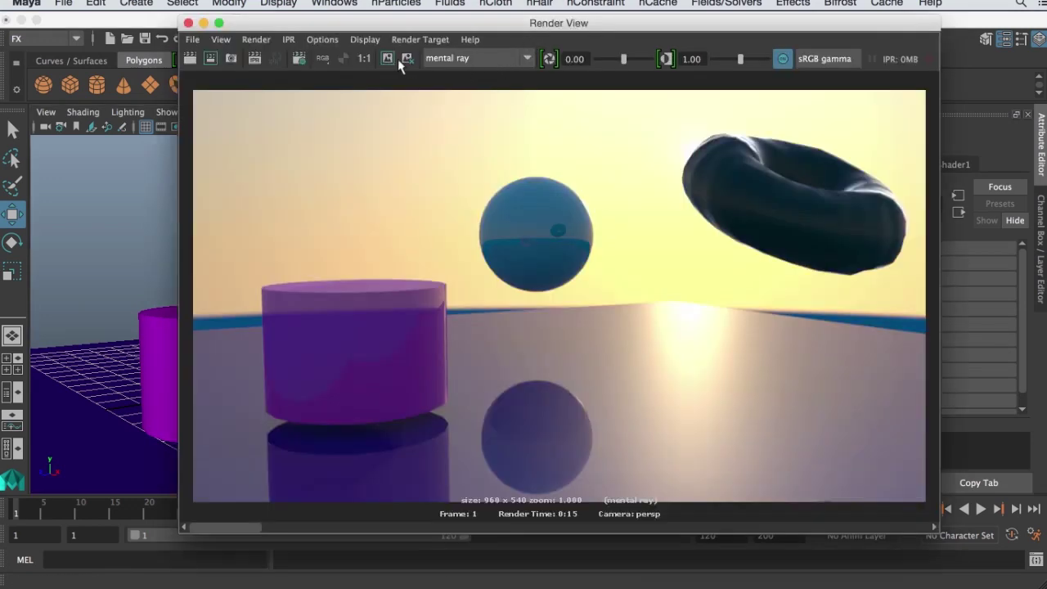
pyautogui.click(189, 60)
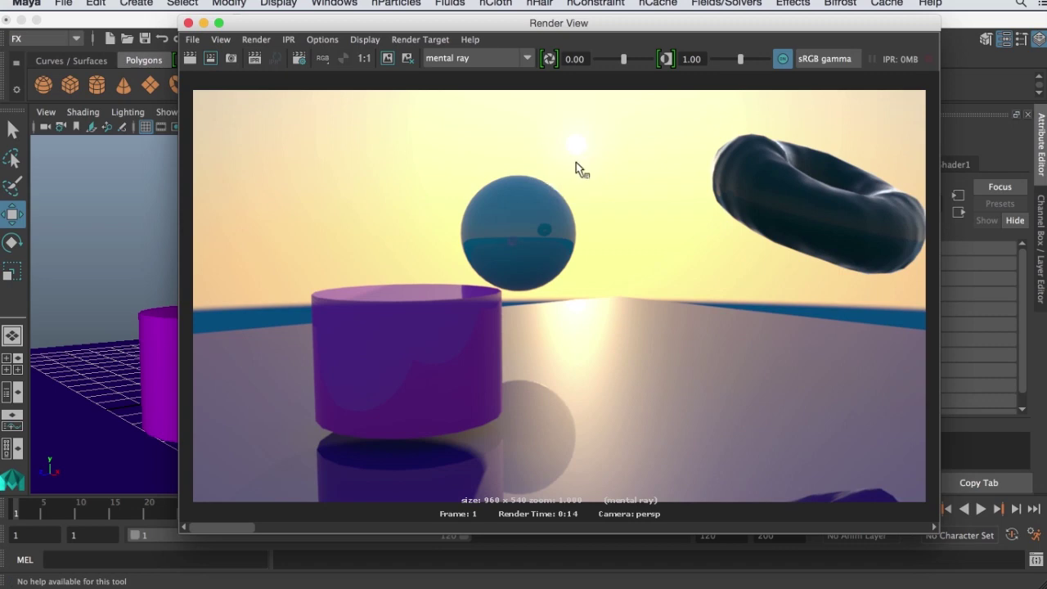
pyautogui.click(188, 23)
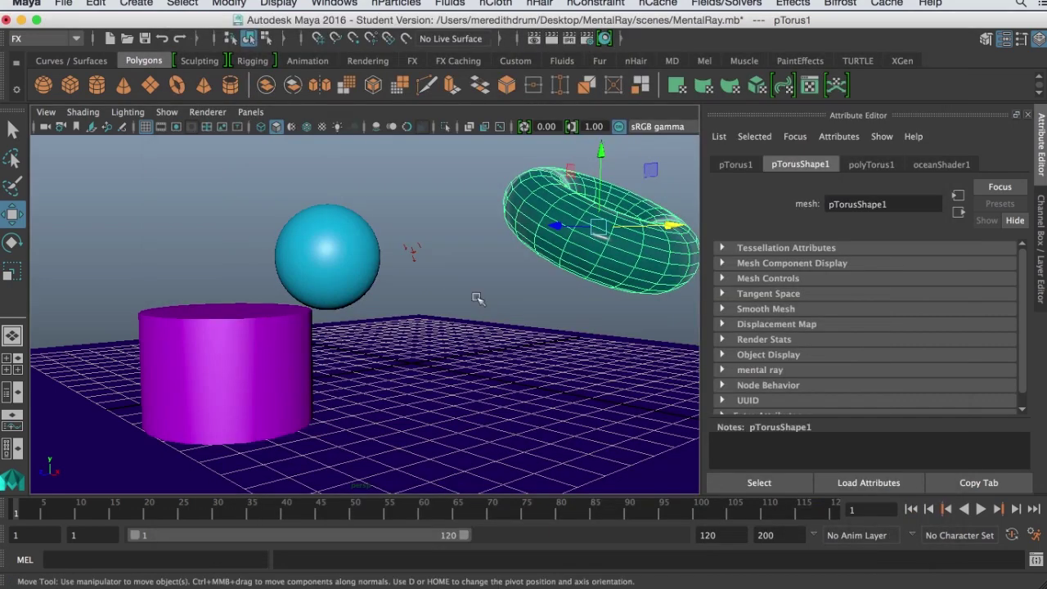
# - Lower the sunDirection light to a height of about 3.74
pyautogui.click(416, 254)
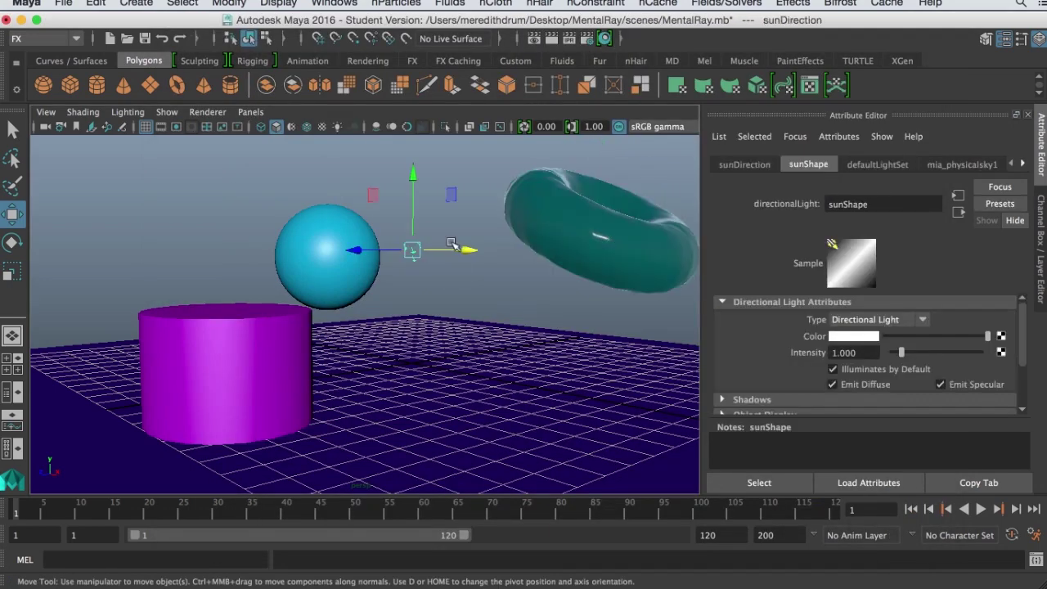
pyautogui.moveTo(413, 173); pyautogui.dragTo(415, 201)
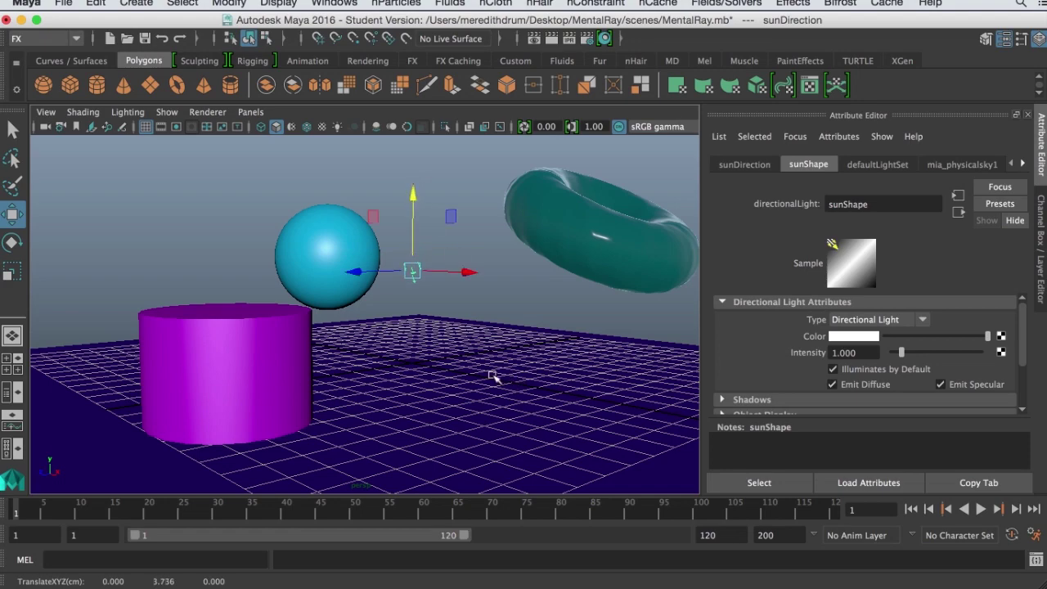
# - Select the floor plane and switch the menu set from FX to Modeling
pyautogui.scroll(-2, 494, 374)
pyautogui.keyDown('alt'); pyautogui.moveTo(494, 374); pyautogui.dragTo(499, 407); pyautogui.keyUp('alt')
pyautogui.click(579, 417)
pyautogui.scroll(-3, 578, 416)
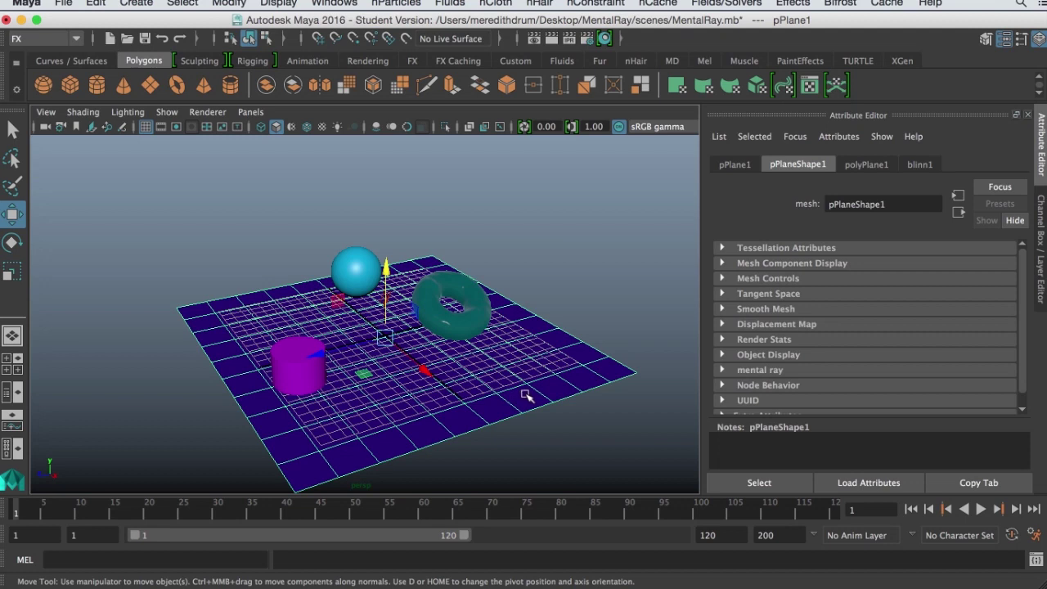
pyautogui.click(75, 39)
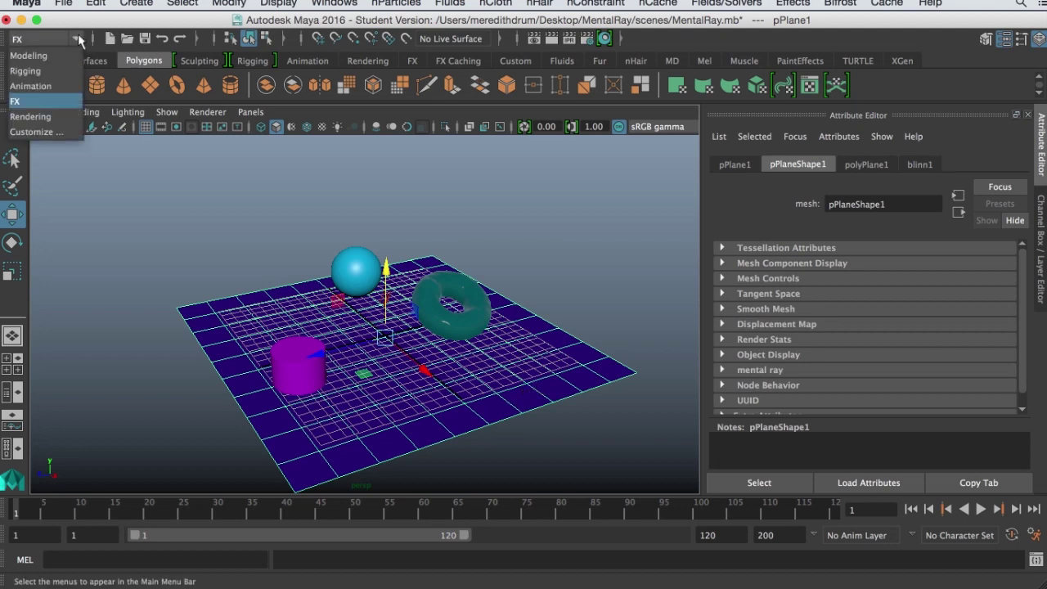
pyautogui.click(29, 56)
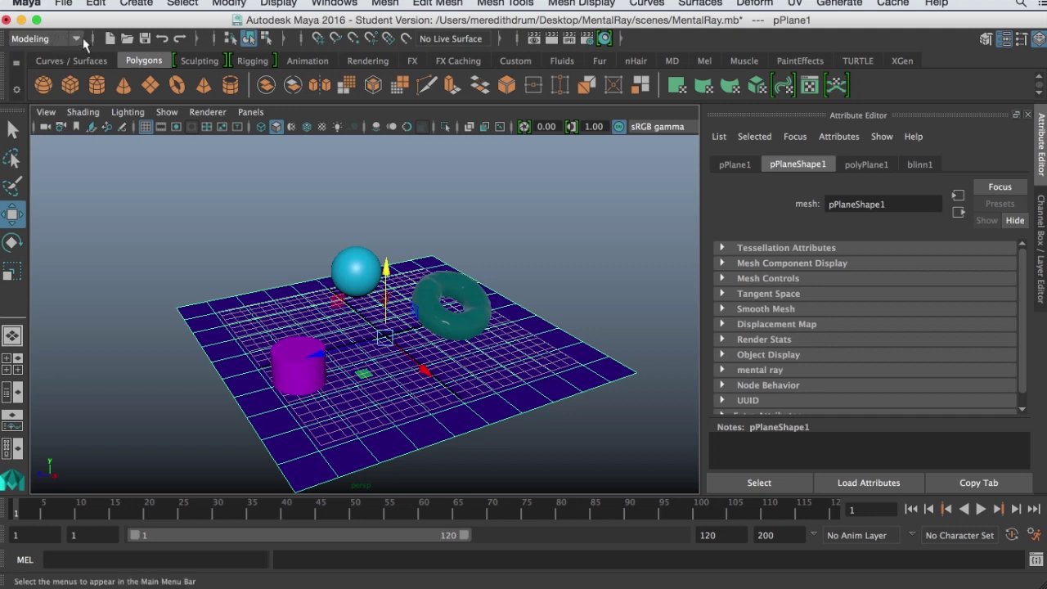
pyautogui.click(76, 40)
pyautogui.click(25, 101)
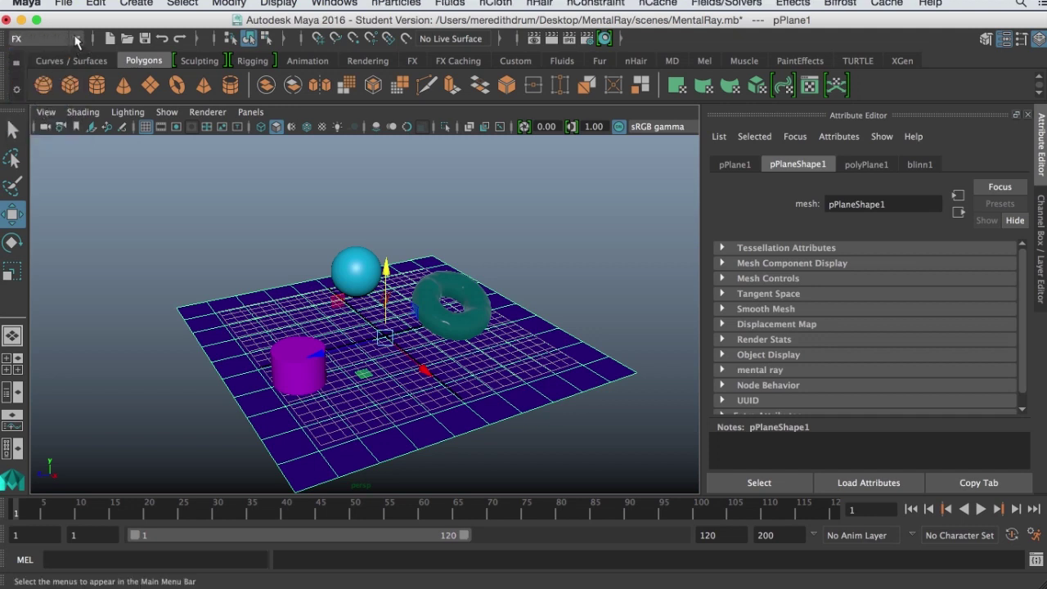
pyautogui.click(75, 39)
pyautogui.click(46, 56)
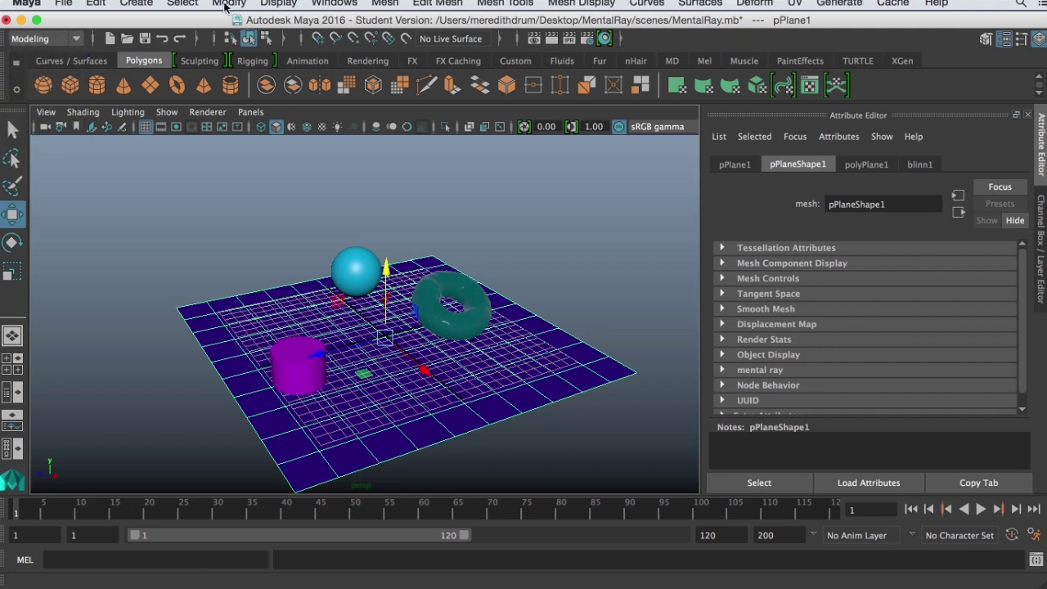
# - Start the Sculpt Tool on the selected floor plane with its tool settings open
pyautogui.click(495, 3)
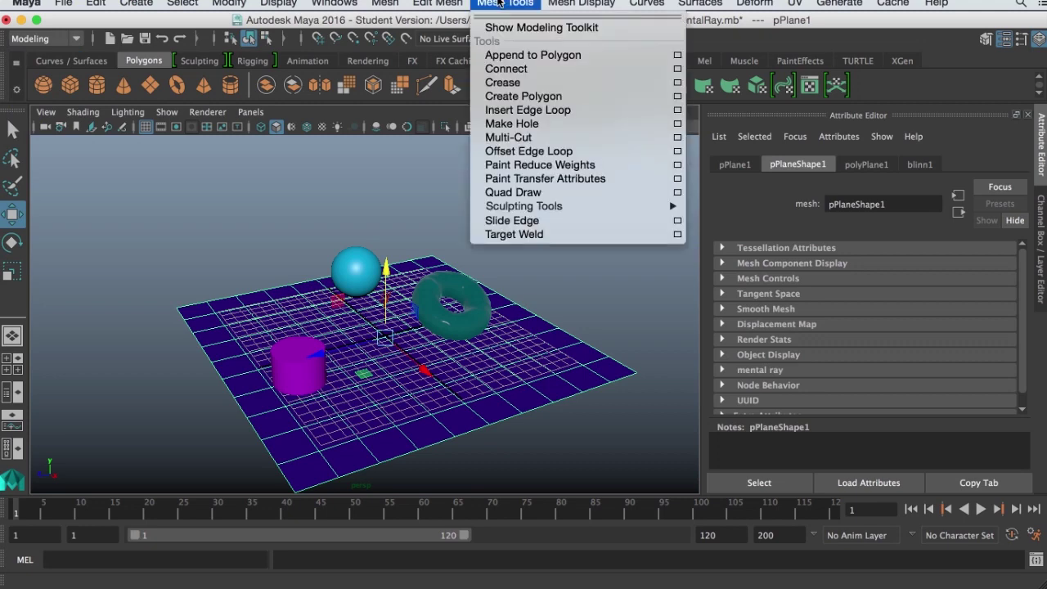
pyautogui.click(498, 3)
pyautogui.click(498, 3)
pyautogui.moveTo(524, 210)
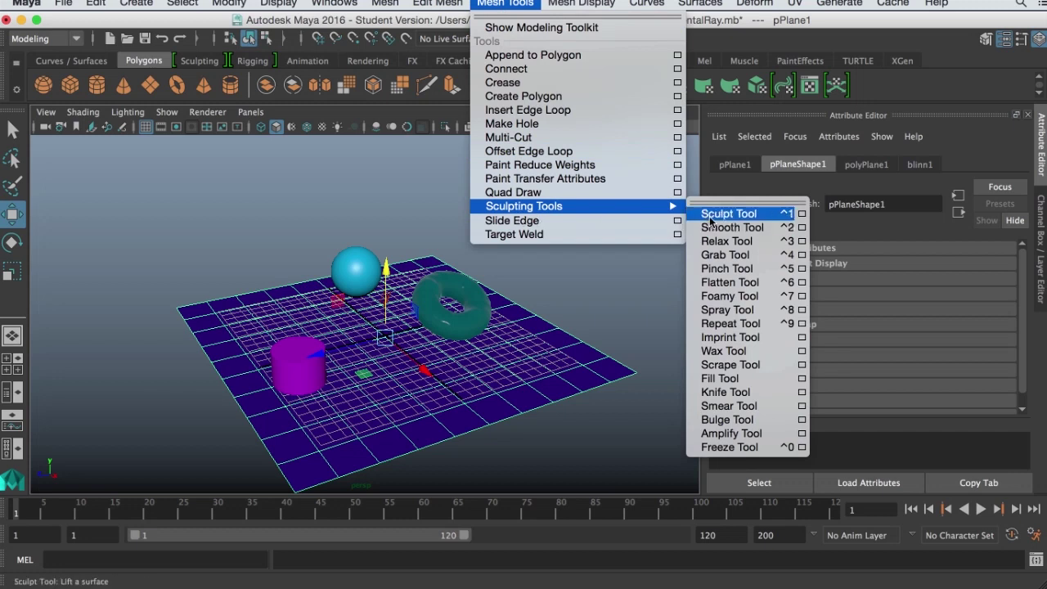
pyautogui.moveTo(686, 211)
pyautogui.click(803, 214)
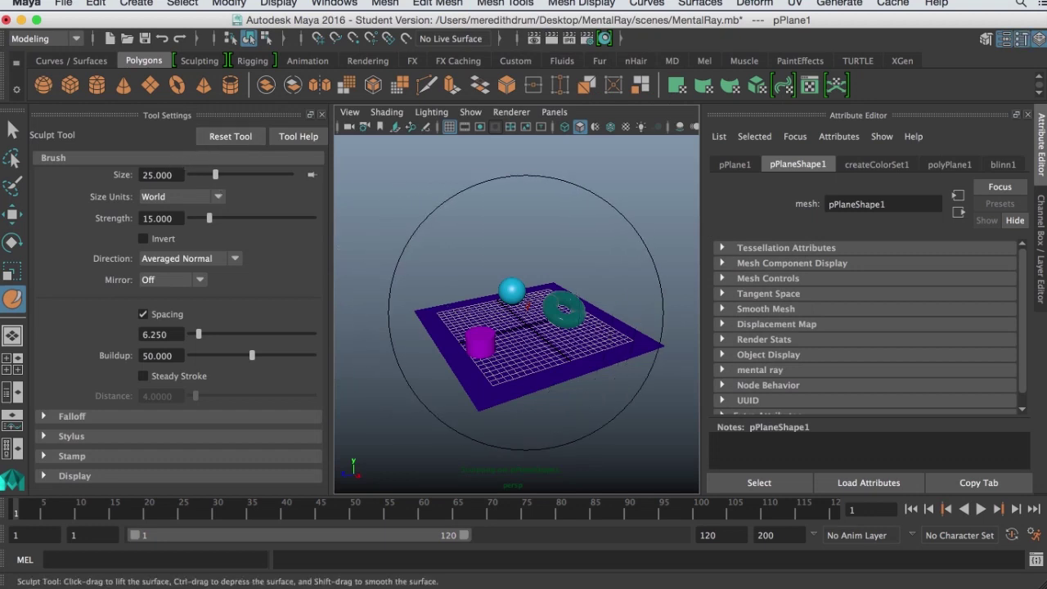
# - Try lifting the floor plane with a Sculpt Tool stroke at brush size 25, and undo it
pyautogui.scroll(4, 528, 313)
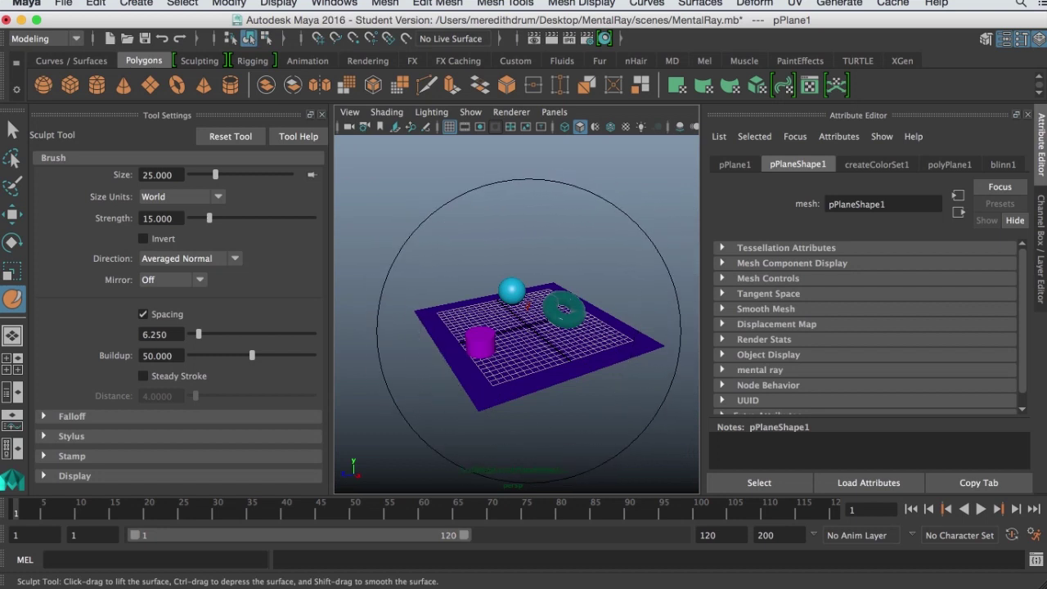
pyautogui.moveTo(532, 321)
pyautogui.mouseDown()
pyautogui.moveTo(519, 350)
pyautogui.moveTo(520, 257)
pyautogui.mouseUp()
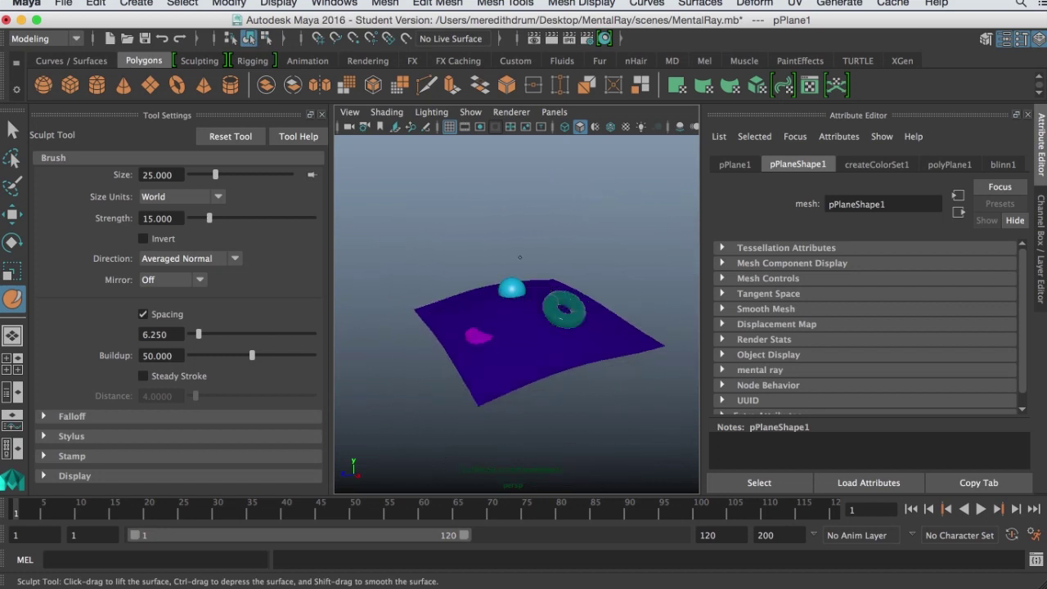
pyautogui.hotkey('ctrl', 'z')
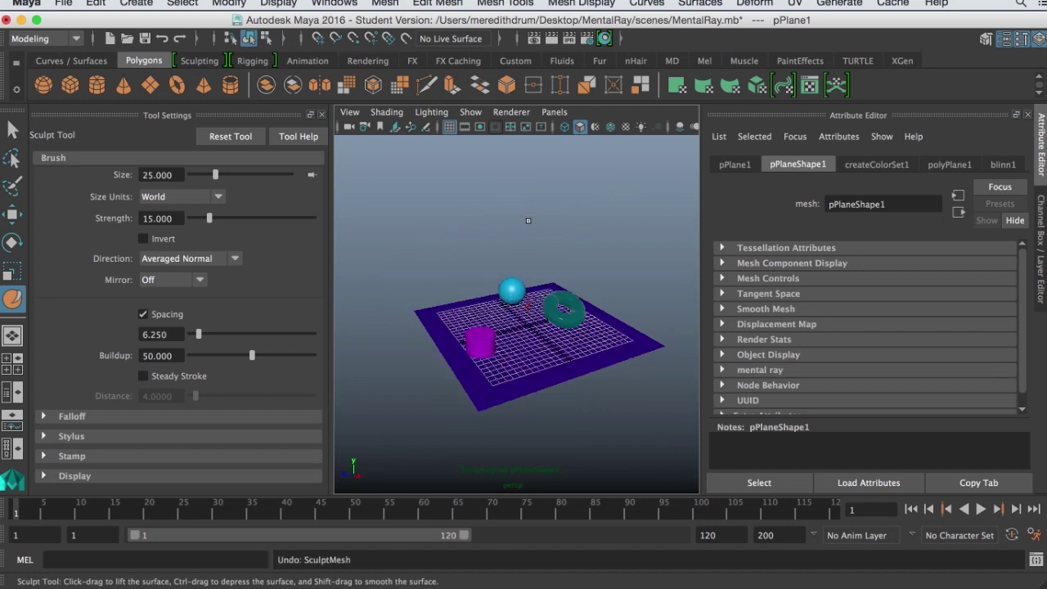
pyautogui.moveTo(534, 329)
pyautogui.keyDown('alt'); pyautogui.mouseDown()
pyautogui.moveTo(545, 337)
pyautogui.moveTo(532, 280)
pyautogui.moveTo(538, 331)
pyautogui.mouseUp(); pyautogui.keyUp('alt')
pyautogui.hotkey('ctrl', 'z')
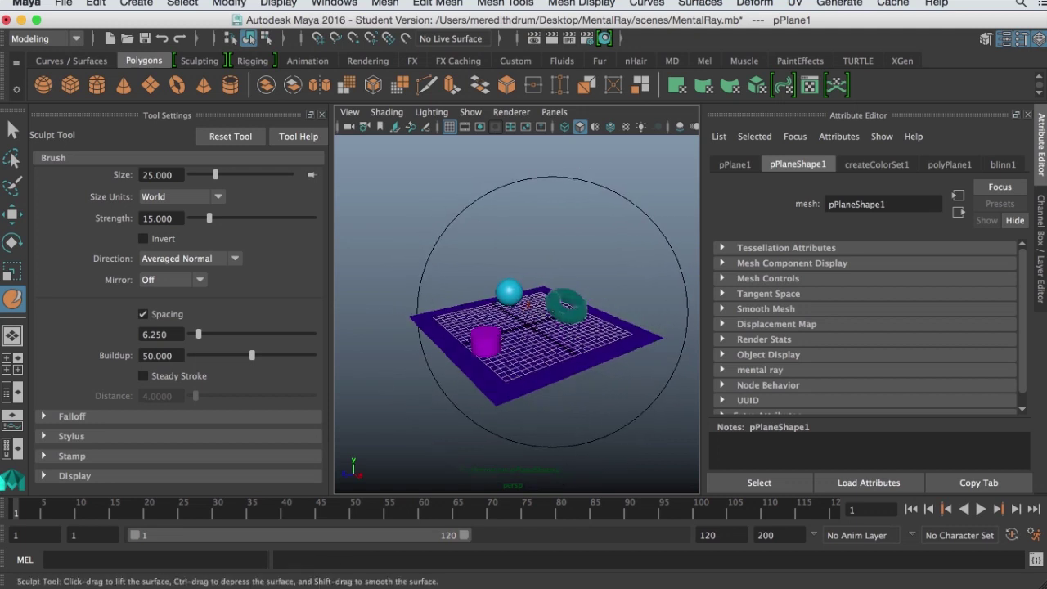
pyautogui.hotkey('ctrl', 'z')
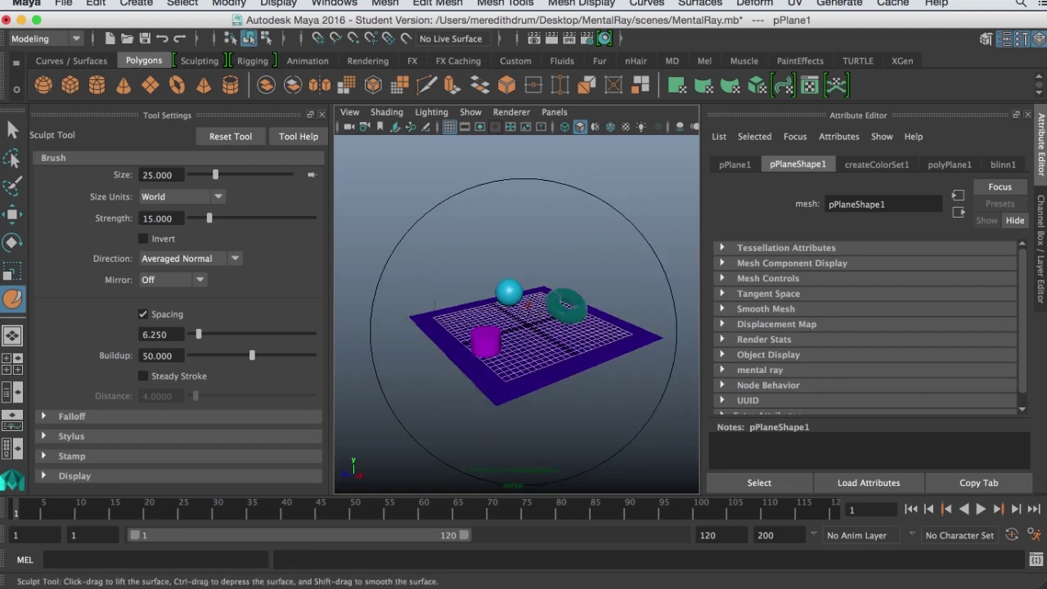
# - Set the Sculpt Tool brush size to about 6.2 and widen the viewport between the tool settings and Attribute Editor
pyautogui.moveTo(215, 175); pyautogui.dragTo(197, 174)
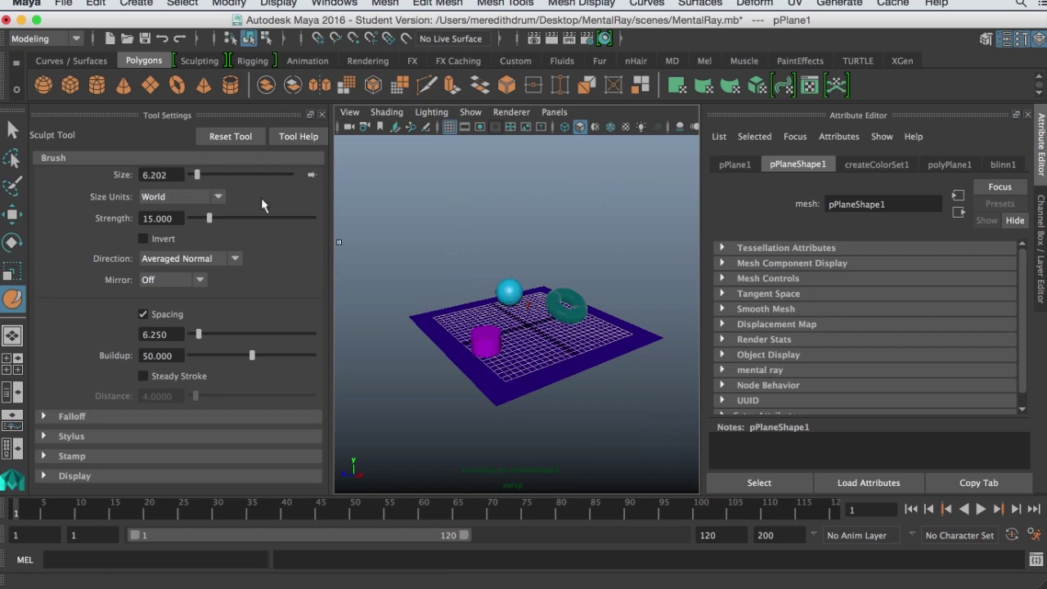
pyautogui.moveTo(197, 175); pyautogui.dragTo(237, 174)
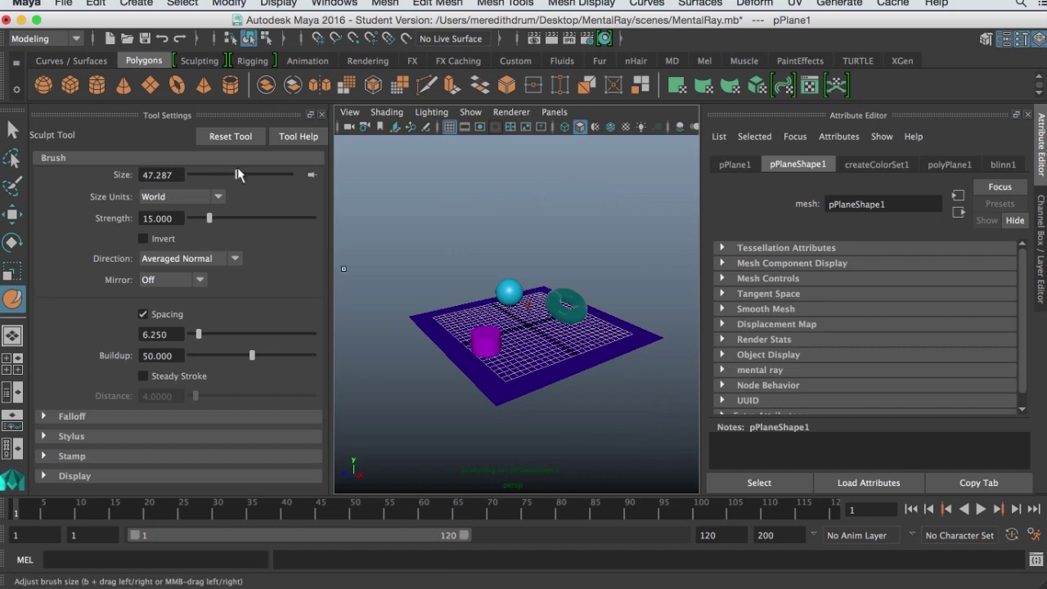
pyautogui.moveTo(238, 175); pyautogui.dragTo(197, 175)
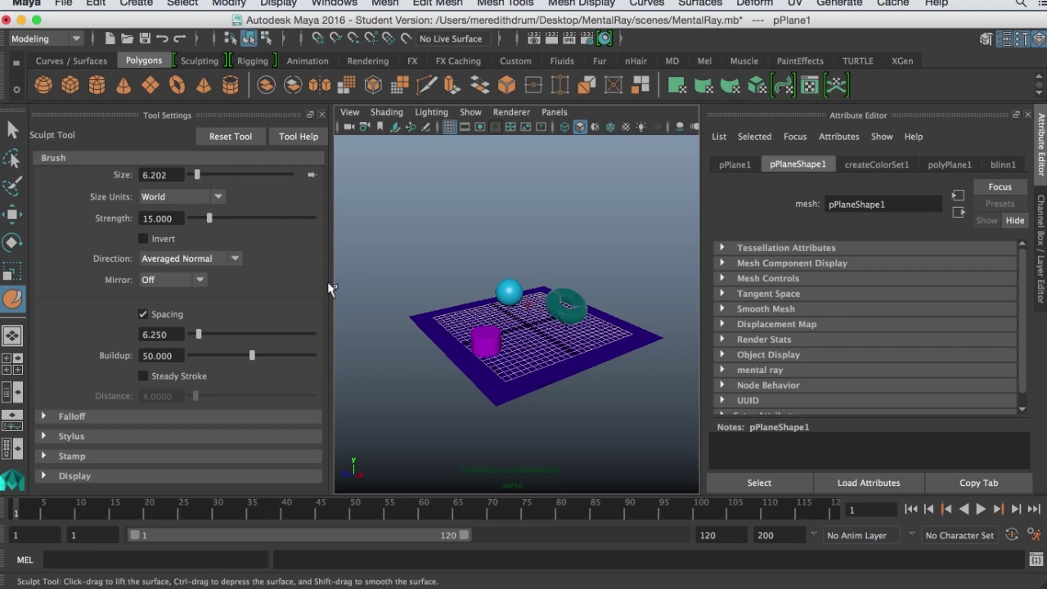
pyautogui.moveTo(328, 284); pyautogui.dragTo(278, 291)
pyautogui.moveTo(702, 296); pyautogui.dragTo(730, 295)
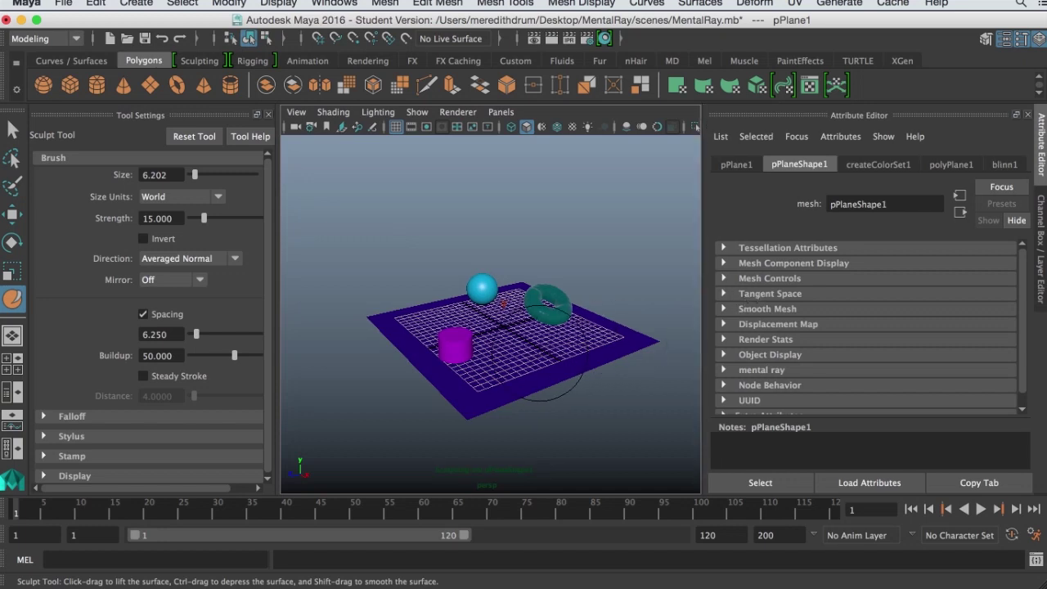
# - Set the Sculpt Tool brush size to about 3.5 and raise mounds near the torus, the cylinder and the plane's far corner
pyautogui.moveTo(549, 385); pyautogui.dragTo(539, 315)
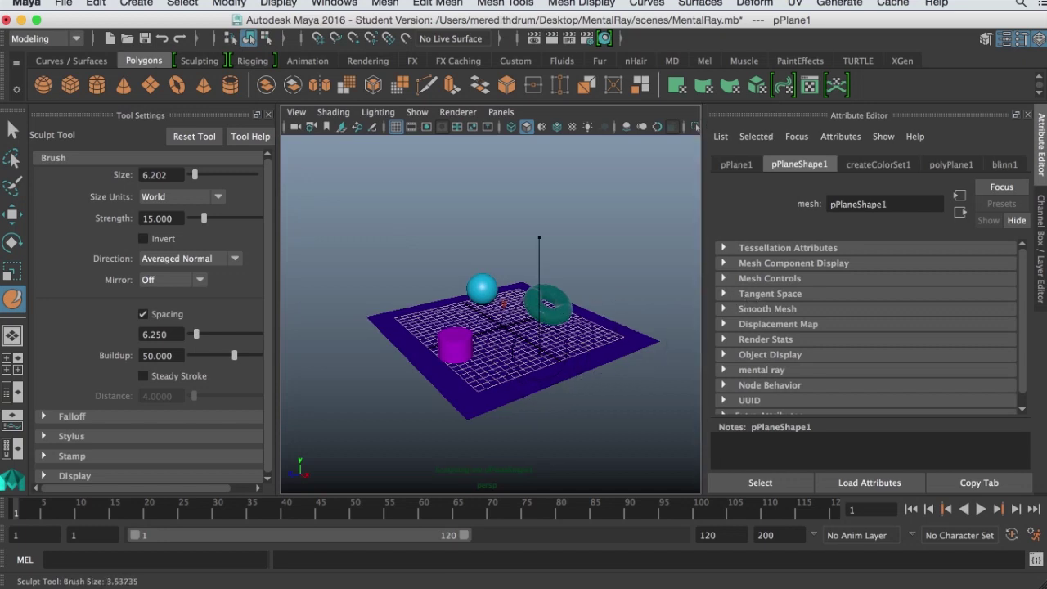
pyautogui.moveTo(521, 352)
pyautogui.mouseDown()
pyautogui.moveTo(659, 352)
pyautogui.moveTo(525, 352)
pyautogui.mouseUp()
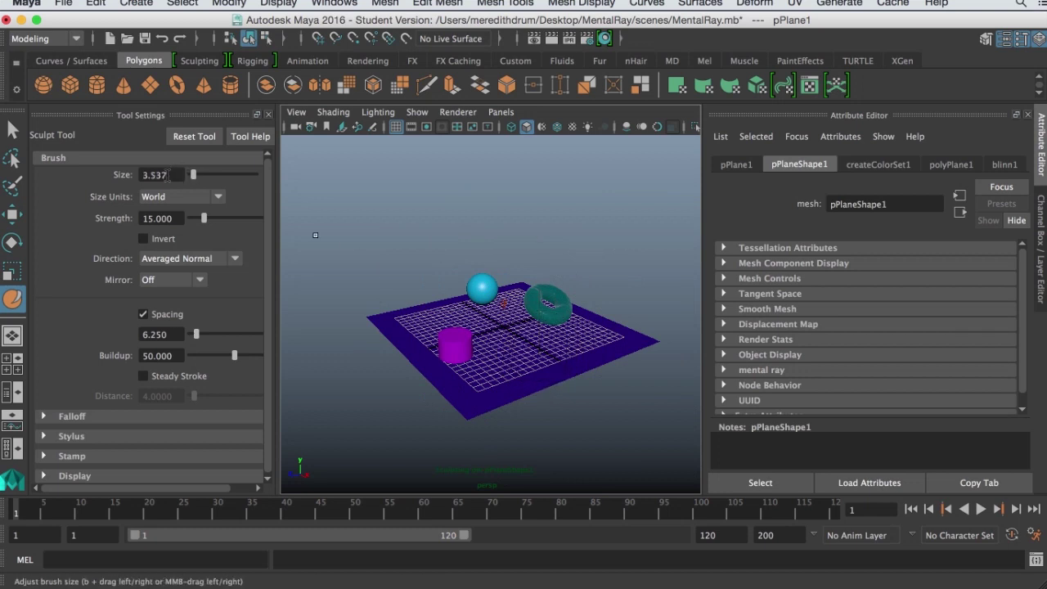
pyautogui.moveTo(557, 353); pyautogui.dragTo(560, 336)
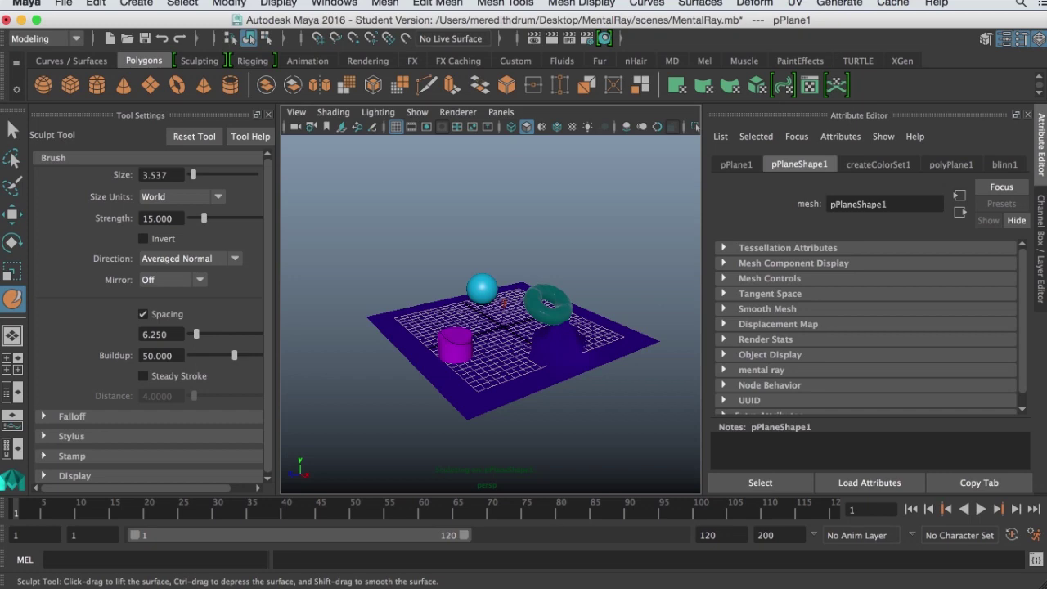
pyautogui.moveTo(452, 323); pyautogui.dragTo(442, 295)
pyautogui.moveTo(523, 306); pyautogui.dragTo(522, 281)
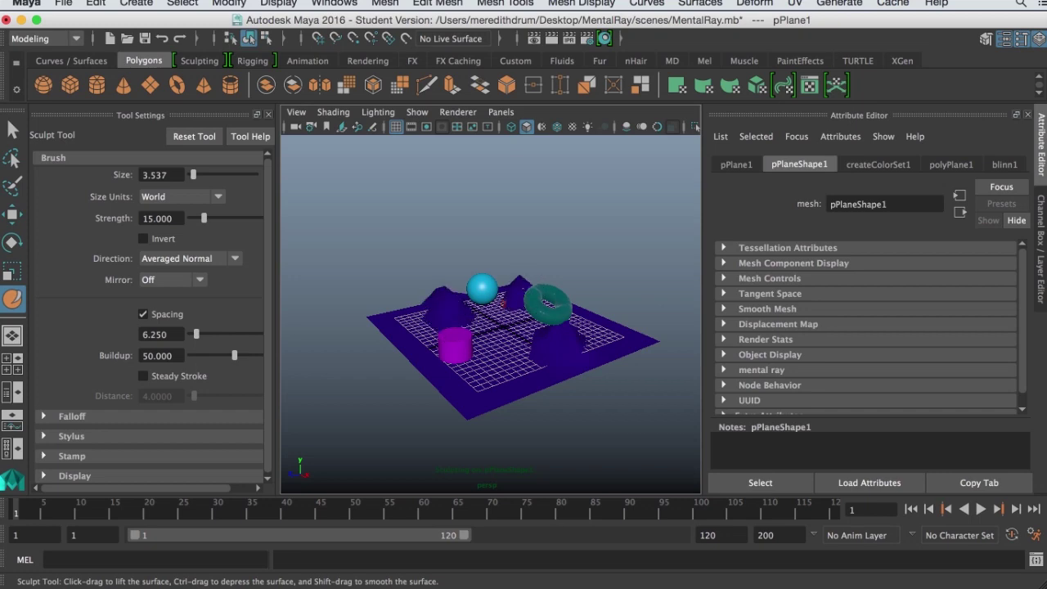
# - Return to the Select Tool and display the floor plane's polyPlane1 construction settings in the Channel Box
pyautogui.scroll(5, 583, 369)
pyautogui.moveTo(577, 374)
pyautogui.keyDown('alt'); pyautogui.mouseDown()
pyautogui.moveTo(639, 374)
pyautogui.moveTo(666, 355)
pyautogui.moveTo(657, 358)
pyautogui.mouseUp(); pyautogui.keyUp('alt')
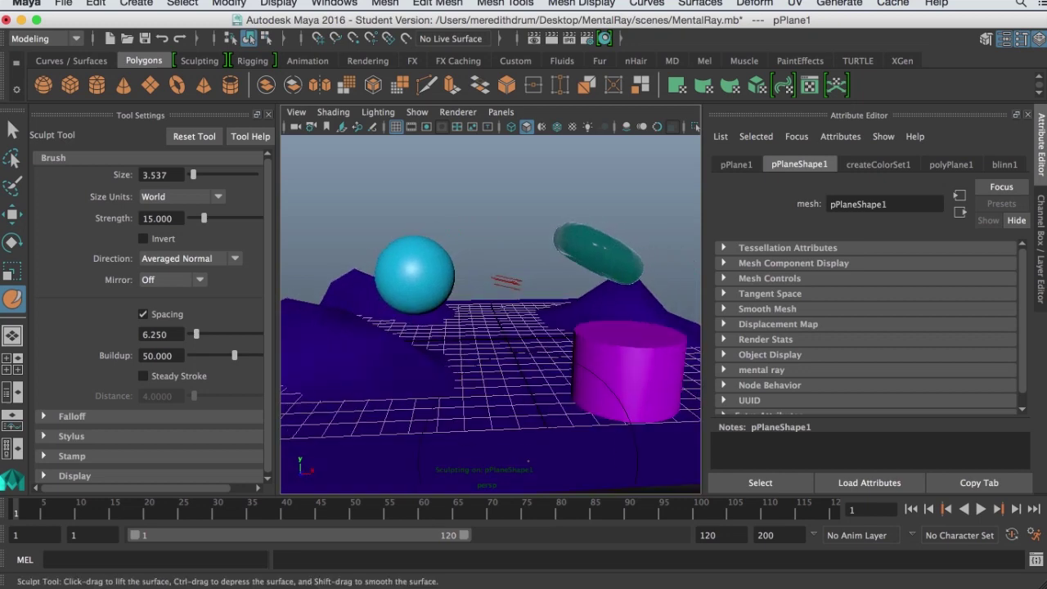
pyautogui.keyDown('alt'); pyautogui.moveTo(524, 414); pyautogui.dragTo(407, 435); pyautogui.keyUp('alt')
pyautogui.scroll(-5, 408, 435)
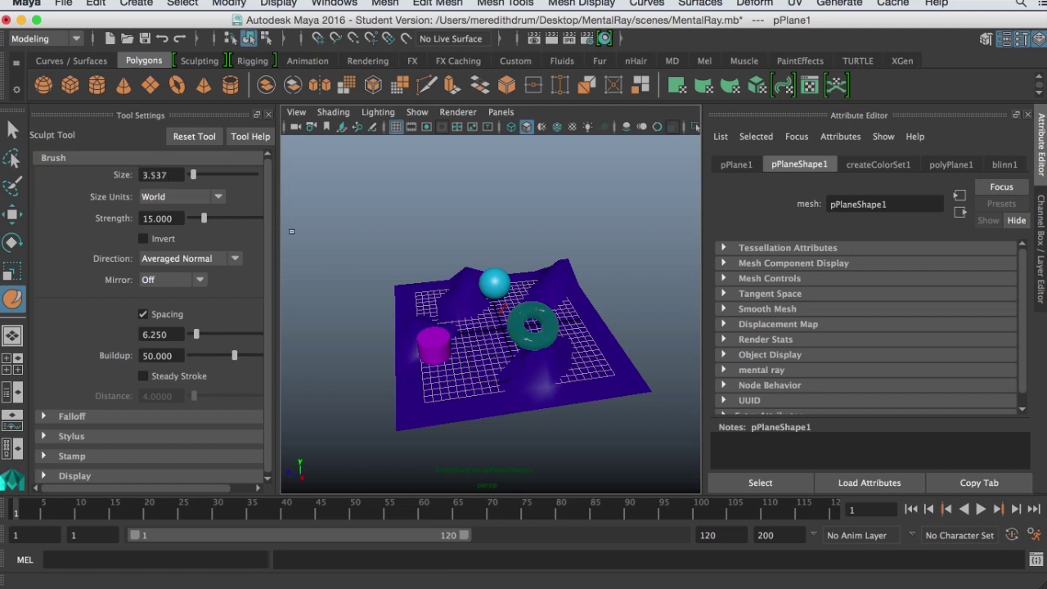
pyautogui.click(14, 131)
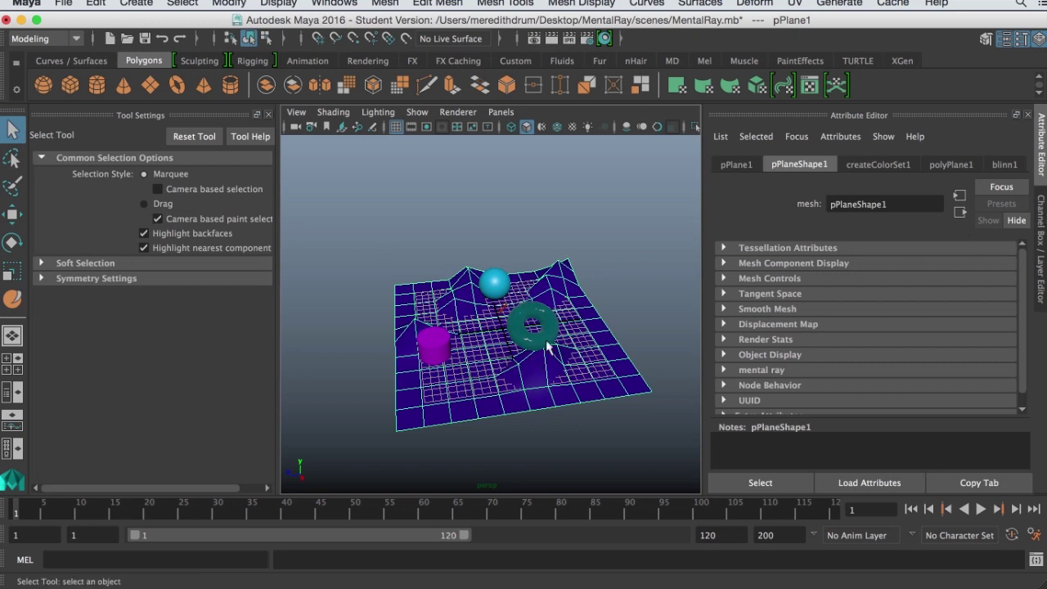
pyautogui.hotkey('ctrl', 'a')
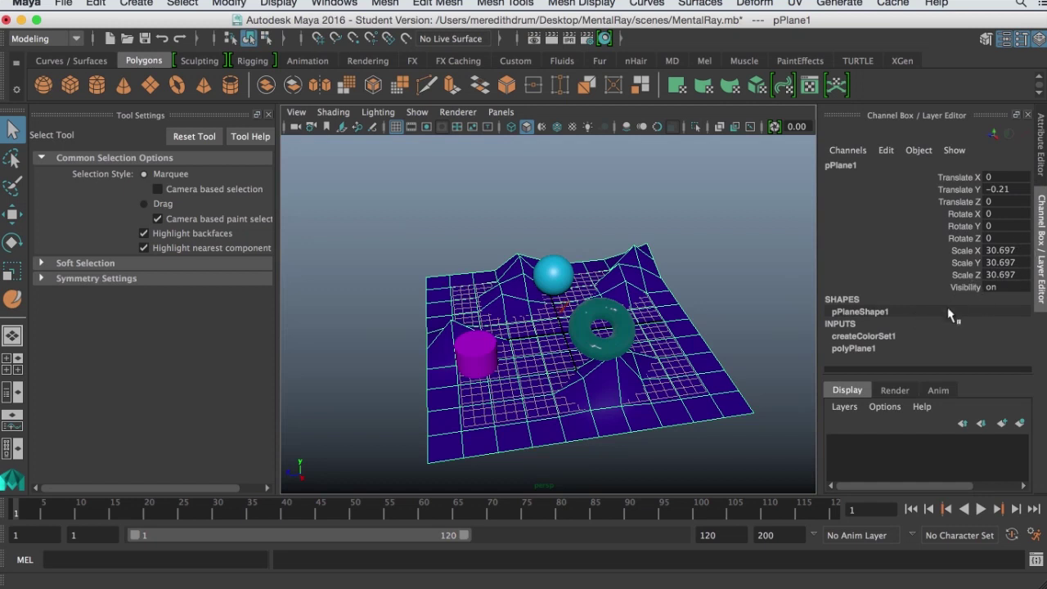
pyautogui.click(853, 350)
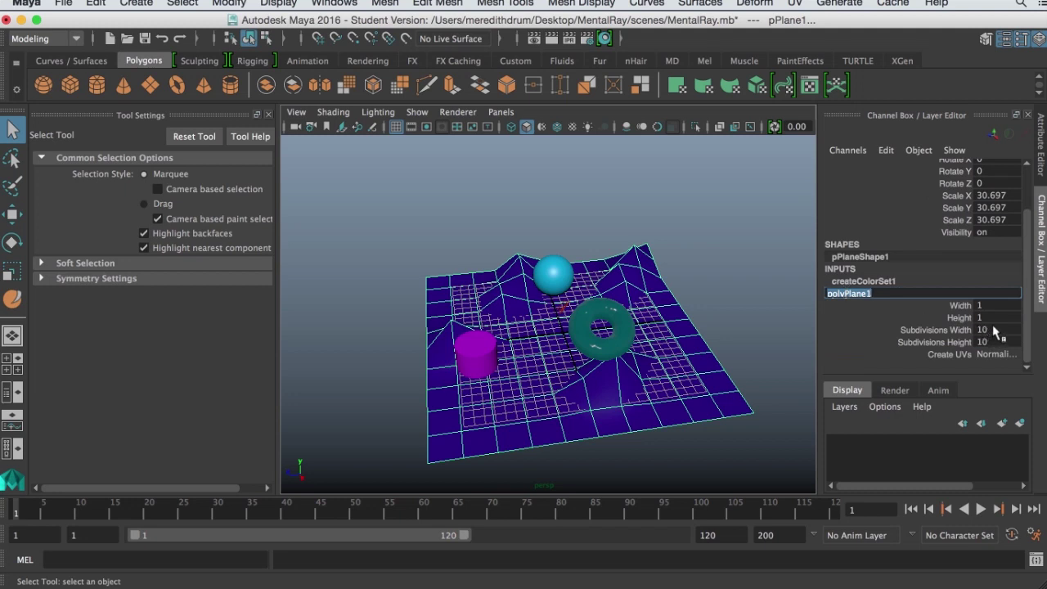
# - Set both Subdivisions Width and Subdivisions Height of the floor plane to 100
pyautogui.moveTo(995, 330); pyautogui.dragTo(996, 342)
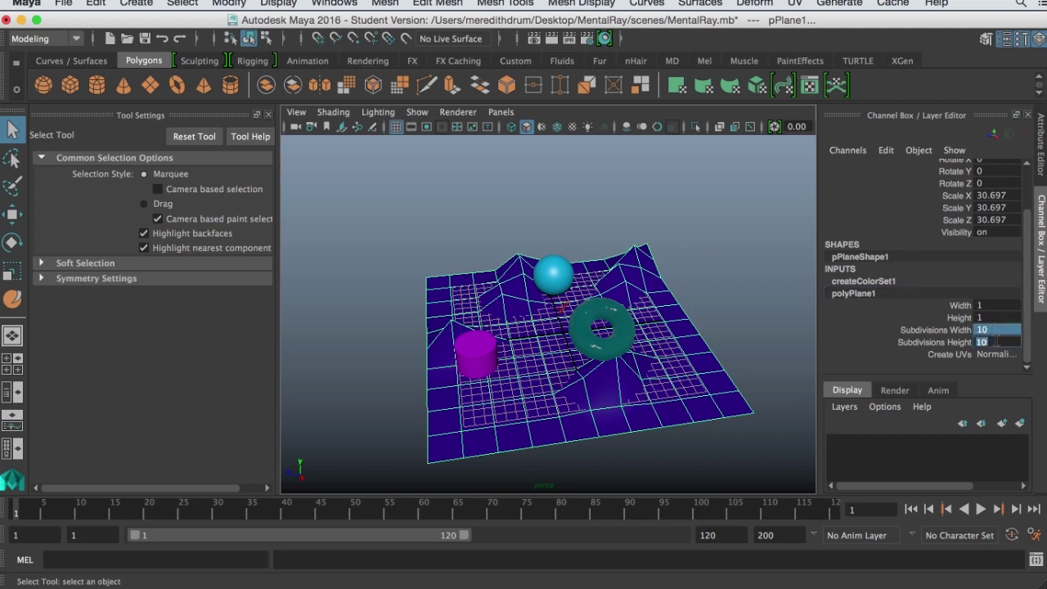
pyautogui.doubleClick(993, 329)
pyautogui.doubleClick(992, 331)
pyautogui.press('Tab')
pyautogui.write('100')
pyautogui.press('Return')
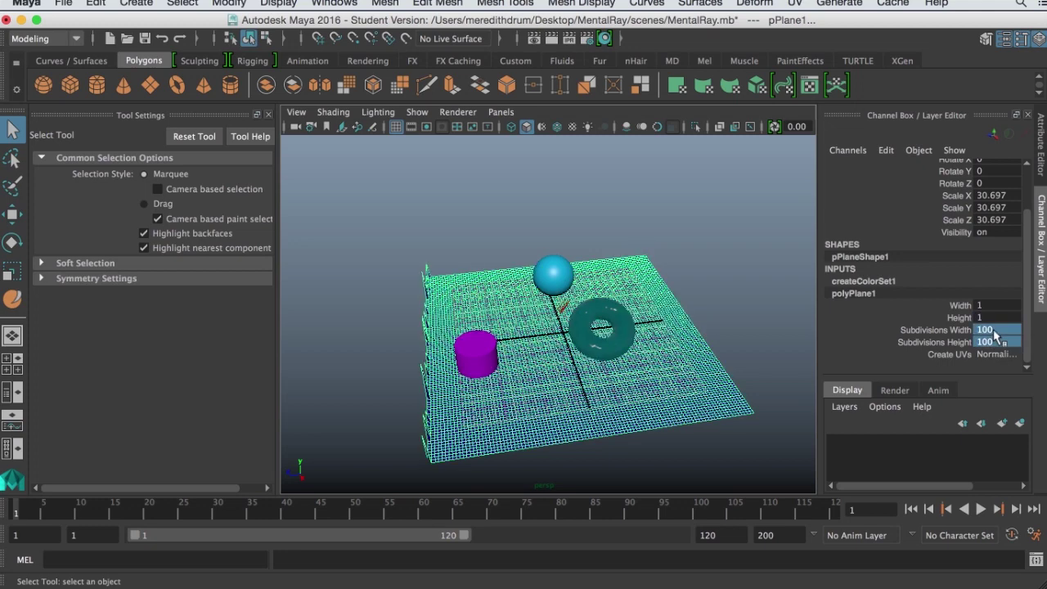
# - Restart the Sculpt Tool and raise three peaks on the floor plane: beside the torus, behind the sphere and in front of the cylinder
pyautogui.keyDown('alt'); pyautogui.moveTo(703, 415); pyautogui.dragTo(652, 370); pyautogui.keyUp('alt')
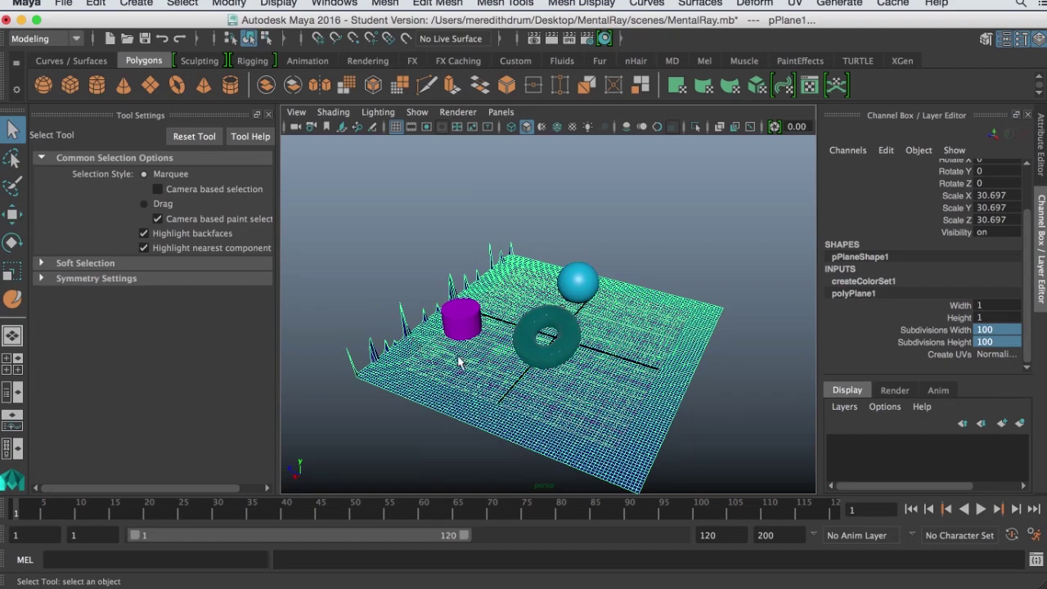
pyautogui.keyDown('alt'); pyautogui.moveTo(501, 385); pyautogui.dragTo(602, 393); pyautogui.keyUp('alt')
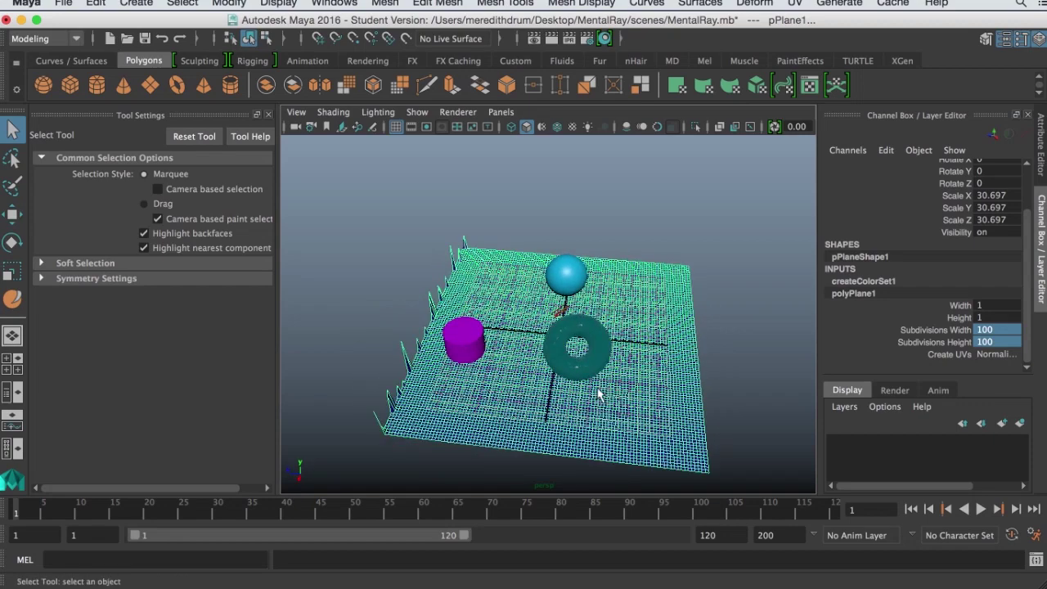
pyautogui.keyDown('alt'); pyautogui.moveTo(602, 394); pyautogui.dragTo(594, 354, button='middle'); pyautogui.keyUp('alt')
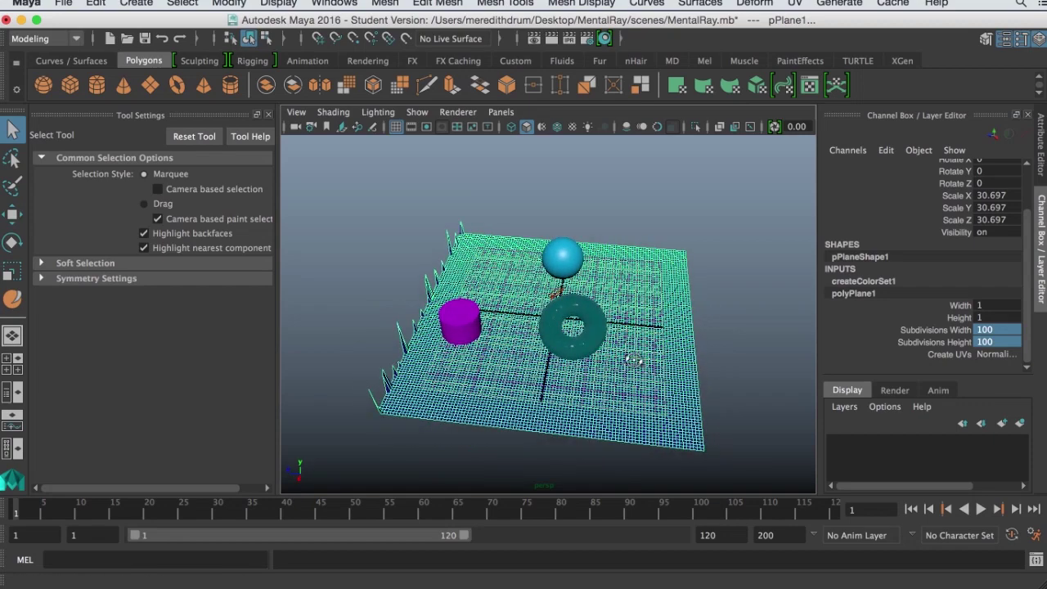
pyautogui.keyDown('alt'); pyautogui.moveTo(646, 361); pyautogui.dragTo(471, 365); pyautogui.keyUp('alt')
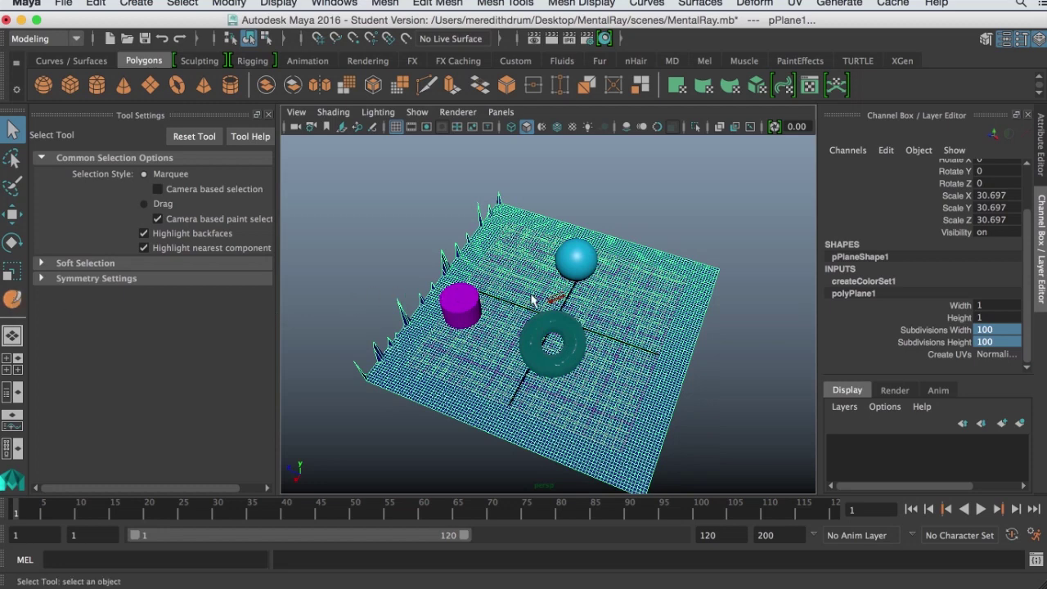
pyautogui.click(493, 4)
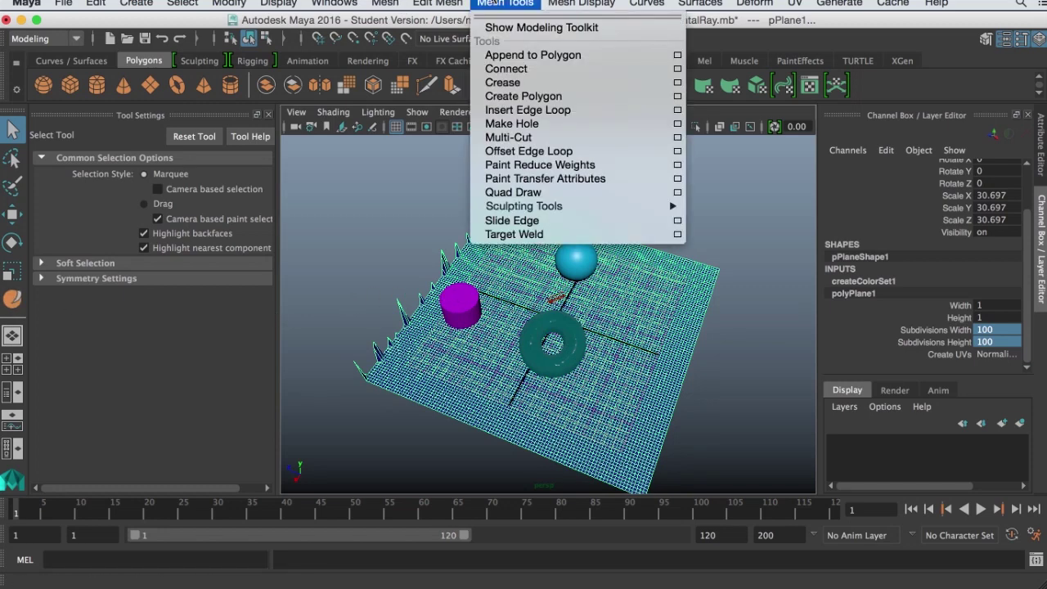
pyautogui.moveTo(540, 208)
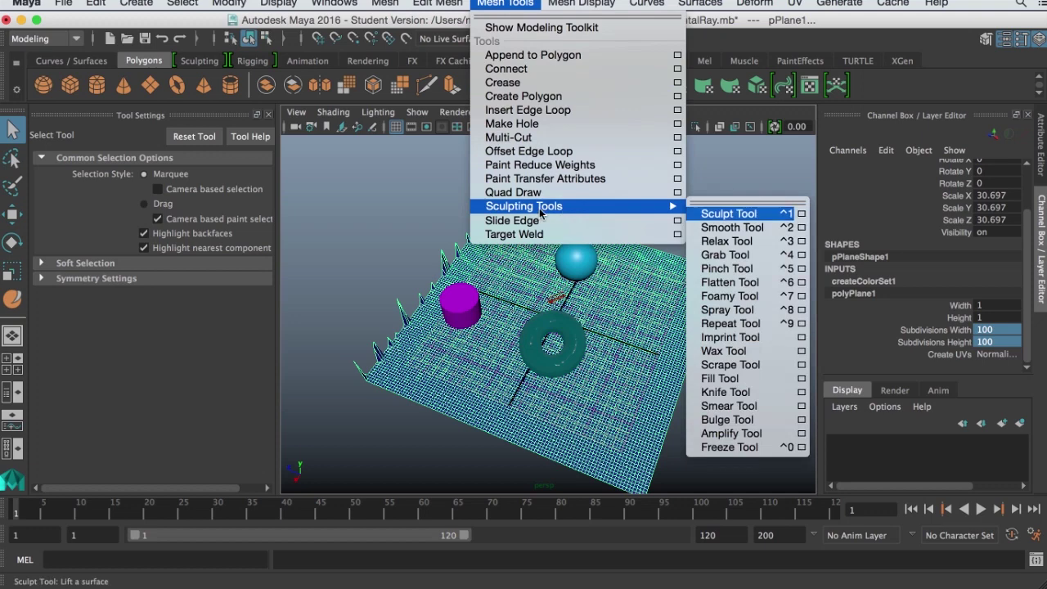
pyautogui.click(725, 213)
pyautogui.moveTo(646, 331); pyautogui.dragTo(653, 350)
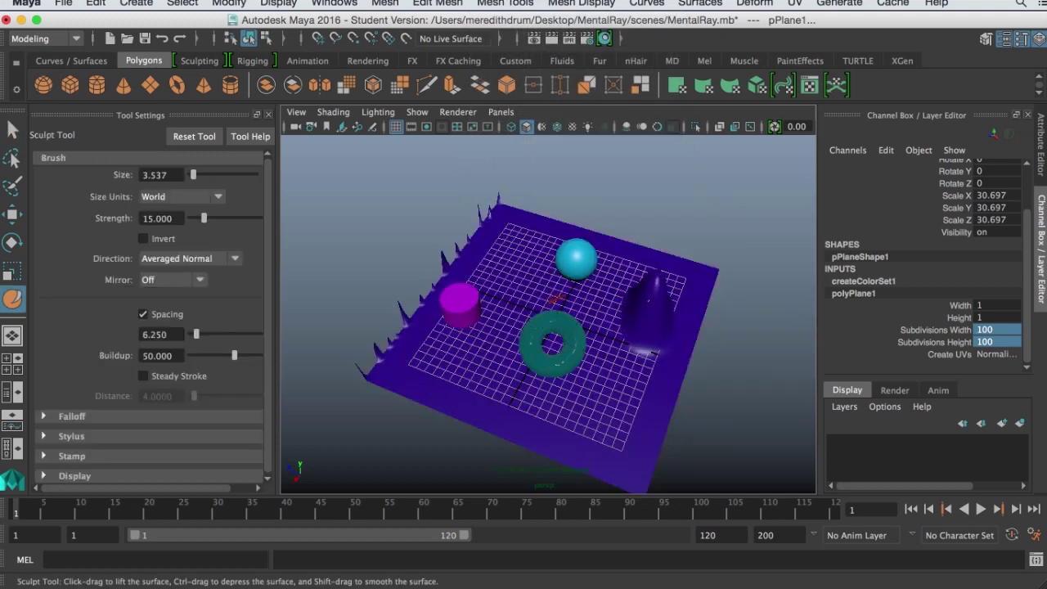
pyautogui.moveTo(541, 270); pyautogui.dragTo(540, 262)
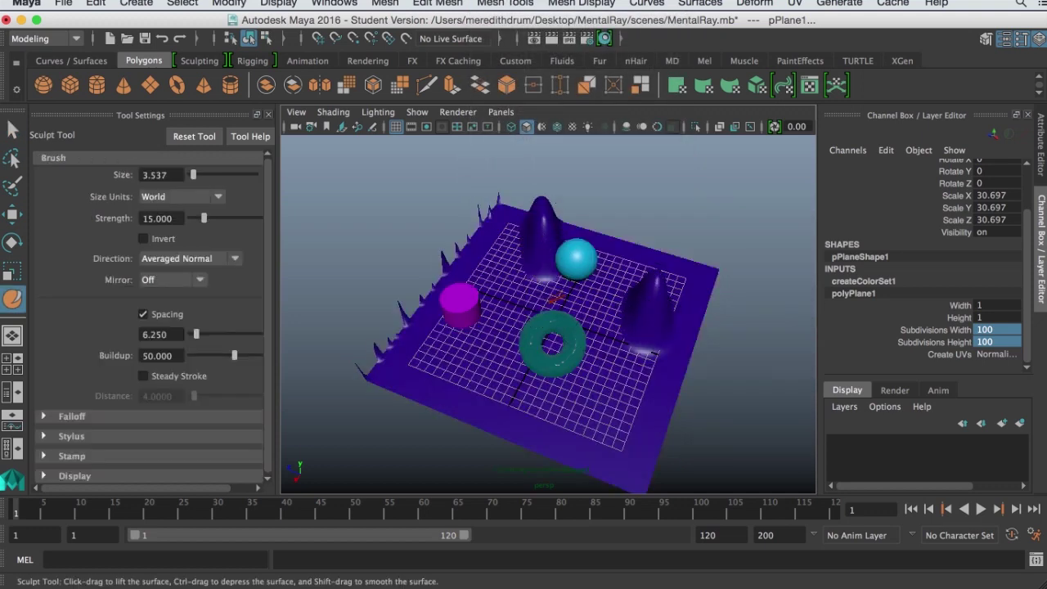
pyautogui.moveTo(460, 390); pyautogui.dragTo(498, 344)
# - Try raising extra peaks in front of the torus and at the plane's far corner, and undo those strokes
pyautogui.moveTo(593, 369); pyautogui.dragTo(594, 365)
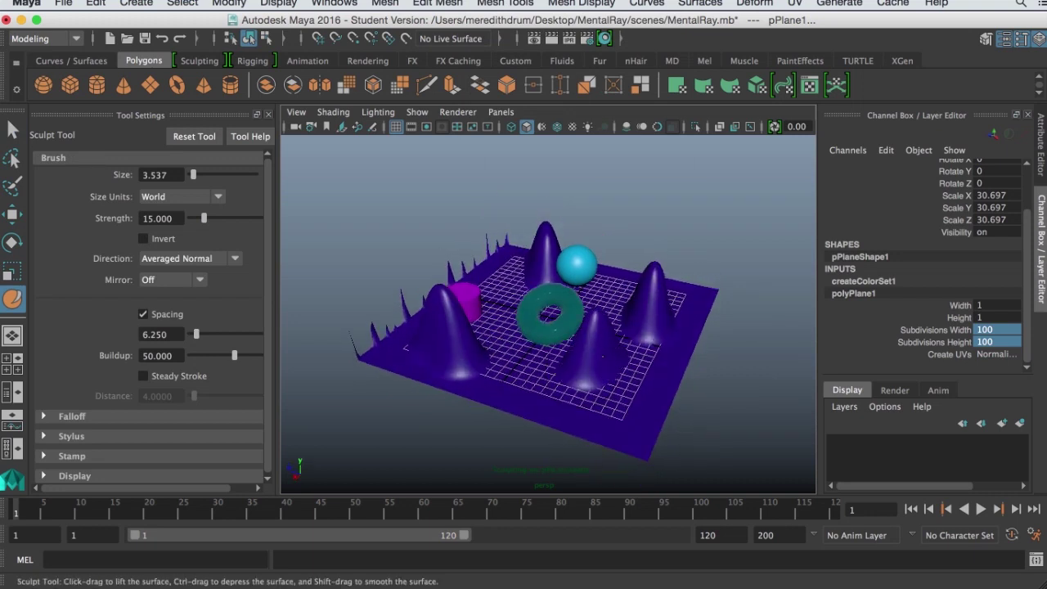
pyautogui.moveTo(495, 227); pyautogui.dragTo(488, 215)
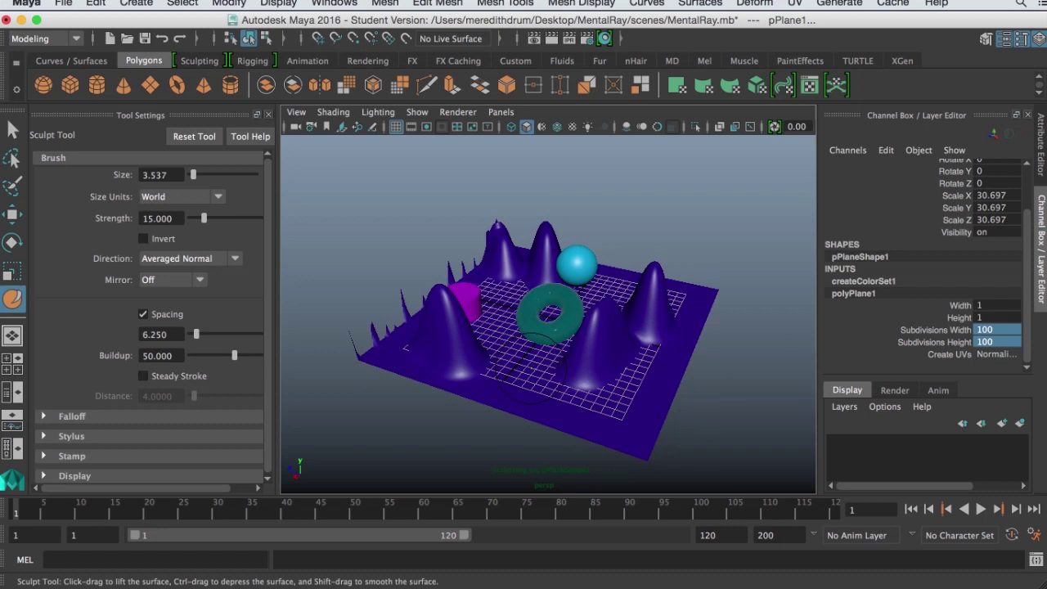
pyautogui.hotkey('ctrl', 'z')
pyautogui.hotkey('ctrl', 'z')
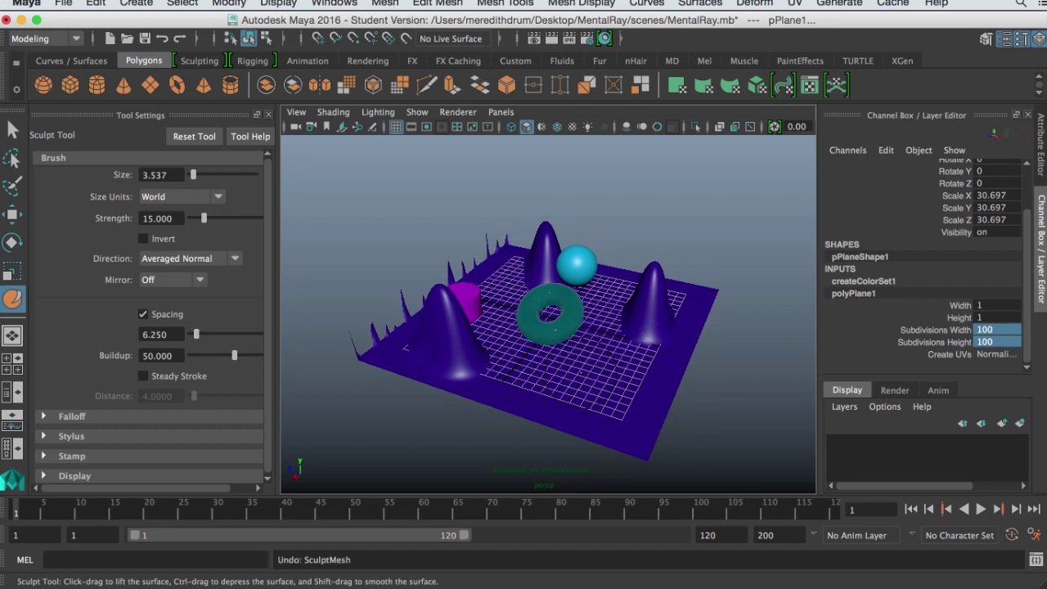
# - Enlarge the Sculpt Tool brush to about 7.2, raise broader hills along the plane's edges, and return to the Select Tool
pyautogui.moveTo(561, 432)
pyautogui.mouseDown()
pyautogui.moveTo(605, 425)
pyautogui.moveTo(631, 398)
pyautogui.moveTo(624, 367)
pyautogui.moveTo(624, 385)
pyautogui.moveTo(524, 344)
pyautogui.mouseUp()
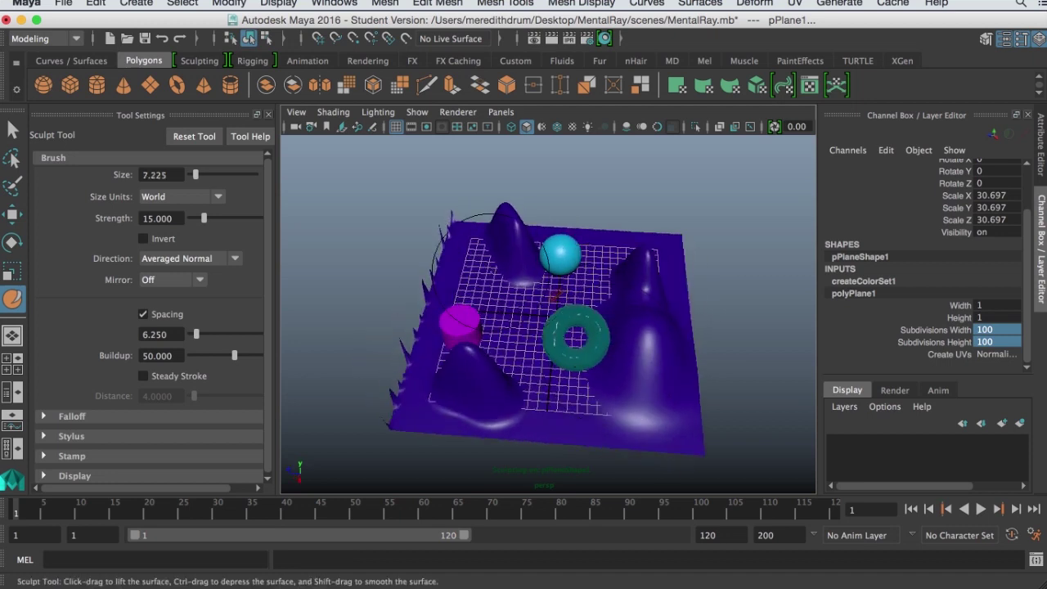
pyautogui.moveTo(490, 262); pyautogui.dragTo(446, 241)
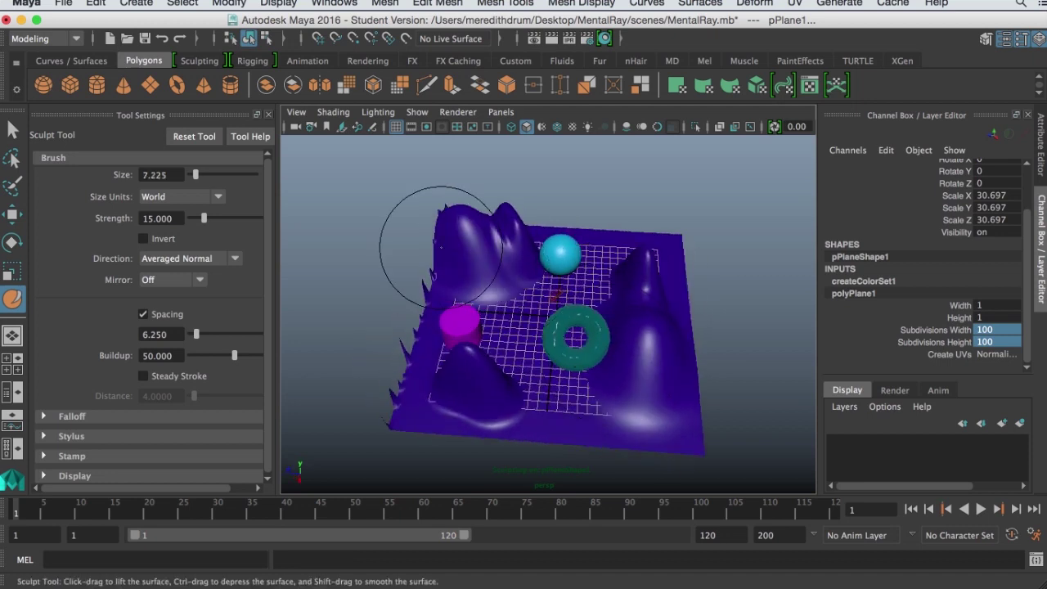
pyautogui.press('q')
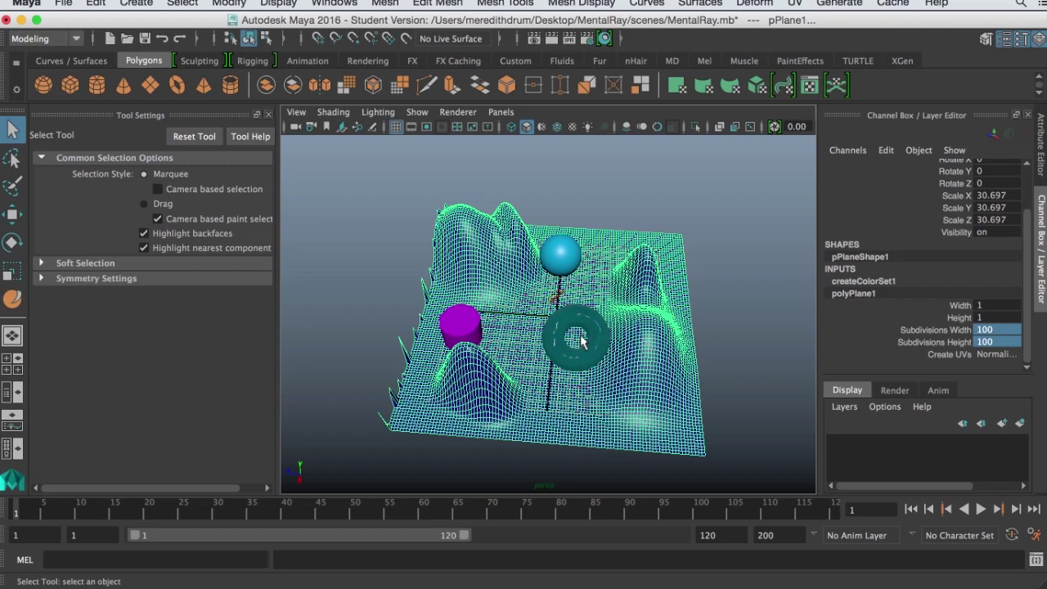
# - Scale the floor plane up horizontally to about 65.9 in X and 105 in Z
pyautogui.press('r')
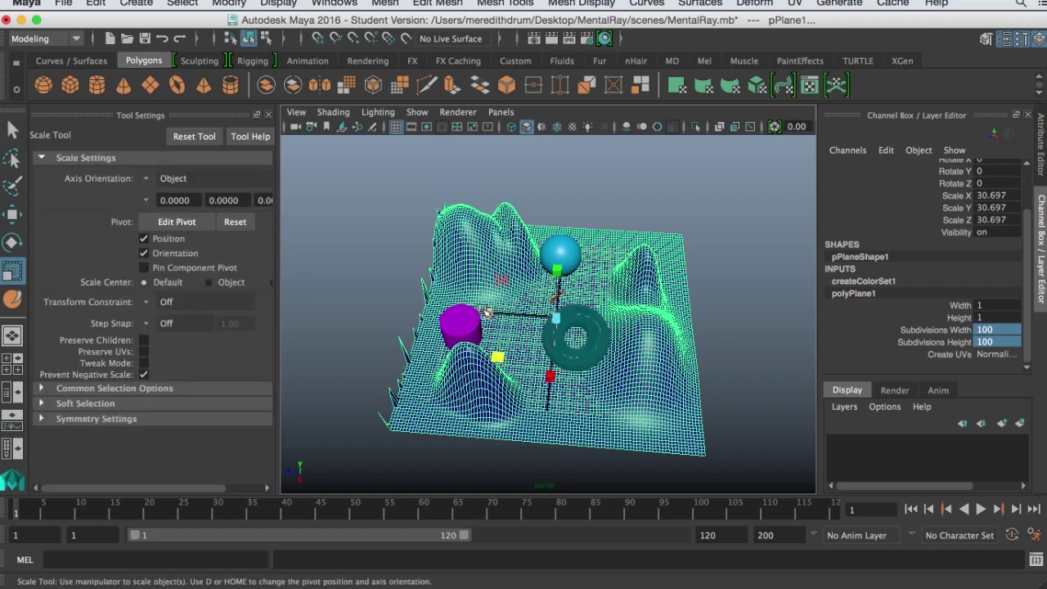
pyautogui.moveTo(486, 313); pyautogui.dragTo(543, 454)
pyautogui.moveTo(481, 313); pyautogui.dragTo(446, 308)
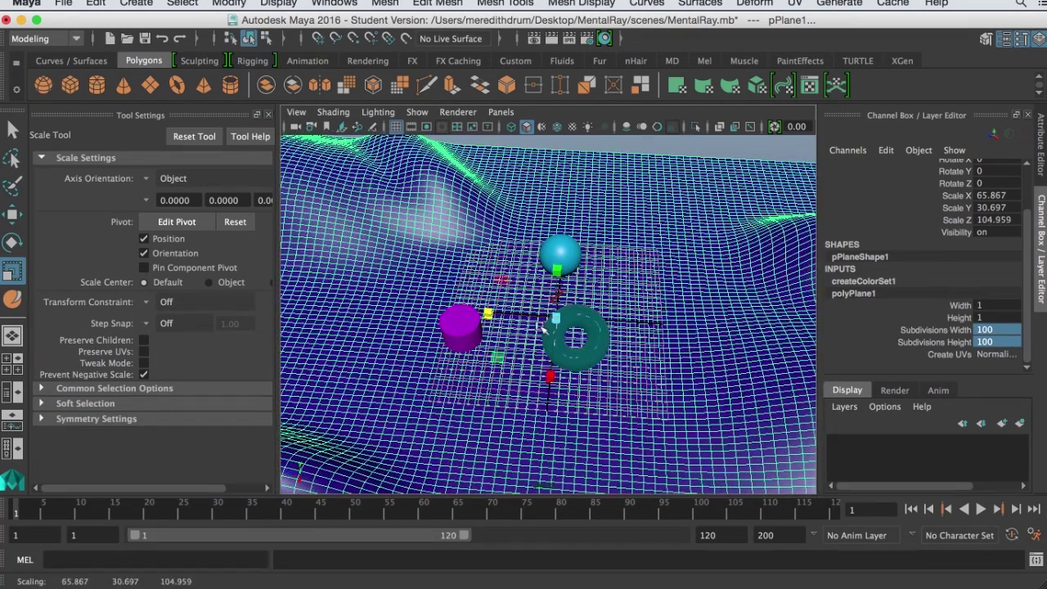
# - Sculpt more hills and ridges on the enlarged floor plane around the three objects, using brush size 7.225
pyautogui.click(13, 298)
pyautogui.moveTo(350, 262)
pyautogui.mouseDown()
pyautogui.moveTo(327, 261)
pyautogui.moveTo(332, 351)
pyautogui.mouseUp()
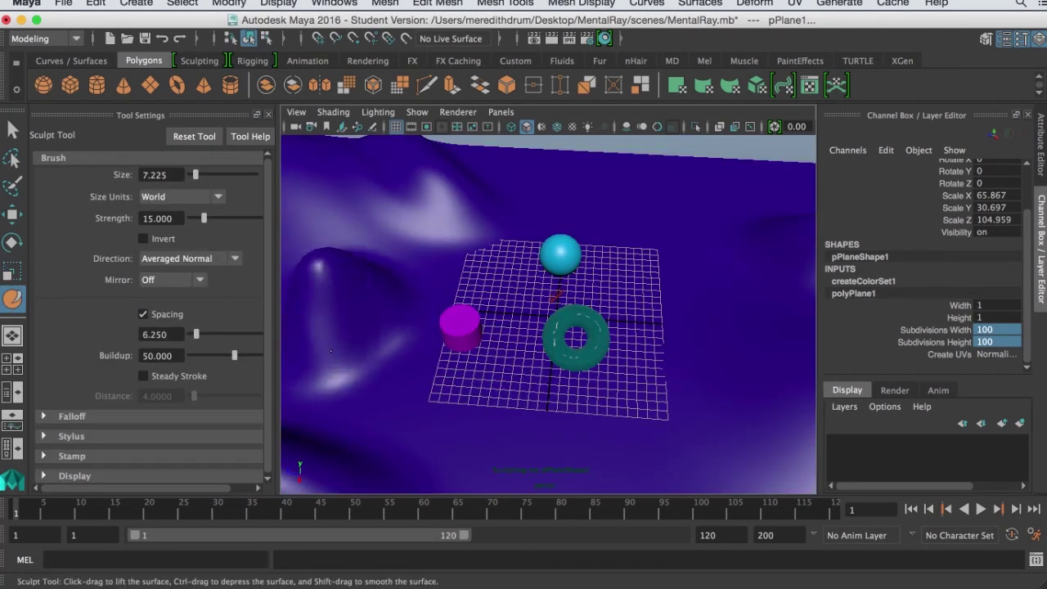
pyautogui.moveTo(647, 155)
pyautogui.mouseDown()
pyautogui.moveTo(659, 184)
pyautogui.moveTo(712, 219)
pyautogui.mouseUp()
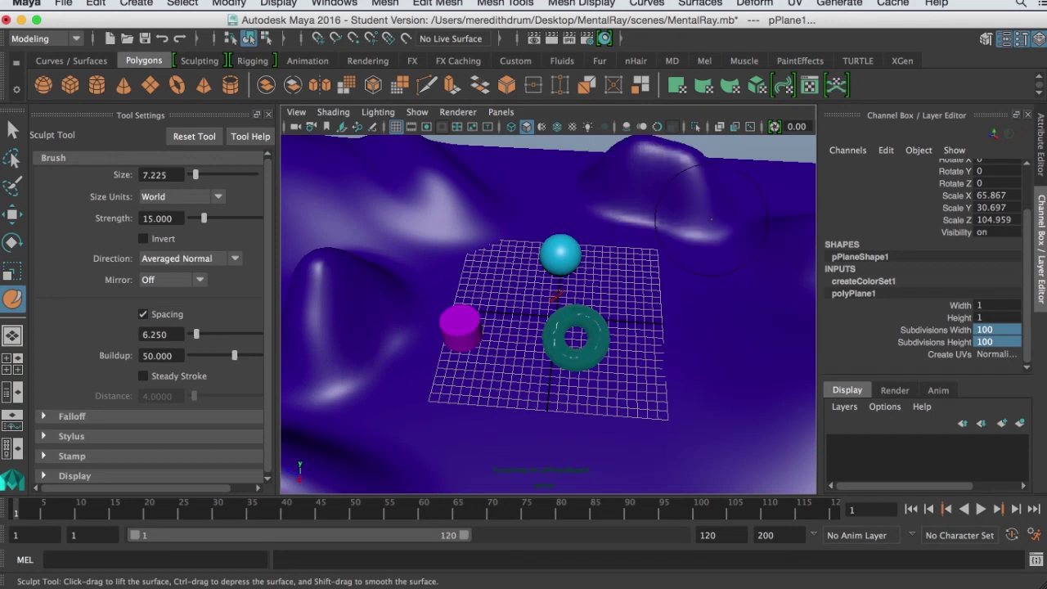
pyautogui.scroll(-5, 712, 219)
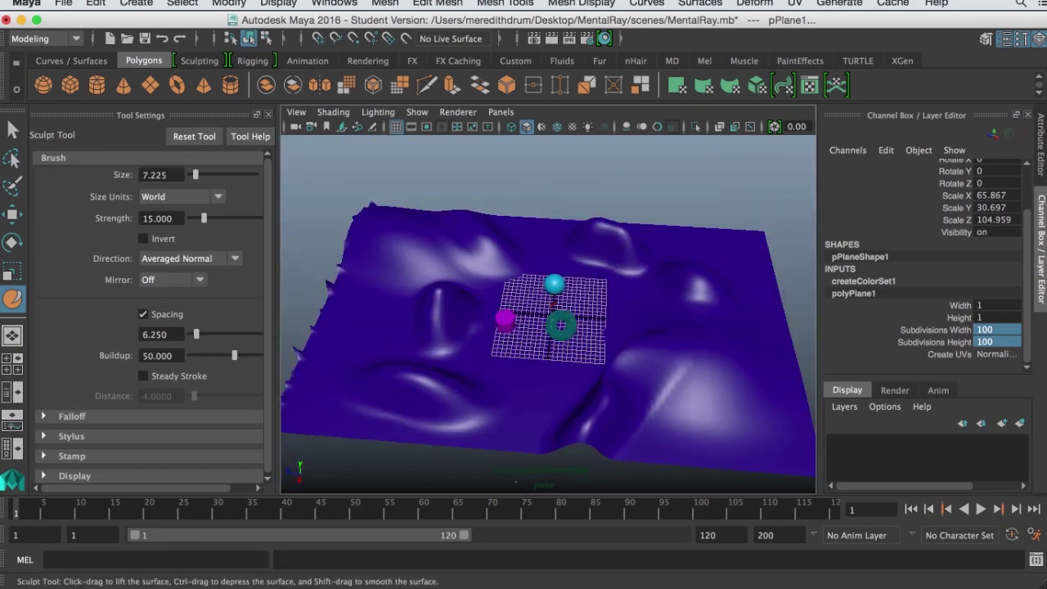
pyautogui.moveTo(515, 471)
pyautogui.mouseDown()
pyautogui.moveTo(511, 422)
pyautogui.moveTo(536, 391)
pyautogui.mouseUp()
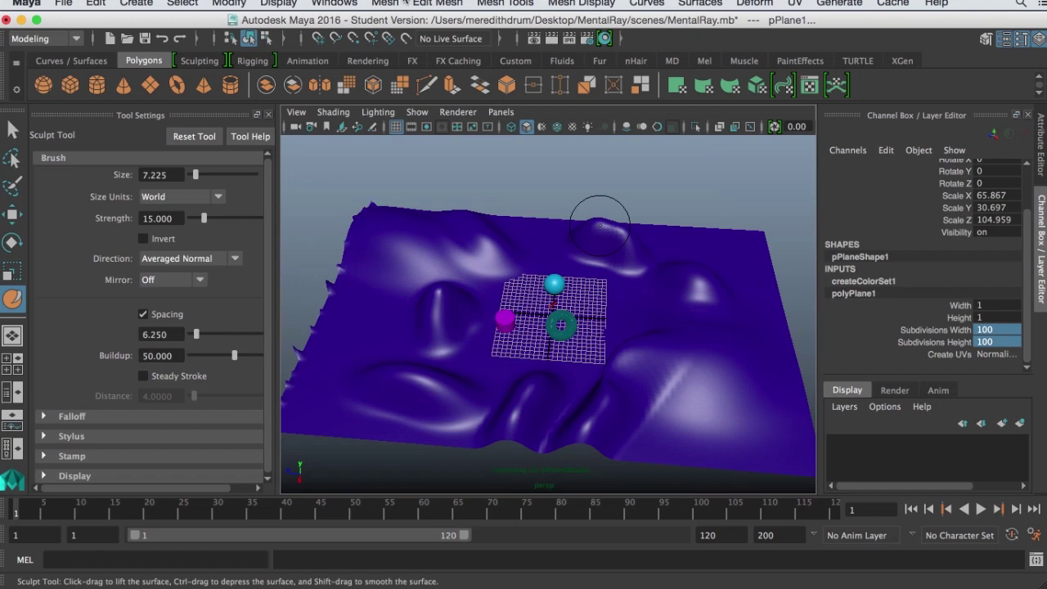
# - Soften the sculpted hills with Smooth Tool strokes at brush size 7.225 and strength 100
pyautogui.click(437, 4)
pyautogui.moveTo(505, 3)
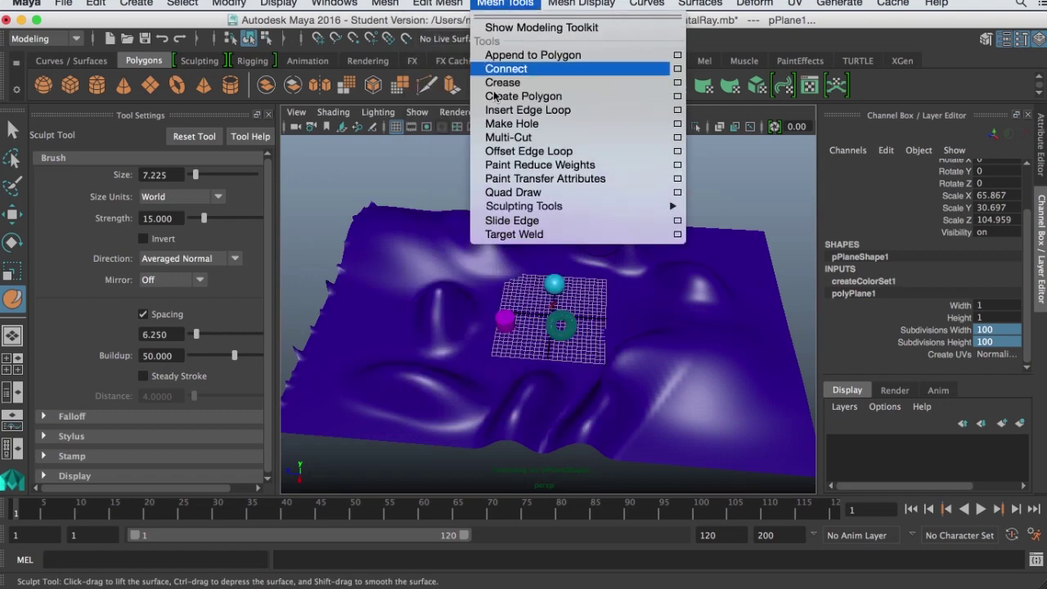
pyautogui.moveTo(556, 206)
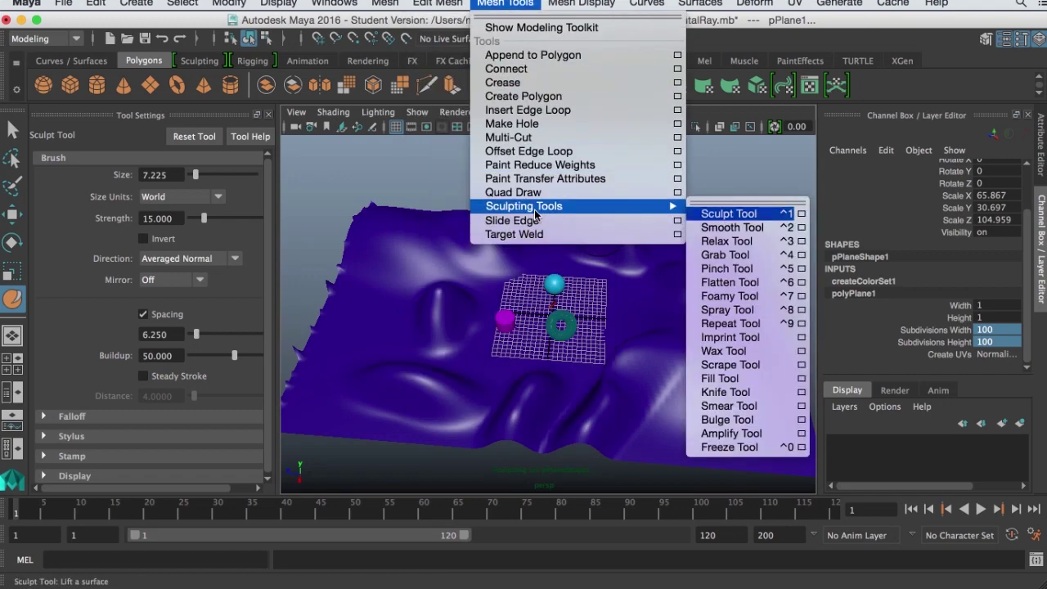
pyautogui.click(751, 232)
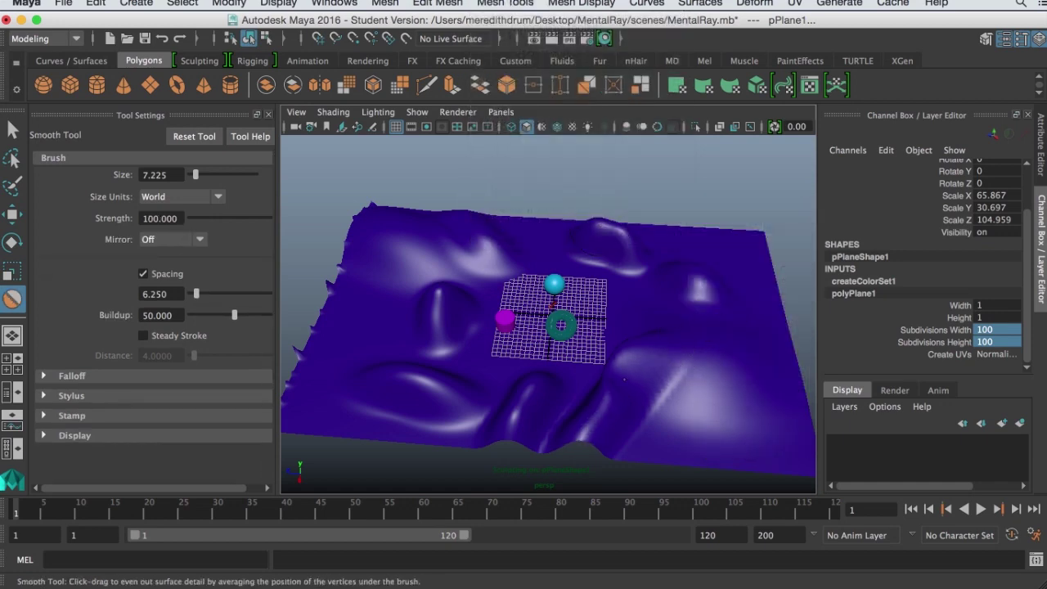
pyautogui.moveTo(564, 410)
pyautogui.mouseDown()
pyautogui.moveTo(417, 385)
pyautogui.moveTo(445, 306)
pyautogui.moveTo(437, 278)
pyautogui.moveTo(548, 219)
pyautogui.moveTo(639, 219)
pyautogui.moveTo(626, 247)
pyautogui.moveTo(702, 289)
pyautogui.mouseUp()
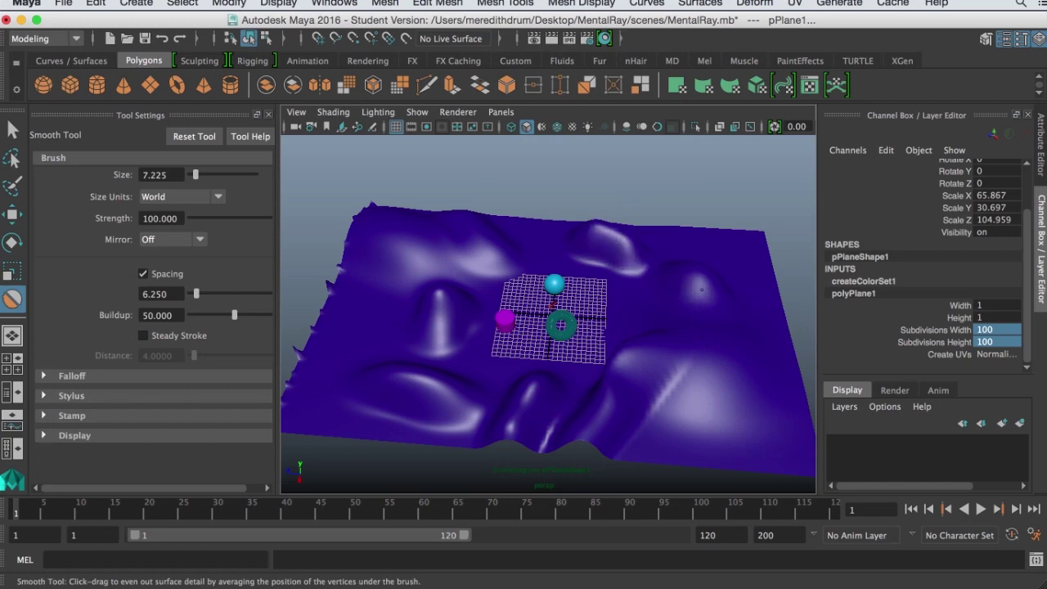
# - Pull the terrain beside and in front of the objects with the Grab Tool at brush size 7.225 and strength 100
pyautogui.scroll(-3, 702, 294)
pyautogui.scroll(5, 701, 295)
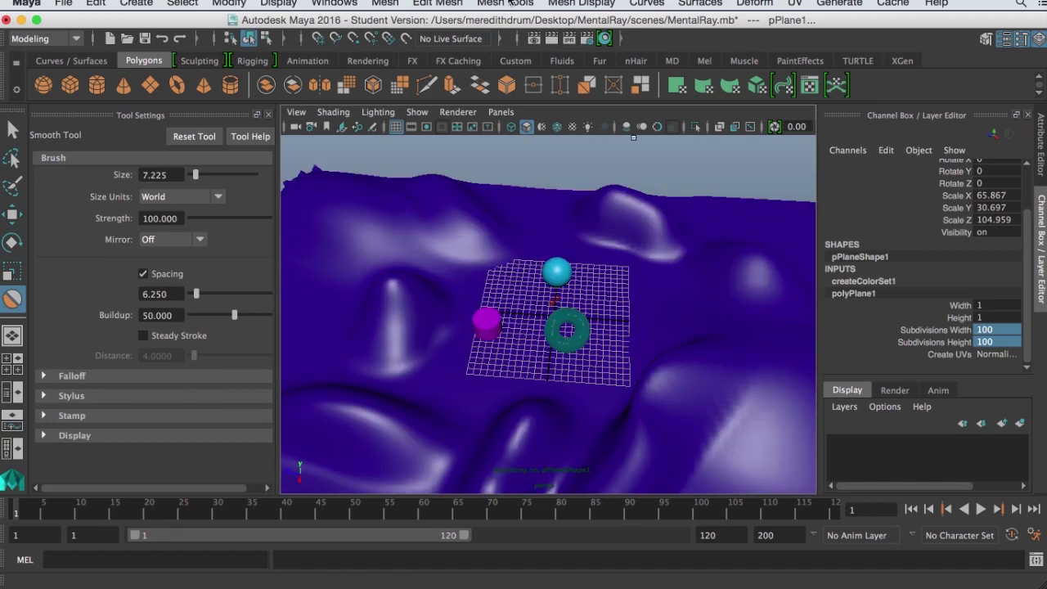
pyautogui.click(505, 4)
pyautogui.moveTo(561, 209)
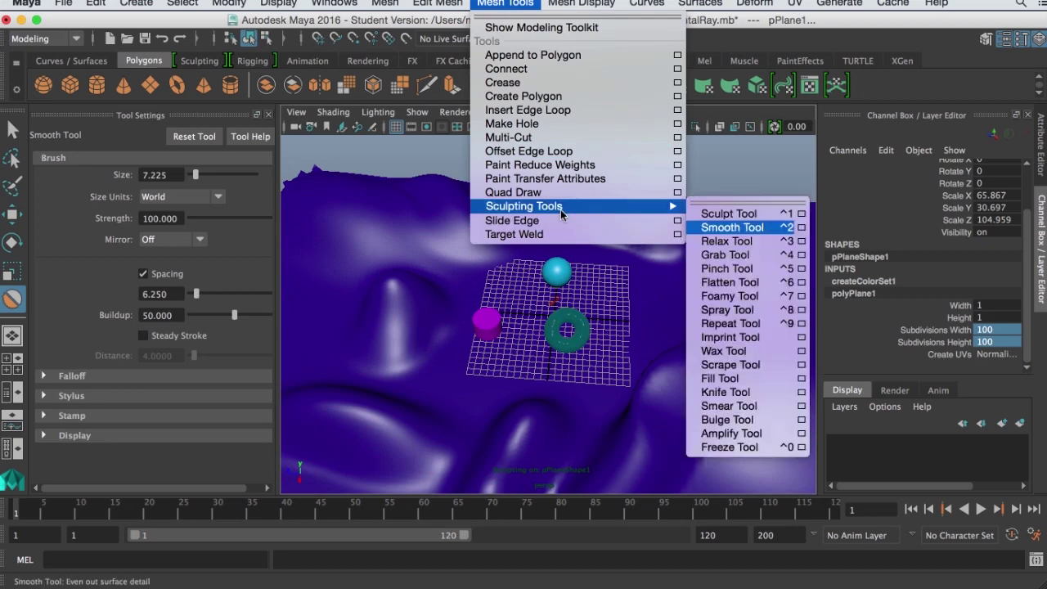
pyautogui.click(725, 255)
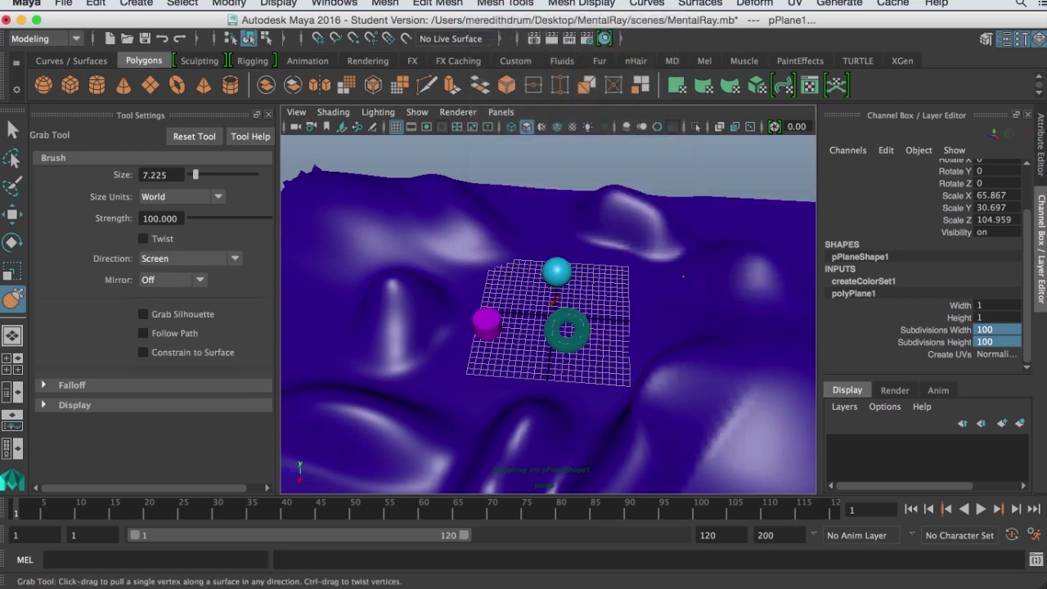
pyautogui.moveTo(672, 278); pyautogui.dragTo(671, 368)
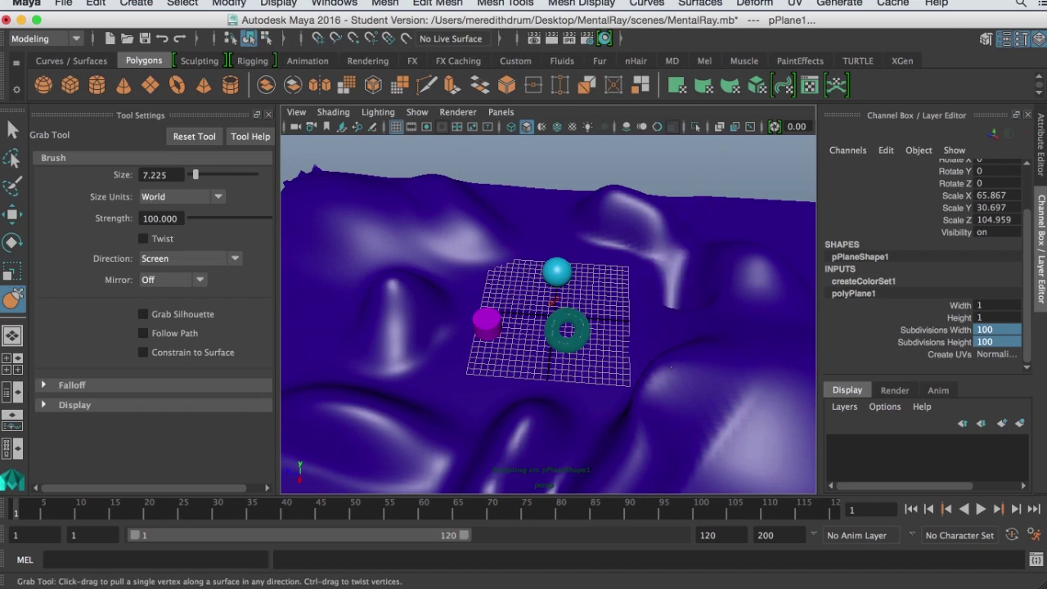
pyautogui.keyDown('alt'); pyautogui.moveTo(629, 332); pyautogui.dragTo(563, 302); pyautogui.keyUp('alt')
pyautogui.moveTo(551, 347); pyautogui.dragTo(674, 468)
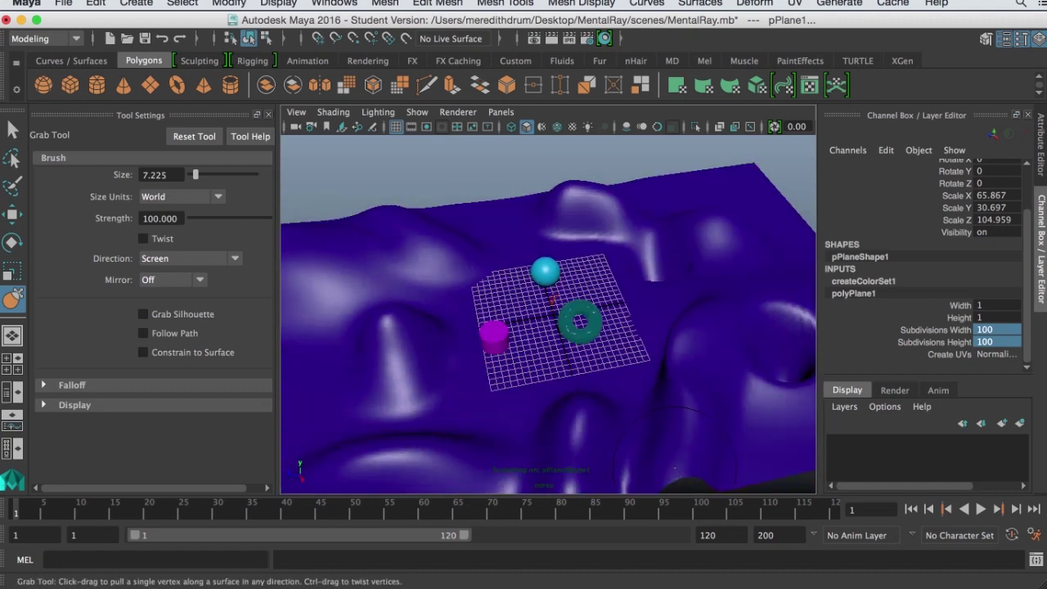
# - Try to pull up the ridge beside the magenta cylinder with the Grab Tool, and undo the pull
pyautogui.moveTo(373, 371); pyautogui.dragTo(367, 281)
pyautogui.press('z')
pyautogui.press('z')
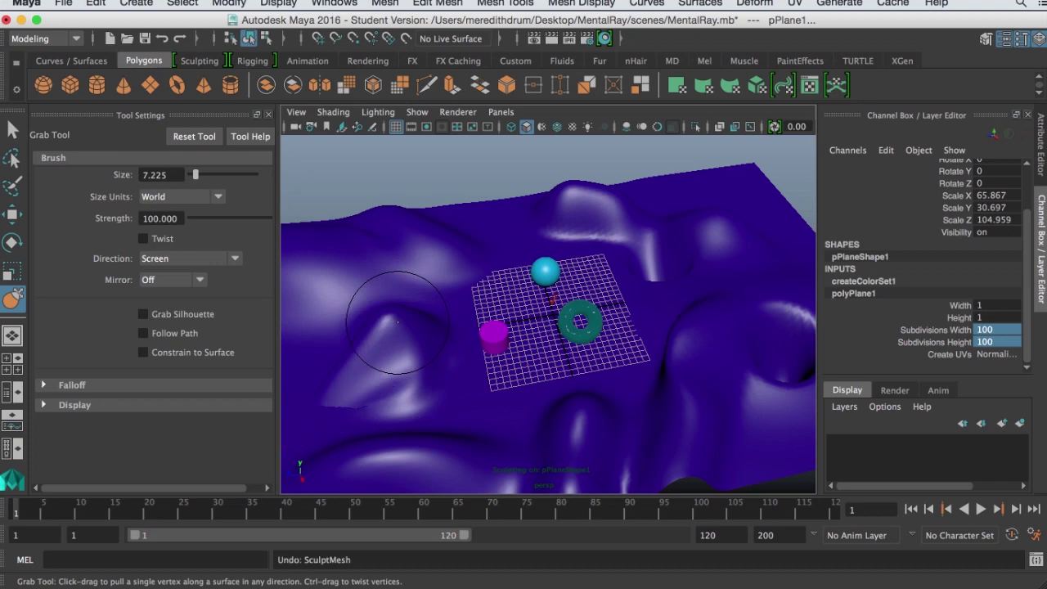
# - Try building up the terrain around the central grid with Wax Tool strokes
pyautogui.click(458, 6)
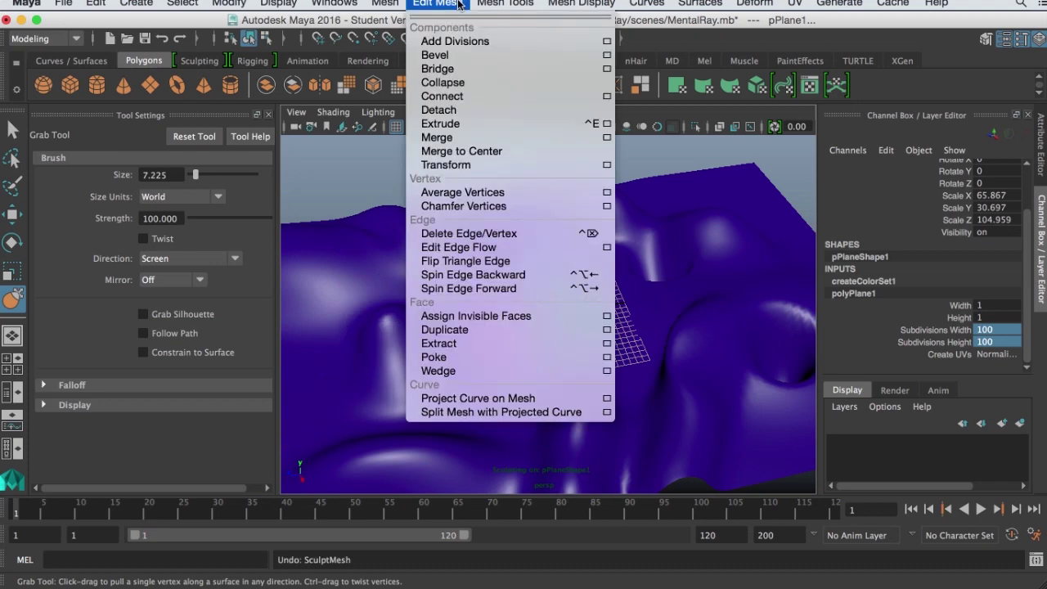
pyautogui.moveTo(505, 4)
pyautogui.moveTo(540, 209)
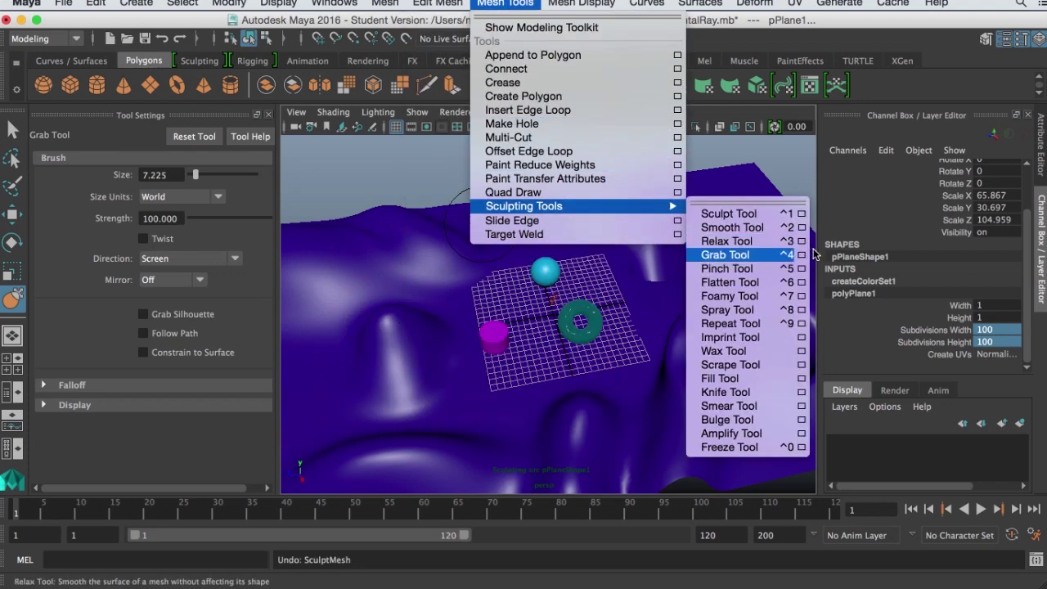
pyautogui.click(727, 350)
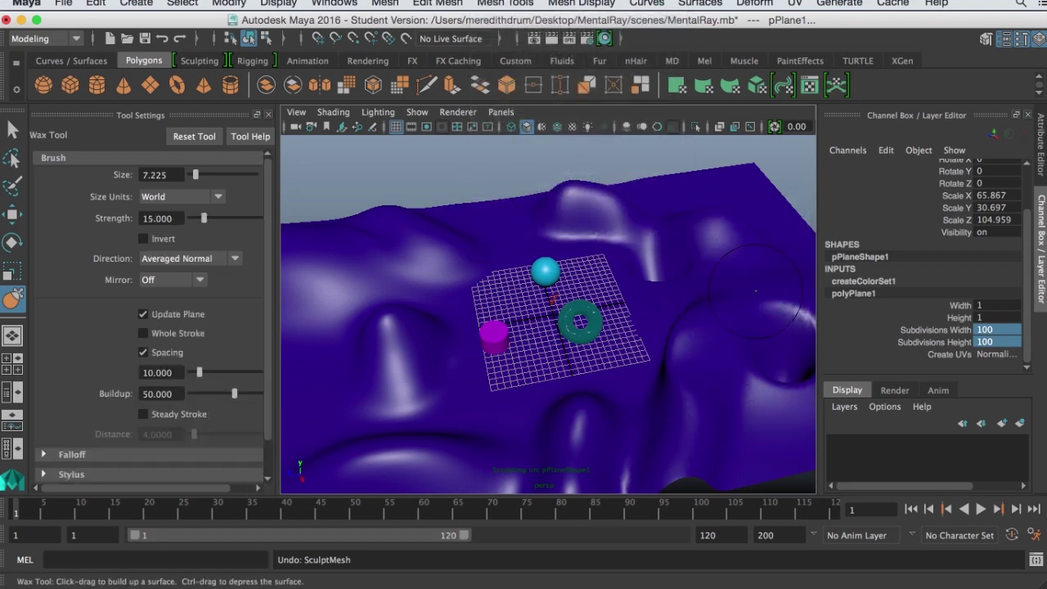
pyautogui.scroll(-5, 610, 265)
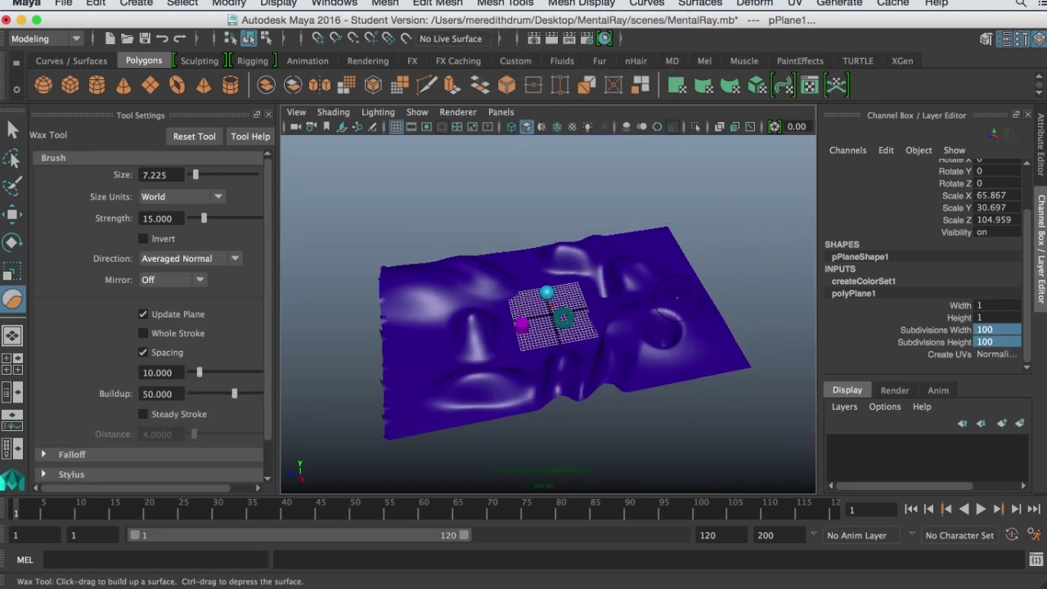
pyautogui.moveTo(670, 314)
pyautogui.mouseDown()
pyautogui.moveTo(648, 372)
pyautogui.moveTo(567, 390)
pyautogui.moveTo(473, 352)
pyautogui.moveTo(492, 289)
pyautogui.moveTo(585, 255)
pyautogui.moveTo(659, 329)
pyautogui.moveTo(490, 377)
pyautogui.moveTo(462, 280)
pyautogui.moveTo(413, 376)
pyautogui.moveTo(630, 356)
pyautogui.moveTo(716, 311)
pyautogui.mouseUp()
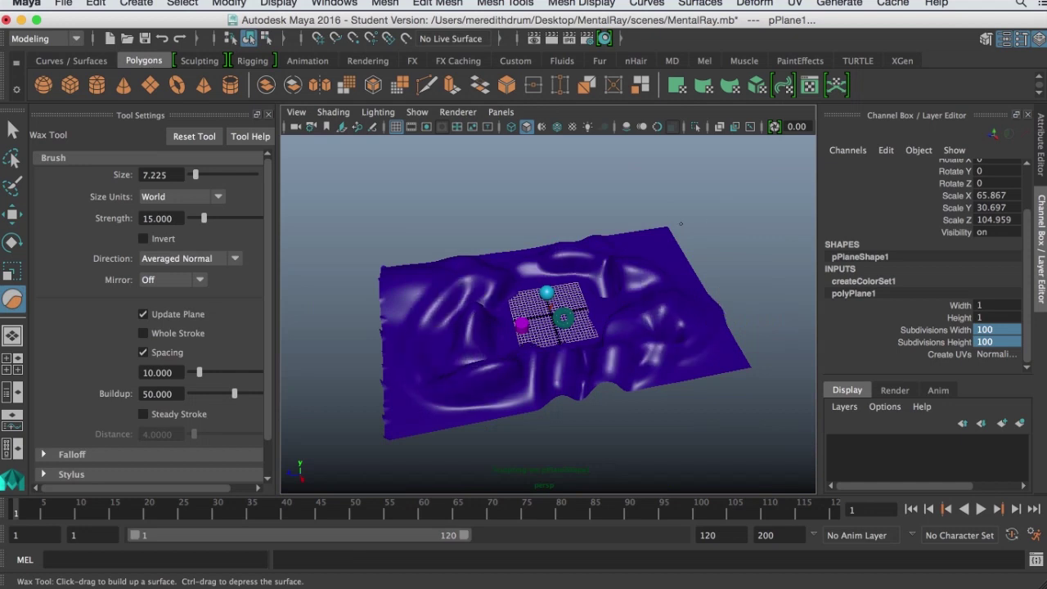
pyautogui.scroll(-4, 761, 256)
pyautogui.scroll(10, 761, 262)
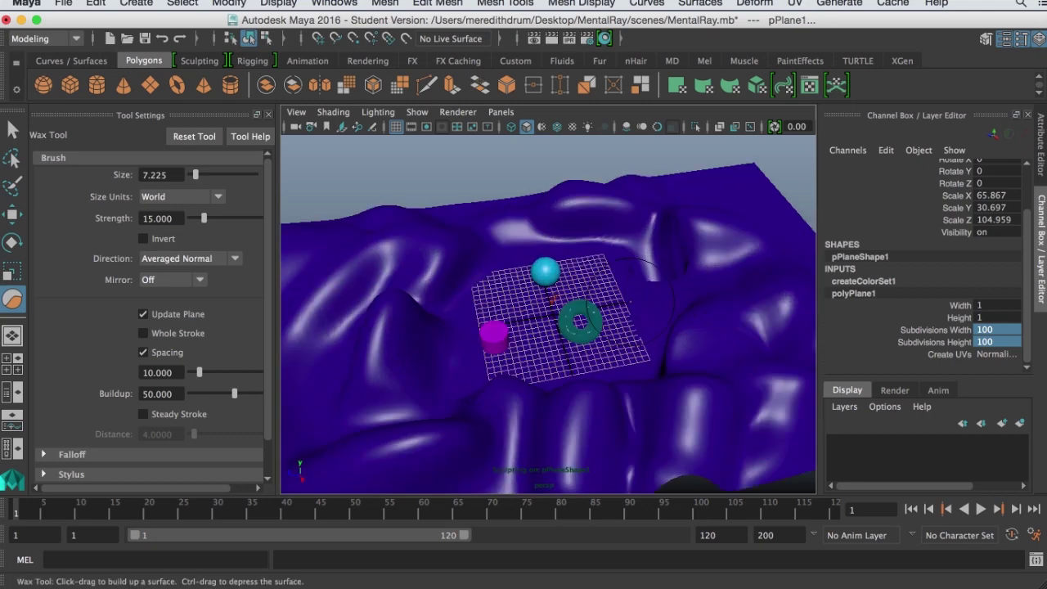
pyautogui.moveTo(627, 302)
pyautogui.mouseDown()
pyautogui.moveTo(644, 301)
pyautogui.moveTo(638, 360)
pyautogui.moveTo(507, 426)
pyautogui.moveTo(441, 409)
pyautogui.mouseUp()
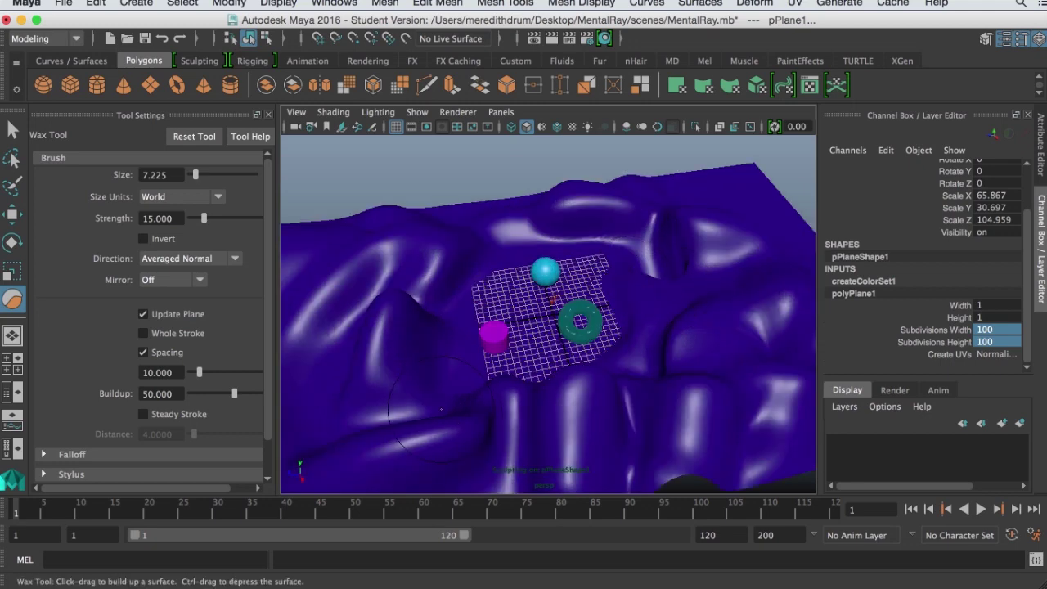
# - Try the Knife Tool on the terrain behind the blue sphere, and undo the knife and wax strokes
pyautogui.click(454, 3)
pyautogui.moveTo(495, 3)
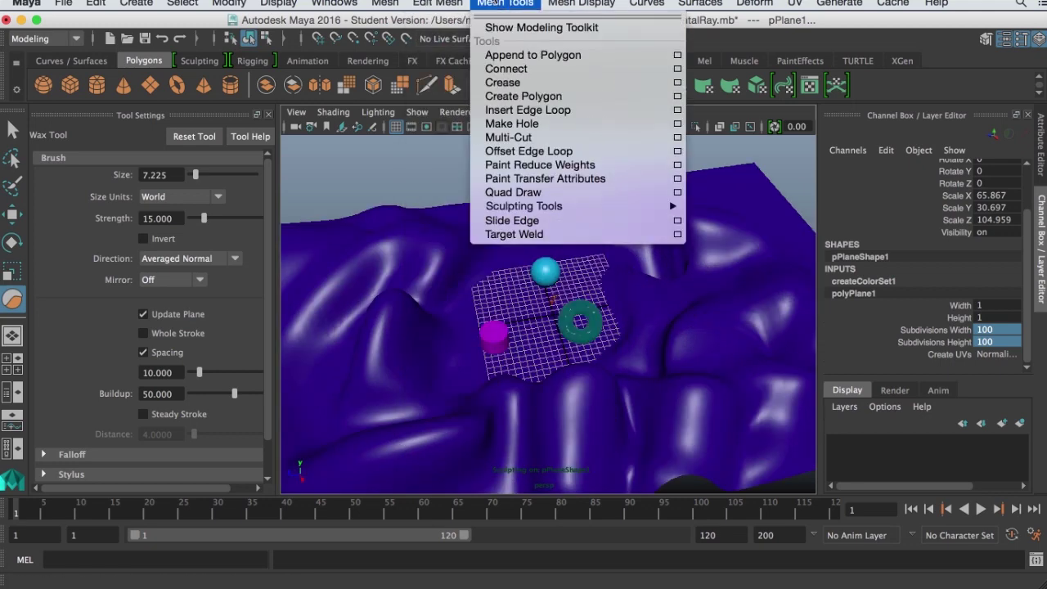
pyautogui.moveTo(524, 206)
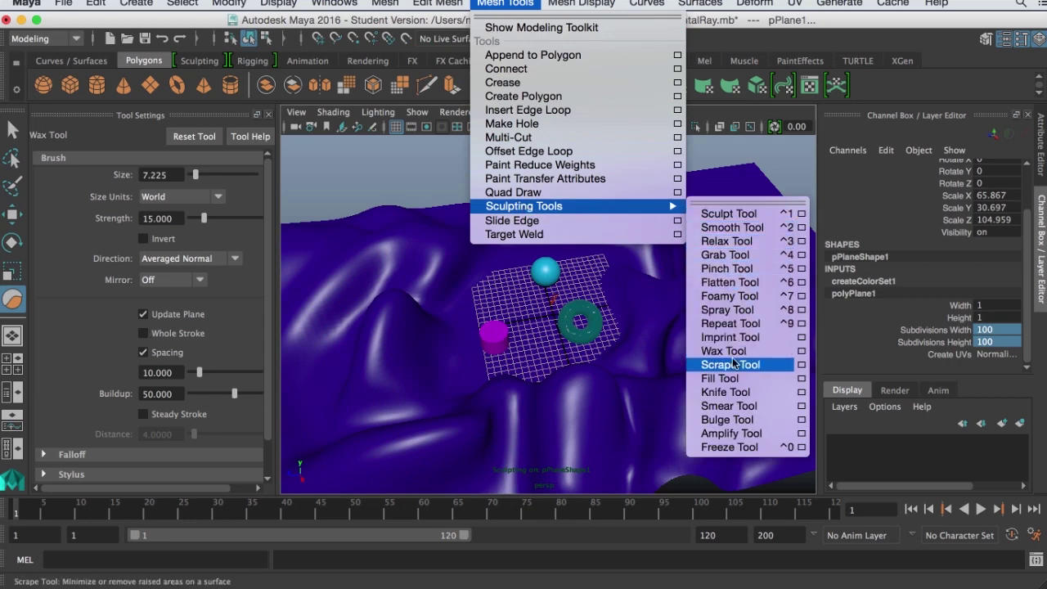
pyautogui.click(725, 393)
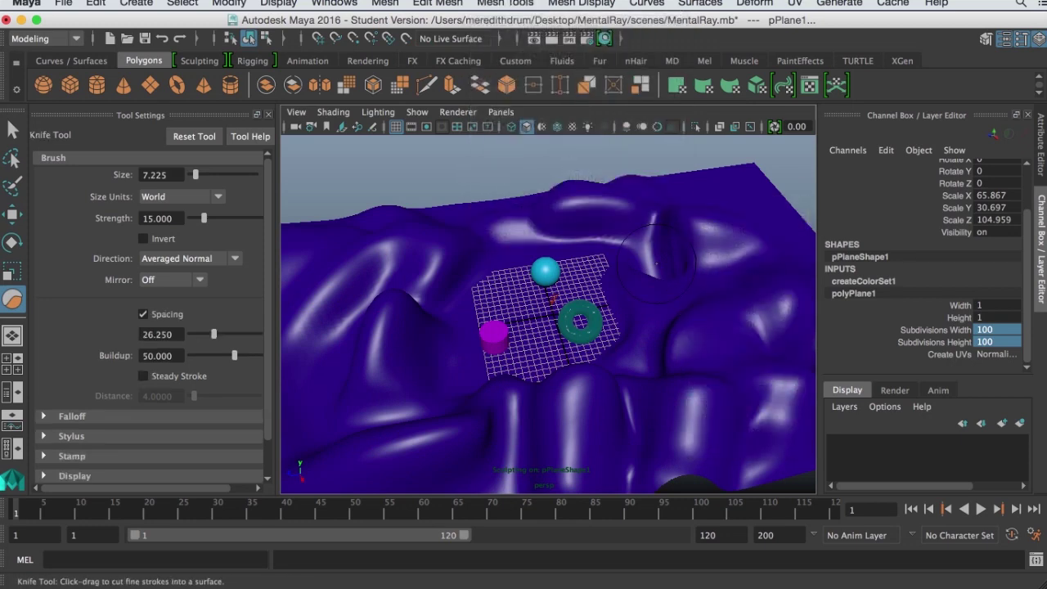
pyautogui.moveTo(566, 248)
pyautogui.mouseDown()
pyautogui.moveTo(539, 210)
pyautogui.moveTo(424, 297)
pyautogui.moveTo(437, 255)
pyautogui.moveTo(399, 296)
pyautogui.moveTo(413, 346)
pyautogui.moveTo(504, 393)
pyautogui.moveTo(577, 388)
pyautogui.moveTo(646, 327)
pyautogui.moveTo(669, 279)
pyautogui.mouseUp()
pyautogui.hotkey('ctrl', 'z')
pyautogui.hotkey('ctrl', 'z')
pyautogui.hotkey('ctrl', 'z')
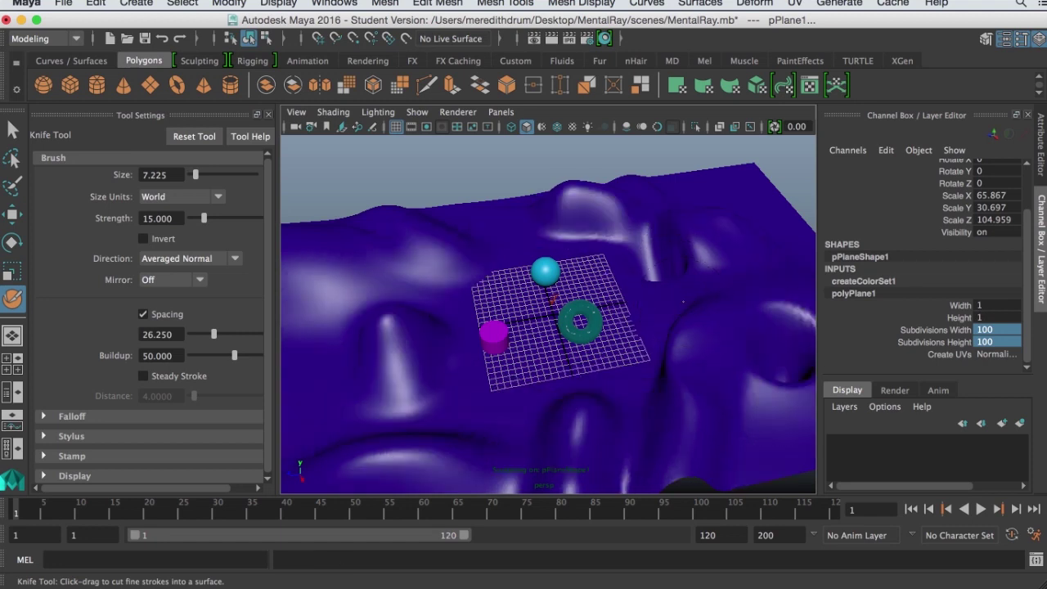
pyautogui.hotkey('ctrl', 'z')
# - Raise large hills and folds in the plane around the sphere, torus and cylinder with the Sculpt Tool
pyautogui.click(528, 4)
pyautogui.moveTo(514, 210)
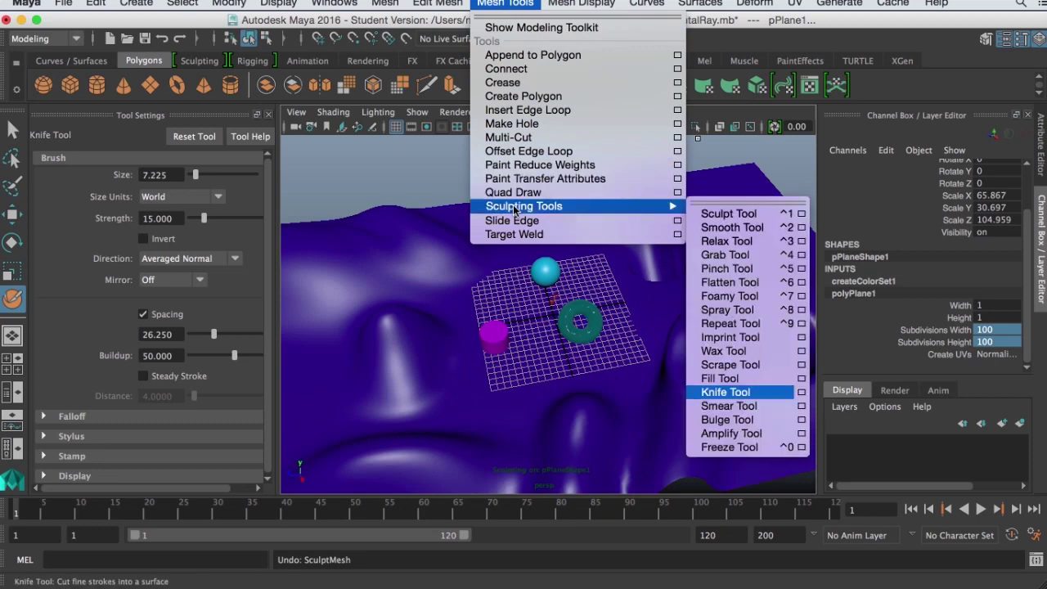
pyautogui.click(726, 214)
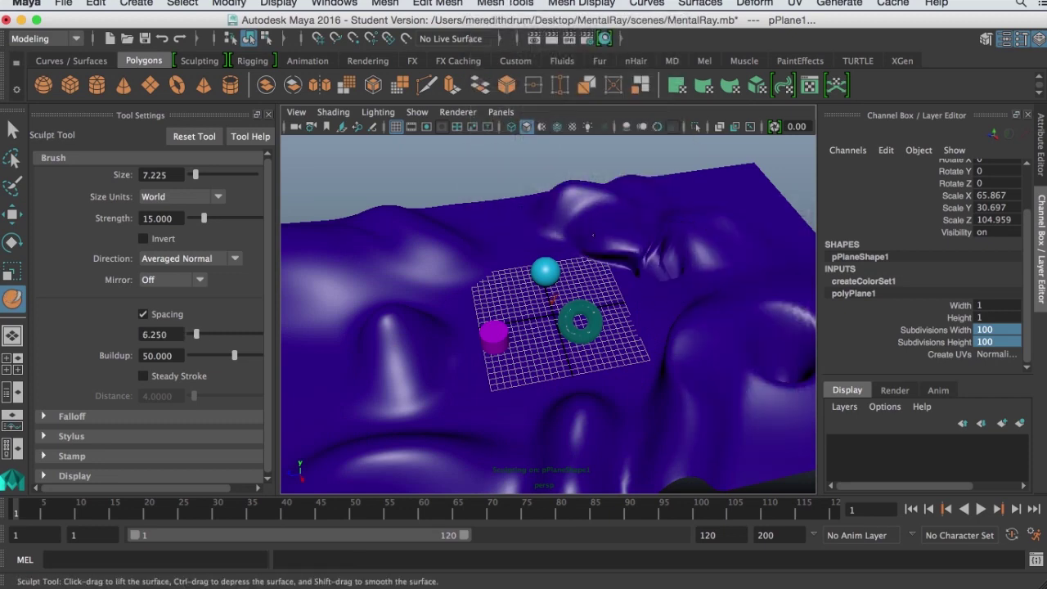
pyautogui.moveTo(593, 236)
pyautogui.mouseDown()
pyautogui.moveTo(442, 242)
pyautogui.moveTo(385, 327)
pyautogui.moveTo(368, 425)
pyautogui.moveTo(319, 379)
pyautogui.moveTo(467, 262)
pyautogui.moveTo(687, 214)
pyautogui.moveTo(614, 425)
pyautogui.moveTo(652, 383)
pyautogui.moveTo(748, 363)
pyautogui.moveTo(729, 292)
pyautogui.moveTo(646, 360)
pyautogui.mouseUp()
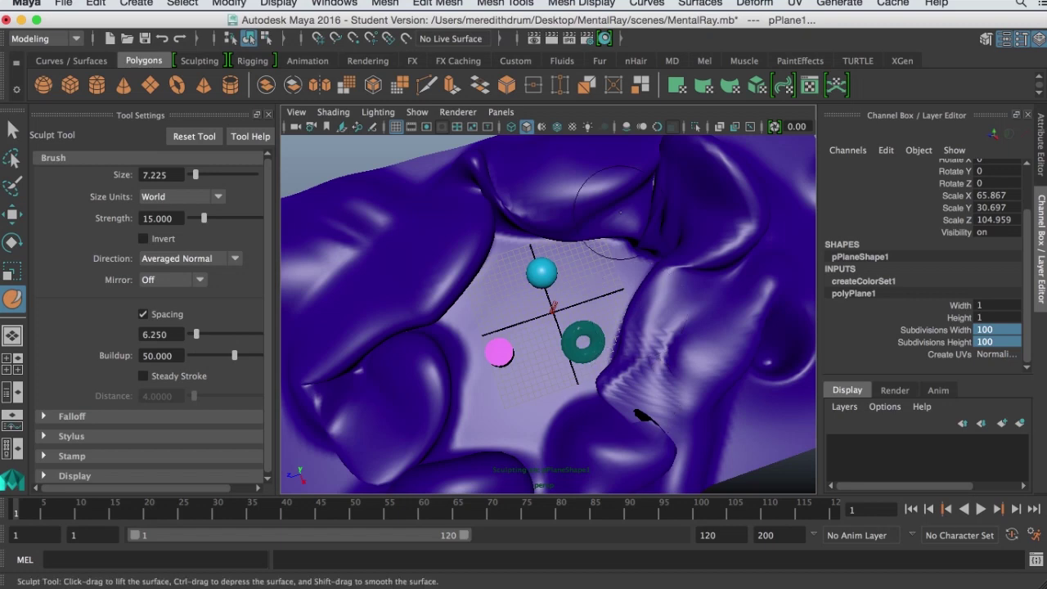
pyautogui.moveTo(489, 290)
pyautogui.mouseDown()
pyautogui.moveTo(446, 344)
pyautogui.moveTo(458, 425)
pyautogui.mouseUp()
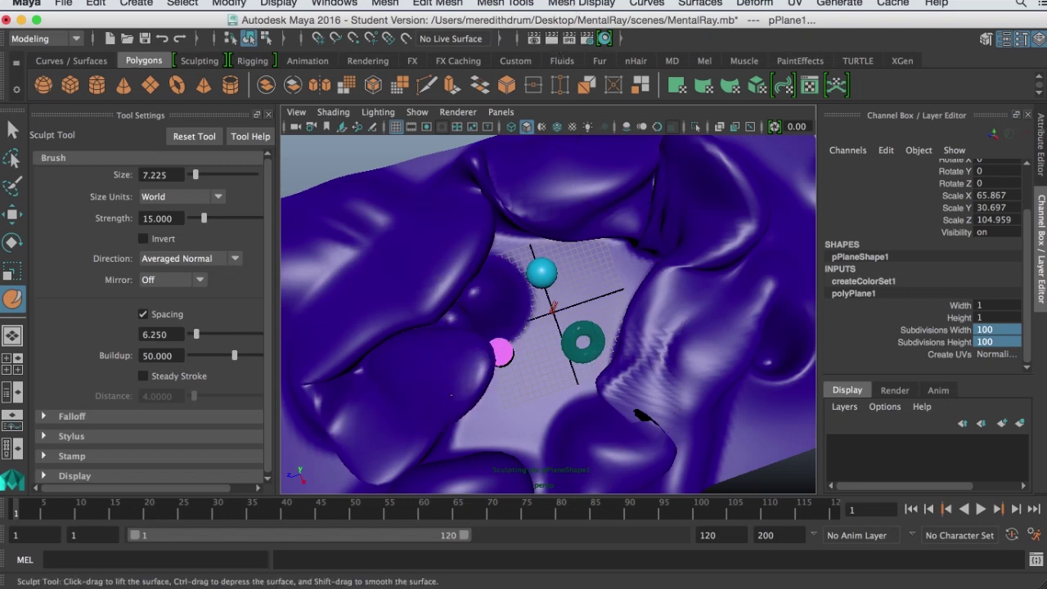
pyautogui.keyDown('alt'); pyautogui.moveTo(477, 369); pyautogui.dragTo(478, 289); pyautogui.keyUp('alt')
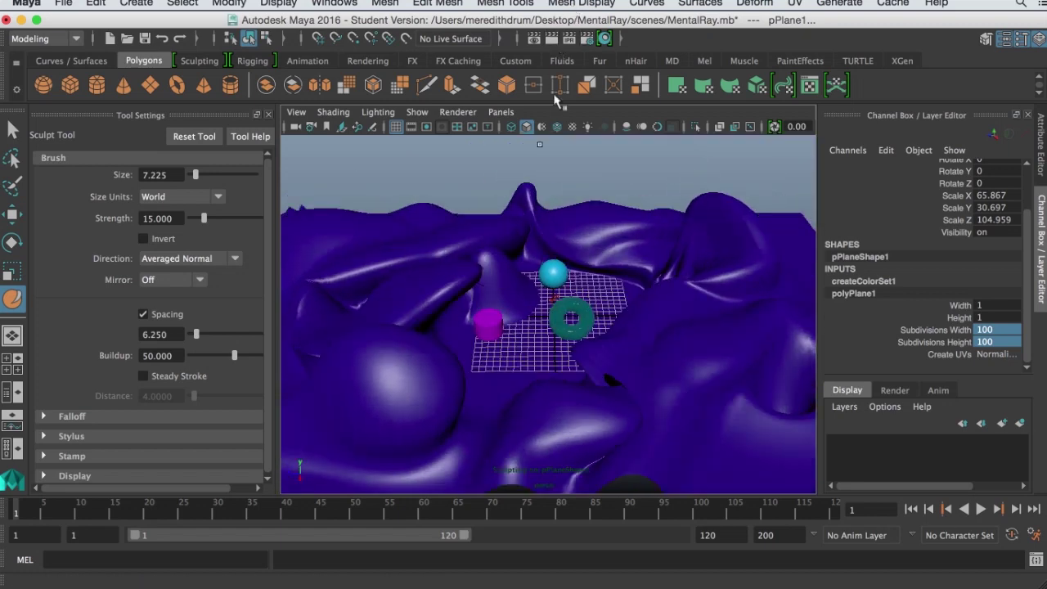
# - Leave sculpting for the Select Tool, inspect the sculpted plane's mesh, and deselect it
pyautogui.scroll(-5, 549, 311)
pyautogui.press('q')
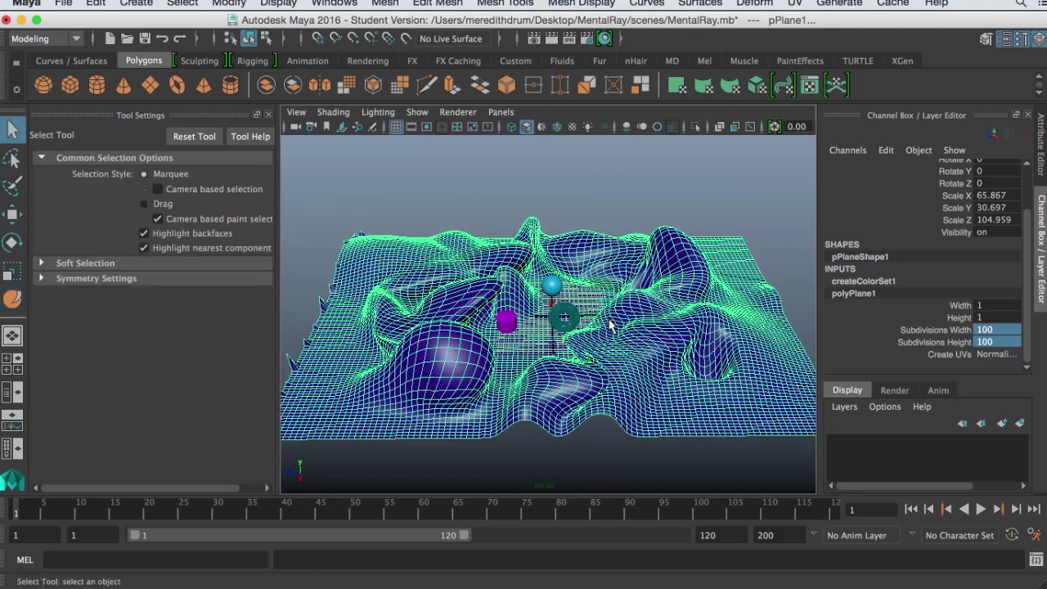
pyautogui.scroll(6, 631, 343)
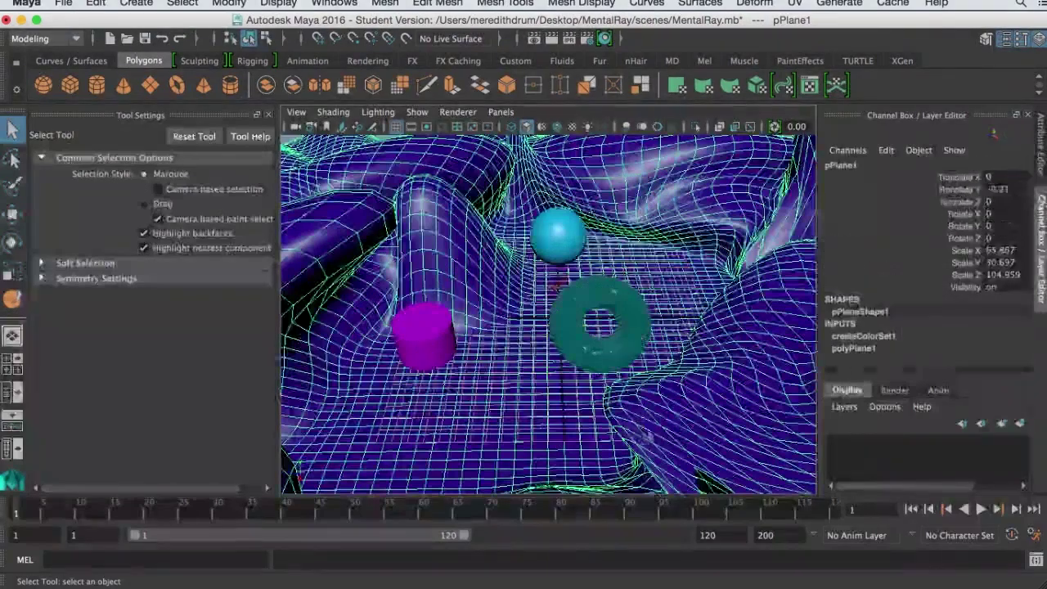
pyautogui.keyDown('alt'); pyautogui.moveTo(641, 426); pyautogui.dragTo(641, 374); pyautogui.keyUp('alt')
pyautogui.scroll(-5, 641, 377)
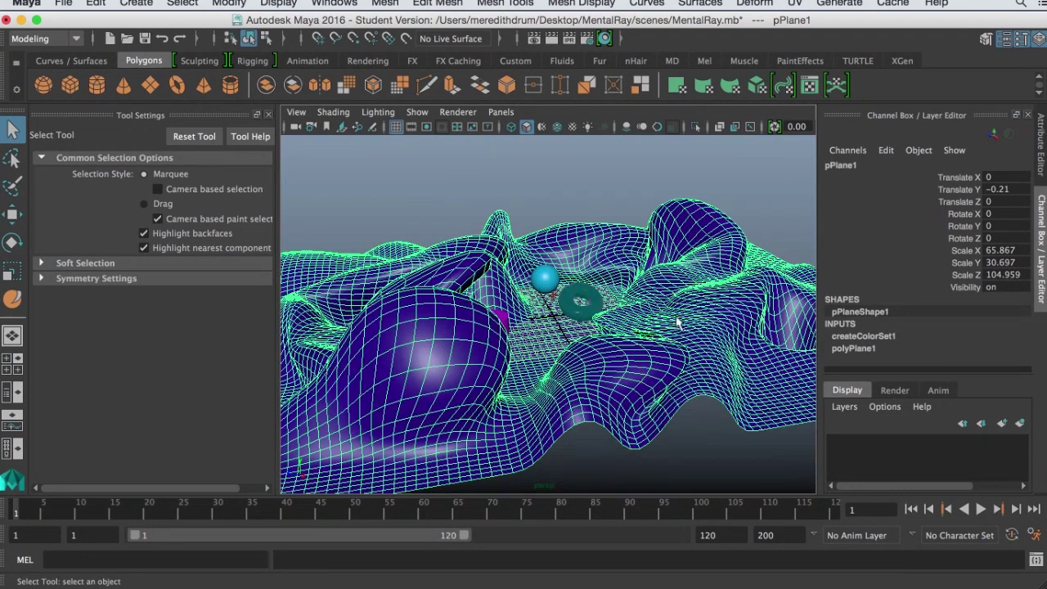
pyautogui.click(618, 176)
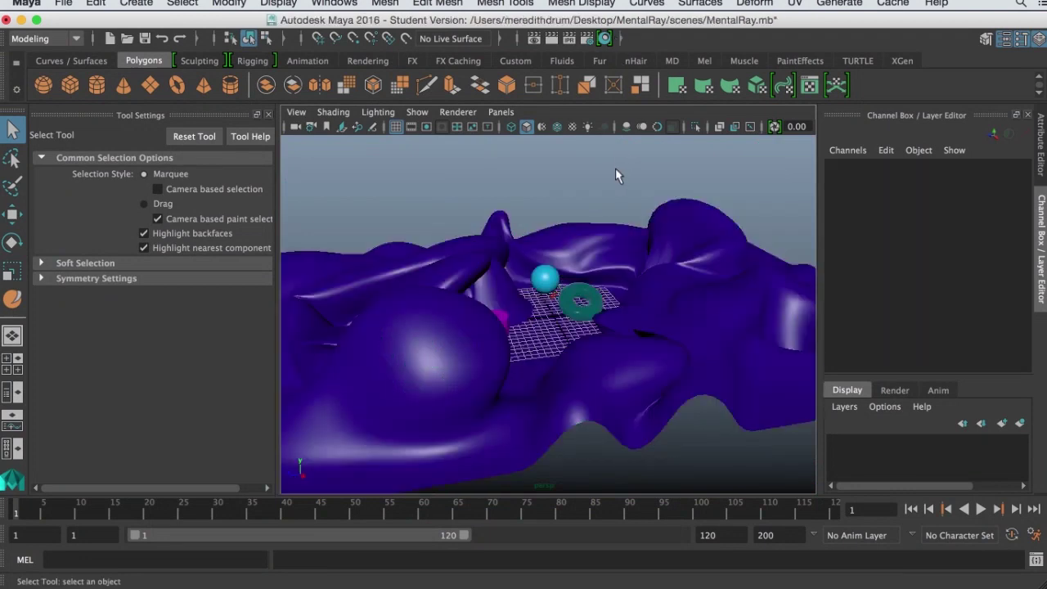
# - Browse the PaintEffects, Animation, Rigging and Sculpting shelves, return to Polygons, and close the tool settings
pyautogui.click(800, 61)
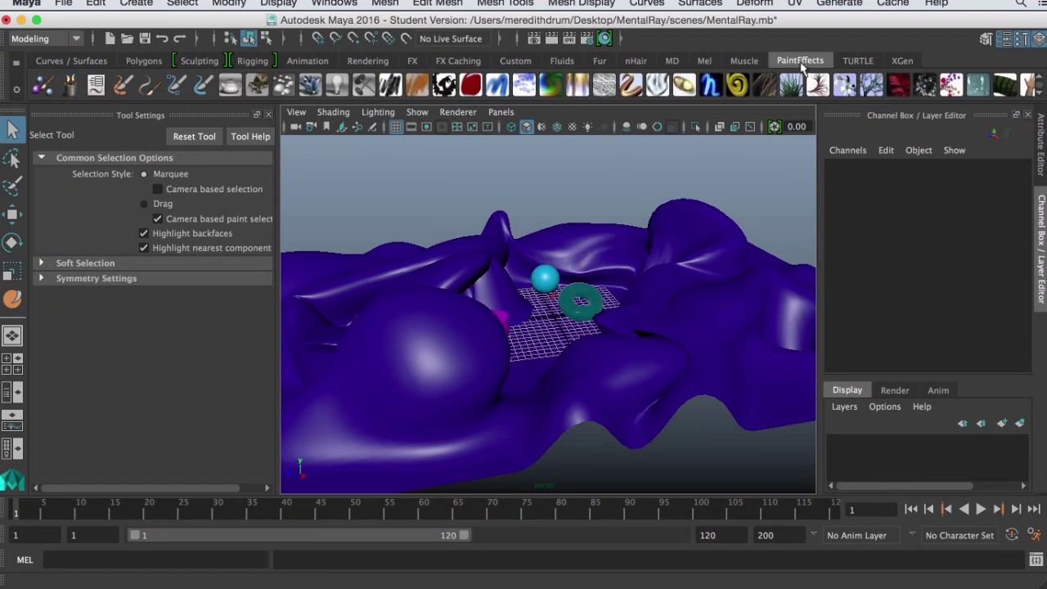
pyautogui.click(750, 62)
pyautogui.click(308, 62)
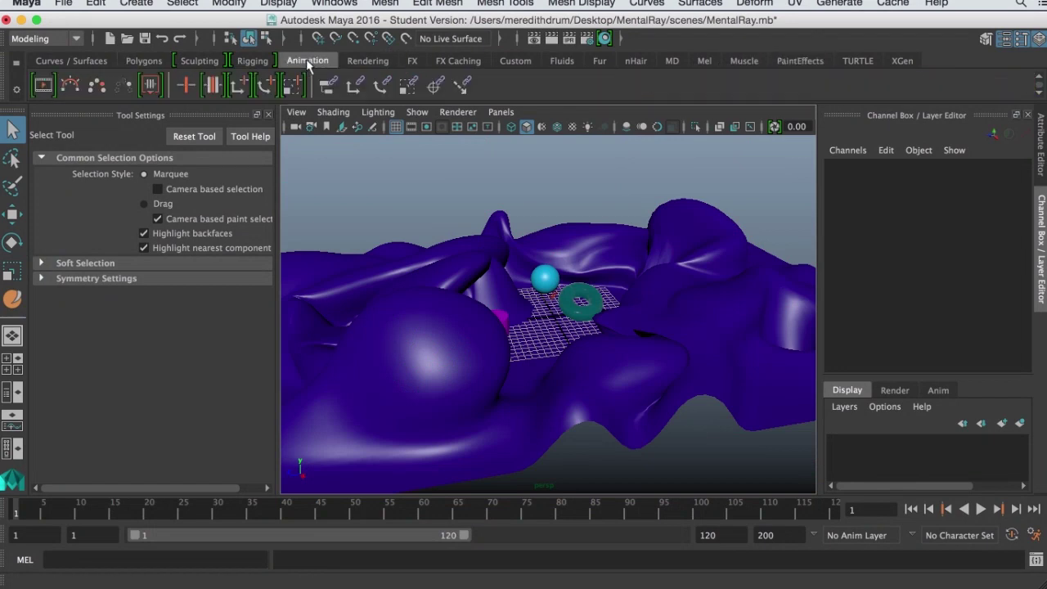
pyautogui.click(252, 62)
pyautogui.click(201, 63)
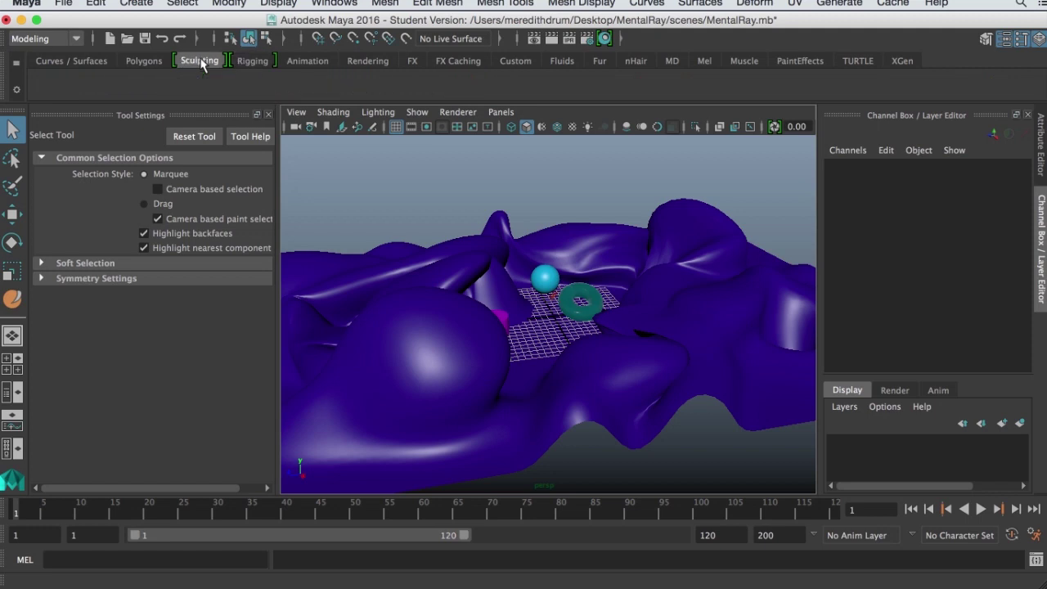
pyautogui.click(156, 62)
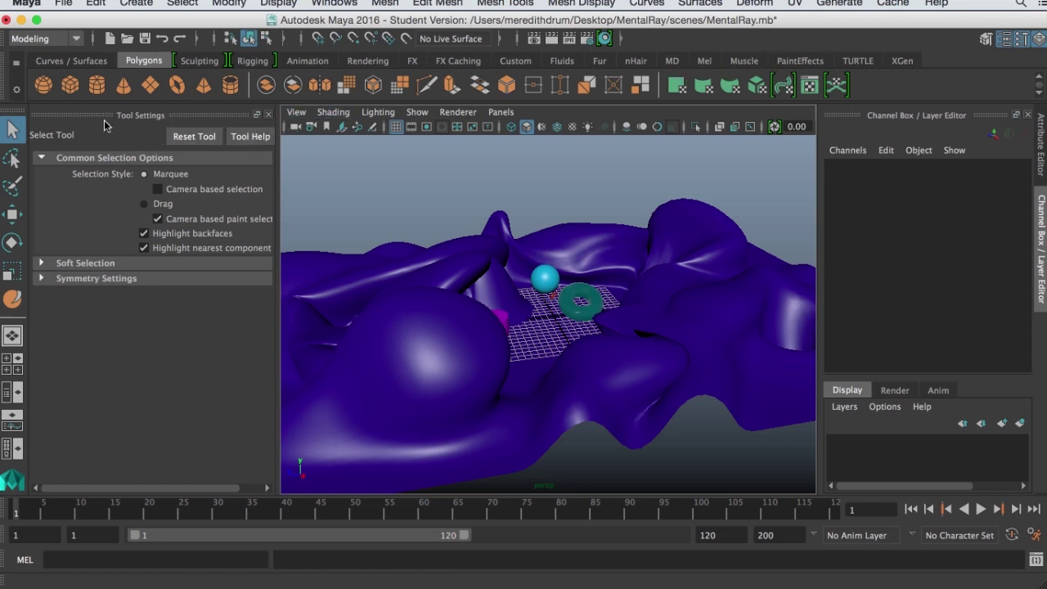
pyautogui.click(269, 116)
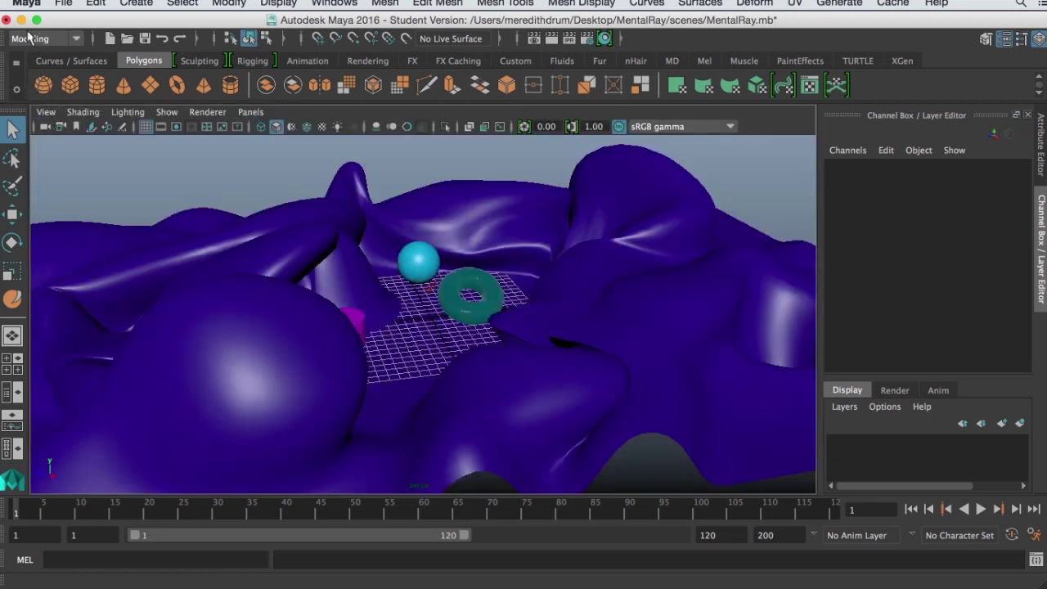
# - Examine the shelf files available for loading in Maya's shelves folder, and leave without loading one
pyautogui.click(17, 90)
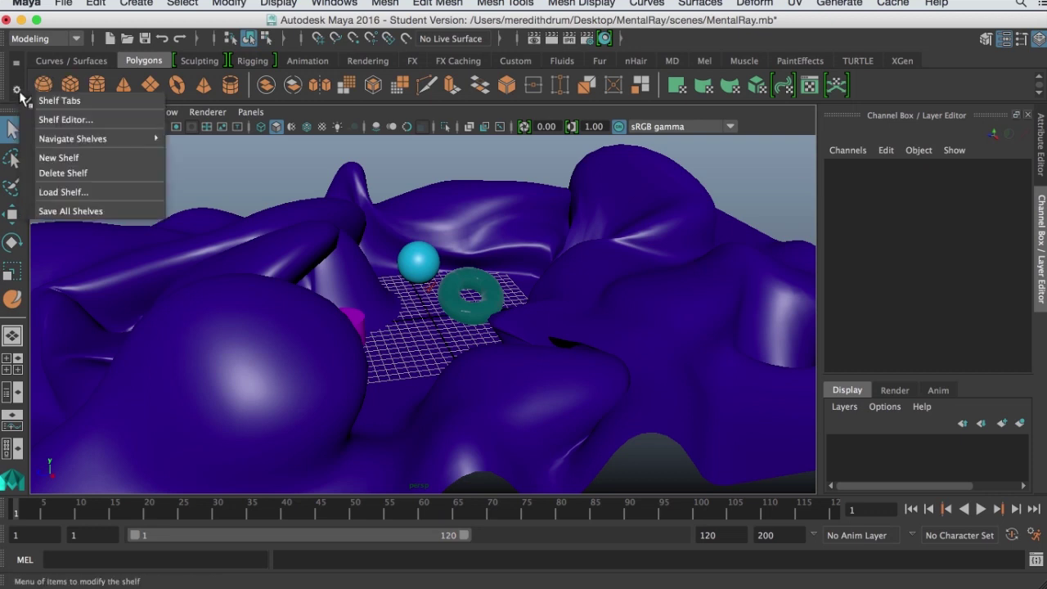
pyautogui.click(58, 195)
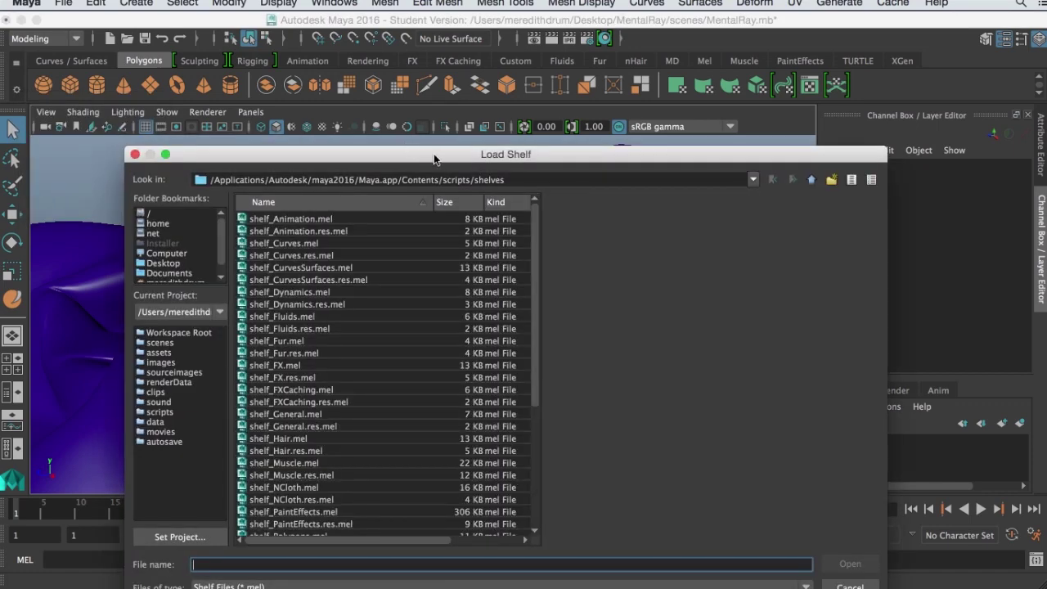
pyautogui.scroll(-4, 339, 282)
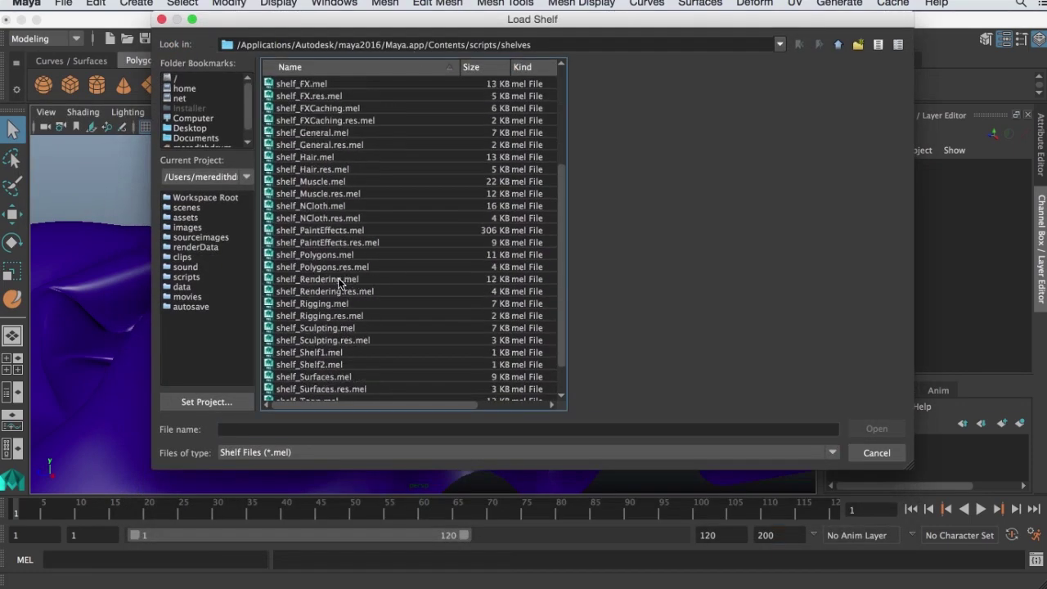
pyautogui.scroll(4, 340, 283)
pyautogui.scroll(-1, 358, 340)
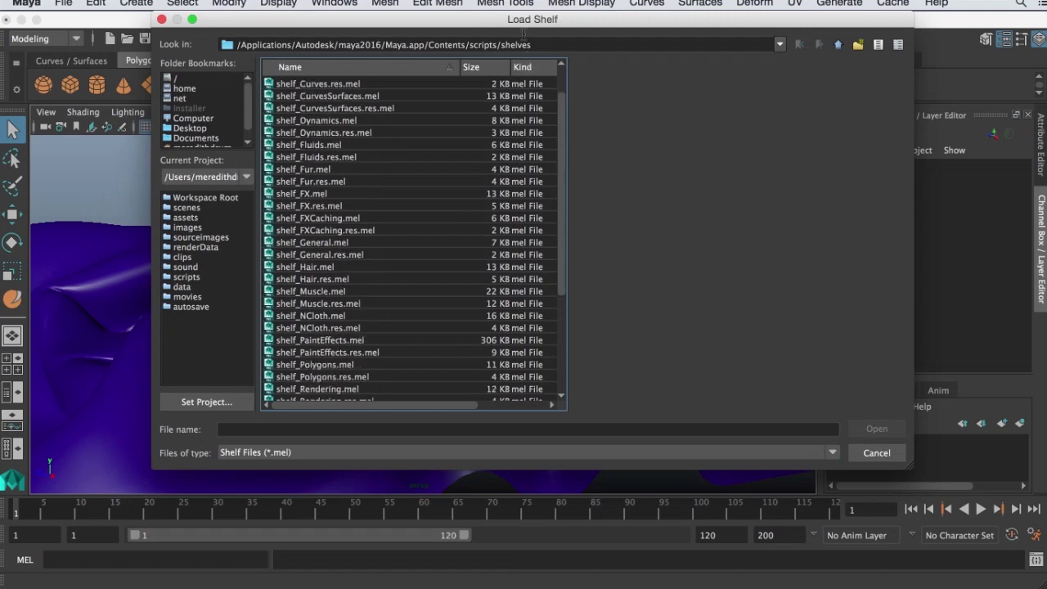
pyautogui.moveTo(521, 33); pyautogui.dragTo(479, 22)
pyautogui.scroll(-4, 317, 327)
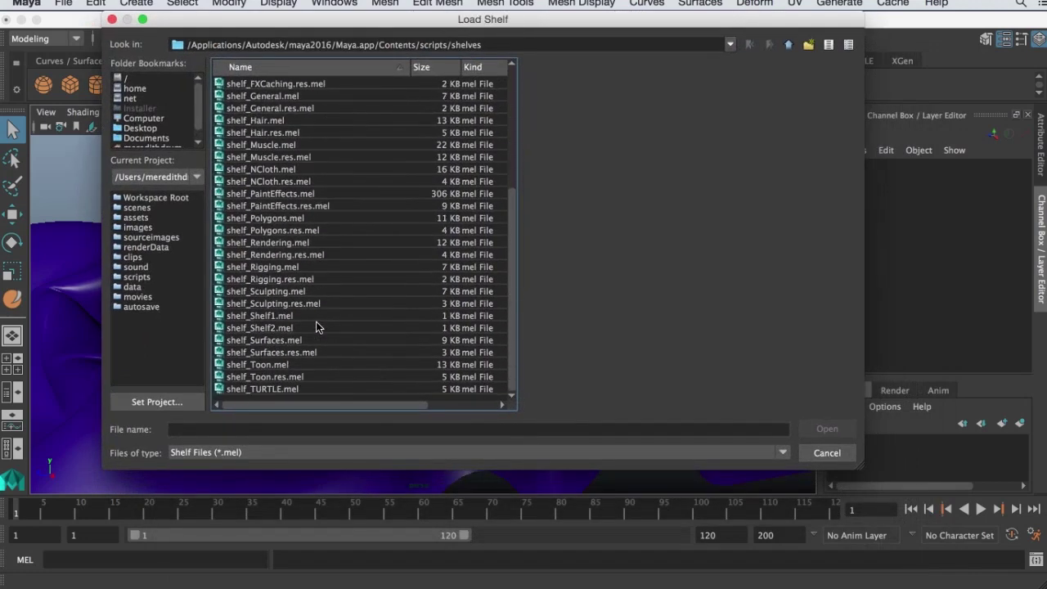
pyautogui.scroll(4, 318, 327)
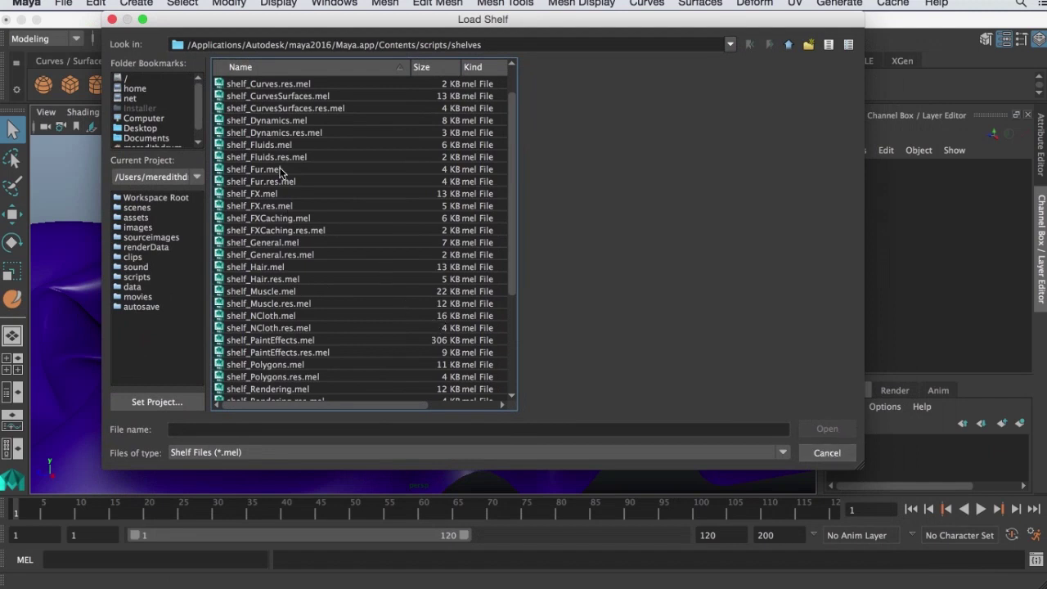
pyautogui.click(278, 169)
pyautogui.click(829, 454)
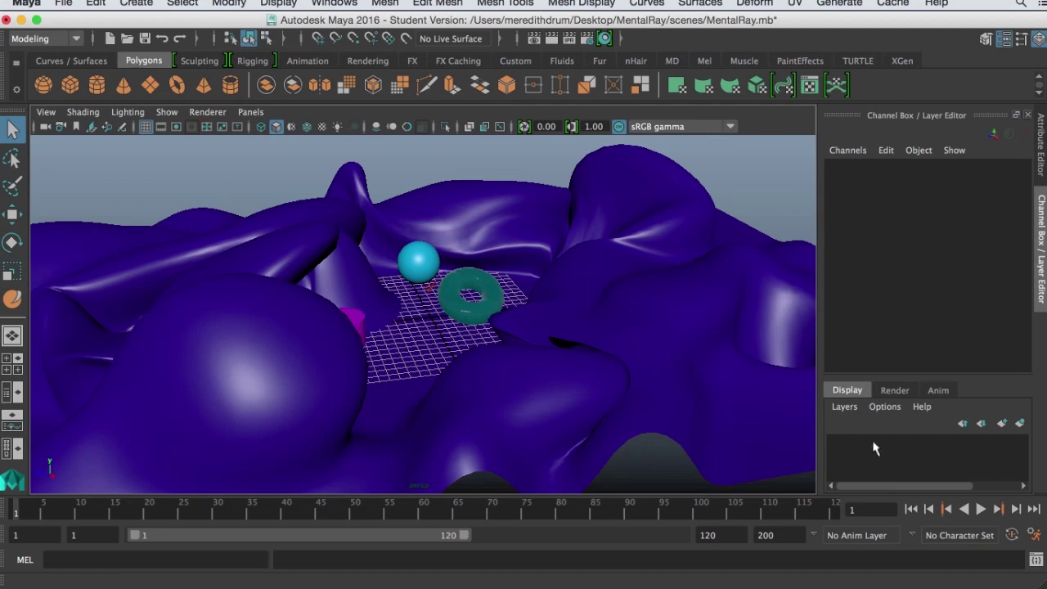
# - Display the PaintEffects shelf and select the sculpted terrain plane
pyautogui.click(602, 63)
pyautogui.click(795, 63)
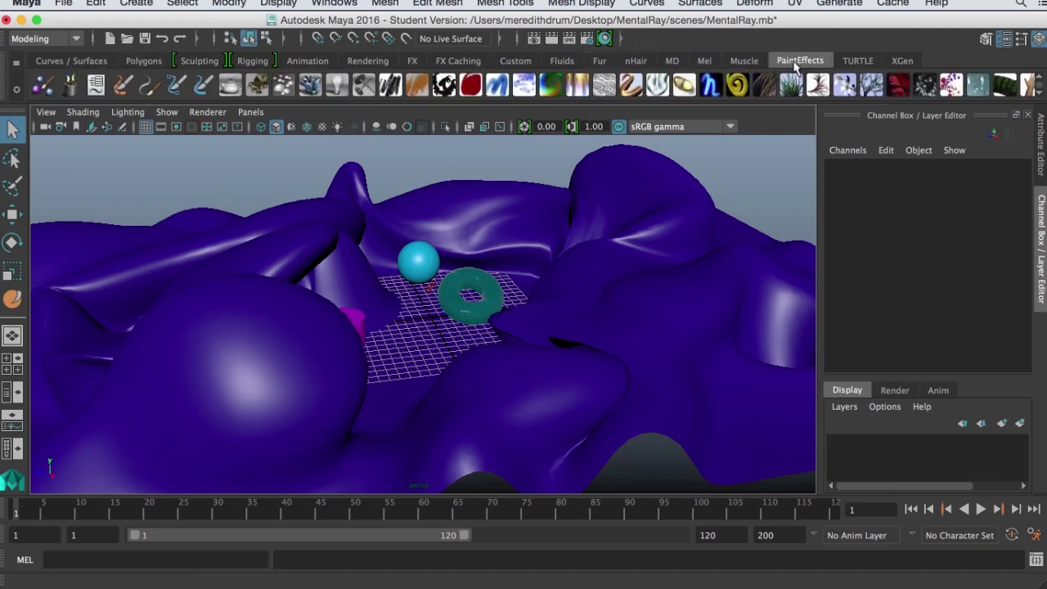
pyautogui.click(598, 280)
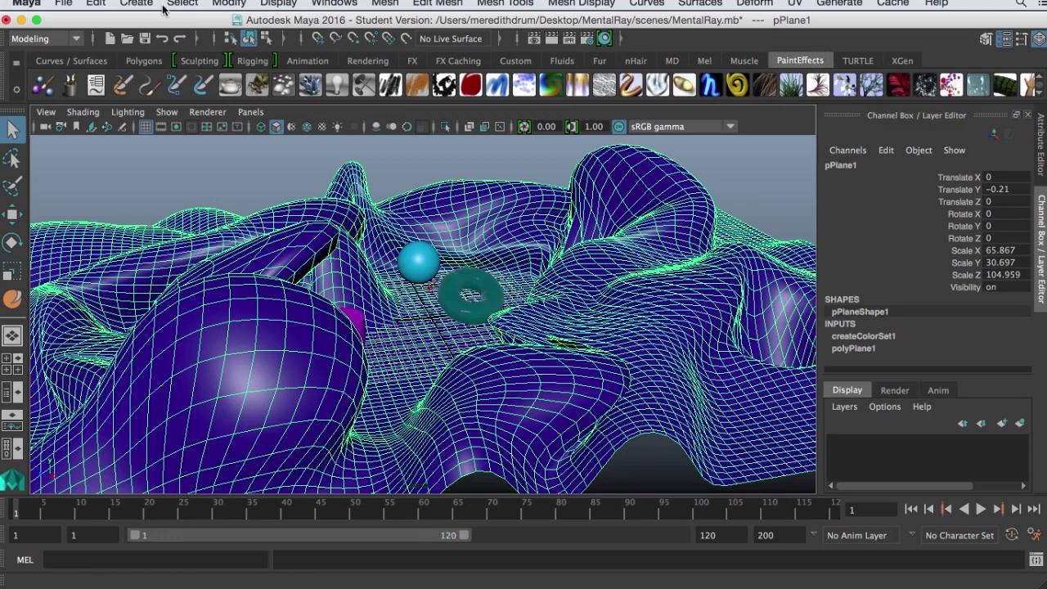
pyautogui.click(15, 88)
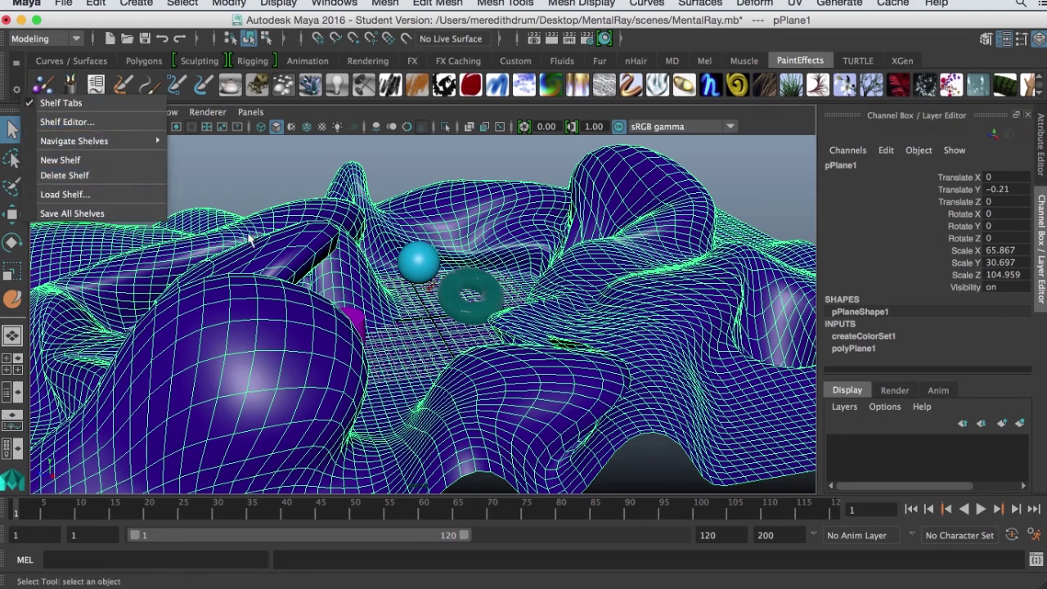
pyautogui.click(249, 238)
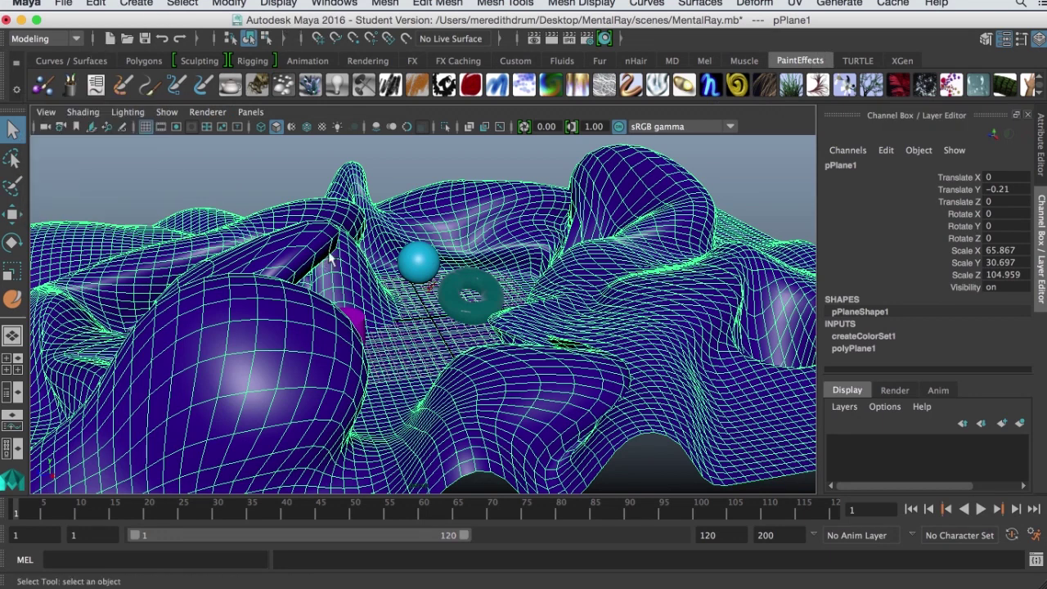
# - Open the Visor, enlarge its window, and look through the Paint Effects brush folders
pyautogui.click(74, 95)
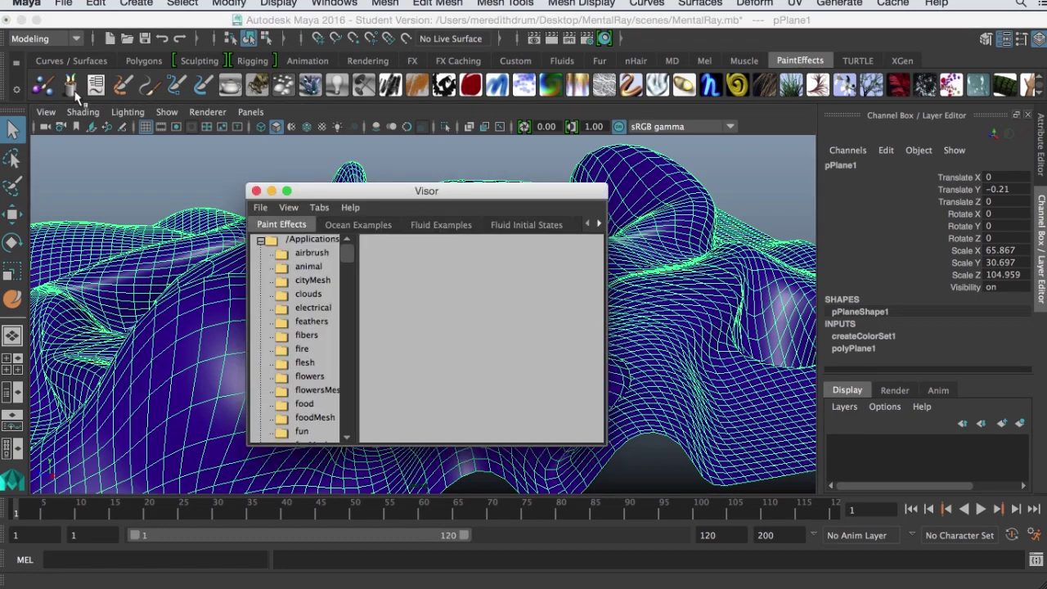
pyautogui.moveTo(405, 197); pyautogui.dragTo(356, 43)
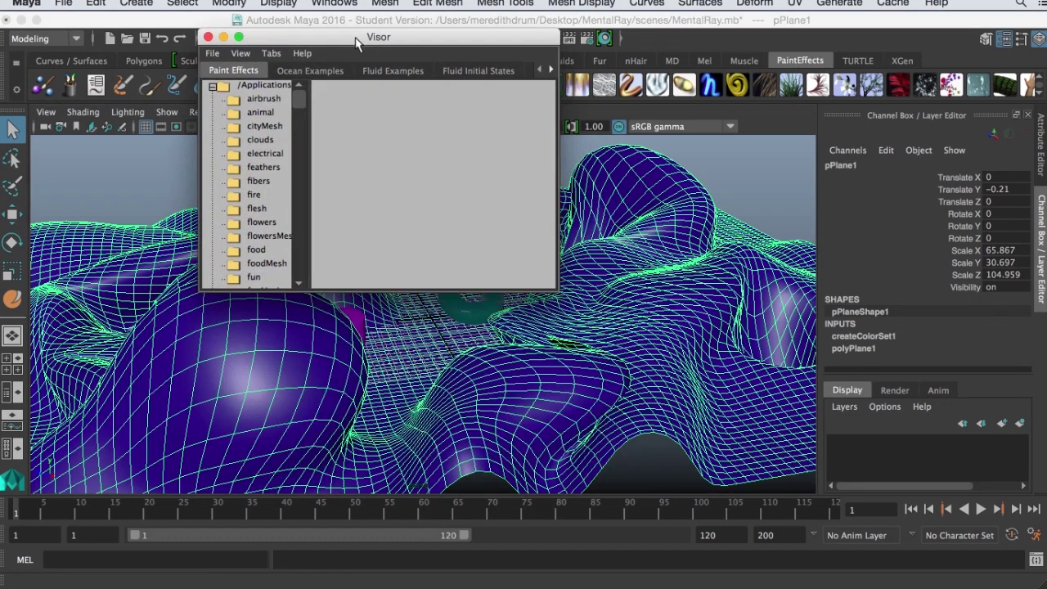
pyautogui.moveTo(563, 280); pyautogui.dragTo(591, 446)
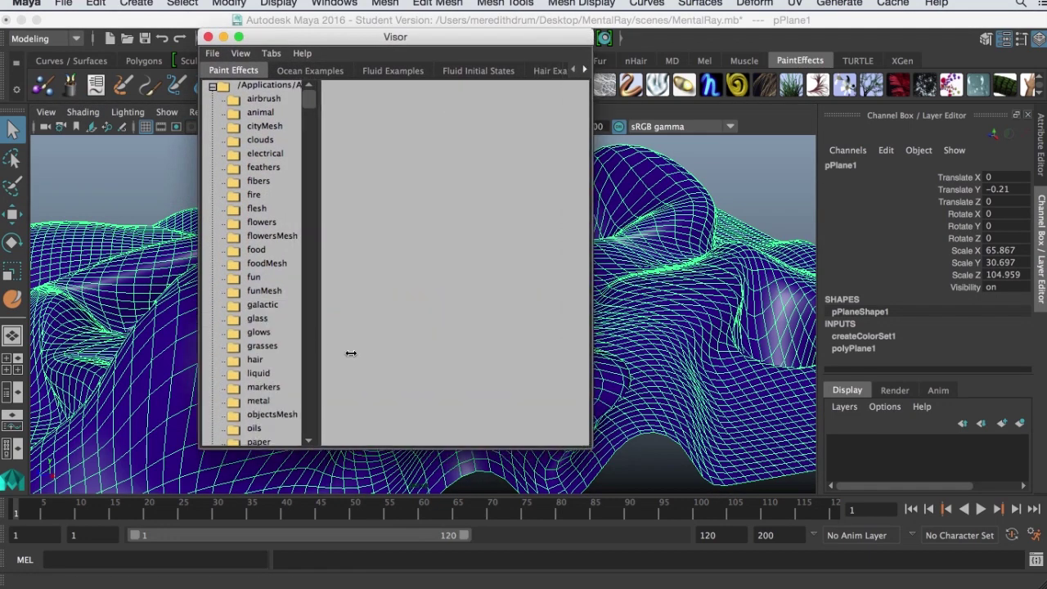
pyautogui.scroll(-10, 274, 301)
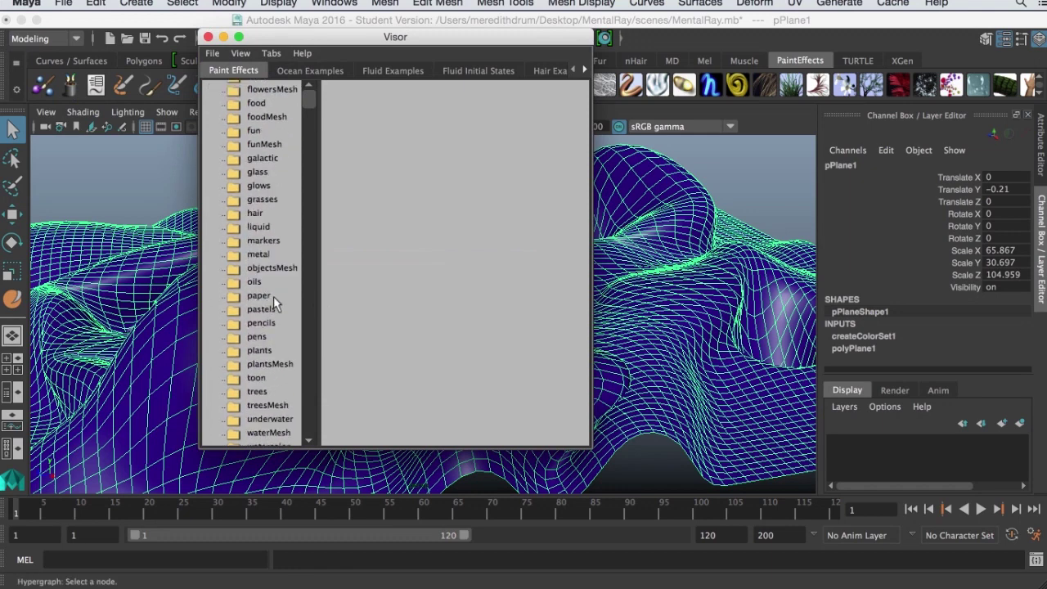
pyautogui.scroll(10, 274, 303)
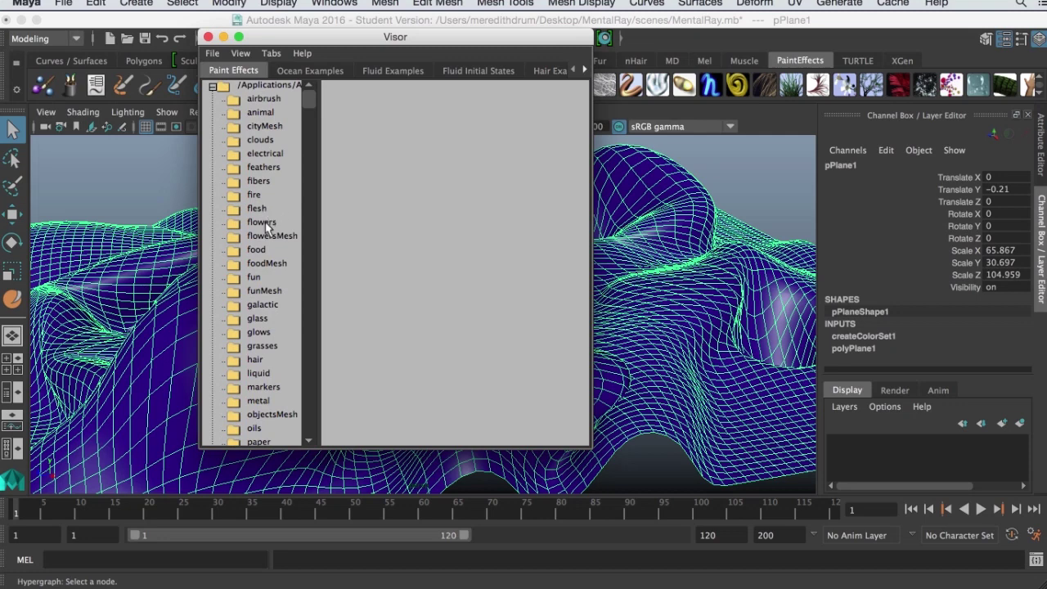
# - Load the dahliaPink brush from the flowers folder and close the Visor
pyautogui.click(263, 222)
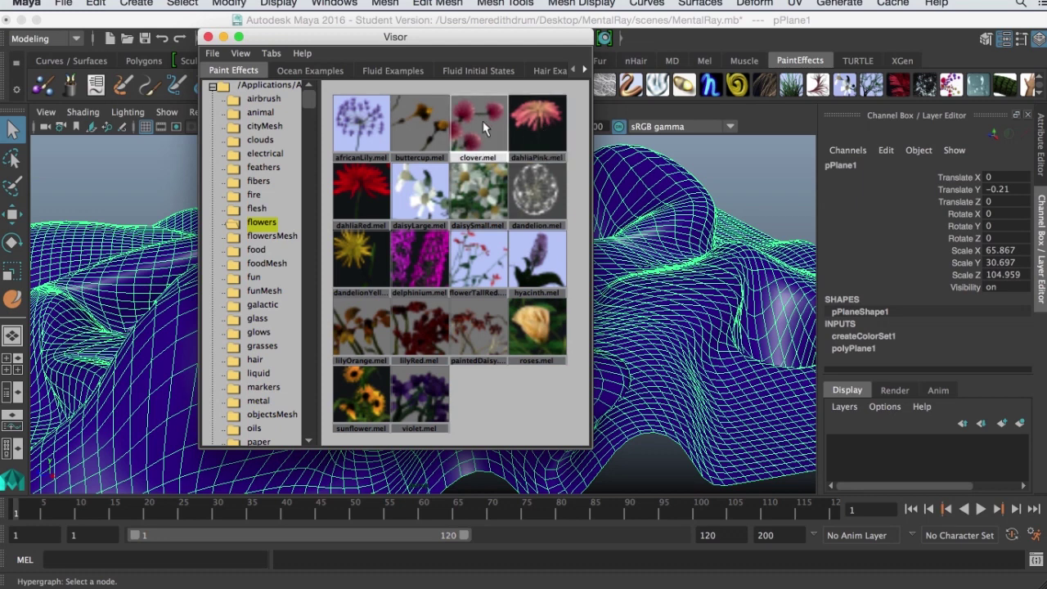
pyautogui.click(537, 127)
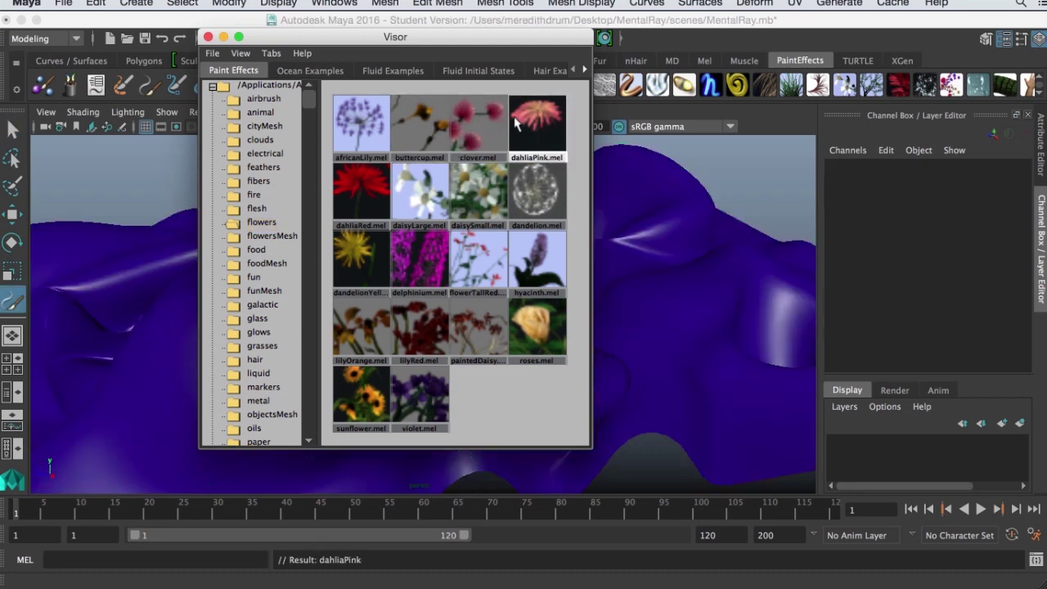
pyautogui.click(208, 37)
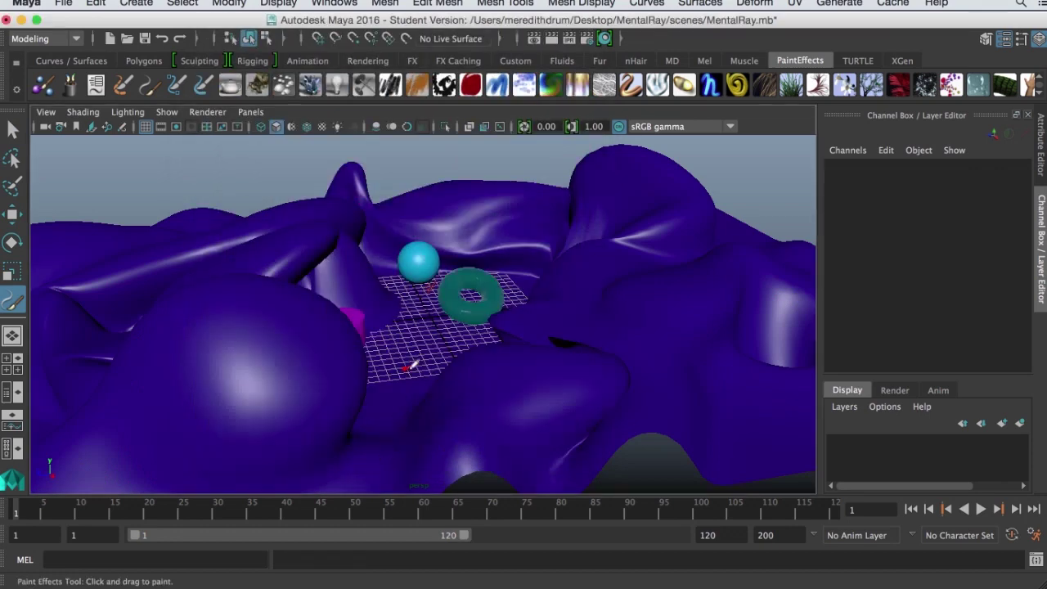
# - Paint several dahliaPink strokes across the flat ground in front of the torus and beside the cylinder
pyautogui.moveTo(476, 346); pyautogui.dragTo(491, 332)
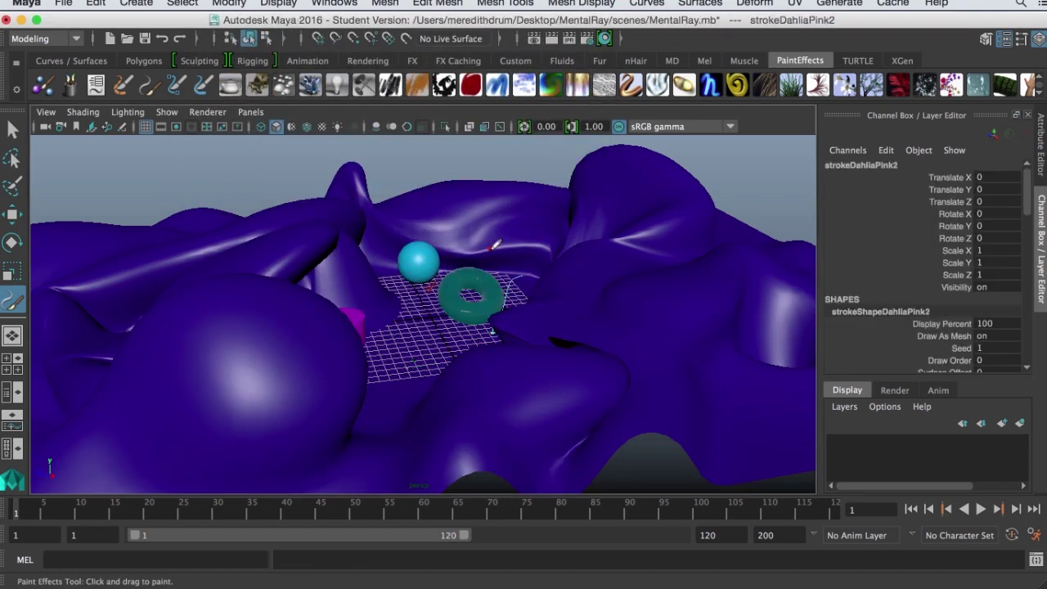
pyautogui.moveTo(424, 360)
pyautogui.mouseDown()
pyautogui.moveTo(496, 372)
pyautogui.moveTo(491, 384)
pyautogui.moveTo(537, 352)
pyautogui.moveTo(532, 362)
pyautogui.mouseUp()
pyautogui.scroll(5, 491, 380)
pyautogui.keyDown('alt'); pyautogui.moveTo(531, 362); pyautogui.dragTo(570, 357, button='right'); pyautogui.keyUp('alt')
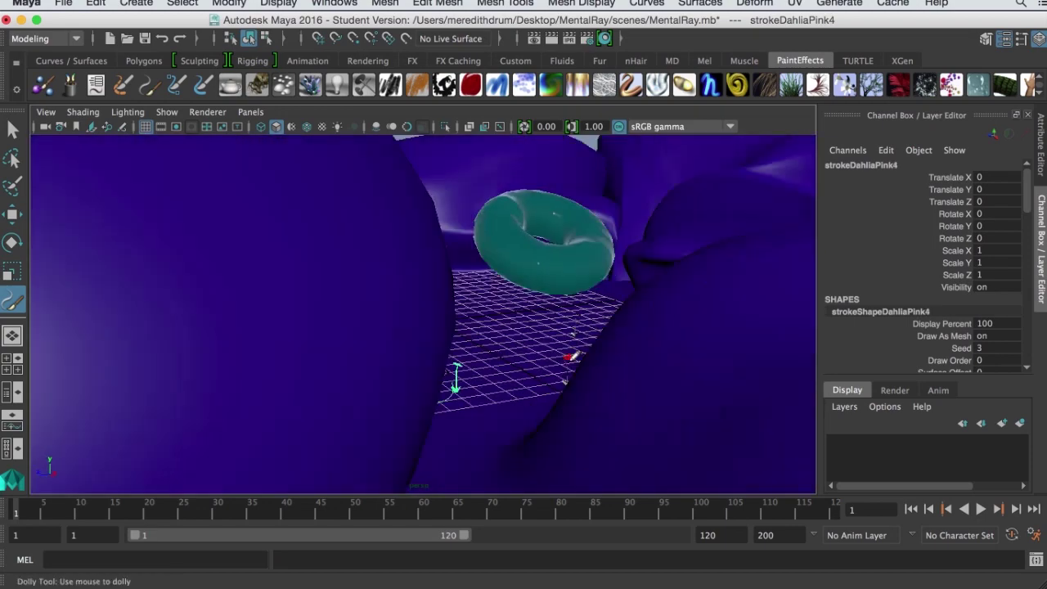
pyautogui.scroll(-5, 570, 357)
pyautogui.scroll(8, 568, 357)
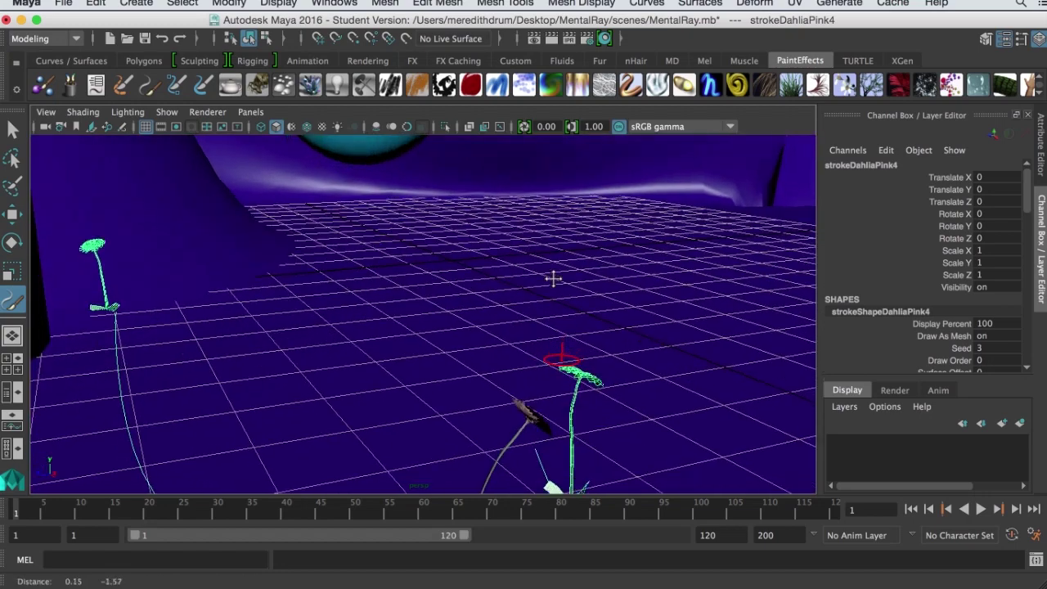
pyautogui.scroll(-5, 557, 327)
pyautogui.click(555, 344)
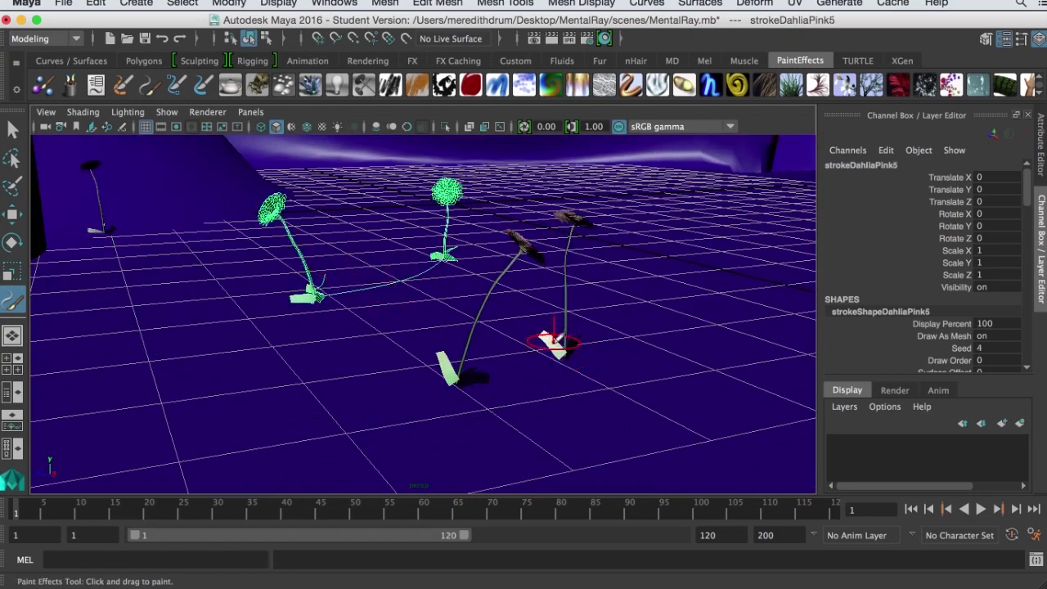
pyautogui.moveTo(555, 343); pyautogui.dragTo(725, 327)
# - Save the MentalRay.mb scene with a close, low view of the painted dahlias beside the cylinder
pyautogui.scroll(-8, 712, 352)
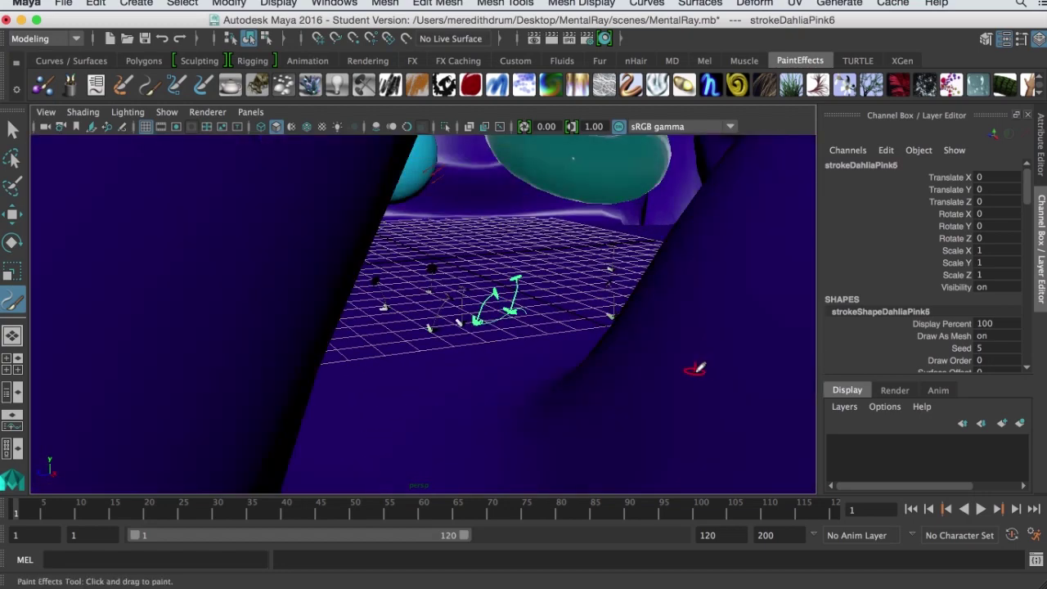
pyautogui.scroll(10, 696, 369)
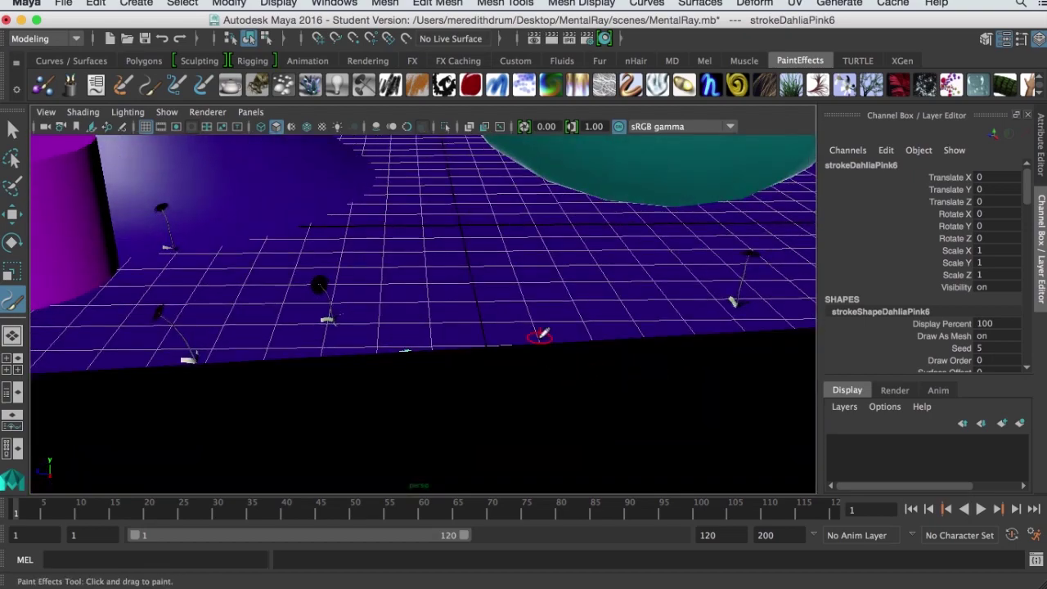
pyautogui.moveTo(540, 336)
pyautogui.keyDown('alt'); pyautogui.mouseDown()
pyautogui.moveTo(594, 334)
pyautogui.moveTo(537, 335)
pyautogui.mouseUp(); pyautogui.keyUp('alt')
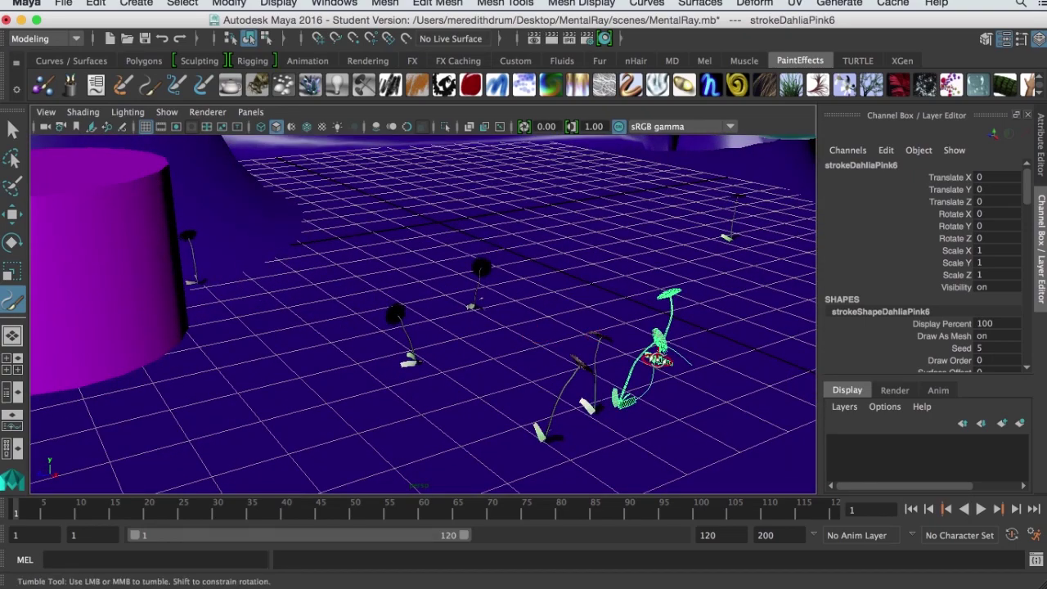
pyautogui.keyDown('alt'); pyautogui.moveTo(659, 354); pyautogui.dragTo(657, 355); pyautogui.keyUp('alt')
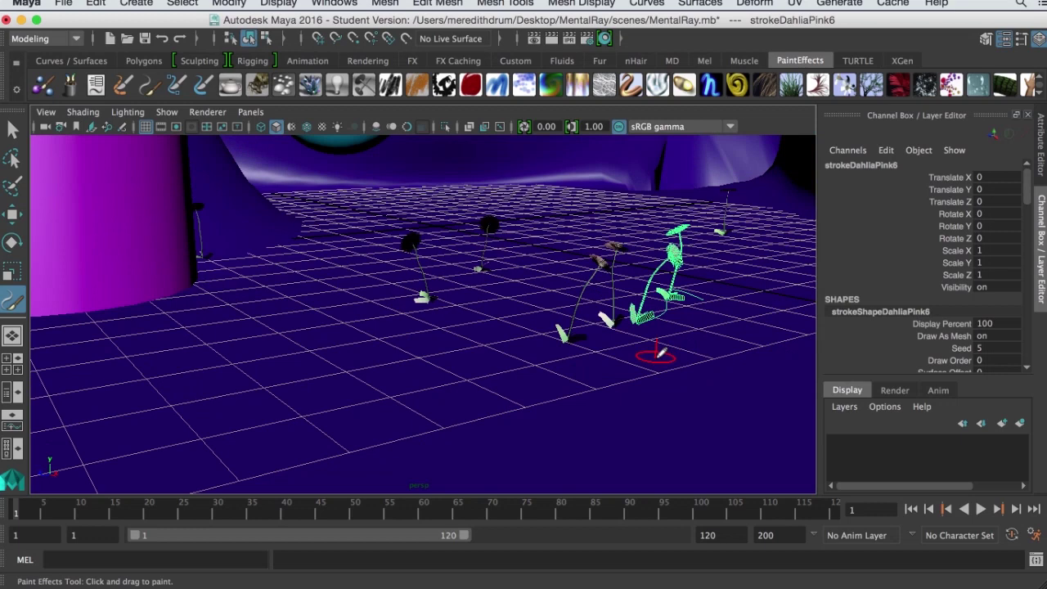
pyautogui.press('super+s')
pyautogui.click(479, 360)
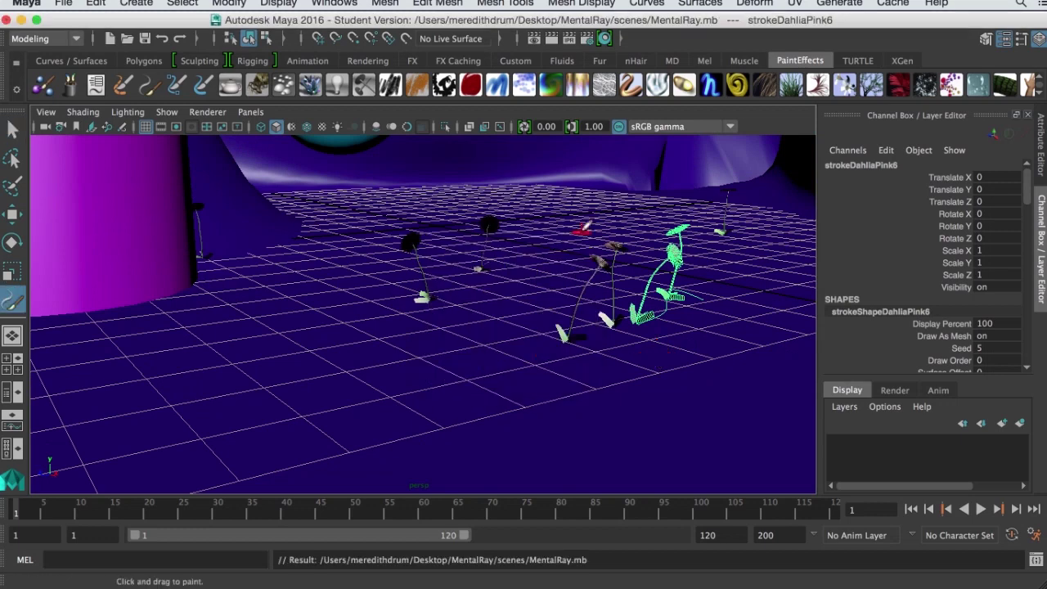
# - Render the current perspective view with mental ray to check the dahlias, and close the Render View
pyautogui.click(535, 38)
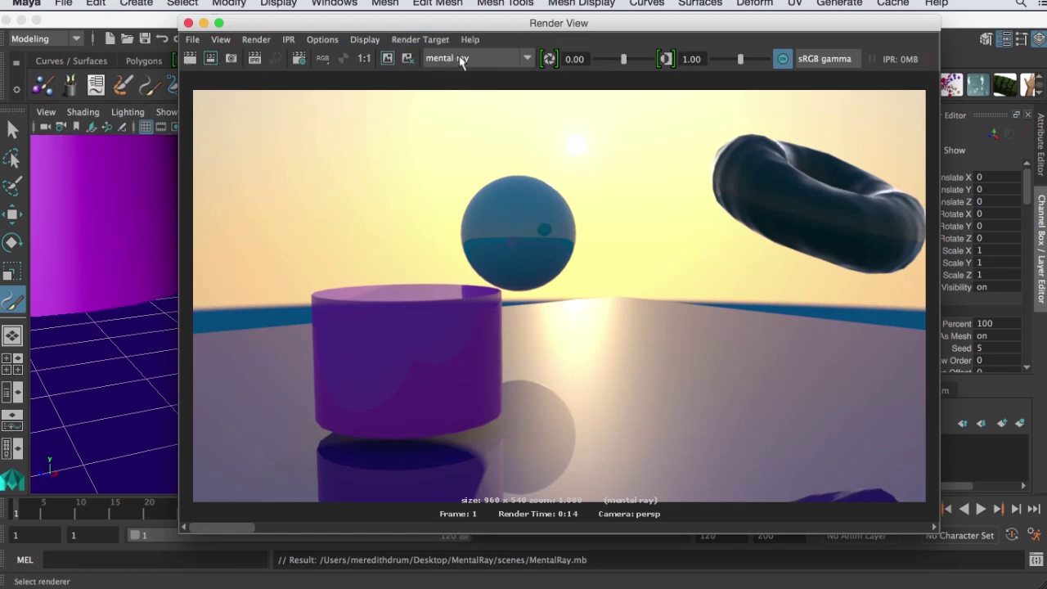
pyautogui.click(190, 60)
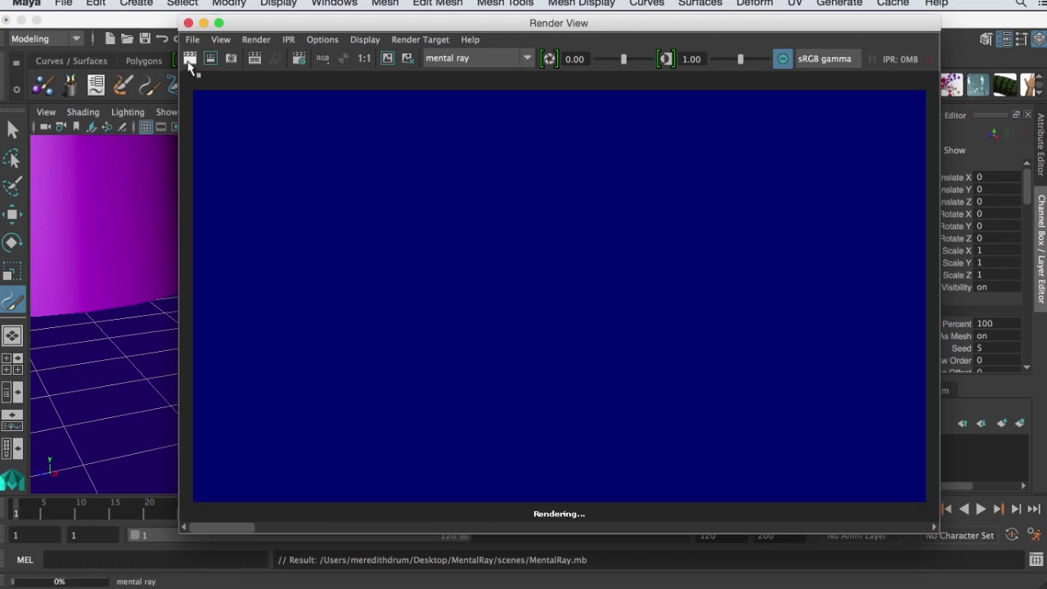
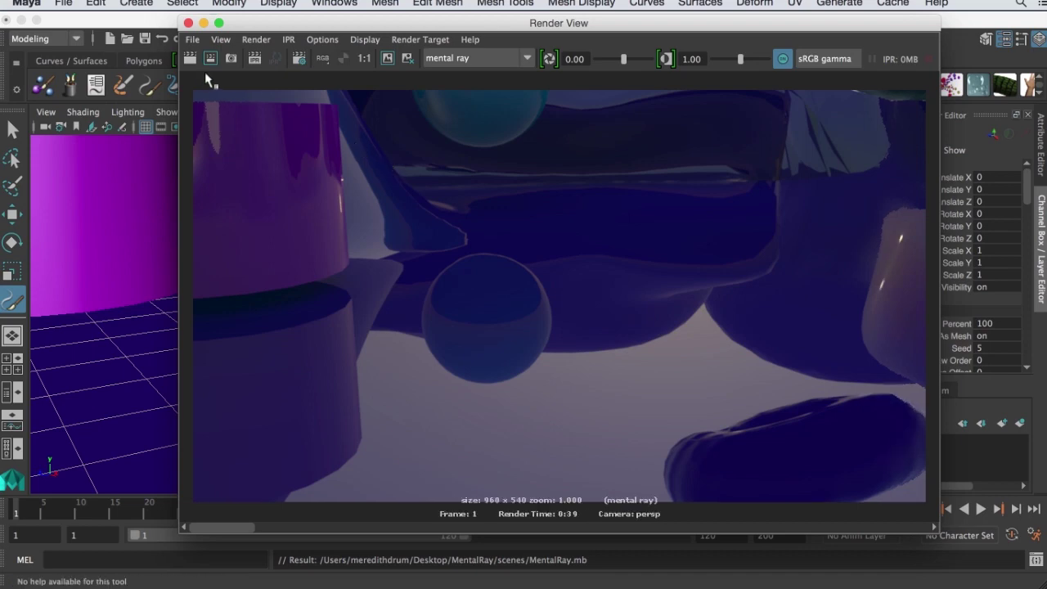
pyautogui.click(188, 22)
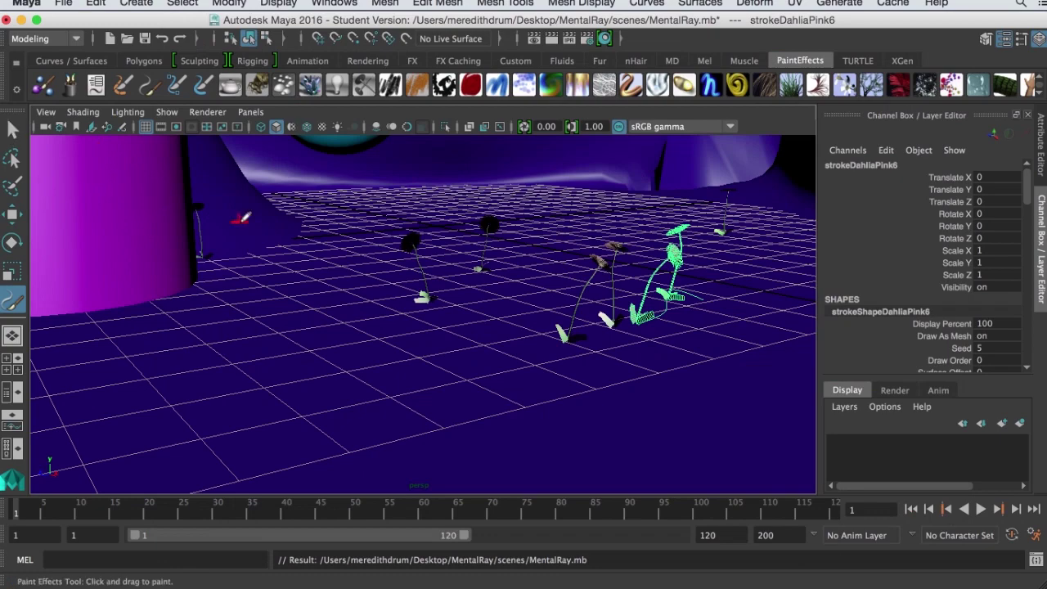
# - Select the curving strokeDahliaPink1 stroke with the Select Tool and show its attributes
pyautogui.press('q')
pyautogui.click(600, 268)
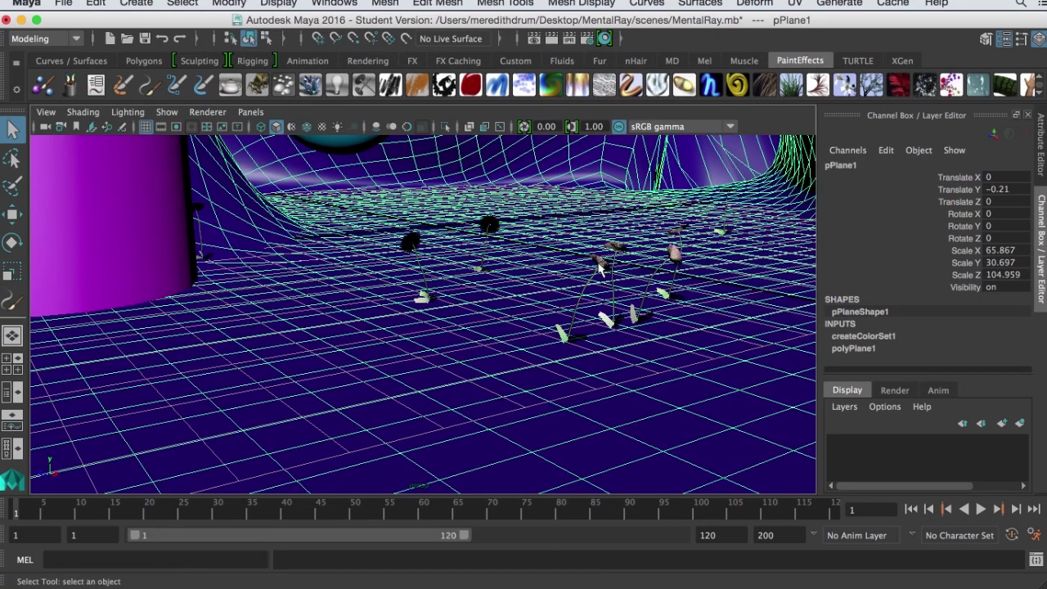
pyautogui.press('f')
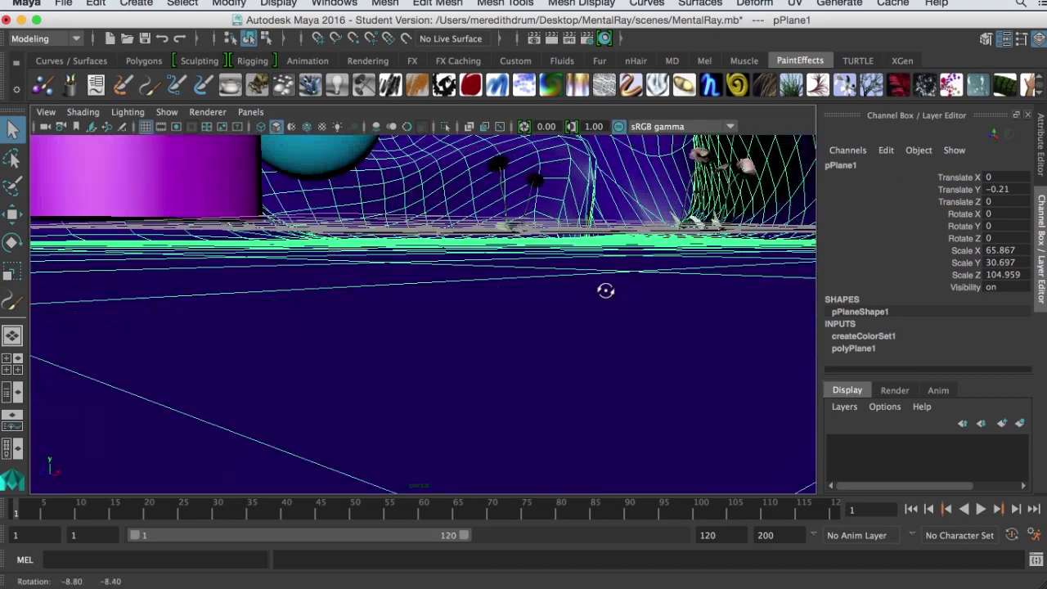
pyautogui.click(731, 197)
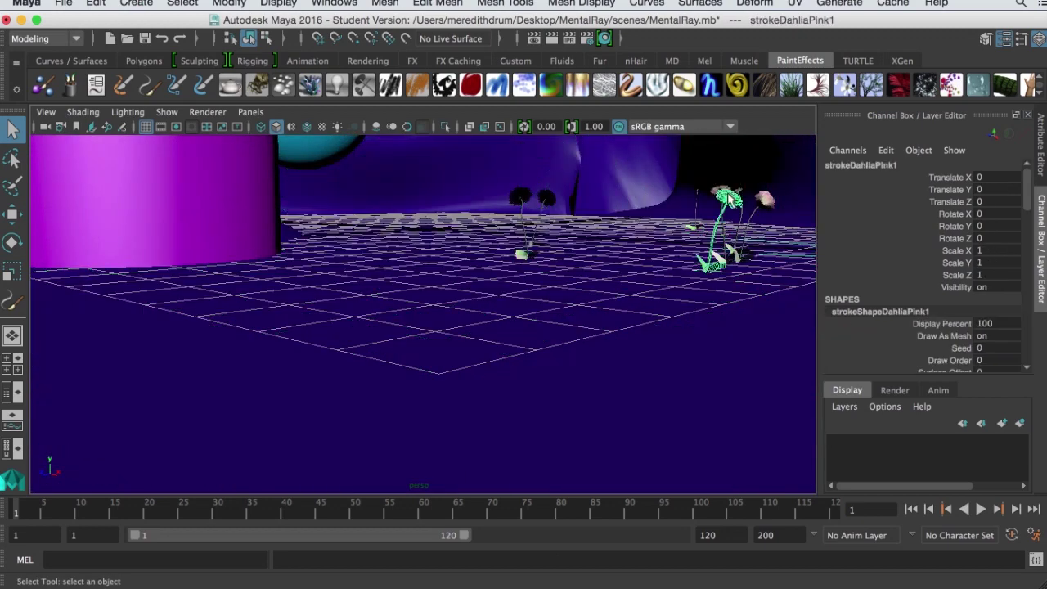
pyautogui.keyDown('alt'); pyautogui.moveTo(724, 206); pyautogui.dragTo(703, 302); pyautogui.keyUp('alt')
pyautogui.keyDown('alt'); pyautogui.moveTo(637, 358); pyautogui.dragTo(613, 343); pyautogui.keyUp('alt')
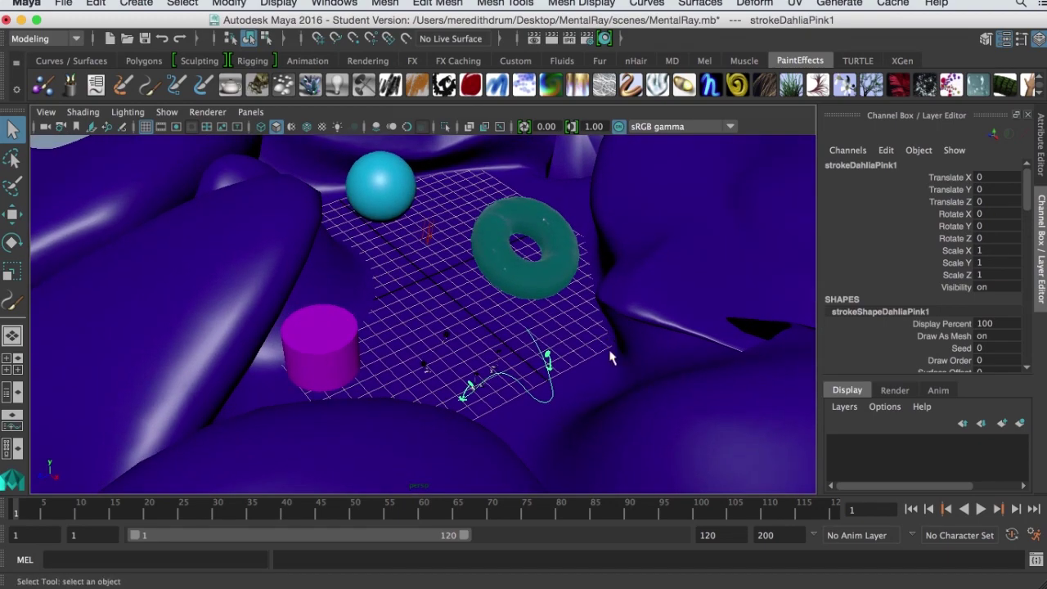
pyautogui.scroll(3, 611, 354)
pyautogui.keyDown('alt'); pyautogui.moveTo(675, 357); pyautogui.dragTo(633, 302); pyautogui.keyUp('alt')
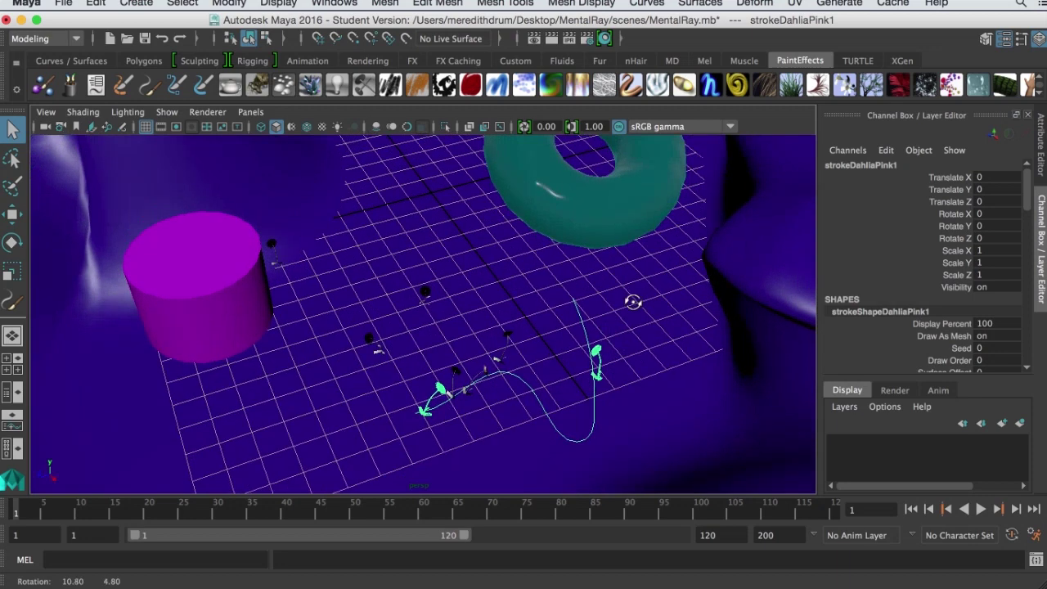
pyautogui.click(1042, 147)
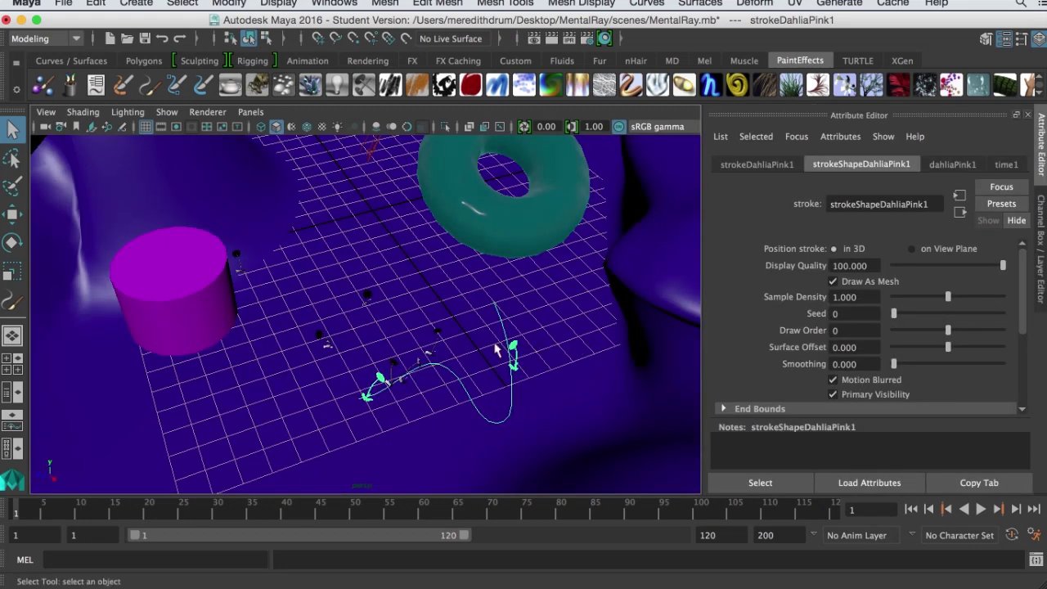
# - Convert the selected Paint Effects stroke to polygons with a poly limit of 92996, and close the conversion options
pyautogui.click(230, 3)
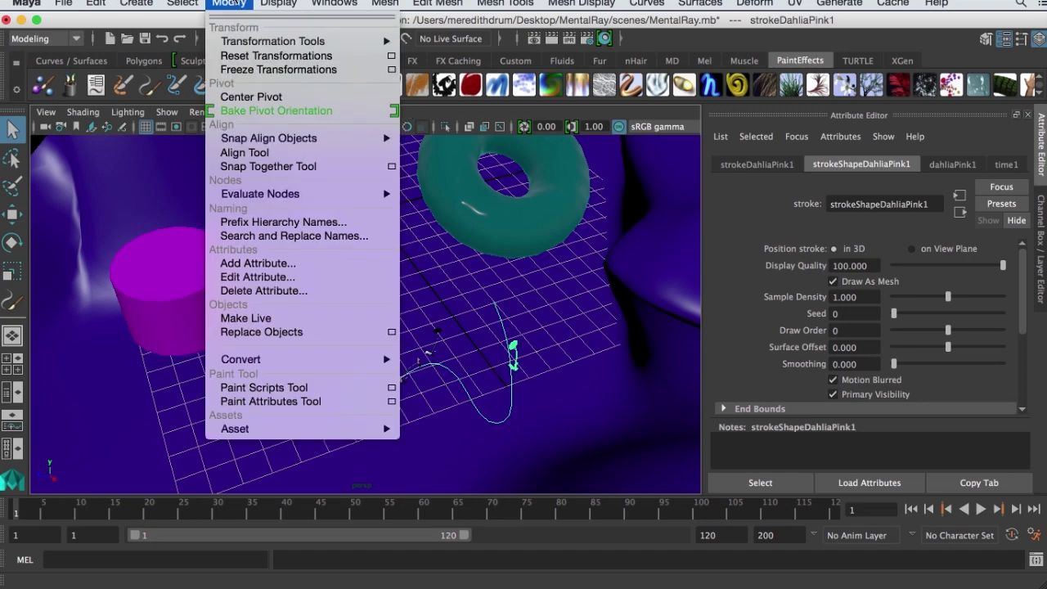
pyautogui.moveTo(273, 359)
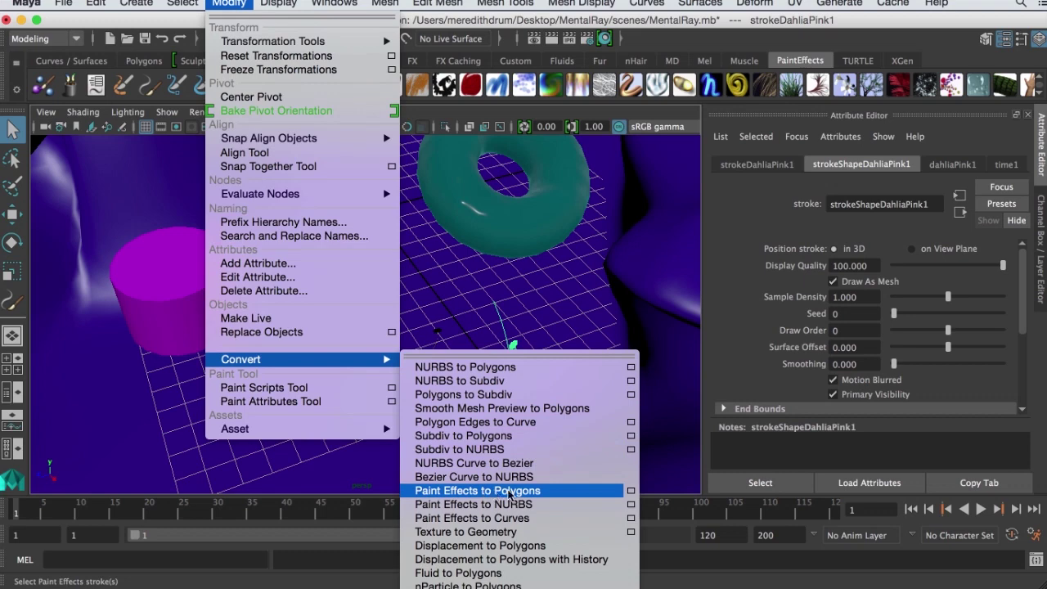
pyautogui.click(631, 491)
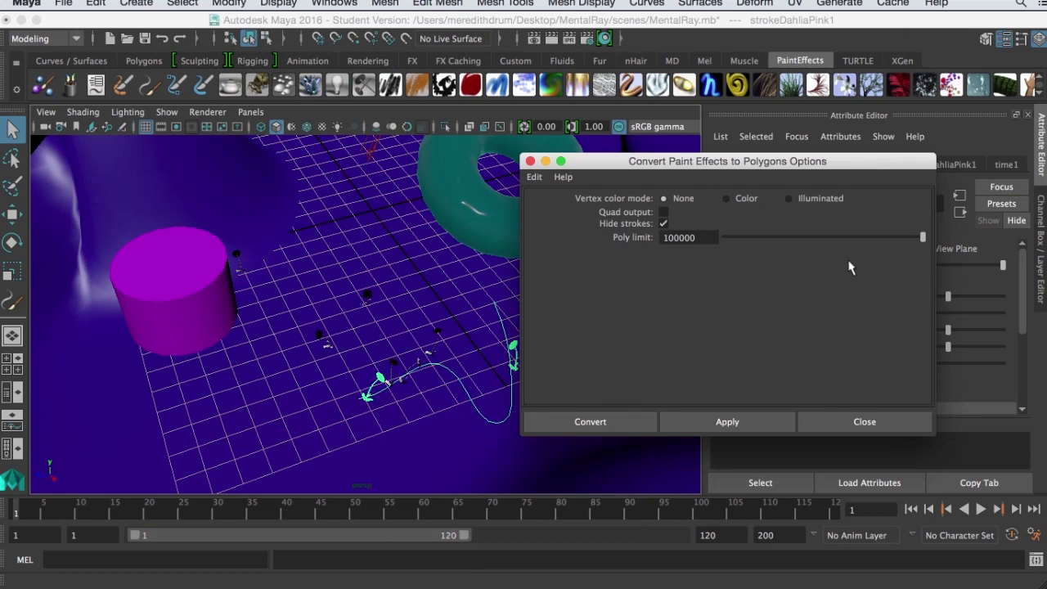
pyautogui.moveTo(924, 239); pyautogui.dragTo(909, 240)
pyautogui.click(727, 422)
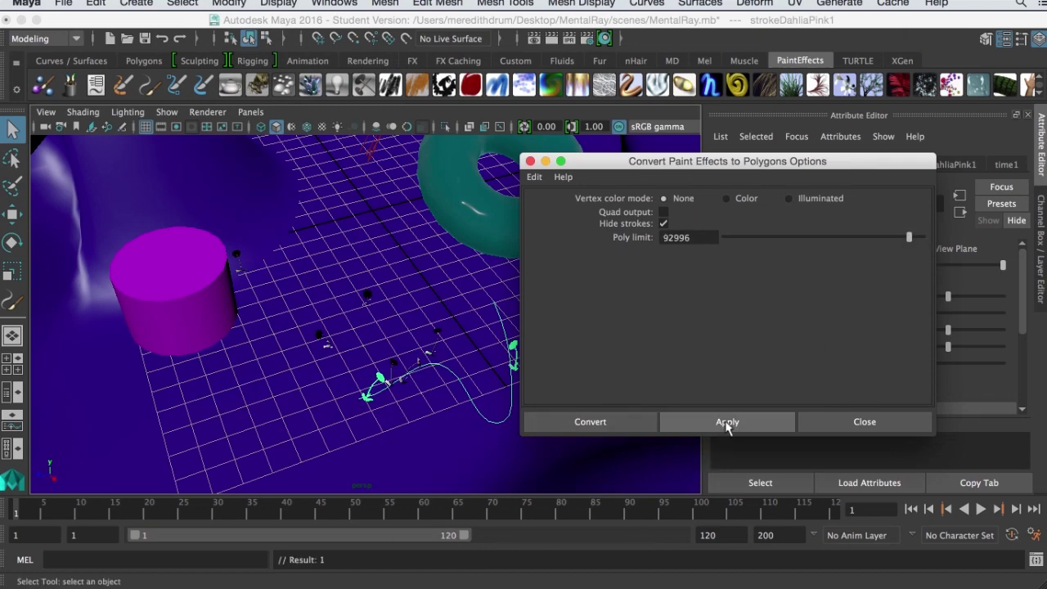
pyautogui.click(531, 163)
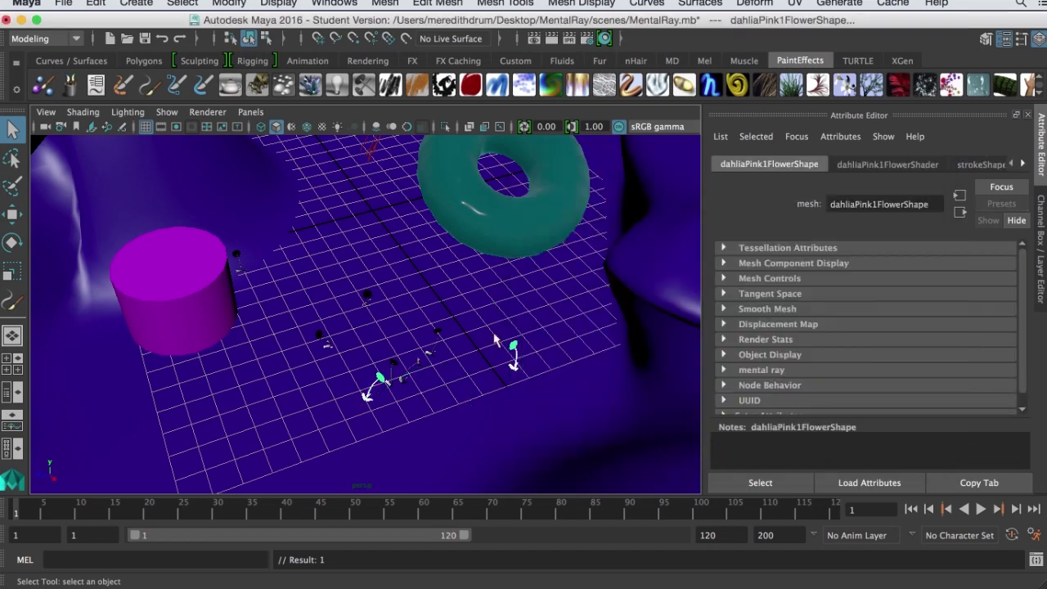
pyautogui.scroll(-5, 496, 422)
pyautogui.scroll(6, 495, 421)
pyautogui.scroll(10, 528, 409)
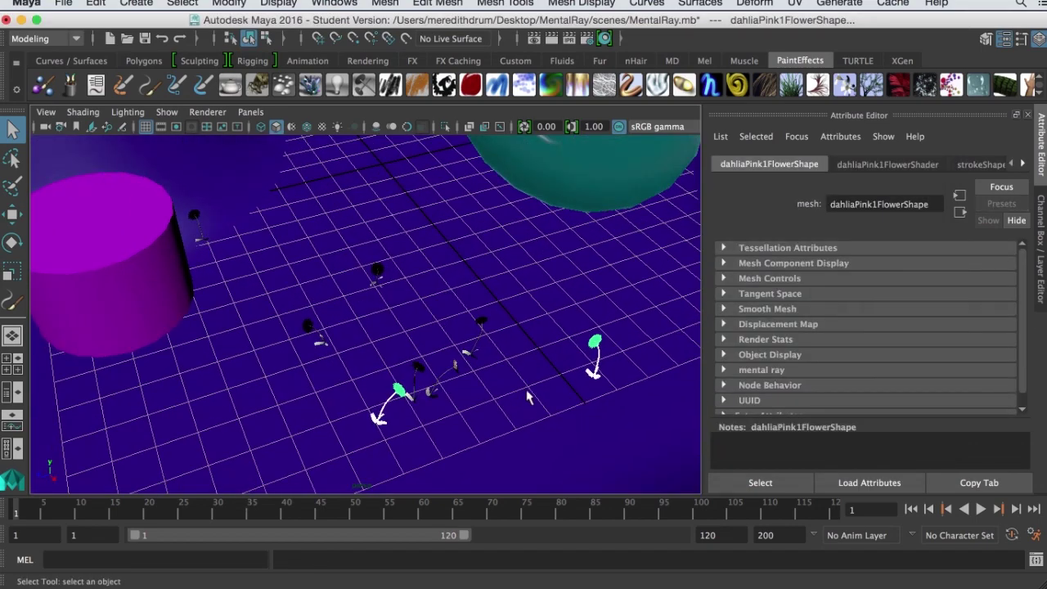
# - Rotate the sunDirection directional light so the sunlight falls on the terrain and dahlias from a different angle
pyautogui.scroll(-8, 553, 299)
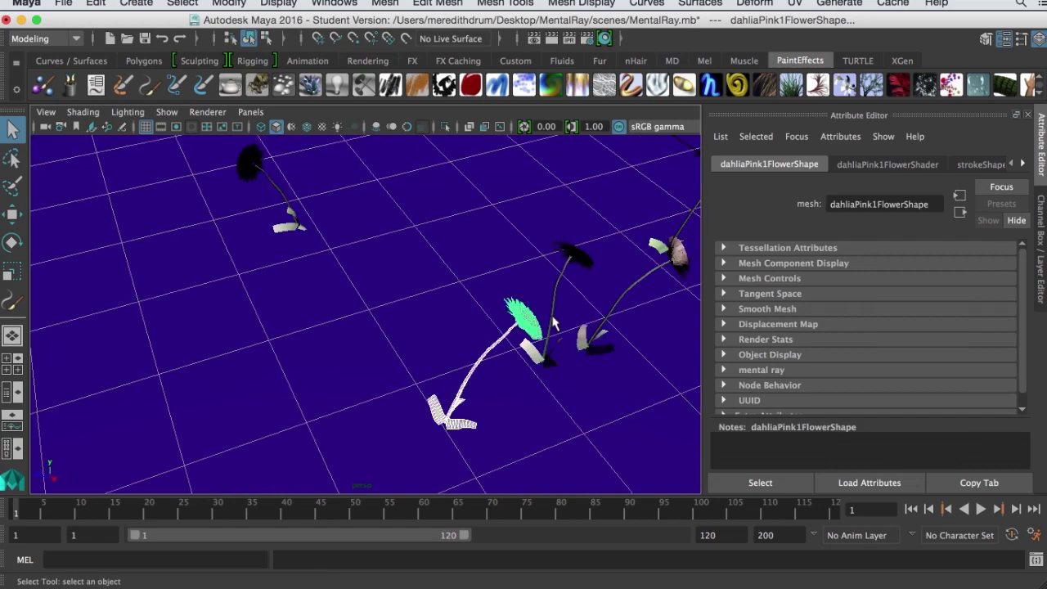
pyautogui.scroll(5, 552, 311)
pyautogui.scroll(-6, 552, 307)
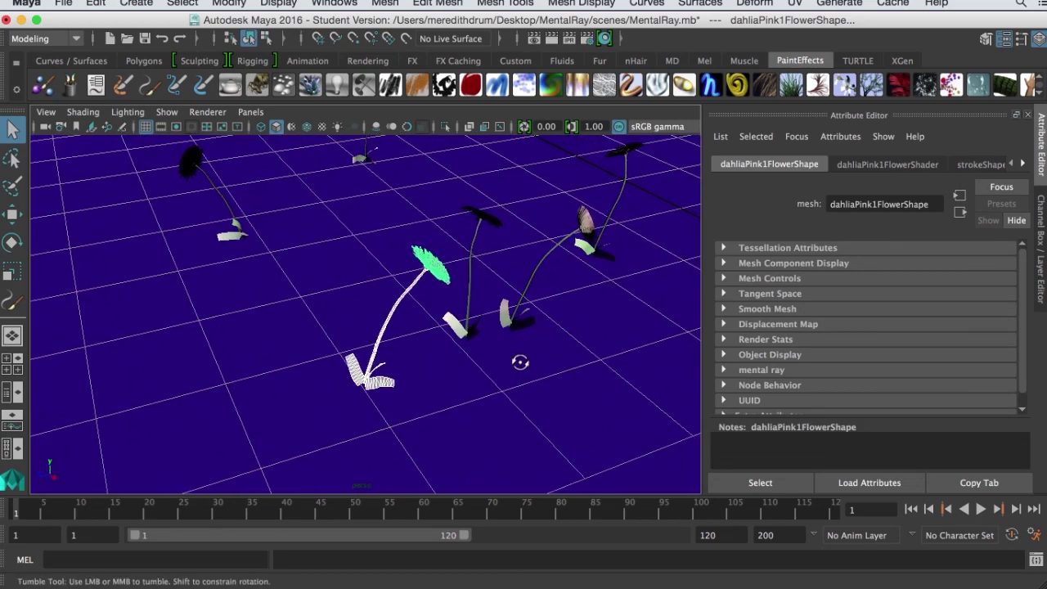
pyautogui.scroll(-8, 523, 370)
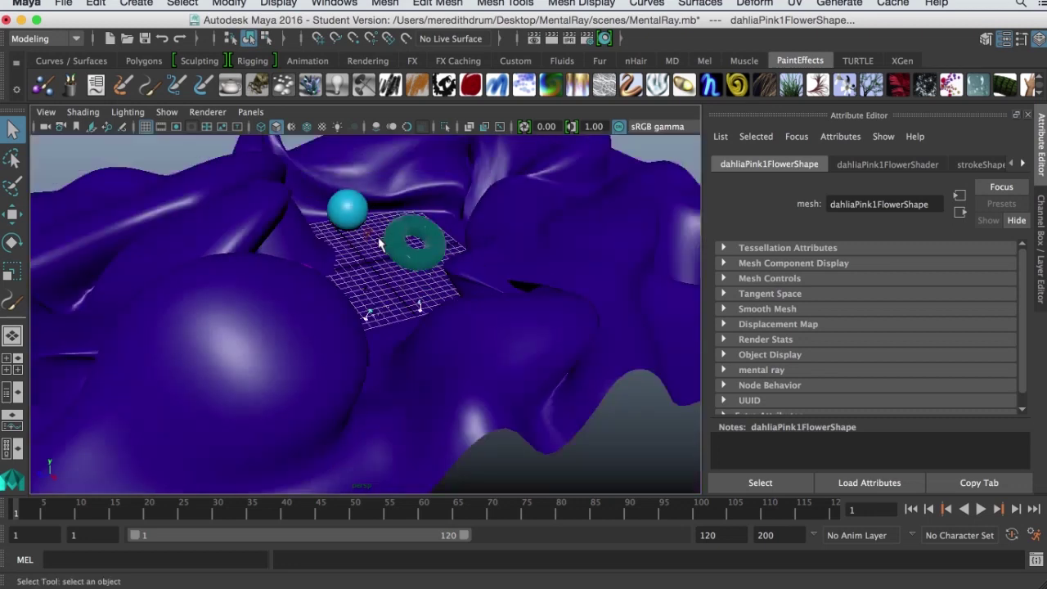
pyautogui.click(368, 237)
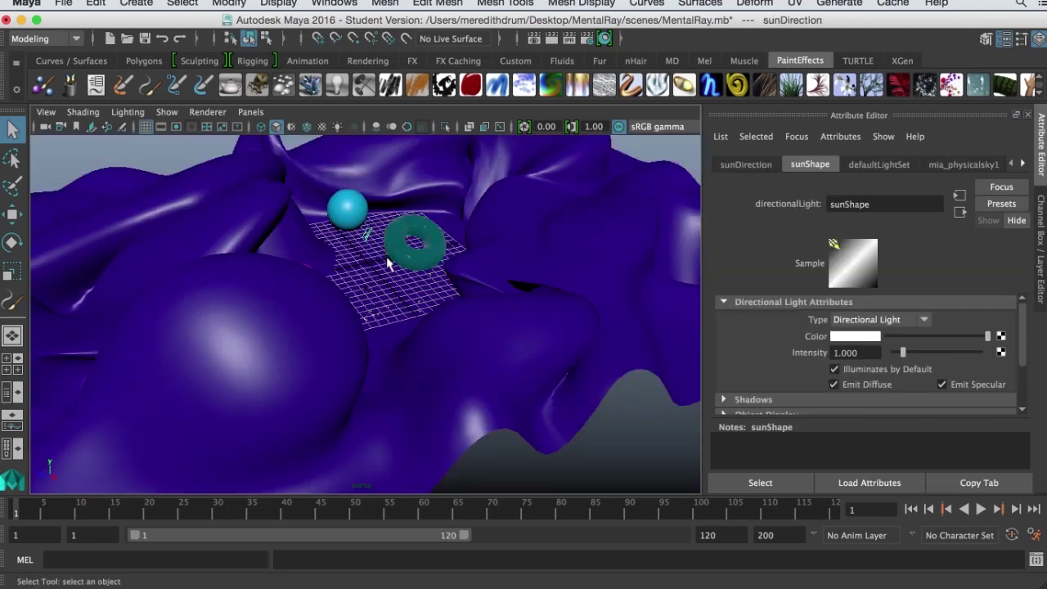
pyautogui.press('e')
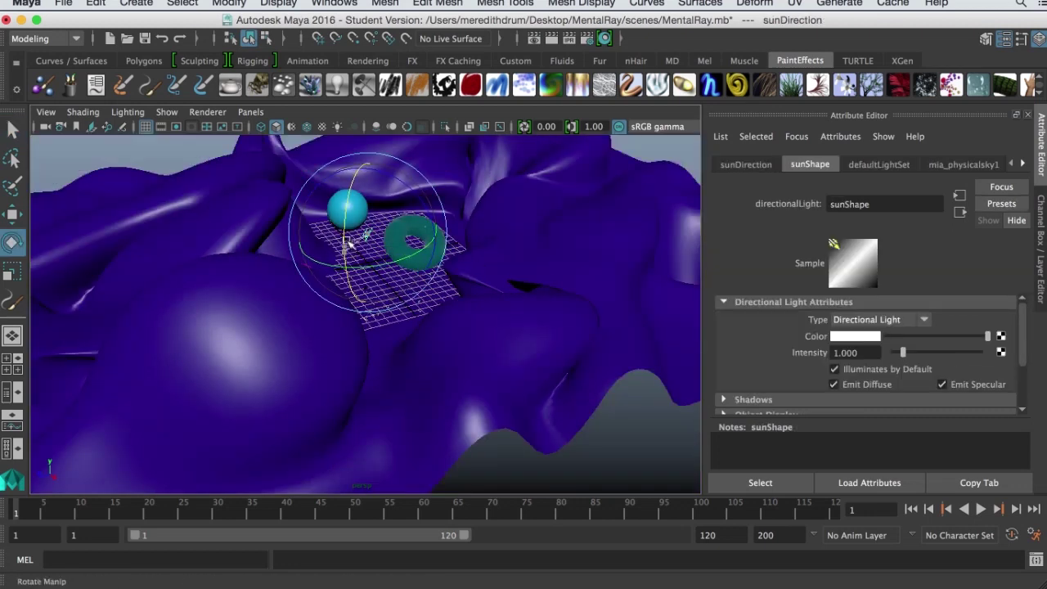
pyautogui.moveTo(351, 245); pyautogui.dragTo(418, 337)
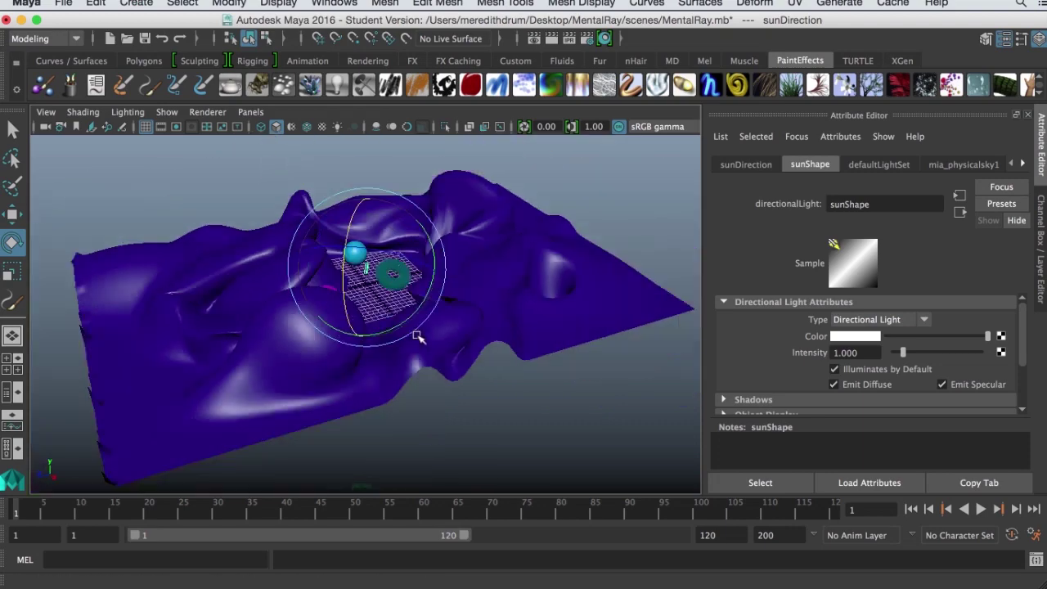
pyautogui.scroll(10, 418, 337)
pyautogui.keyDown('alt'); pyautogui.moveTo(435, 258); pyautogui.dragTo(420, 238); pyautogui.keyUp('alt')
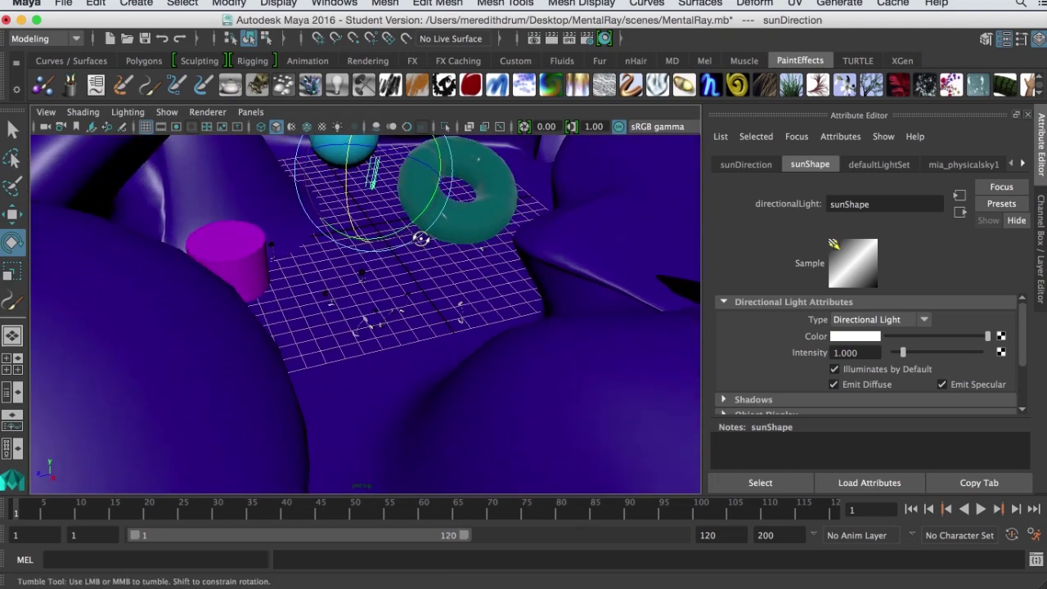
# - Render a close perspective view of the dahlias with mental ray, and close the Render View
pyautogui.scroll(15, 420, 238)
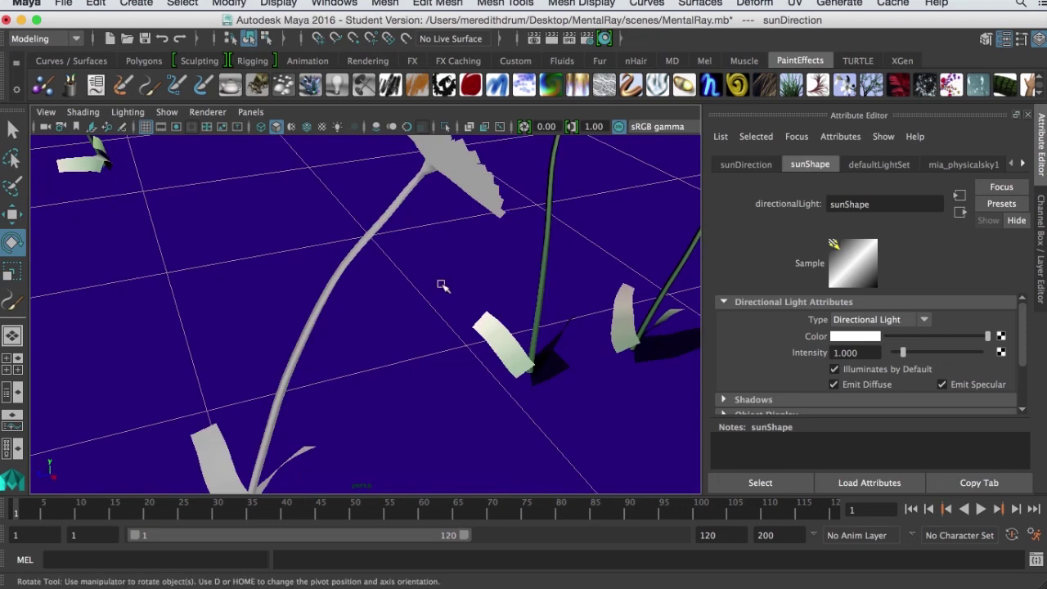
pyautogui.press('a')
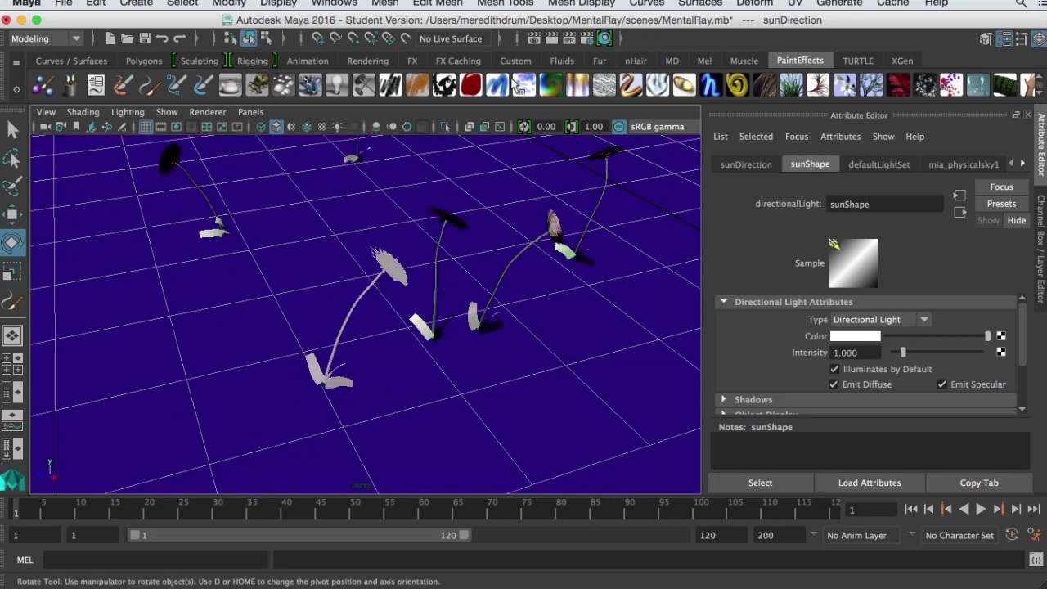
pyautogui.click(533, 40)
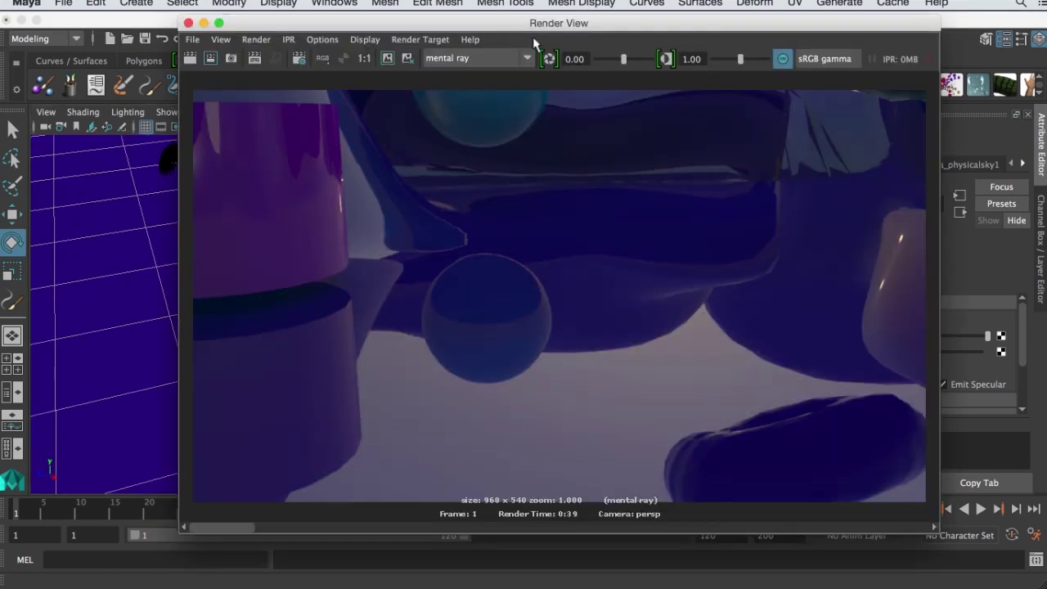
pyautogui.click(189, 60)
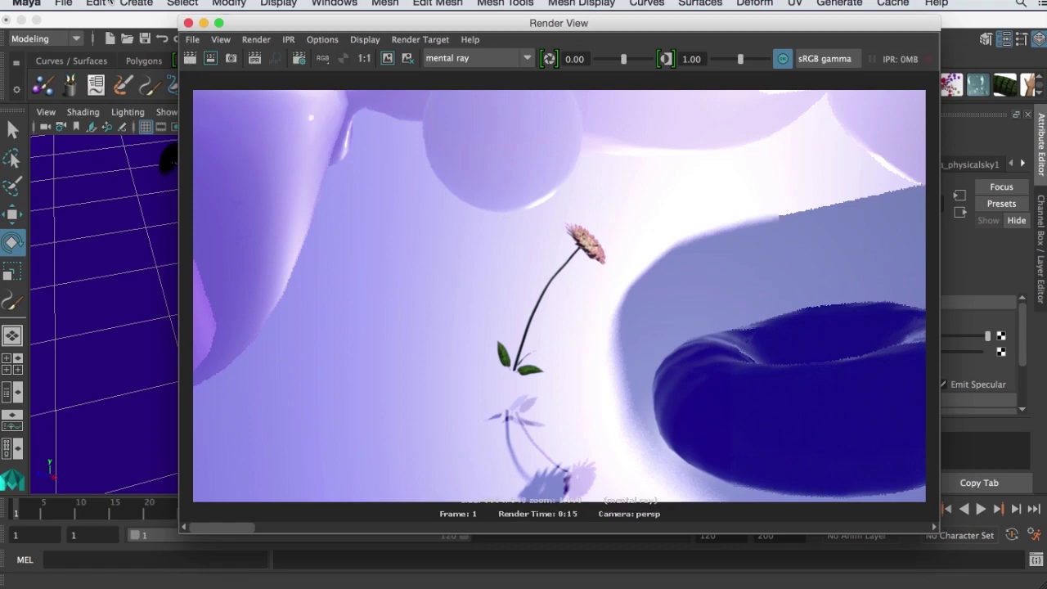
pyautogui.click(189, 22)
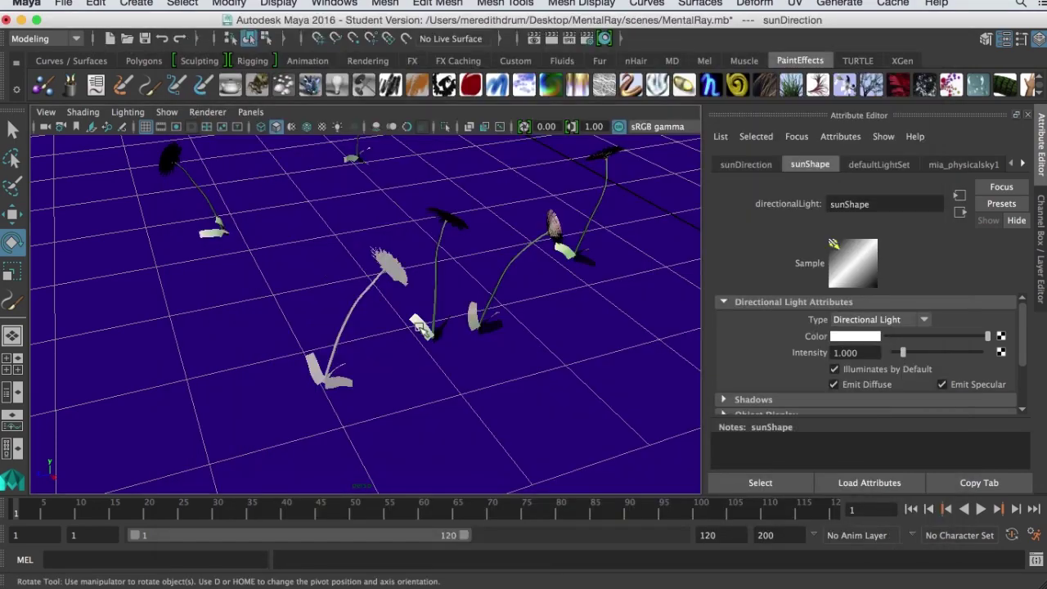
# - Open the Outliner and select strokeDahliaPink1 to check which flowers in the scene belong to it
pyautogui.click(519, 270)
pyautogui.scroll(-5, 491, 315)
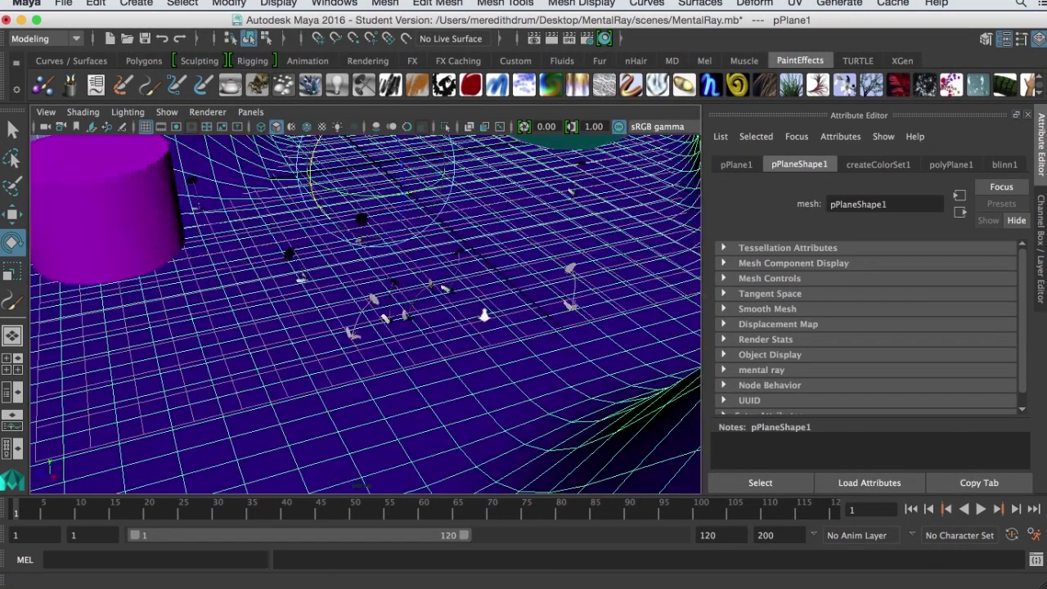
pyautogui.keyDown('alt'); pyautogui.moveTo(487, 319); pyautogui.dragTo(425, 246); pyautogui.keyUp('alt')
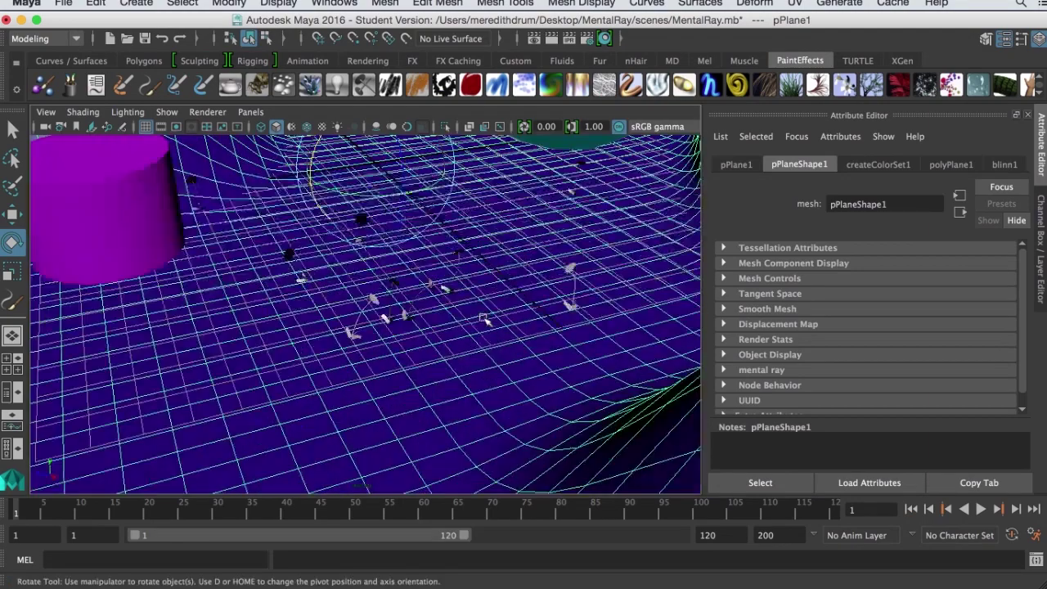
pyautogui.click(310, 3)
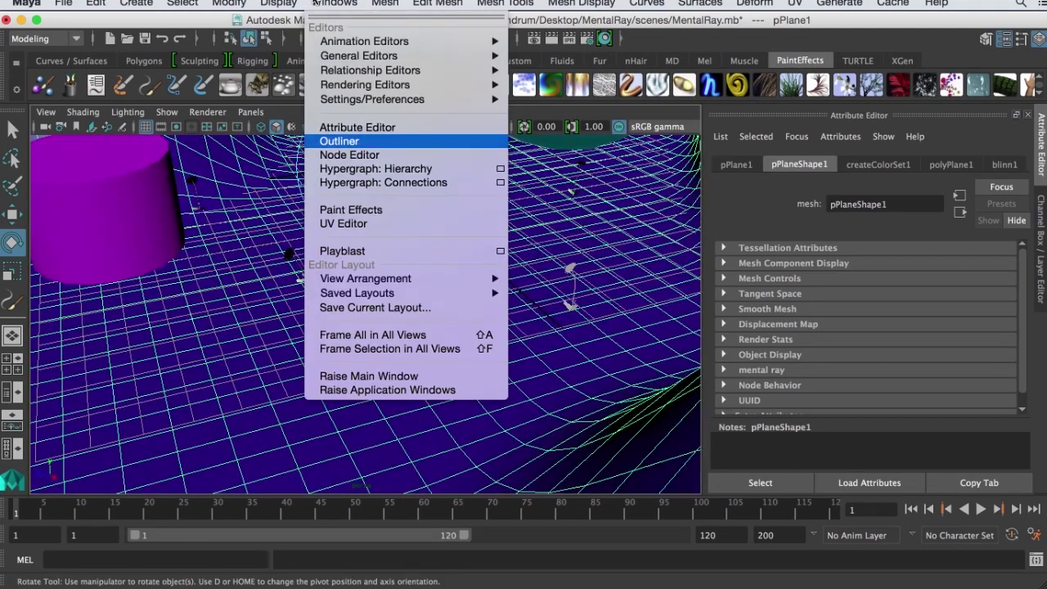
pyautogui.click(328, 142)
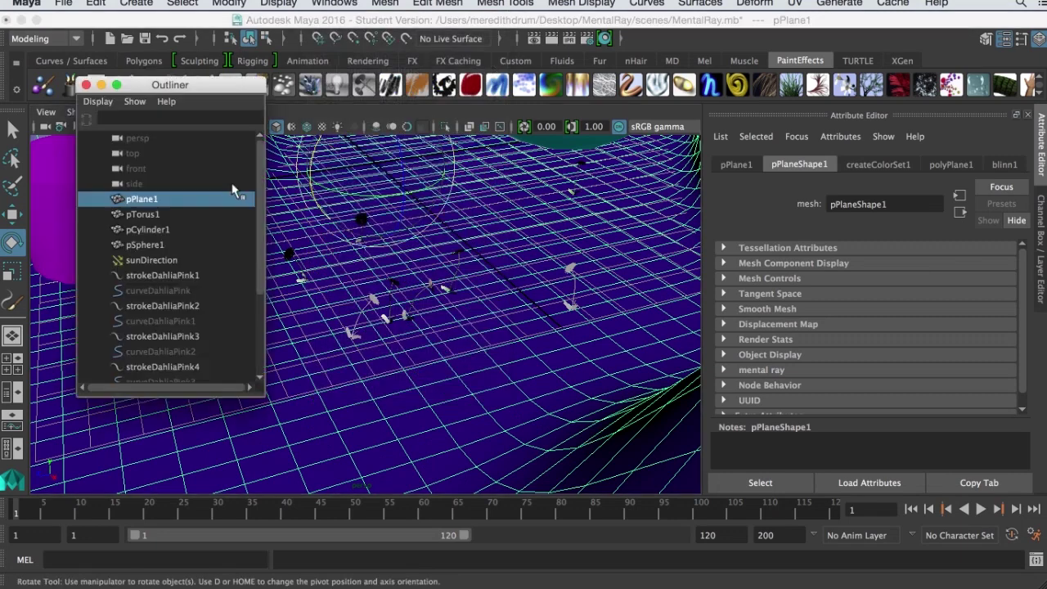
pyautogui.click(161, 275)
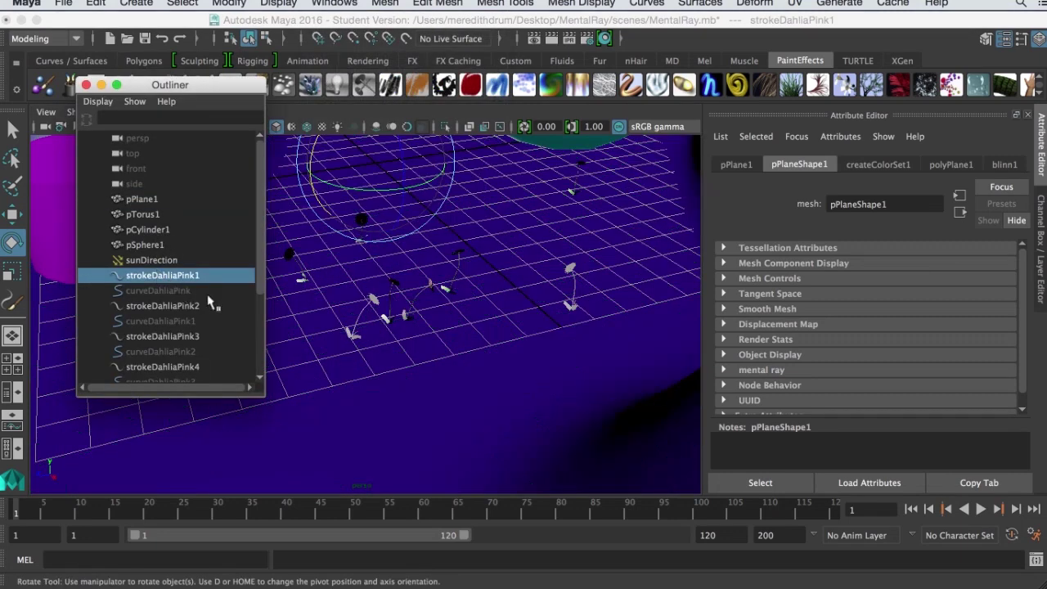
pyautogui.press('f')
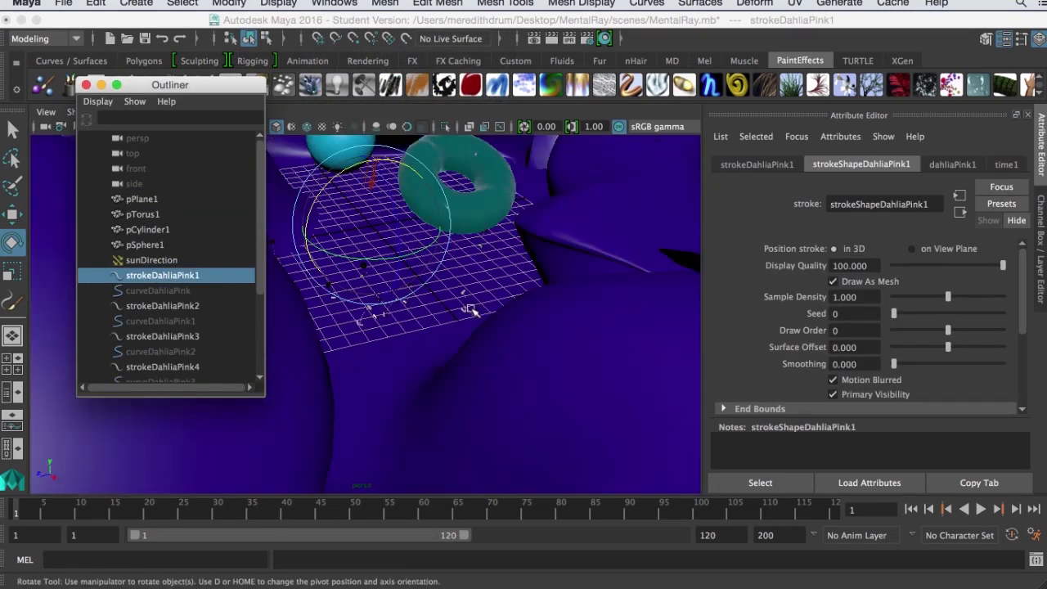
# - Convert the strokeDahliaPink2 Paint Effects stroke beside the torus to polygons, and close the Outliner
pyautogui.click(160, 305)
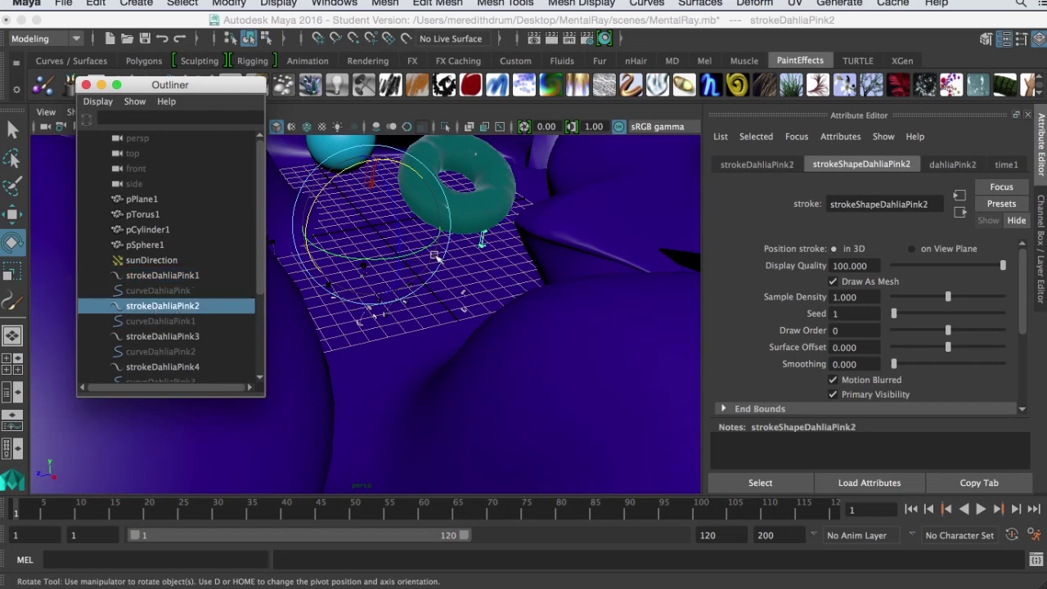
pyautogui.keyDown('alt'); pyautogui.moveTo(439, 258); pyautogui.dragTo(384, 262); pyautogui.keyUp('alt')
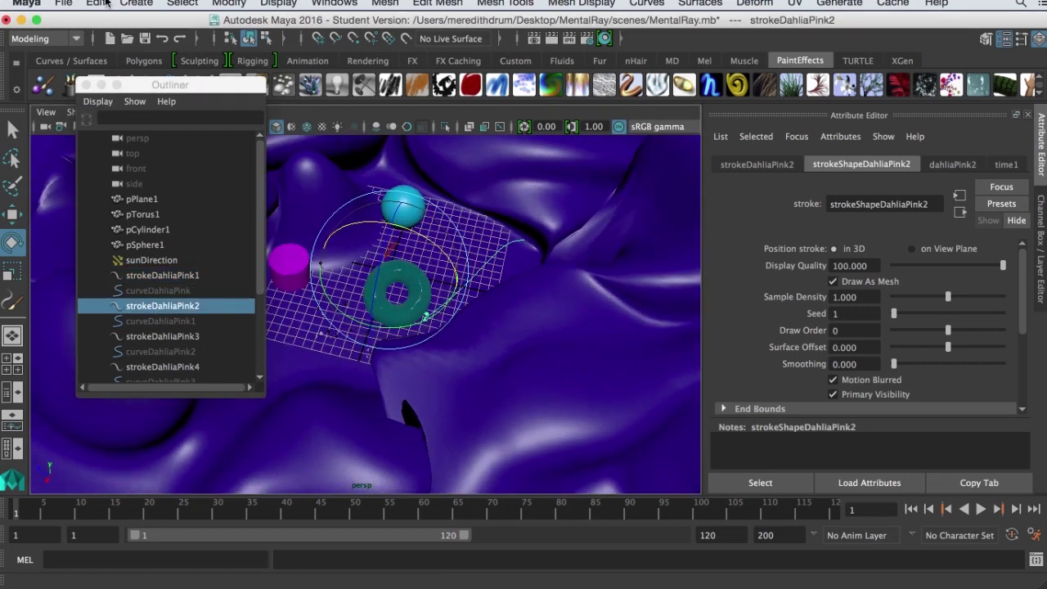
pyautogui.click(238, 4)
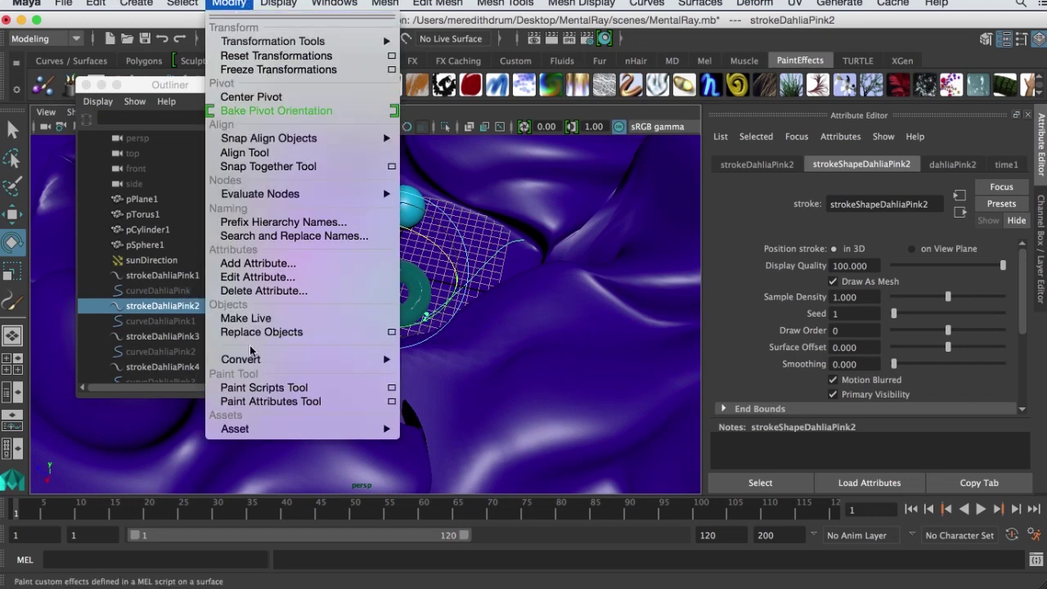
pyautogui.moveTo(253, 358)
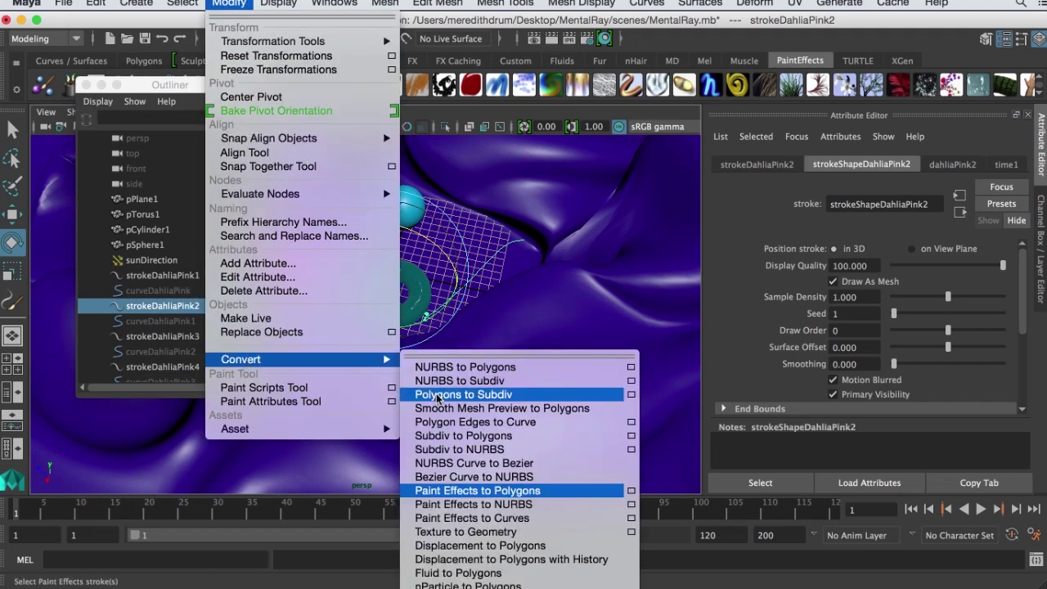
pyautogui.click(460, 491)
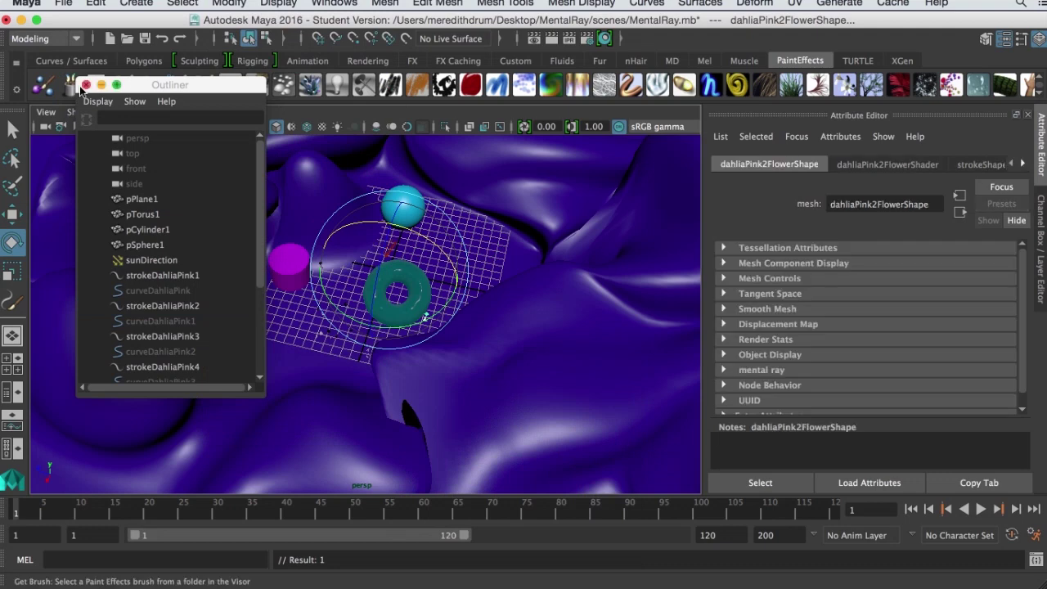
pyautogui.click(262, 218)
pyautogui.scroll(3, 327, 245)
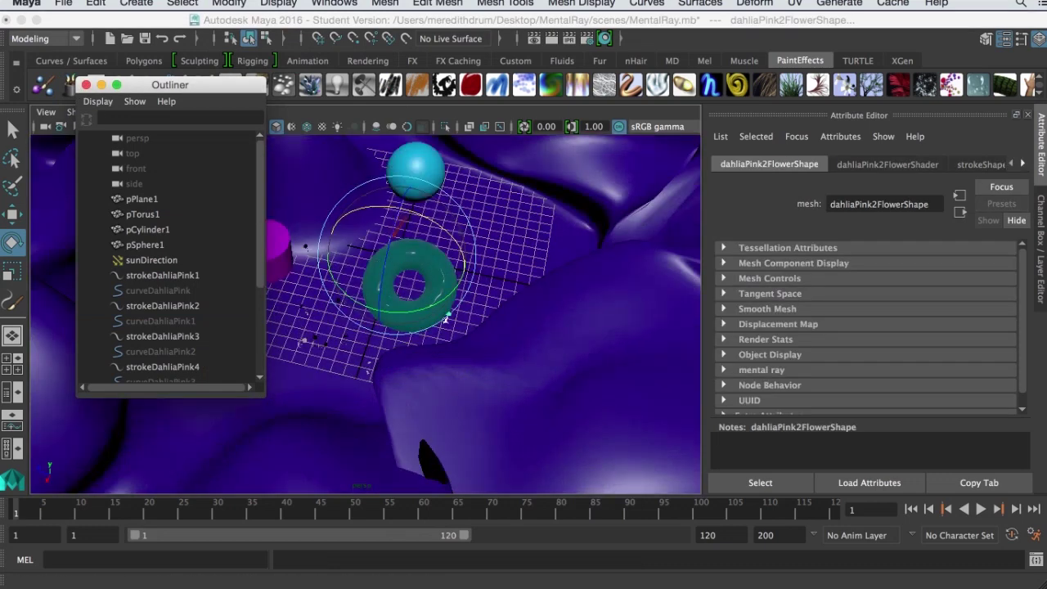
pyautogui.click(86, 85)
# - Switch to the Select Tool and save the MentalRay.mb scene, accepting the student version notice
pyautogui.press('w')
pyautogui.press('q')
pyautogui.press('super+s')
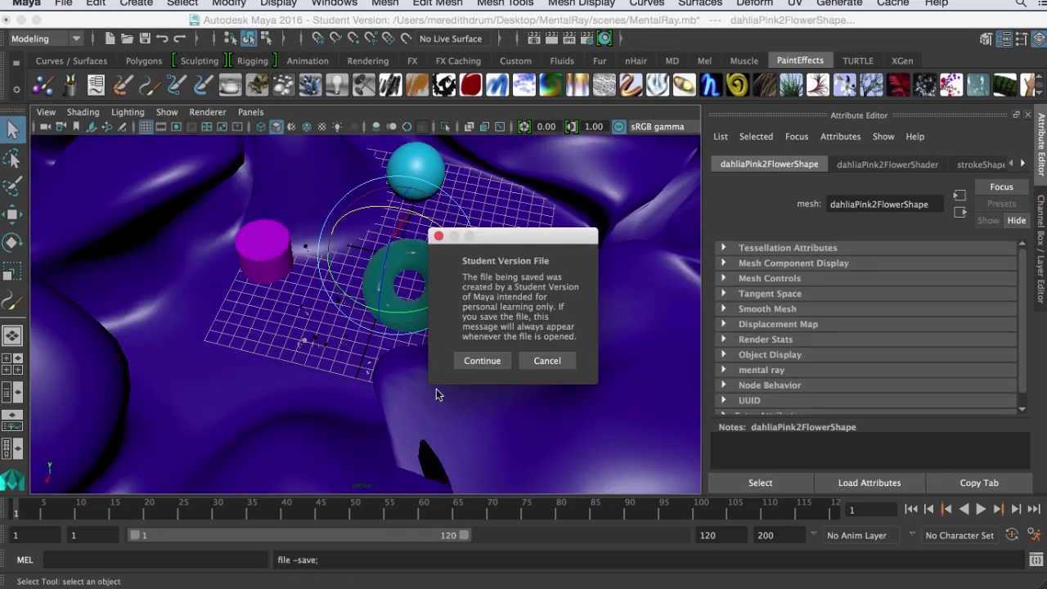
pyautogui.click(471, 365)
# - Examine the dahlias between the cylinder and torus up close, picking flowers to identify the strokes still unconverted
pyautogui.scroll(-10, 362, 349)
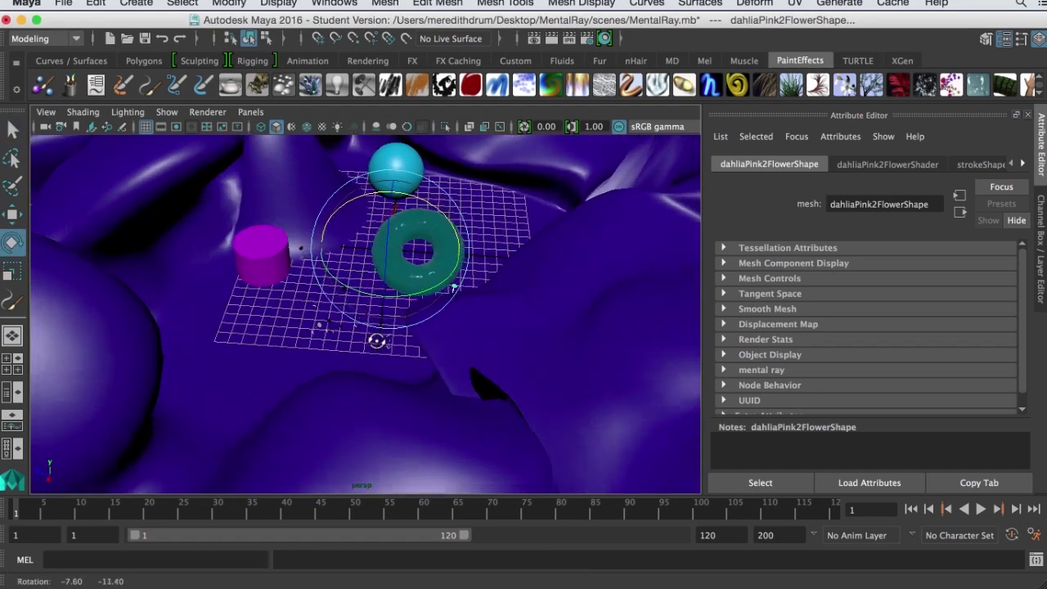
pyautogui.press('e')
pyautogui.scroll(10, 385, 352)
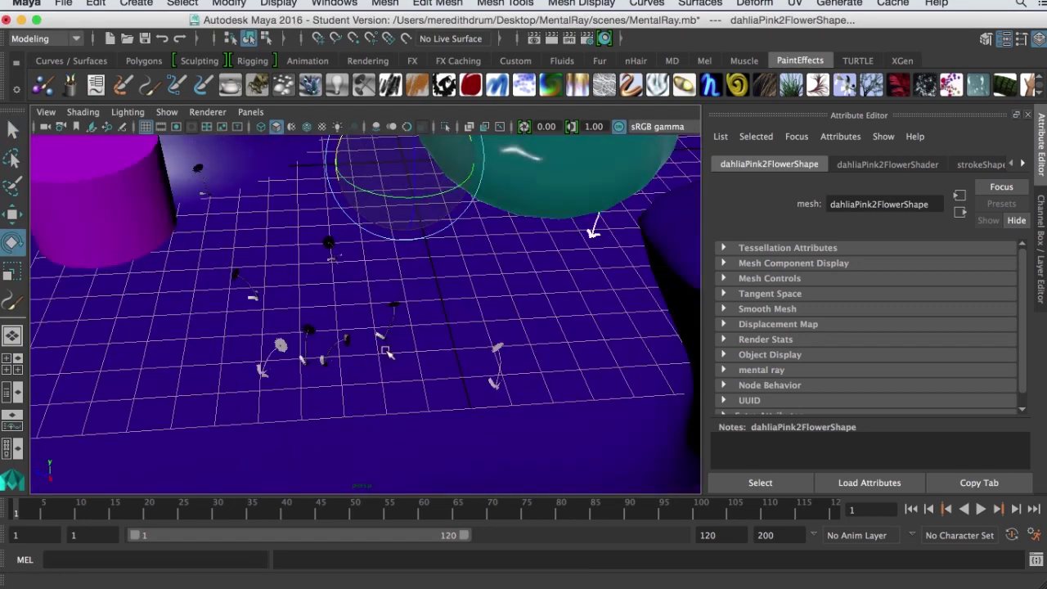
pyautogui.click(409, 301)
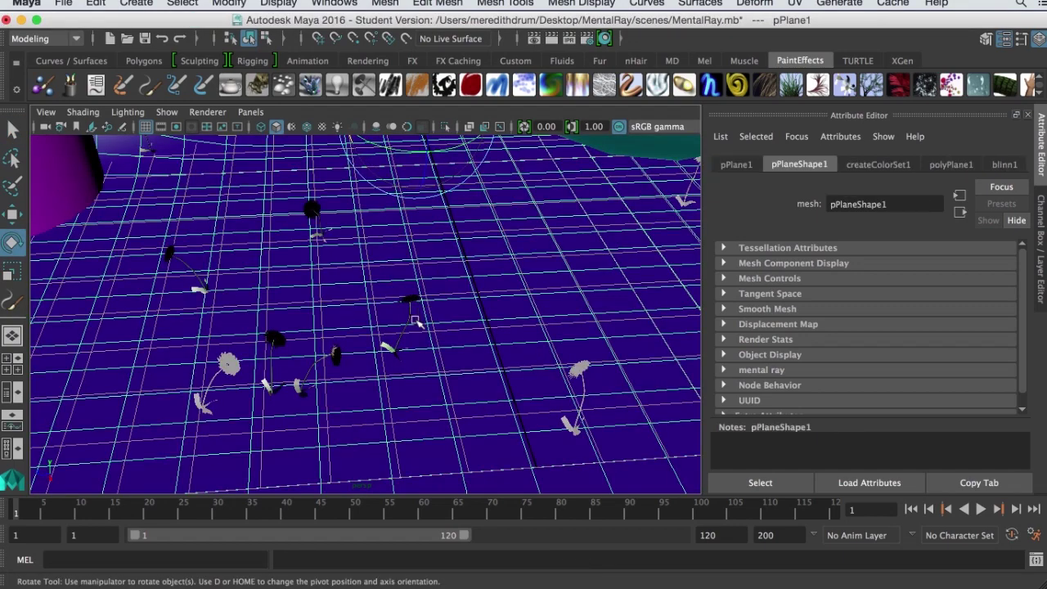
pyautogui.moveTo(421, 315)
pyautogui.keyDown('alt'); pyautogui.mouseDown()
pyautogui.moveTo(445, 261)
pyautogui.moveTo(460, 368)
pyautogui.moveTo(501, 313)
pyautogui.moveTo(477, 301)
pyautogui.moveTo(467, 308)
pyautogui.moveTo(432, 374)
pyautogui.moveTo(437, 322)
pyautogui.moveTo(442, 338)
pyautogui.mouseUp(); pyautogui.keyUp('alt')
pyautogui.click(531, 237)
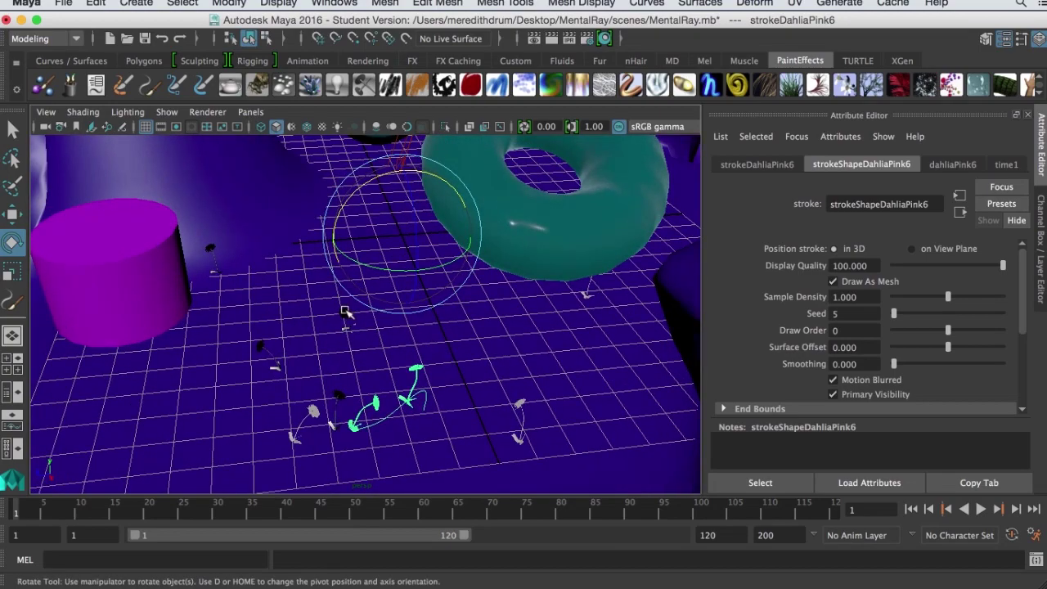
pyautogui.click(379, 334)
pyautogui.scroll(5, 380, 334)
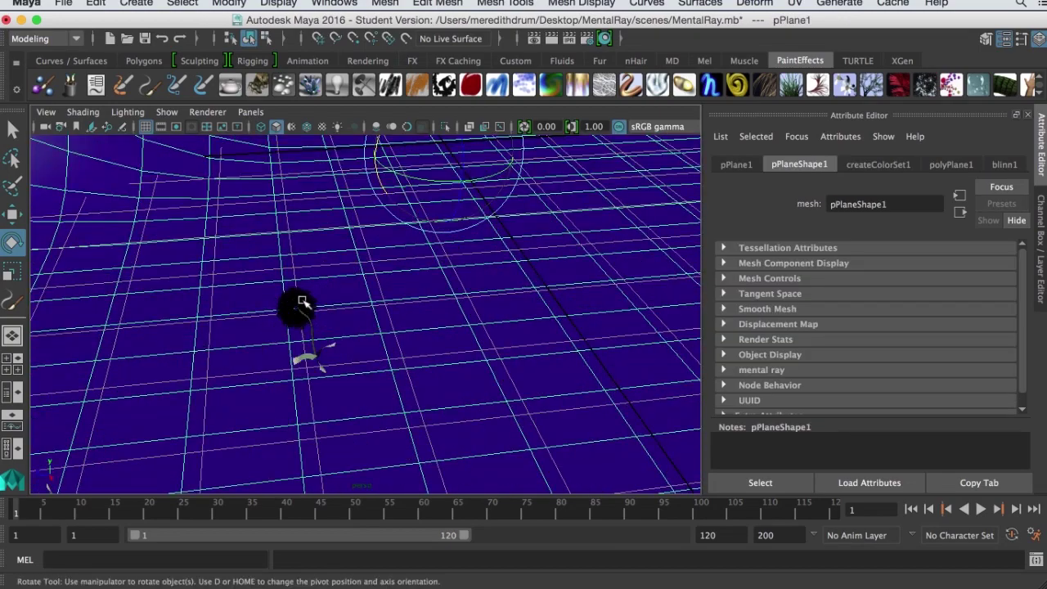
pyautogui.keyDown('alt'); pyautogui.moveTo(317, 310); pyautogui.dragTo(355, 305); pyautogui.keyUp('alt')
pyautogui.press('q')
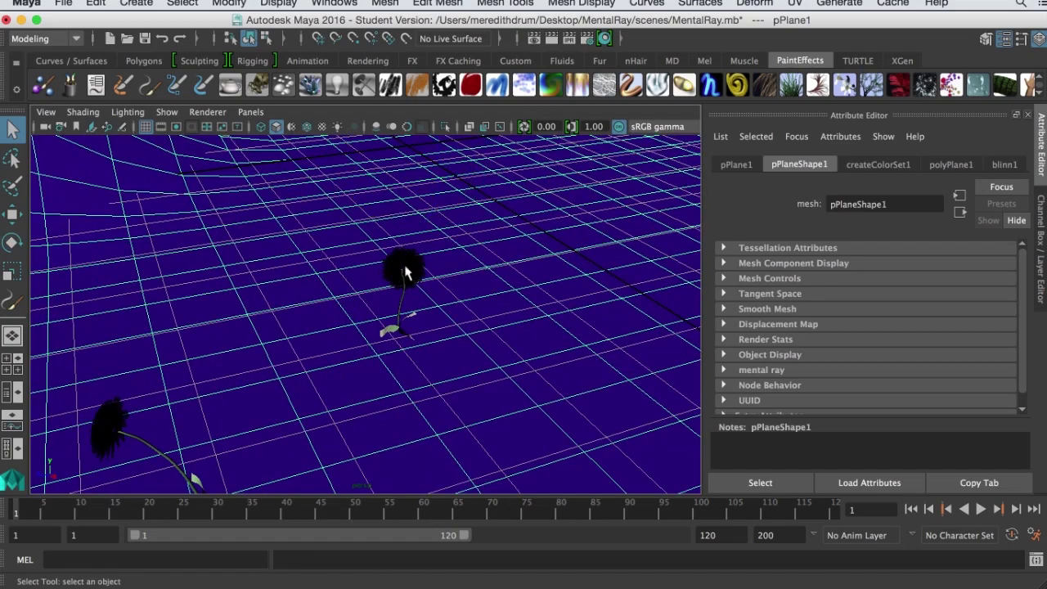
pyautogui.moveTo(423, 321)
pyautogui.keyDown('alt'); pyautogui.mouseDown()
pyautogui.moveTo(453, 299)
pyautogui.moveTo(442, 296)
pyautogui.moveTo(412, 398)
pyautogui.moveTo(430, 367)
pyautogui.moveTo(418, 335)
pyautogui.mouseUp(); pyautogui.keyUp('alt')
# - Reopen the Outliner and go through the remaining dahlia strokes, selecting strokeDahliaPink5
pyautogui.click(335, 3)
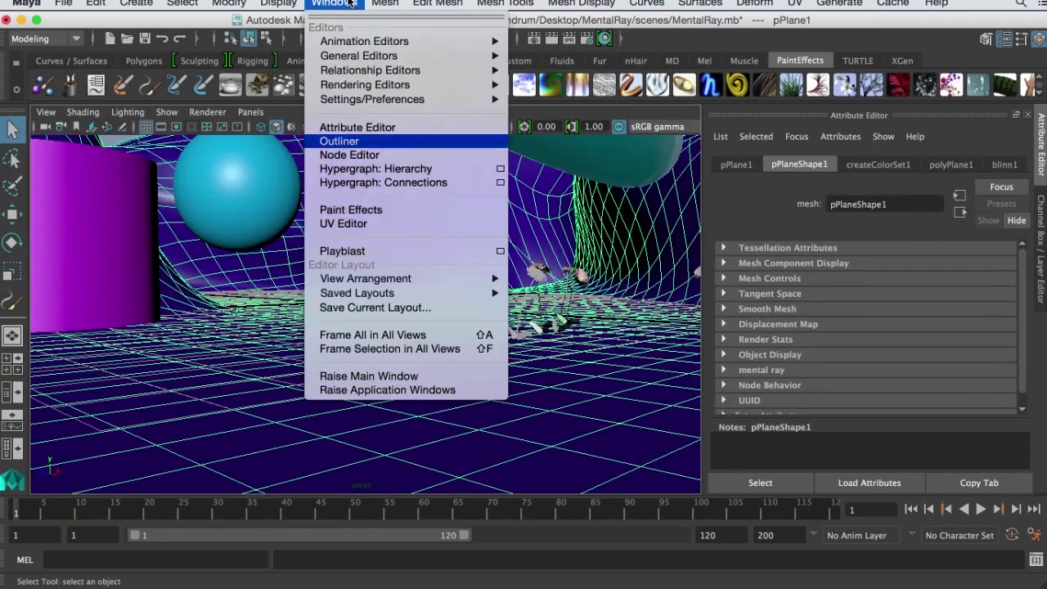
pyautogui.click(343, 142)
pyautogui.click(175, 335)
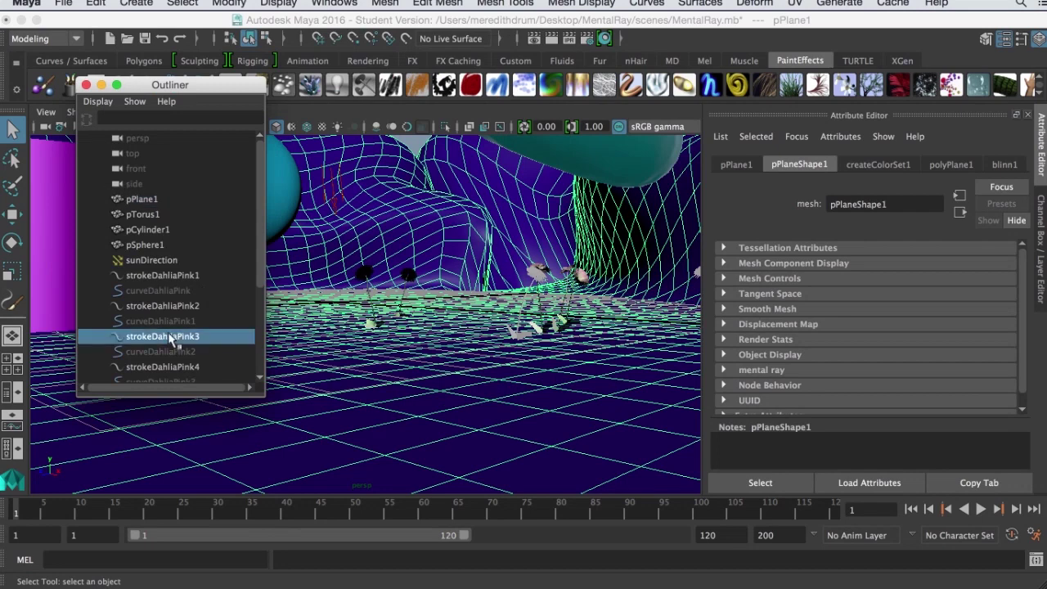
pyautogui.scroll(-3, 176, 342)
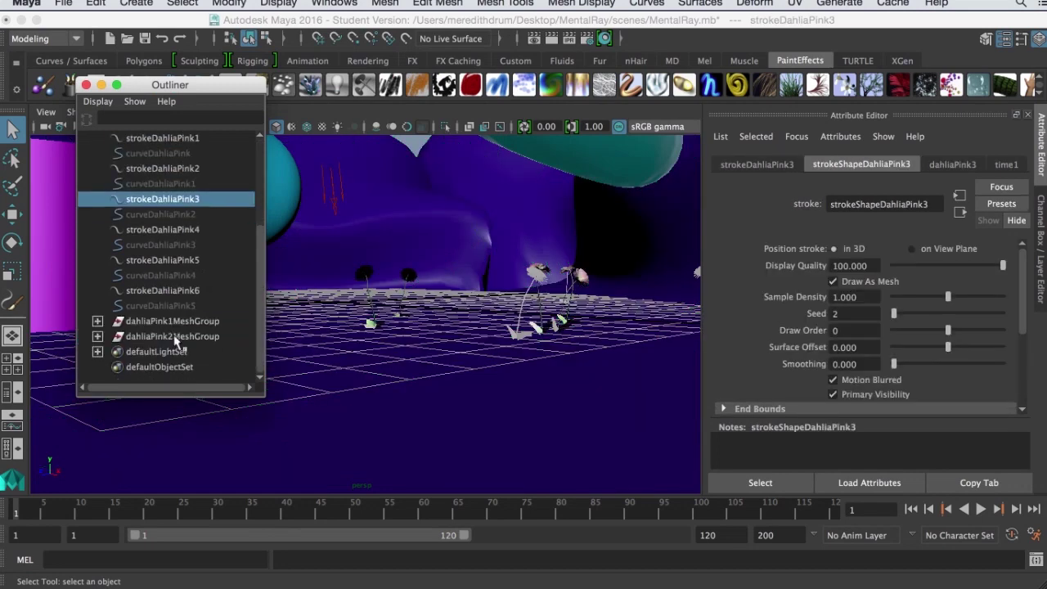
pyautogui.click(187, 291)
pyautogui.click(169, 262)
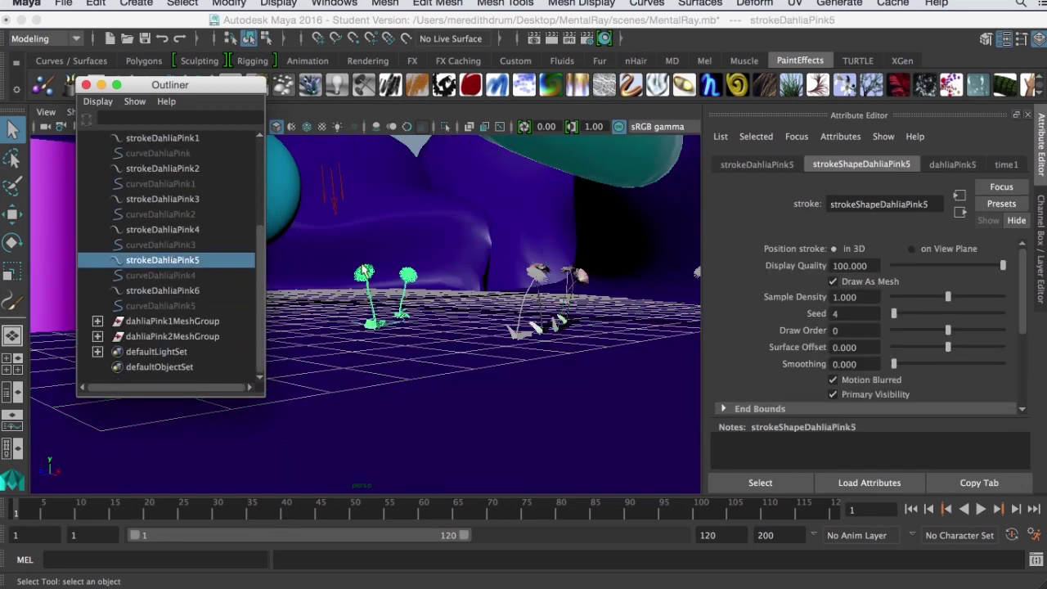
# - Close the Outliner and convert the selected strokeDahliaPink5 Paint Effects stroke to polygons
pyautogui.click(86, 85)
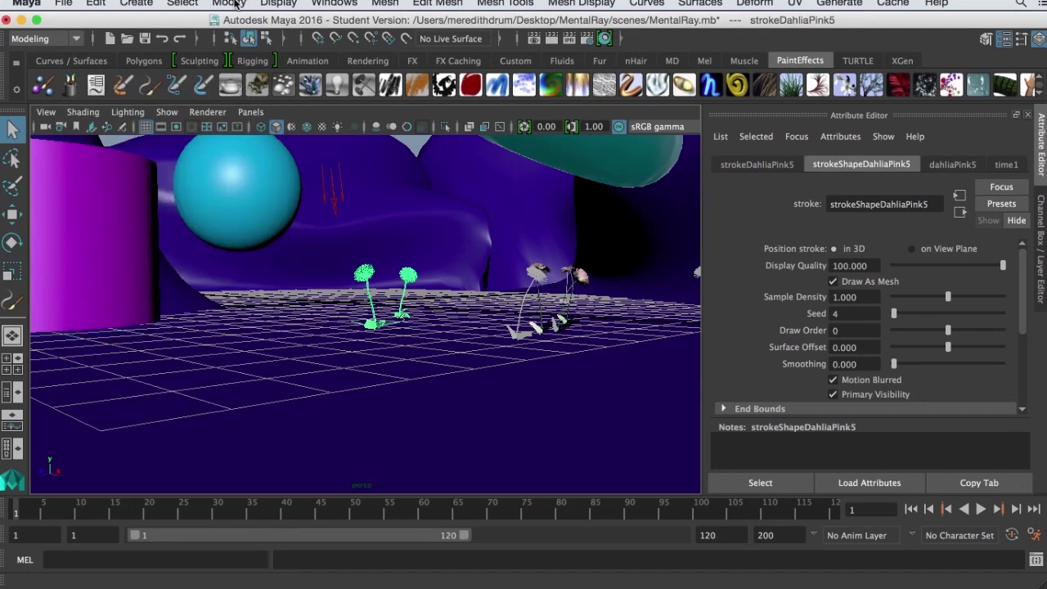
pyautogui.click(229, 3)
pyautogui.moveTo(250, 360)
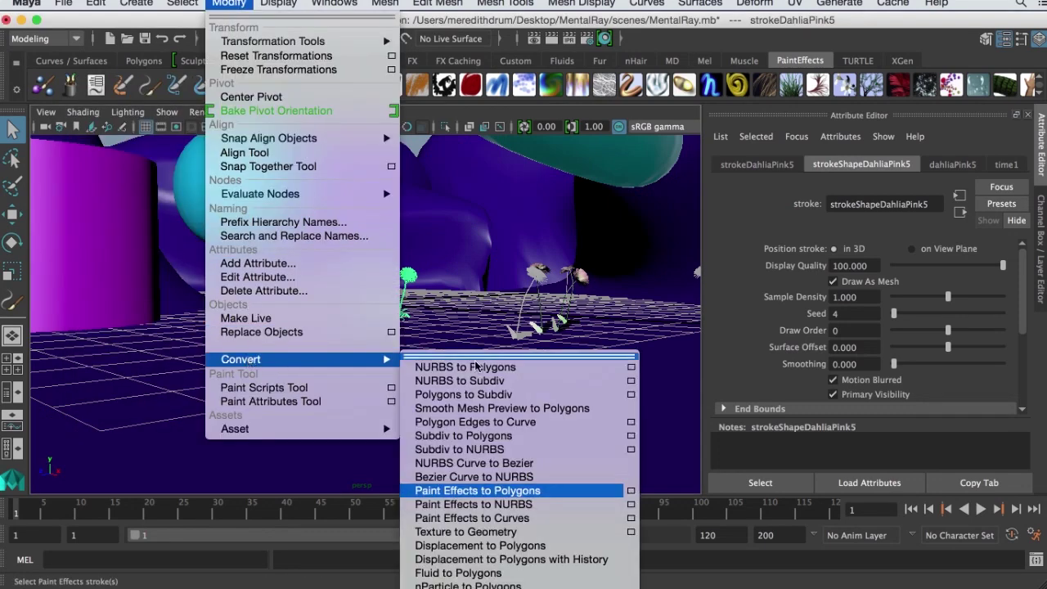
pyautogui.click(477, 490)
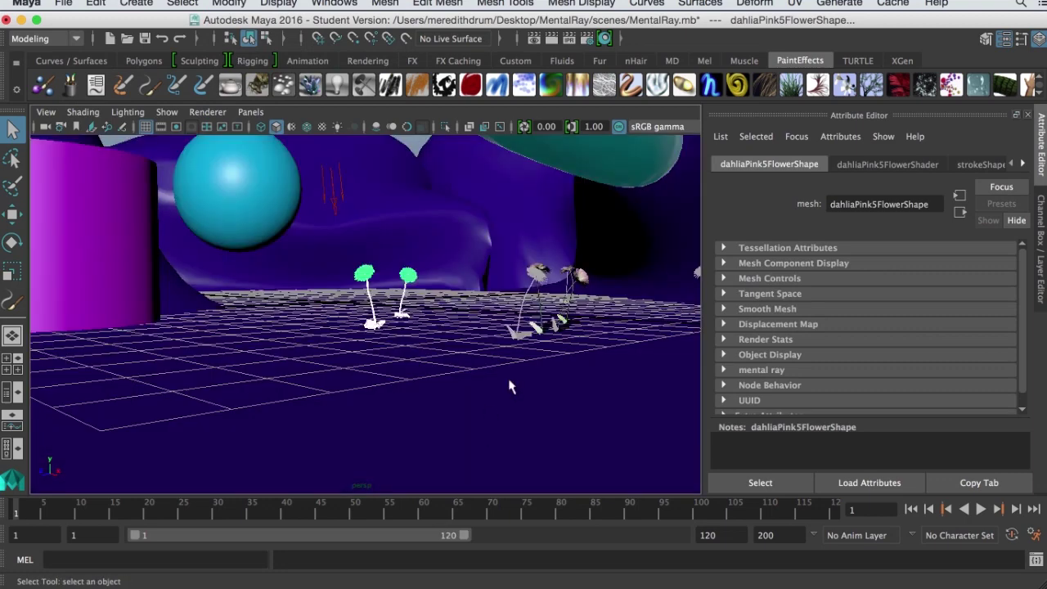
# - Try to scale the converted dahlia pair up uniformly to about 1.4 times, and undo the scaling
pyautogui.keyDown('alt'); pyautogui.moveTo(510, 390); pyautogui.dragTo(505, 386); pyautogui.keyUp('alt')
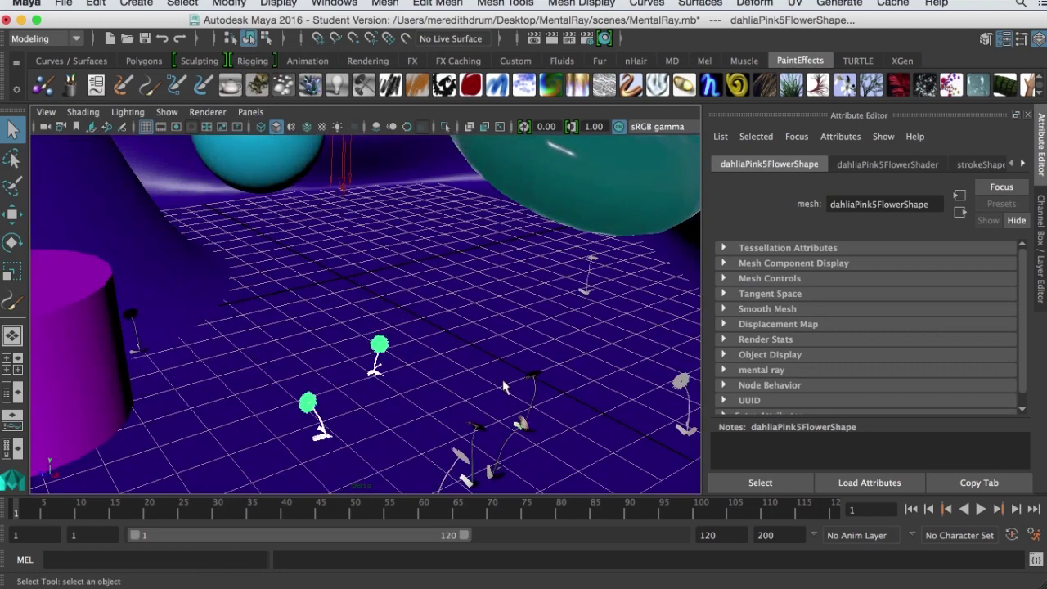
pyautogui.scroll(-5, 503, 386)
pyautogui.scroll(5, 503, 387)
pyautogui.press('r')
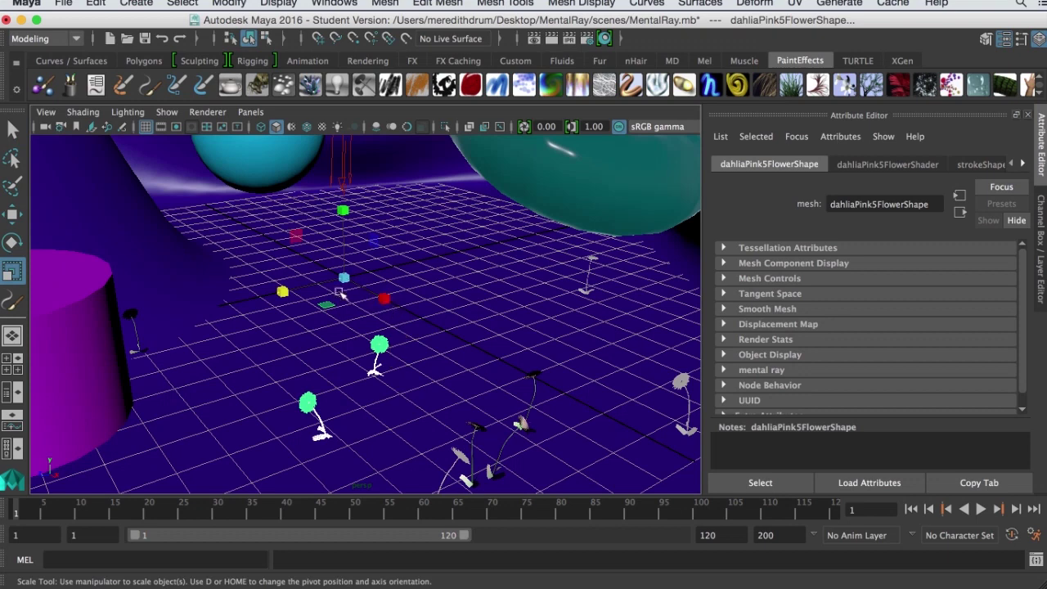
pyautogui.moveTo(343, 280); pyautogui.dragTo(463, 328)
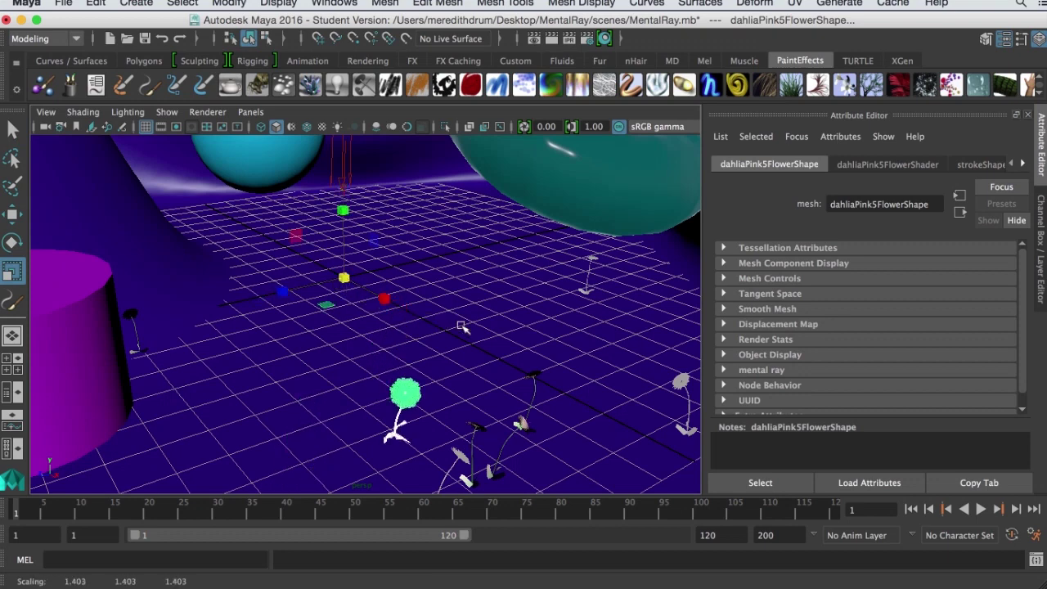
pyautogui.press('super+z')
# - Move the converted dahlia pair between the cylinder and torus about -0.36 cm along X
pyautogui.scroll(-5, 466, 345)
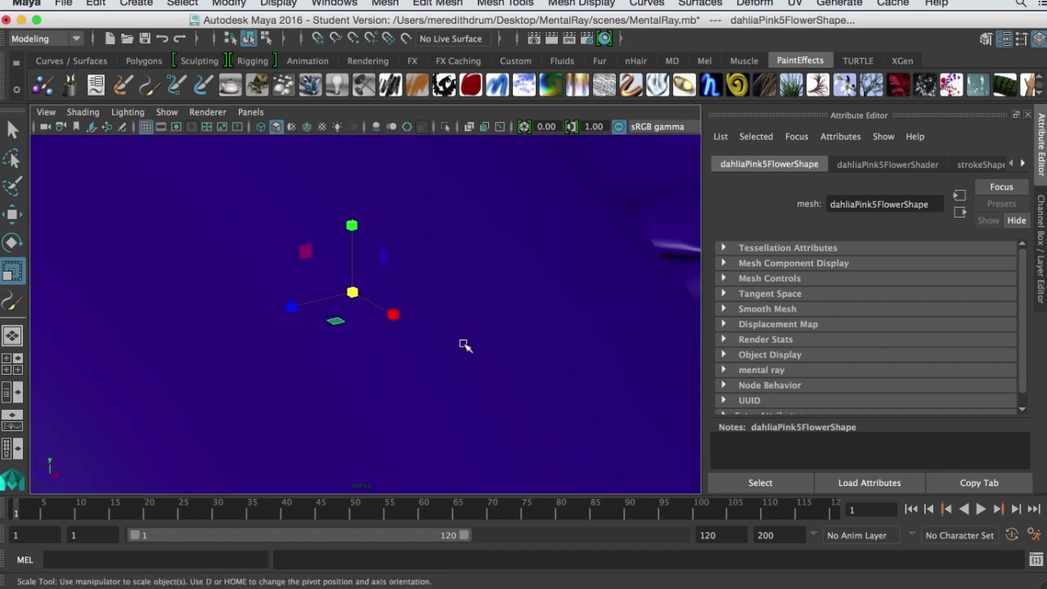
pyautogui.scroll(4, 464, 345)
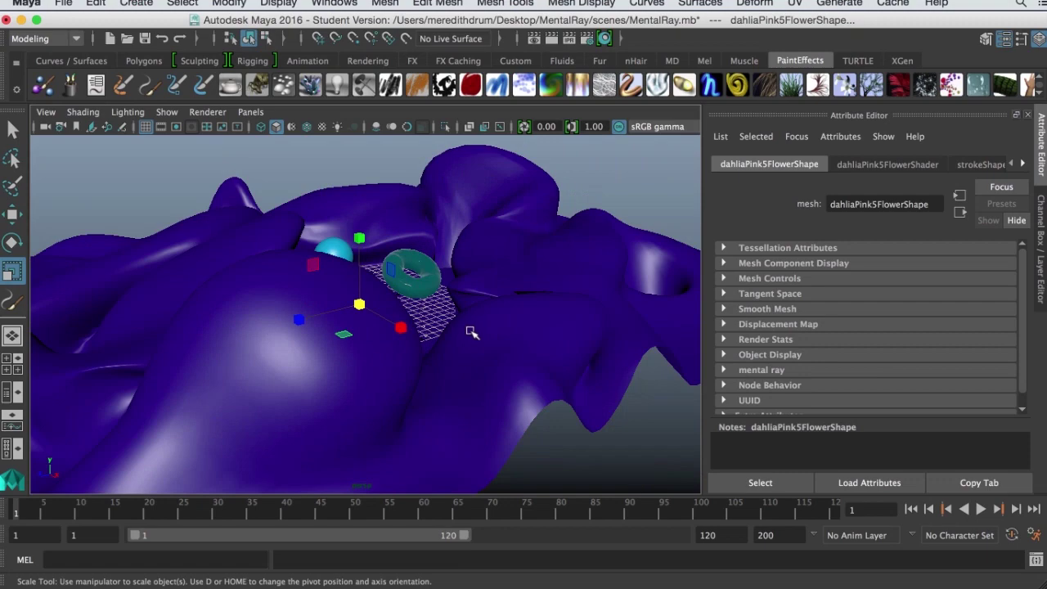
pyautogui.scroll(8, 458, 344)
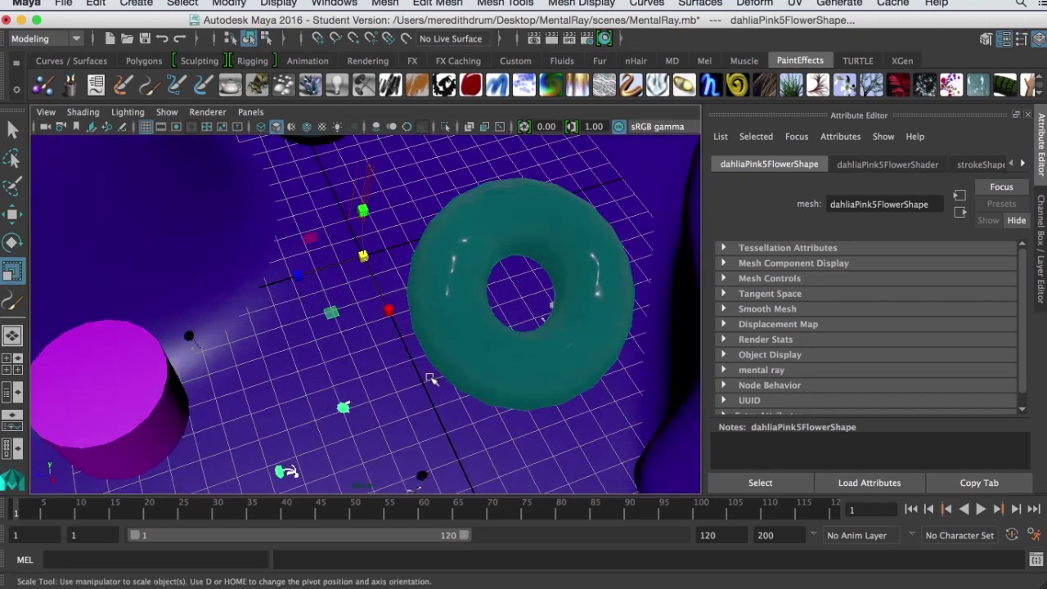
pyautogui.keyDown('alt'); pyautogui.moveTo(429, 378); pyautogui.dragTo(449, 332); pyautogui.keyUp('alt')
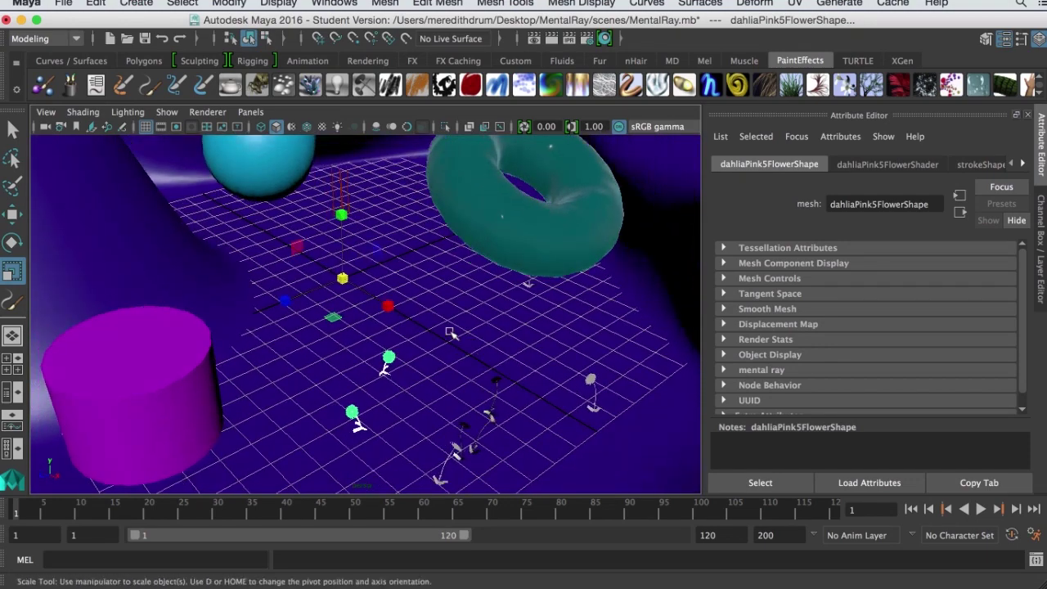
pyautogui.press('w')
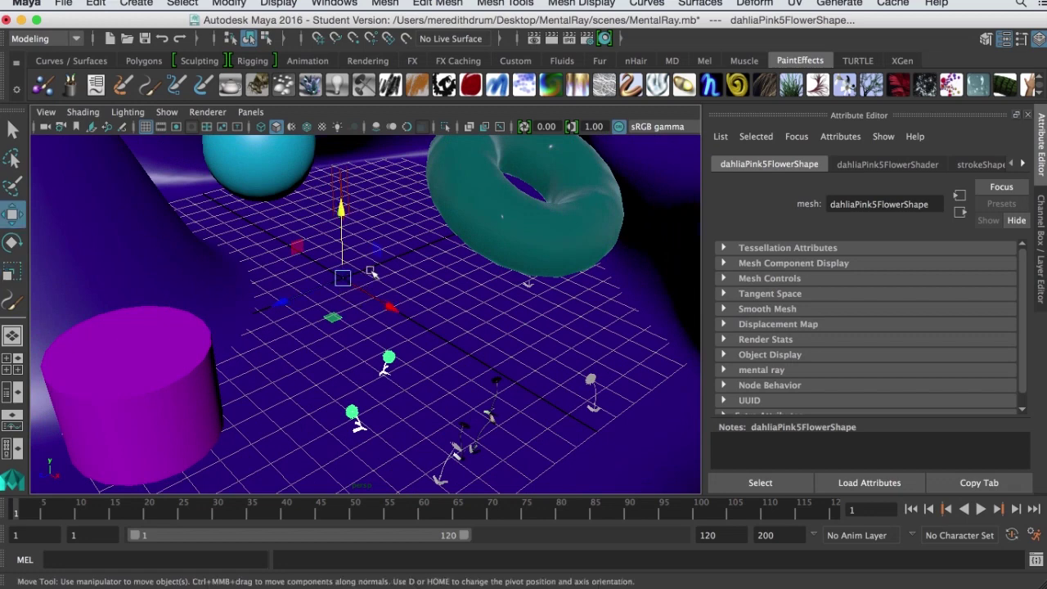
pyautogui.moveTo(393, 304)
pyautogui.mouseDown()
pyautogui.moveTo(416, 325)
pyautogui.moveTo(367, 302)
pyautogui.moveTo(380, 320)
pyautogui.mouseUp()
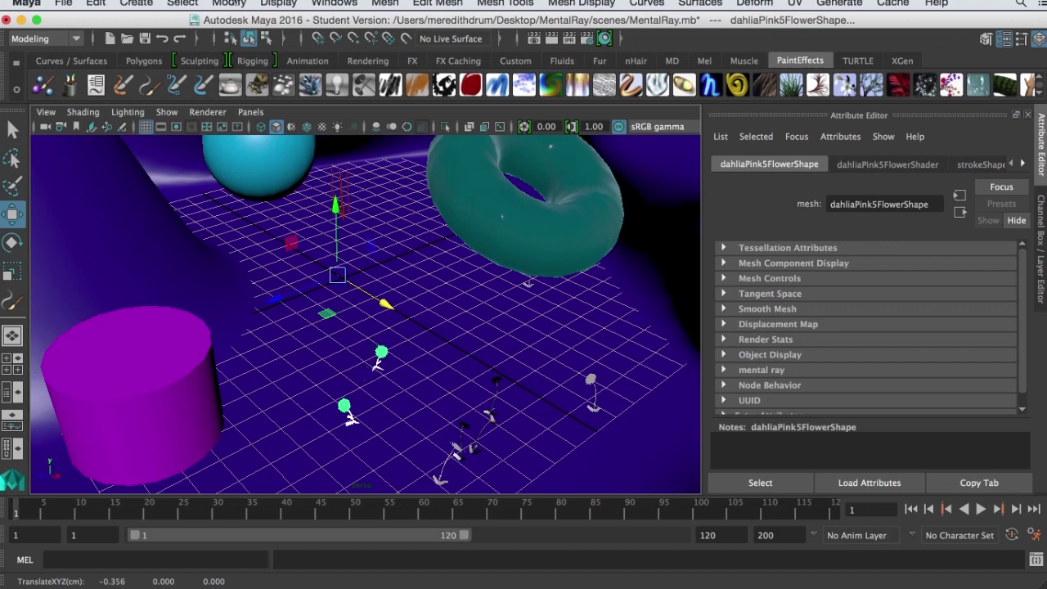
# - Center the pivot of the converted dahlia pair and scale the flowers up uniformly
pyautogui.click(230, 3)
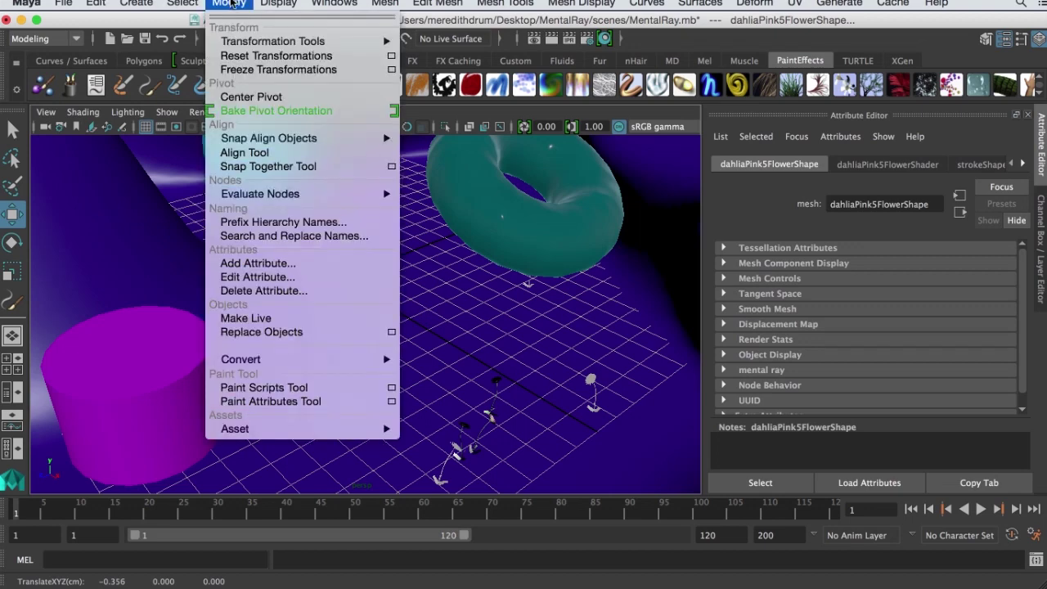
pyautogui.click(239, 99)
pyautogui.press('r')
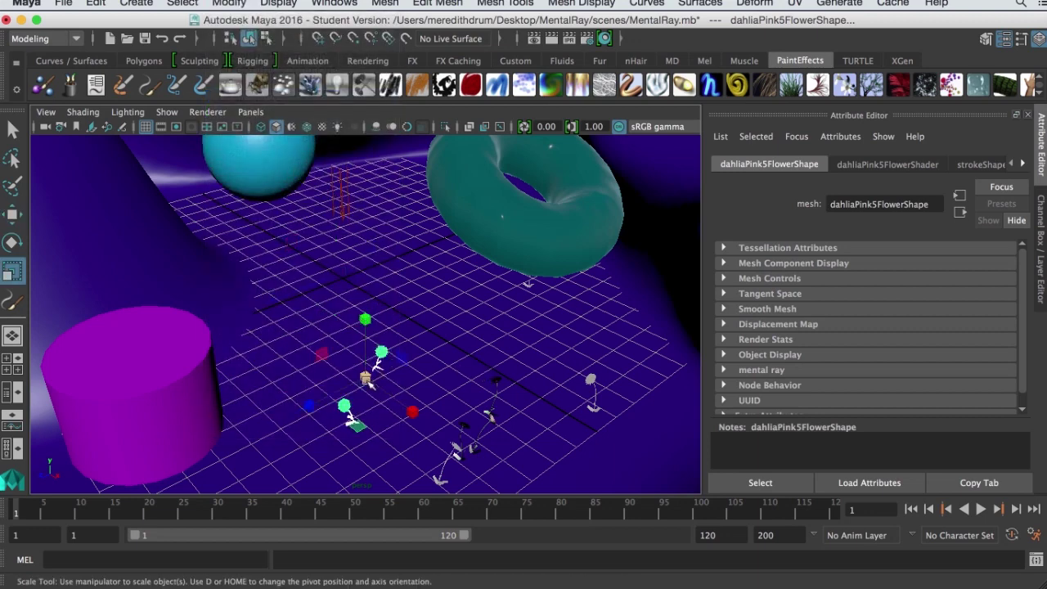
pyautogui.moveTo(366, 377)
pyautogui.mouseDown()
pyautogui.moveTo(434, 402)
pyautogui.moveTo(437, 385)
pyautogui.moveTo(428, 379)
pyautogui.moveTo(361, 411)
pyautogui.mouseUp()
# - Select the hilly terrain plane and lower it well below the grid, clear of the primitives and dahlias
pyautogui.scroll(-5, 414, 385)
pyautogui.click(489, 361)
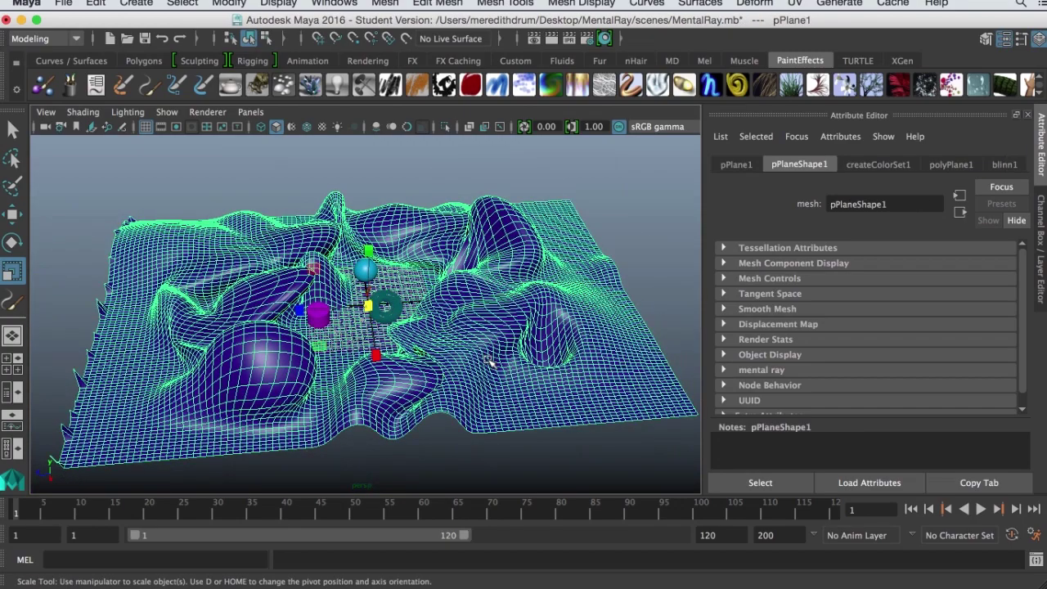
pyautogui.press('w')
pyautogui.scroll(6, 487, 381)
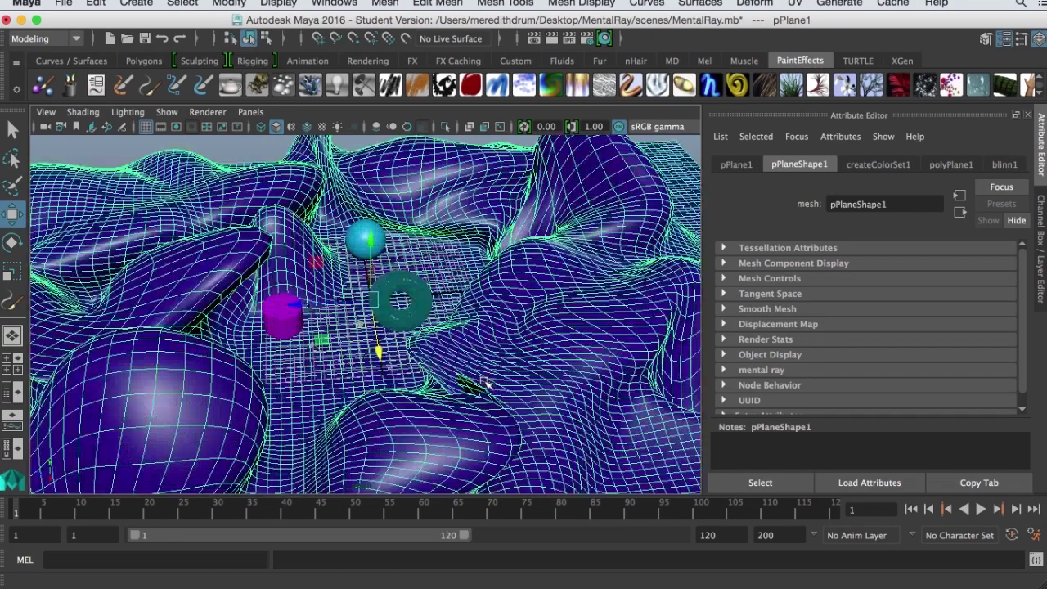
pyautogui.scroll(-8, 486, 382)
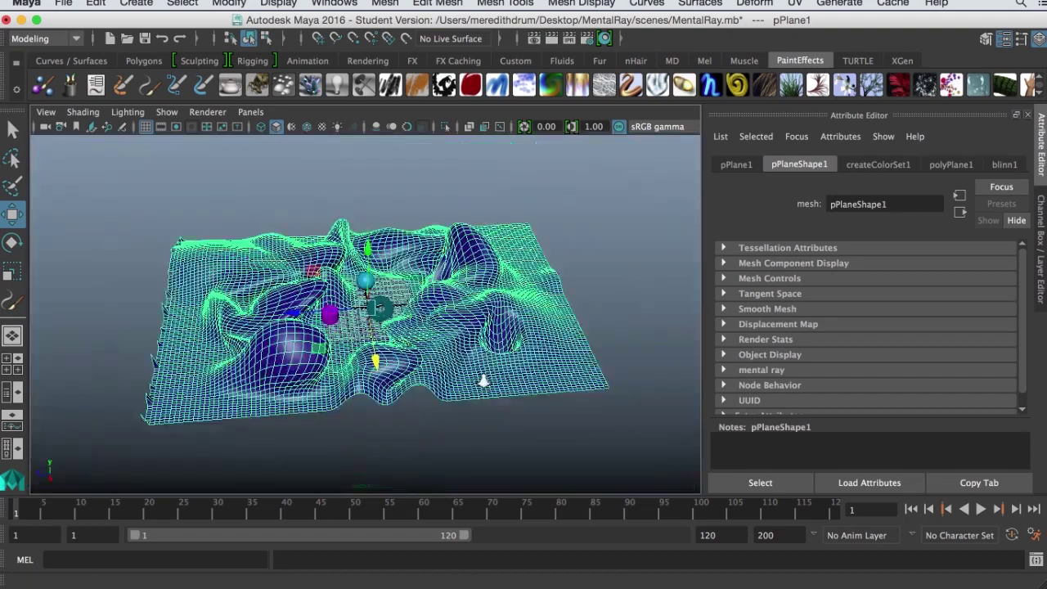
pyautogui.scroll(5, 485, 374)
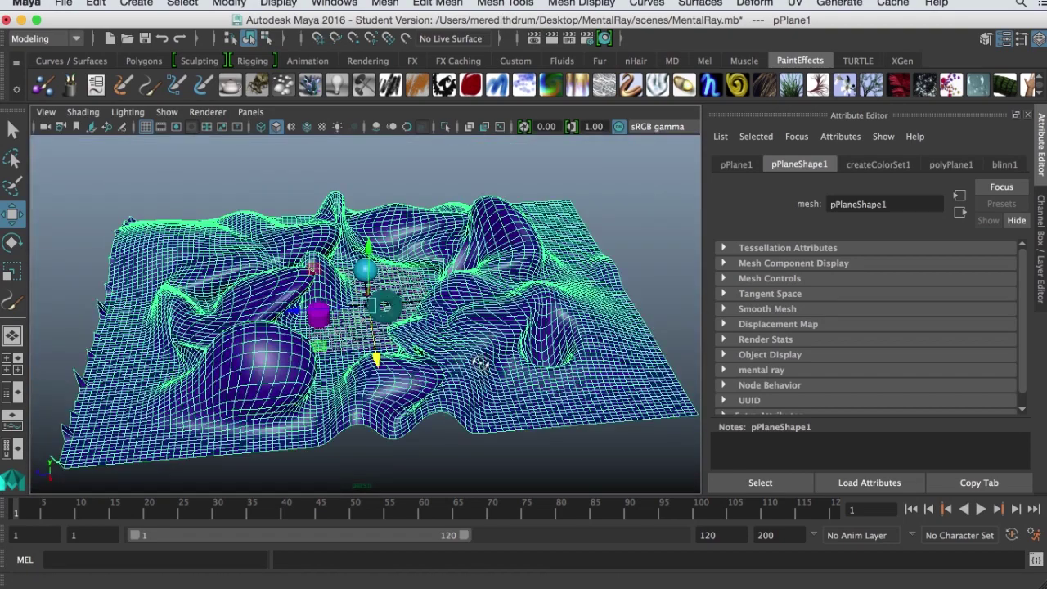
pyautogui.keyDown('alt'); pyautogui.moveTo(489, 370); pyautogui.dragTo(401, 314); pyautogui.keyUp('alt')
pyautogui.scroll(3, 398, 374)
# - Delete all the dahlia flowers and strokes scattered around the cylinder, sphere and torus
pyautogui.click(363, 322)
pyautogui.click(304, 373)
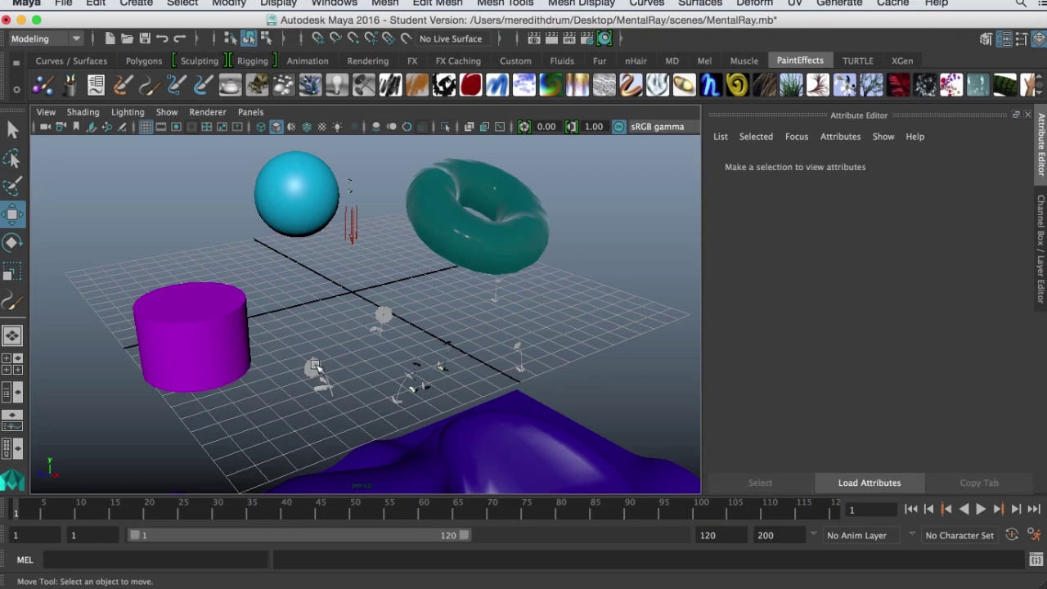
pyautogui.click(316, 373)
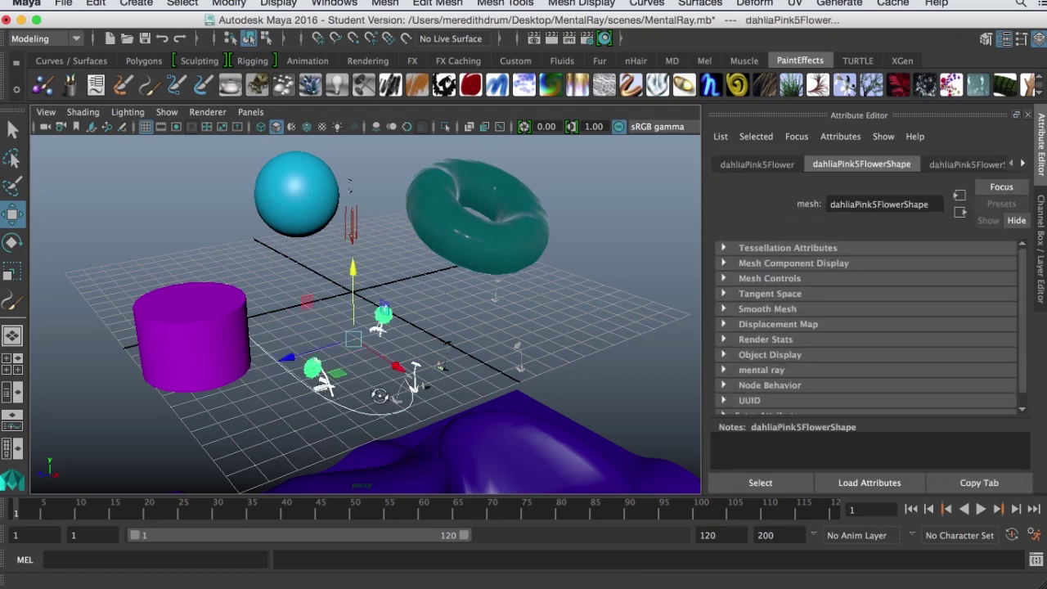
pyautogui.keyDown('alt'); pyautogui.moveTo(316, 373); pyautogui.dragTo(316, 419); pyautogui.keyUp('alt')
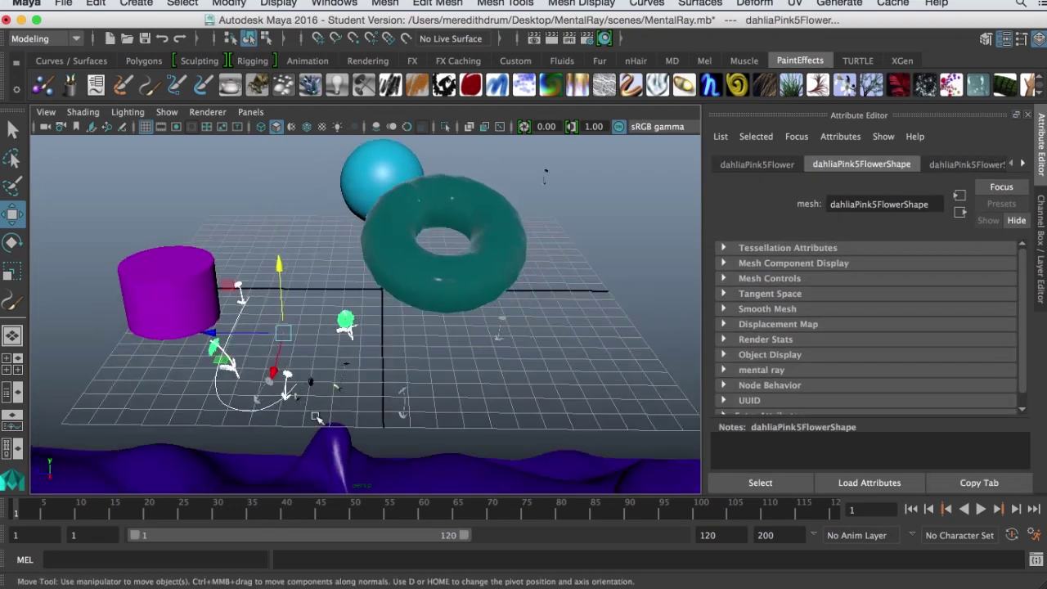
pyautogui.click(316, 417)
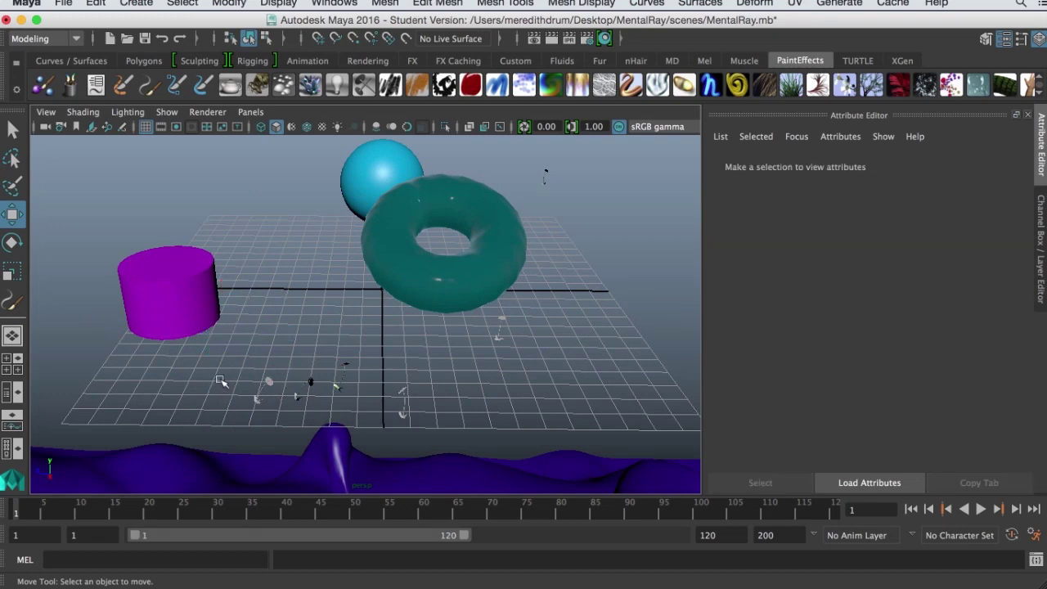
pyautogui.moveTo(219, 381); pyautogui.dragTo(405, 398)
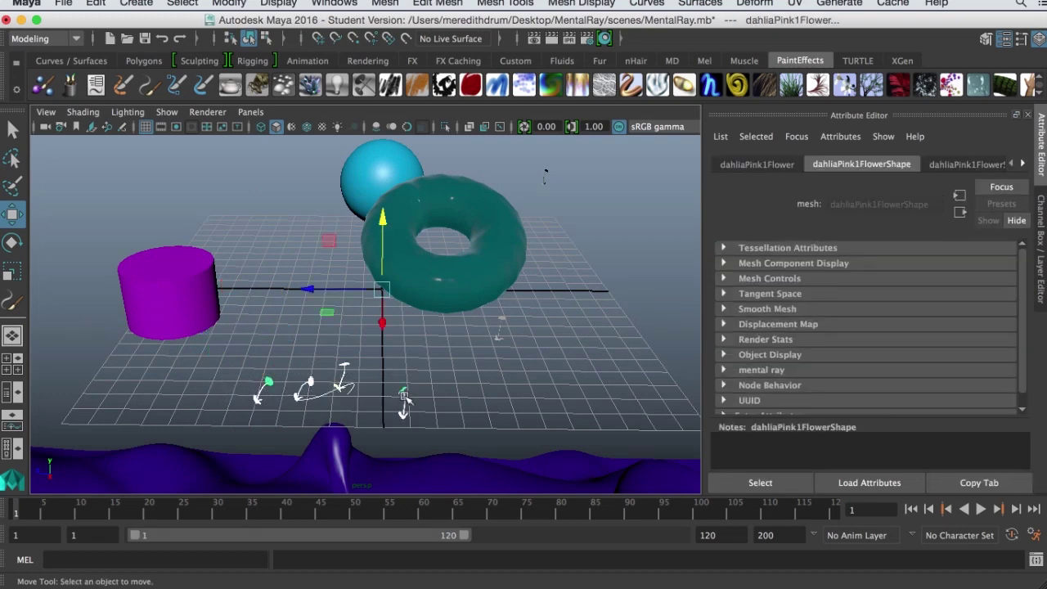
pyautogui.press('Delete')
pyautogui.press('z')
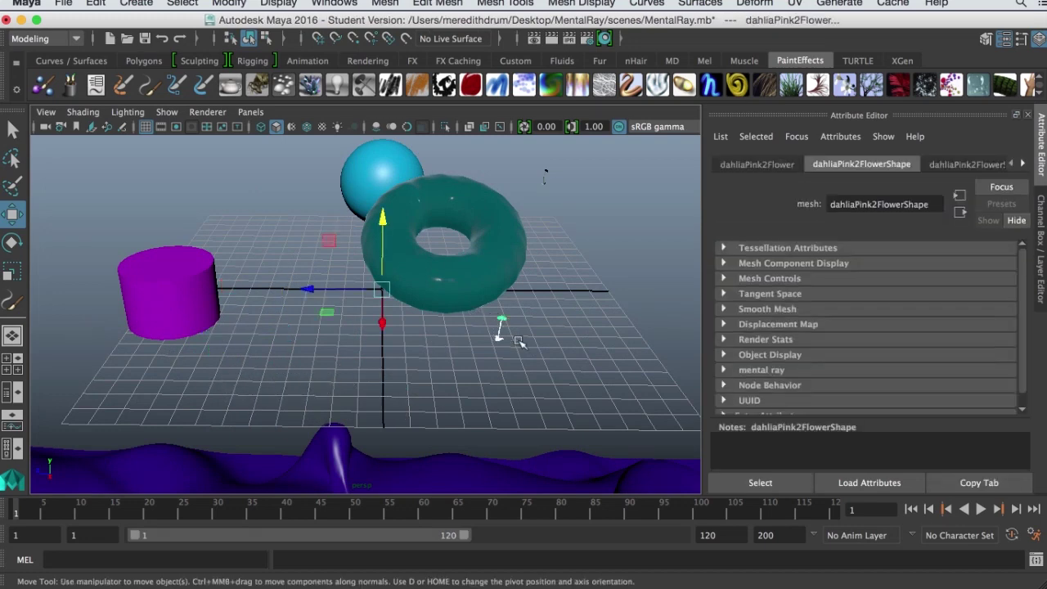
pyautogui.press('Delete')
pyautogui.moveTo(518, 344)
pyautogui.keyDown('alt'); pyautogui.mouseDown()
pyautogui.moveTo(499, 344)
pyautogui.moveTo(624, 172)
pyautogui.moveTo(638, 188)
pyautogui.mouseUp(); pyautogui.keyUp('alt')
pyautogui.click(638, 189)
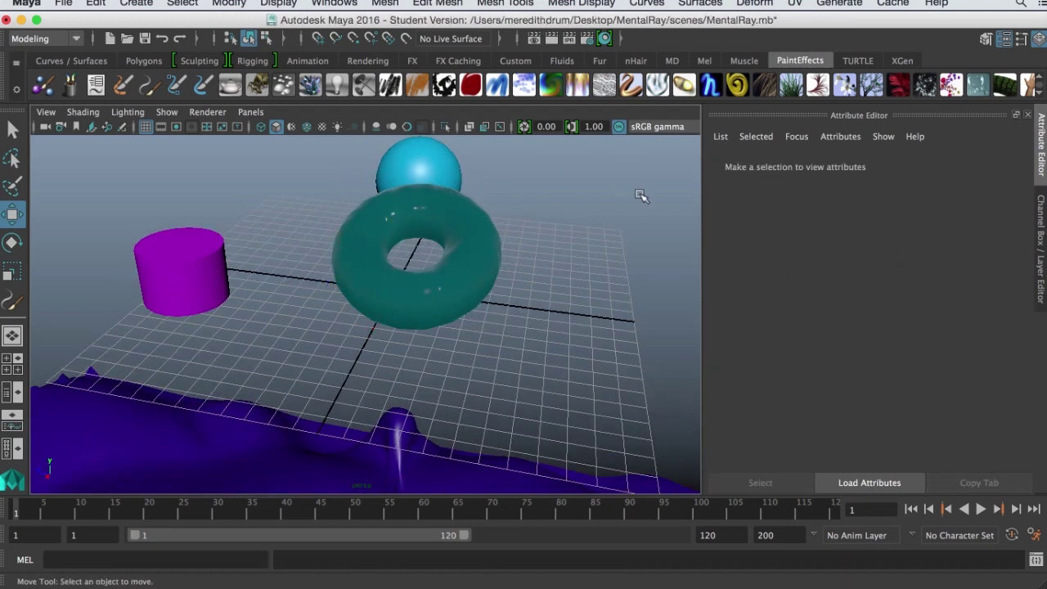
# - Raise the terrain plane back up around the primitives and save the MentalRay.mb scene
pyautogui.moveTo(638, 190)
pyautogui.keyDown('alt'); pyautogui.mouseDown(button='right')
pyautogui.moveTo(598, 270)
pyautogui.moveTo(451, 435)
pyautogui.mouseUp(button='right'); pyautogui.keyUp('alt')
pyautogui.click(442, 439)
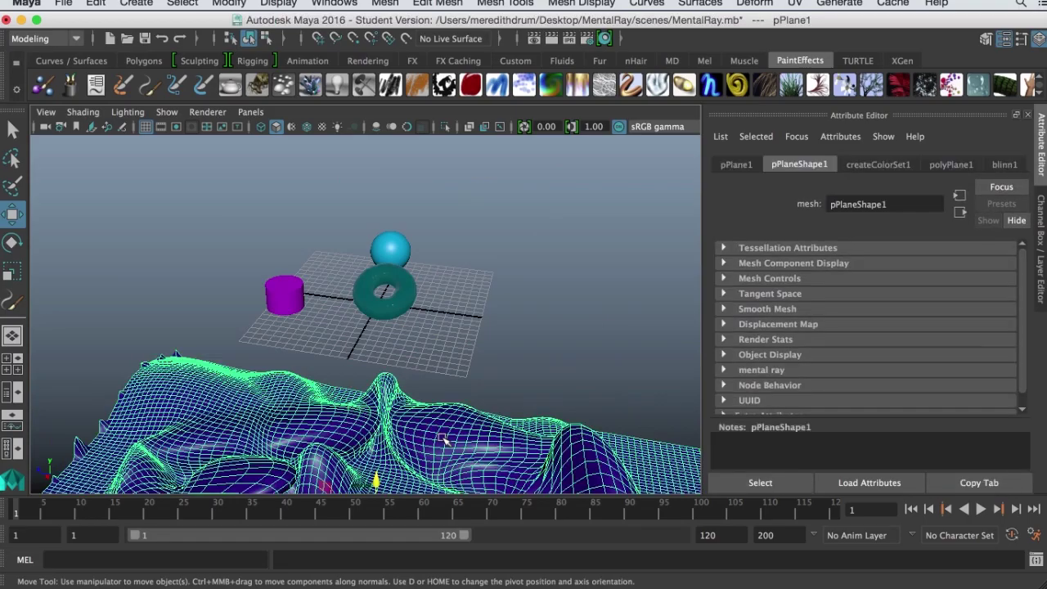
pyautogui.moveTo(375, 482); pyautogui.dragTo(370, 259, button='middle')
pyautogui.keyDown('alt'); pyautogui.moveTo(370, 257); pyautogui.dragTo(364, 336); pyautogui.keyUp('alt')
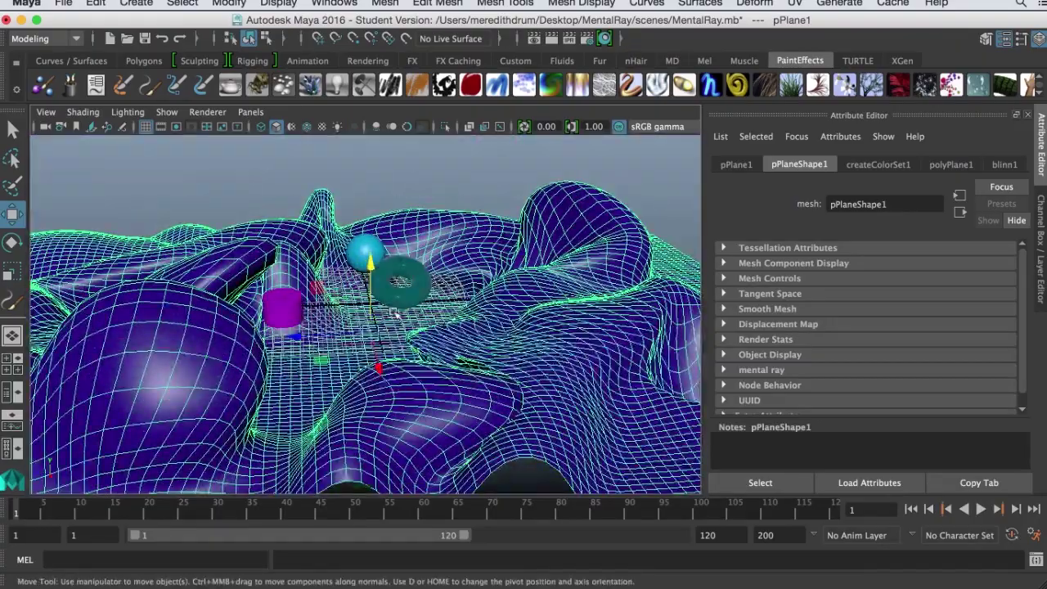
pyautogui.press('super+s')
pyautogui.click(492, 369)
pyautogui.press('w')
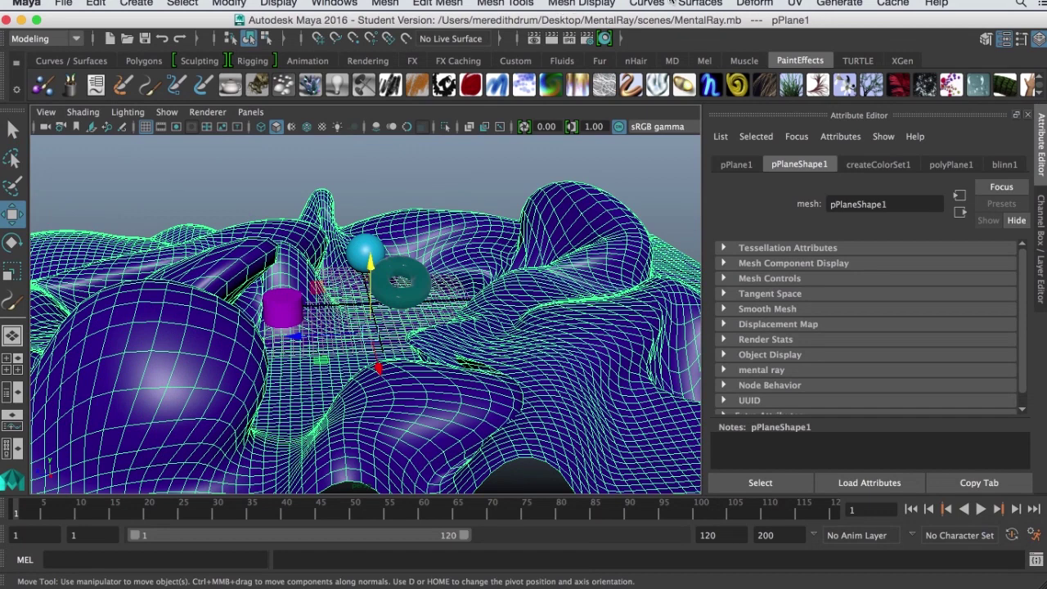
# - Make the selected terrain paintable and paint several pink dahlia strokes across its hills with the Paint Effects Tool
pyautogui.click(842, 4)
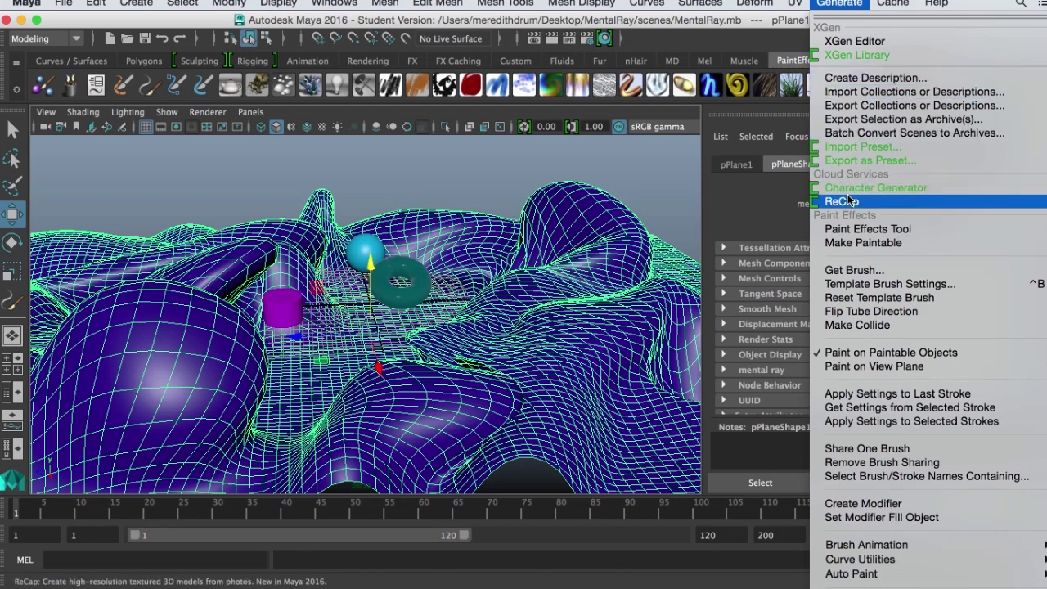
pyautogui.click(841, 243)
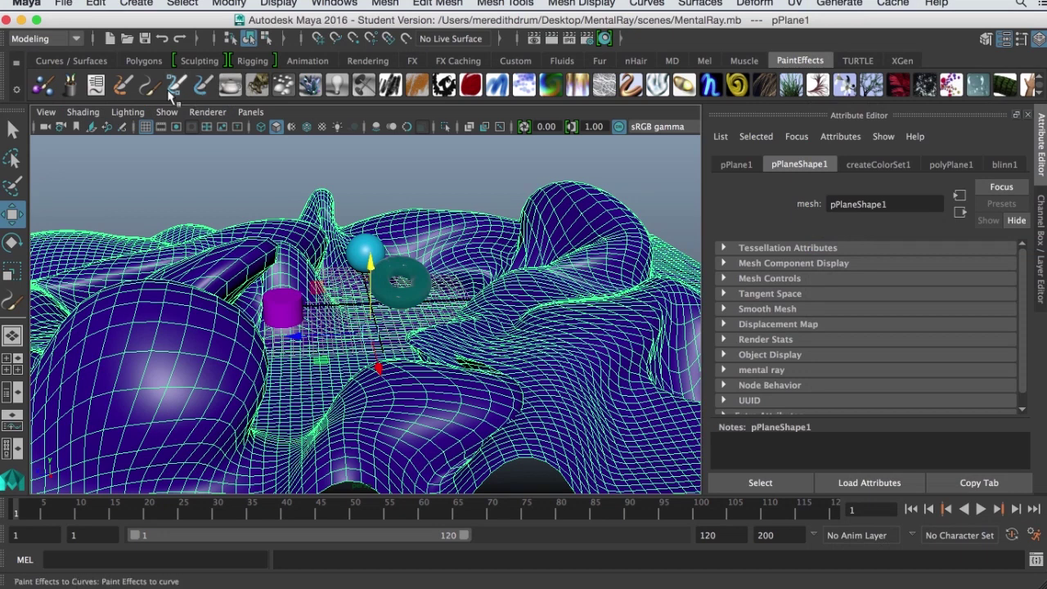
pyautogui.click(13, 304)
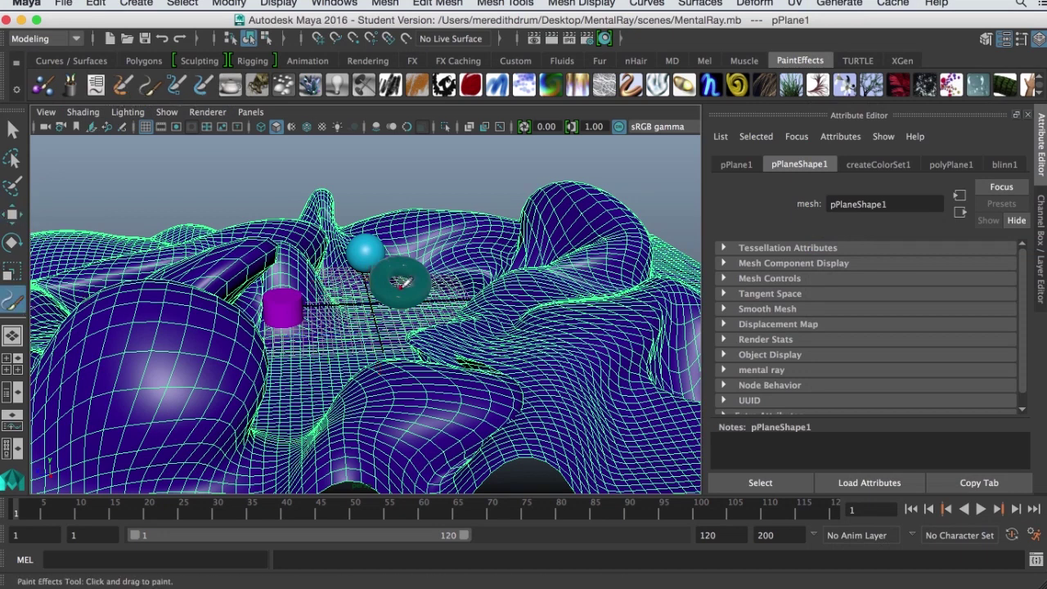
pyautogui.click(470, 365)
pyautogui.moveTo(530, 301)
pyautogui.mouseDown()
pyautogui.moveTo(537, 288)
pyautogui.moveTo(524, 258)
pyautogui.mouseUp()
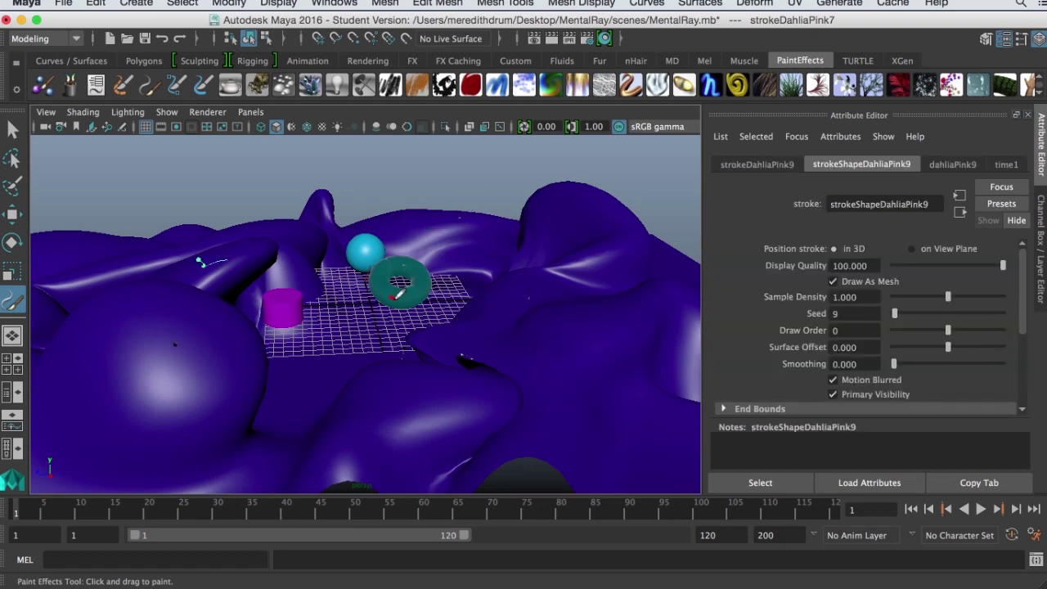
pyautogui.click(207, 174)
# - Select the hilly terrain plane and lower it beneath the sphere, torus and cylinder
pyautogui.press('q')
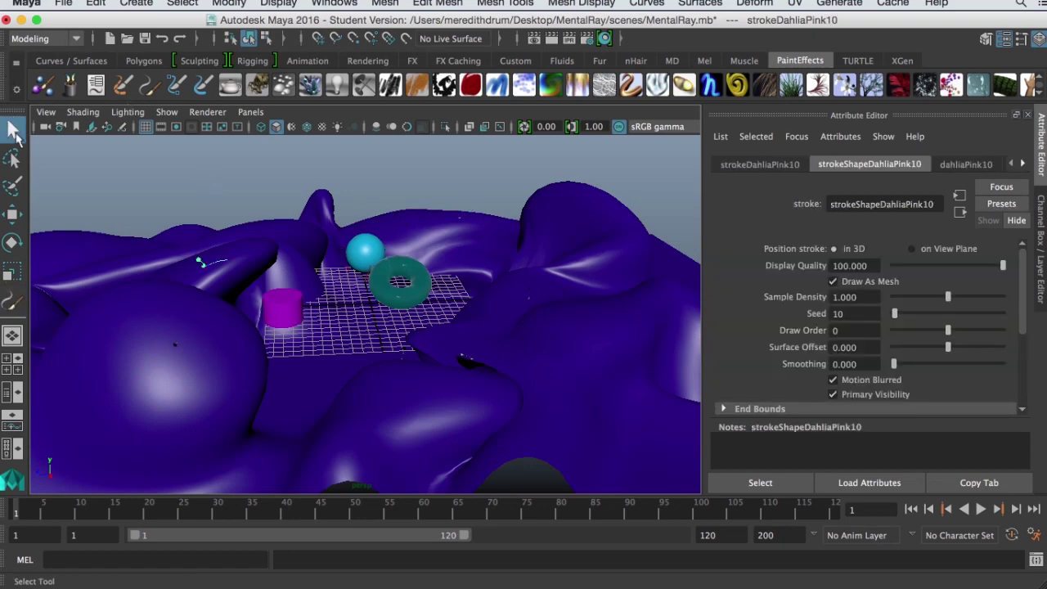
pyautogui.click(388, 304)
pyautogui.click(360, 348)
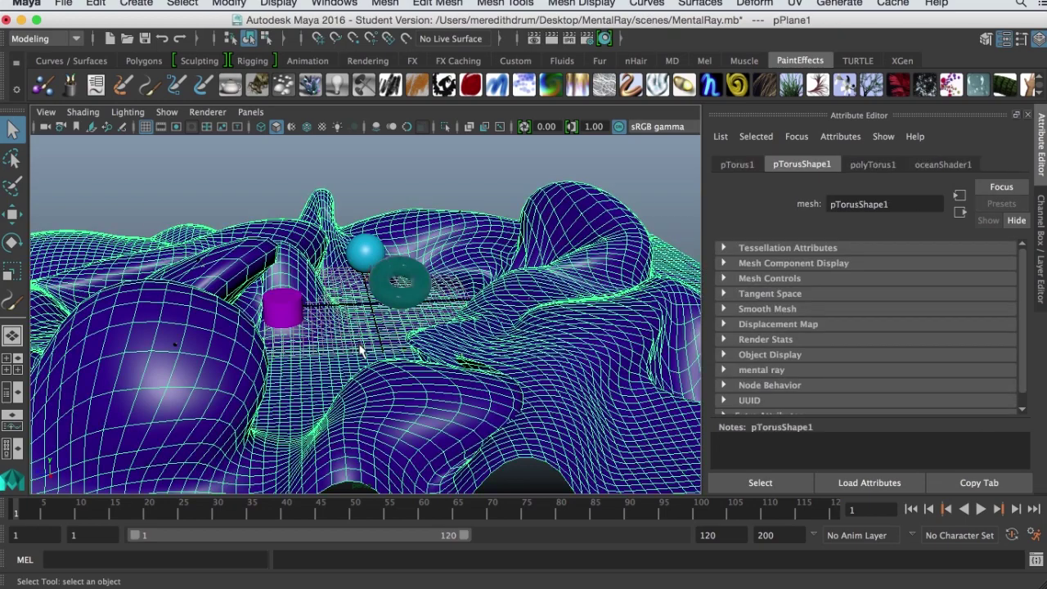
pyautogui.press('w')
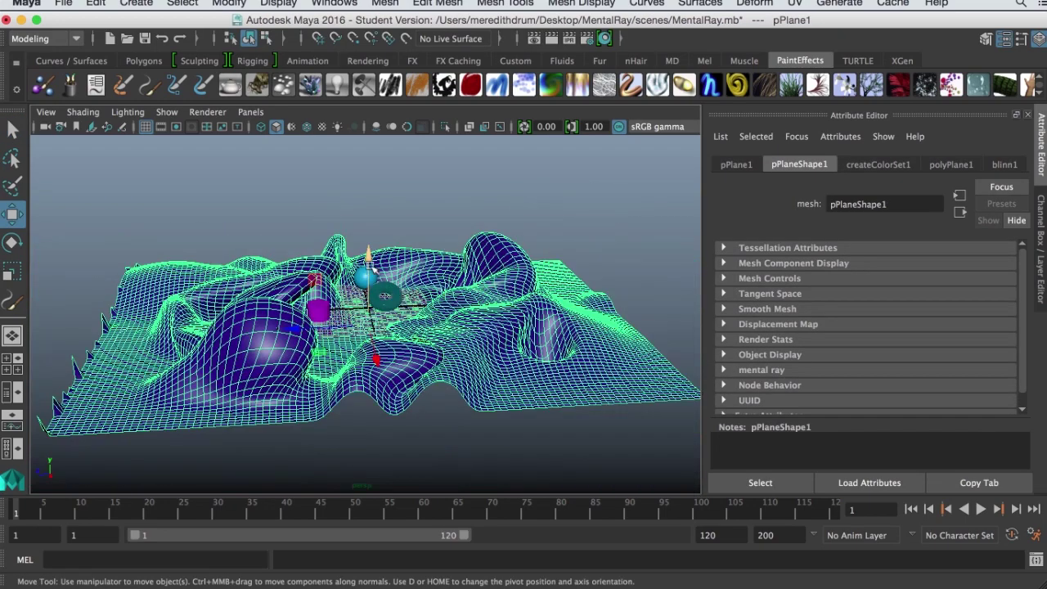
pyautogui.moveTo(373, 331); pyautogui.dragTo(467, 379)
pyautogui.scroll(10, 411, 253)
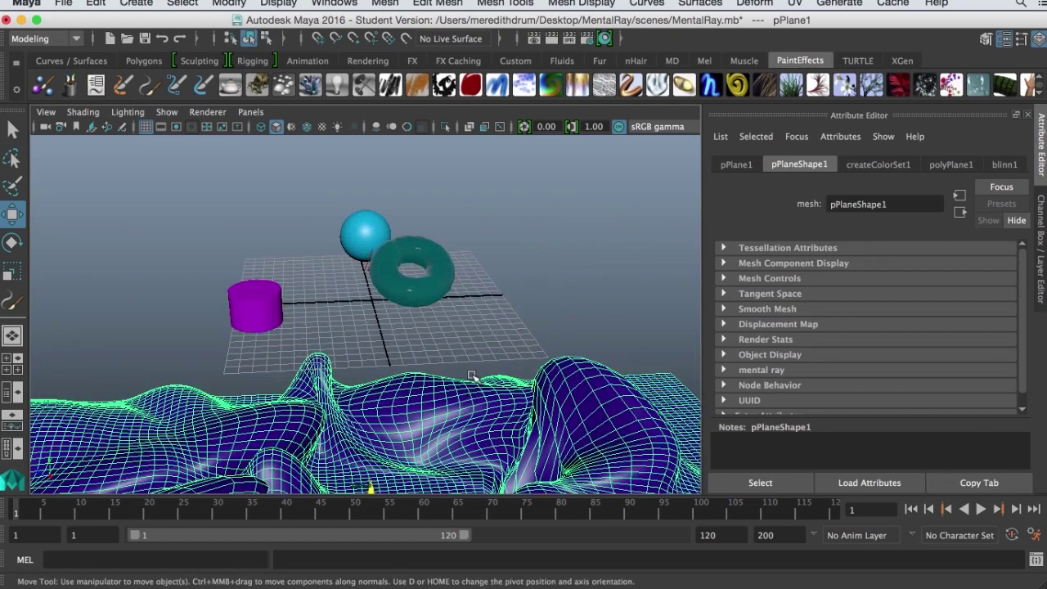
# - Select the dahlia stroke on the ridge at the back of the lowered terrain and examine it up close
pyautogui.scroll(5, 411, 253)
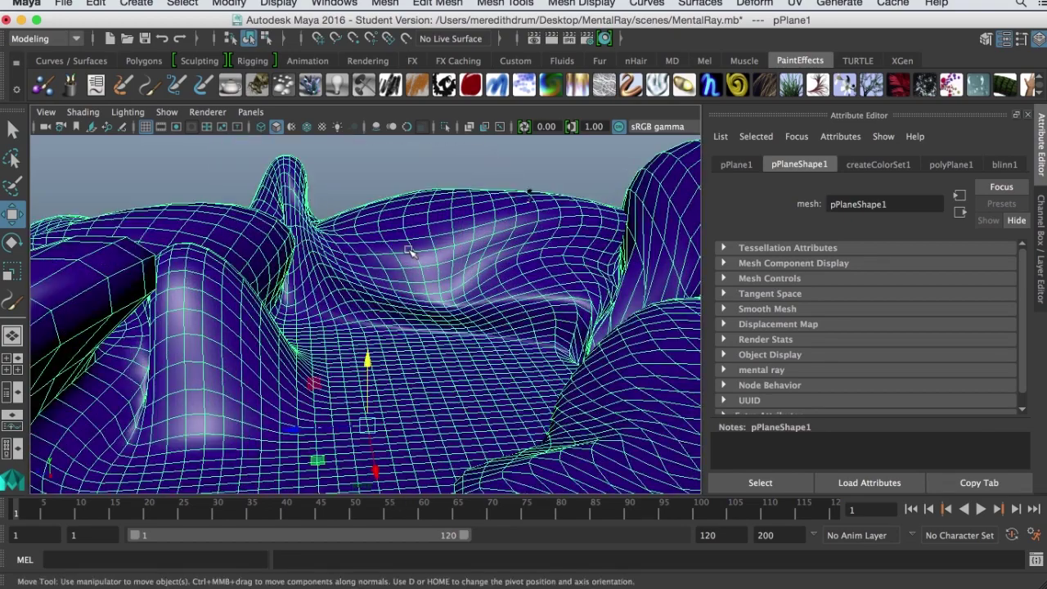
pyautogui.scroll(5, 467, 238)
pyautogui.click(430, 235)
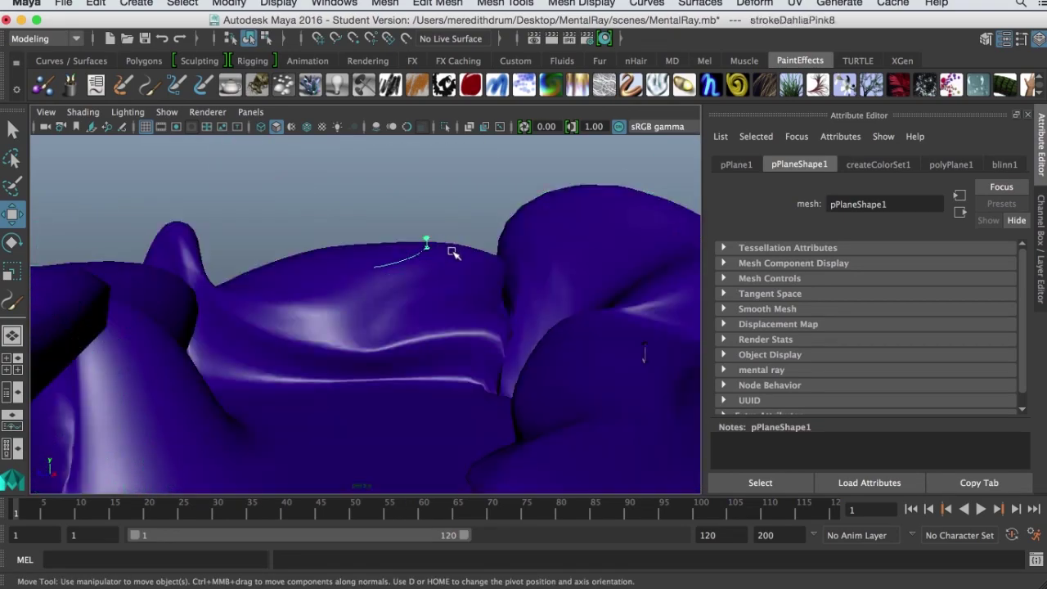
pyautogui.scroll(5, 461, 255)
pyautogui.scroll(6, 462, 257)
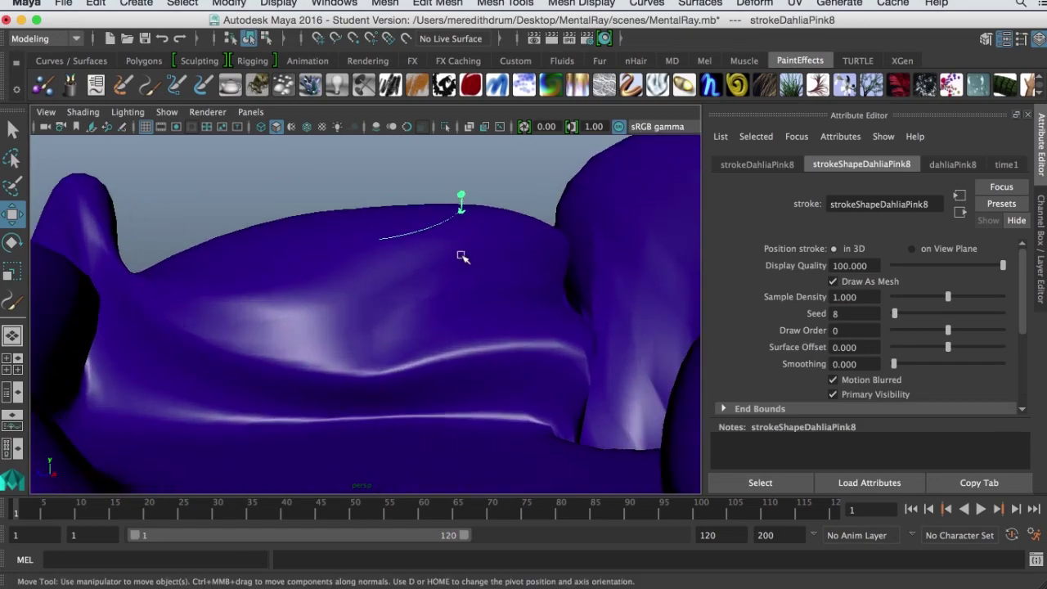
pyautogui.scroll(-10, 468, 255)
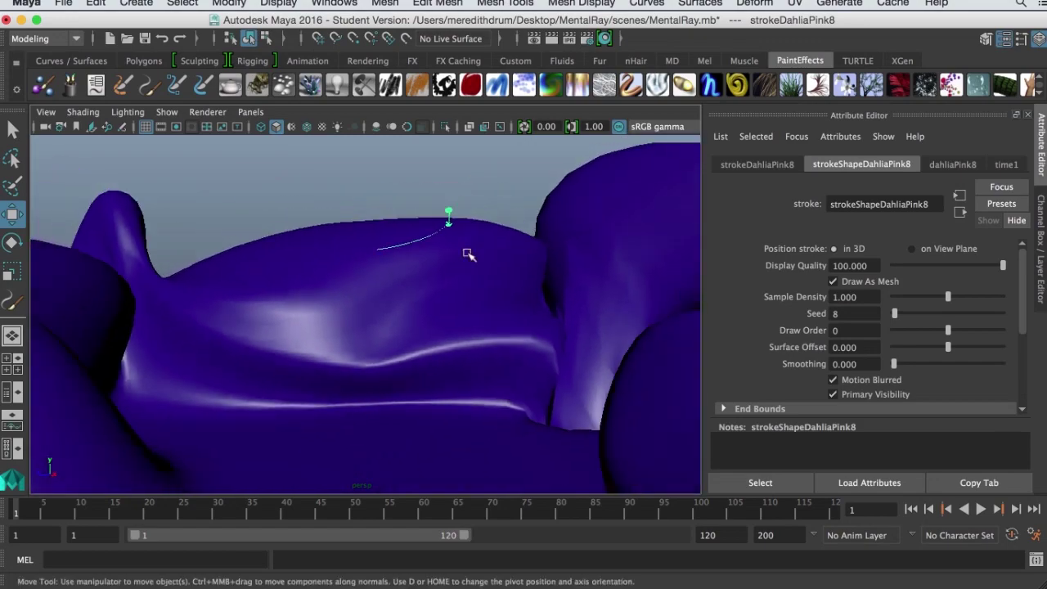
# - Raise the terrain plane back up around the sphere and torus
pyautogui.click(413, 365)
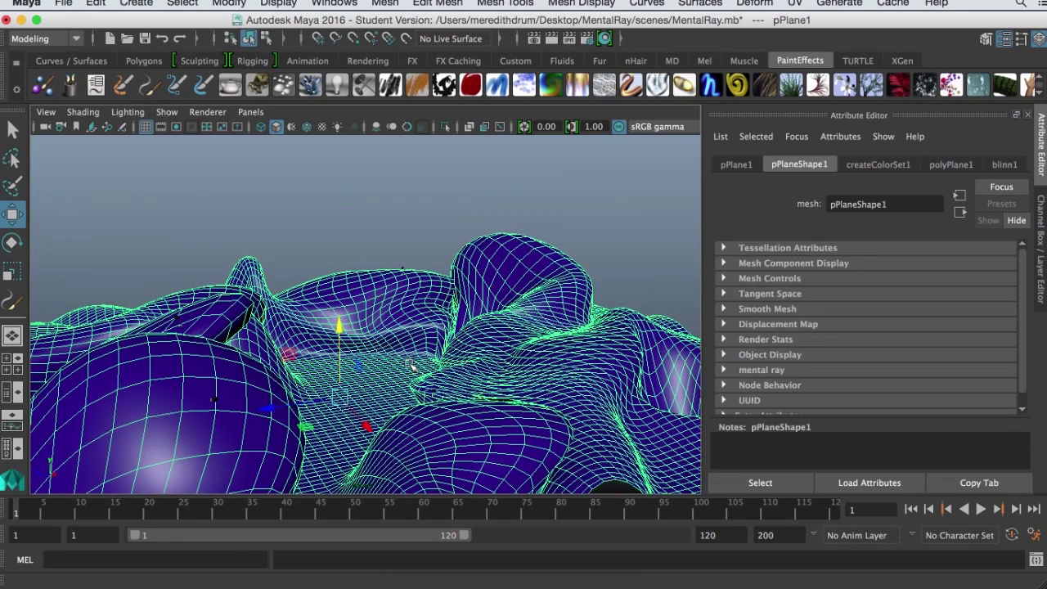
pyautogui.scroll(-6, 413, 365)
pyautogui.moveTo(355, 271); pyautogui.dragTo(399, 195)
pyautogui.moveTo(397, 143)
pyautogui.keyDown('alt'); pyautogui.mouseDown()
pyautogui.moveTo(398, 297)
pyautogui.moveTo(449, 303)
pyautogui.mouseUp(); pyautogui.keyUp('alt')
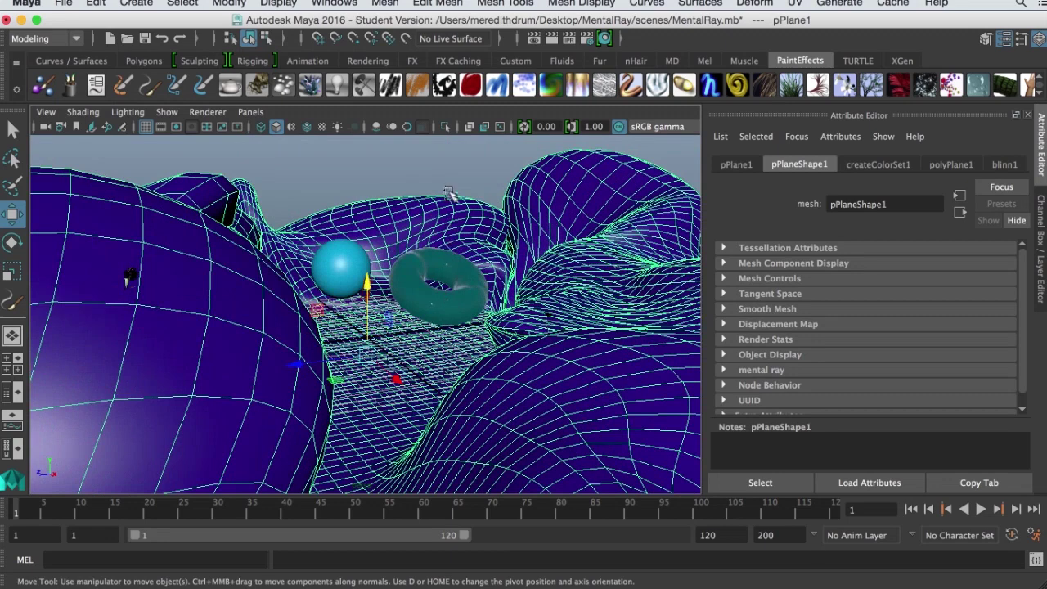
# - Set the renderer to Maya Software and test-render a close view of the back-ridge dahlia with the sphere and torus
pyautogui.moveTo(449, 194); pyautogui.dragTo(399, 230)
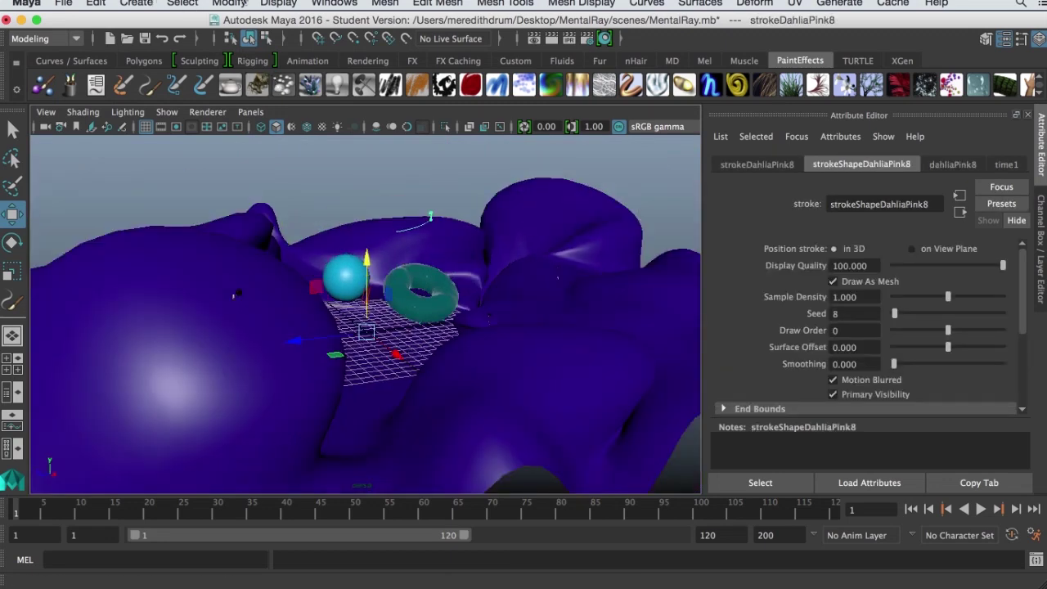
pyautogui.moveTo(458, 246)
pyautogui.keyDown('alt'); pyautogui.mouseDown()
pyautogui.moveTo(464, 270)
pyautogui.moveTo(474, 259)
pyautogui.moveTo(437, 402)
pyautogui.mouseUp(); pyautogui.keyUp('alt')
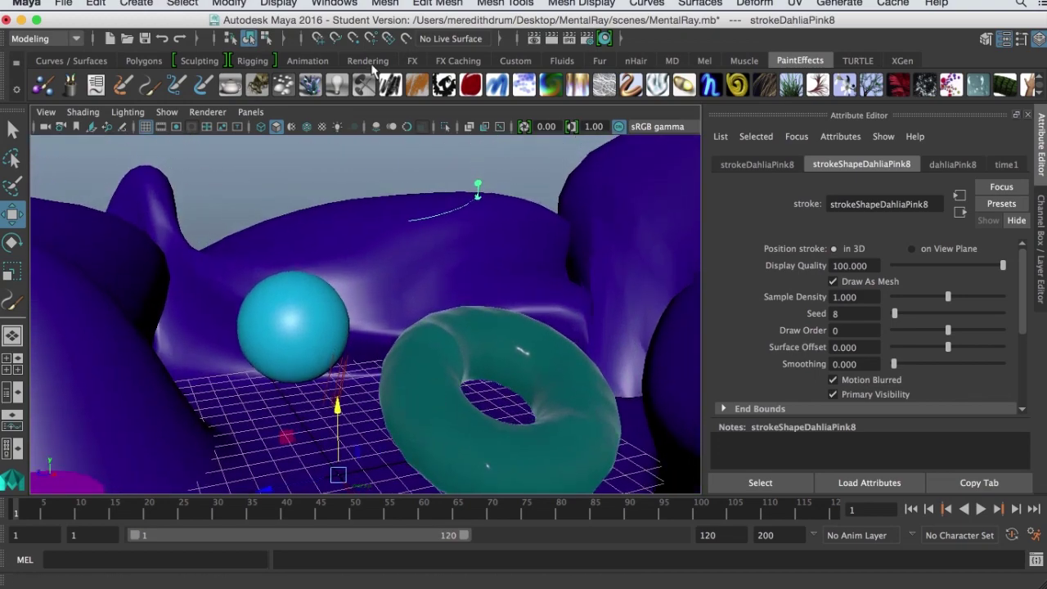
pyautogui.click(603, 39)
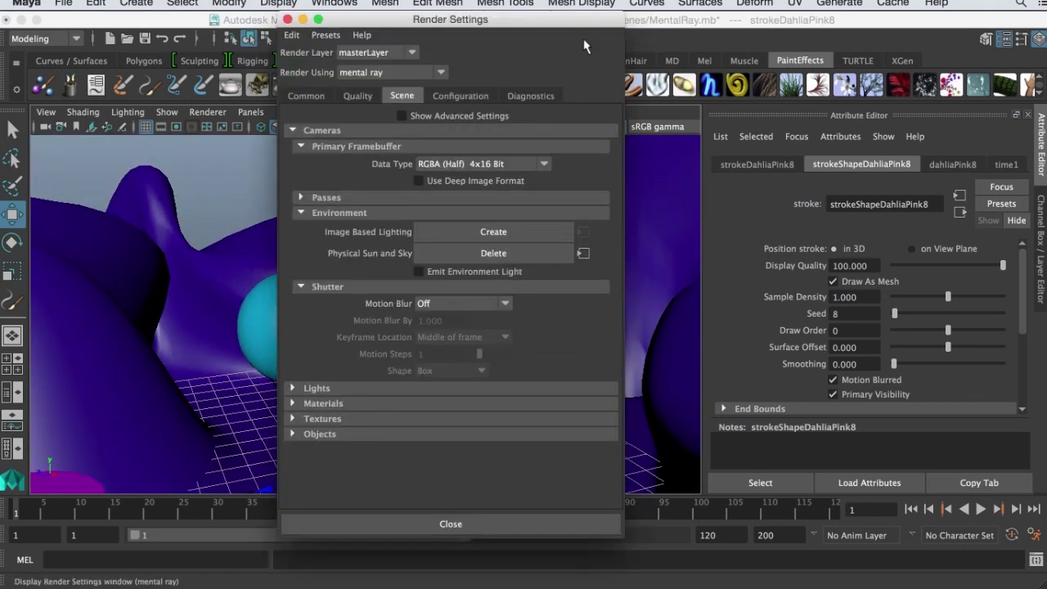
pyautogui.click(402, 74)
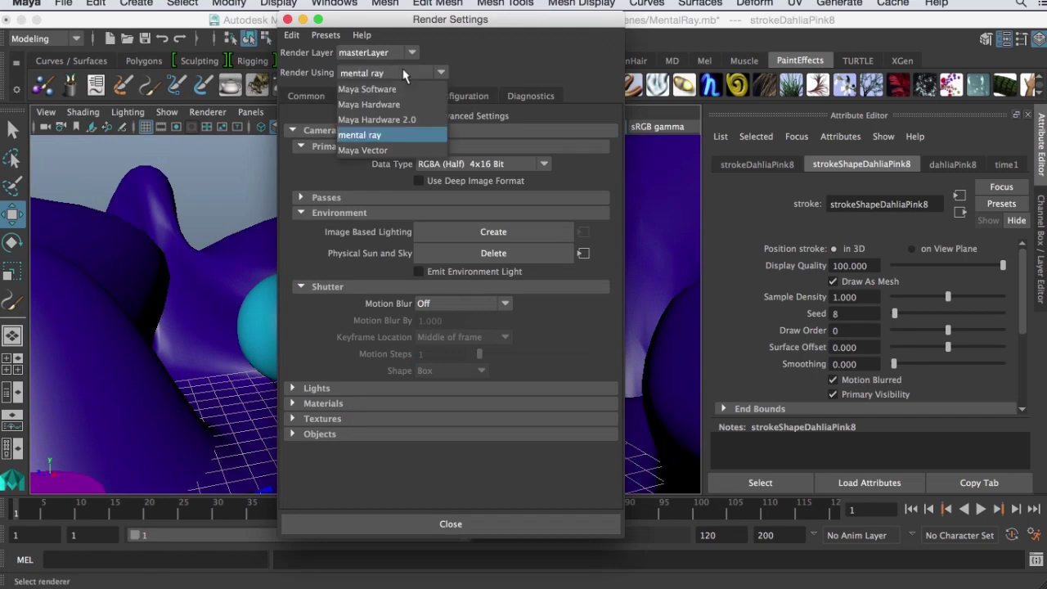
pyautogui.click(388, 86)
pyautogui.click(288, 19)
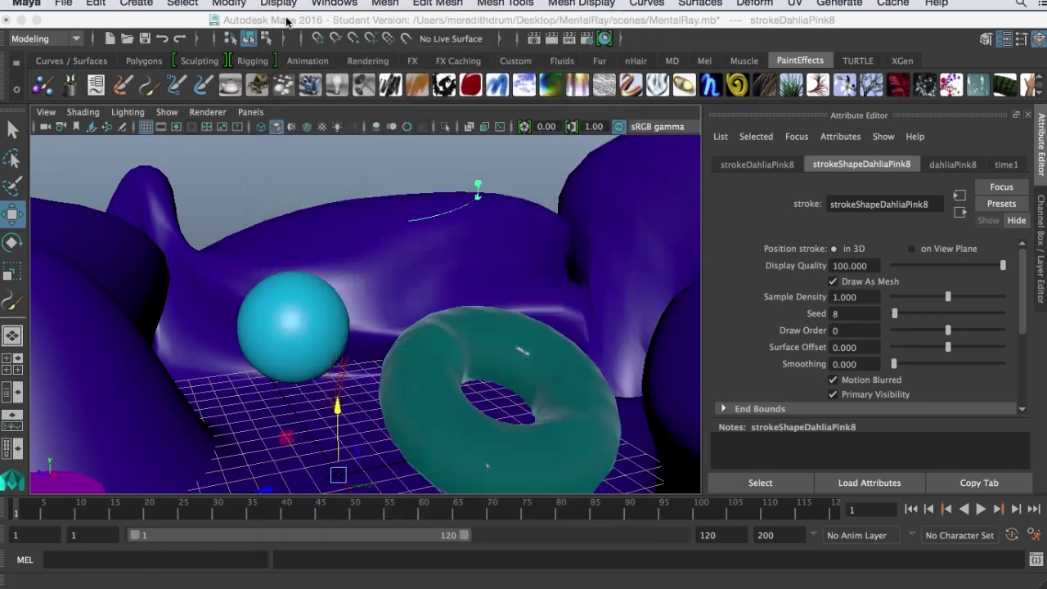
pyautogui.click(551, 39)
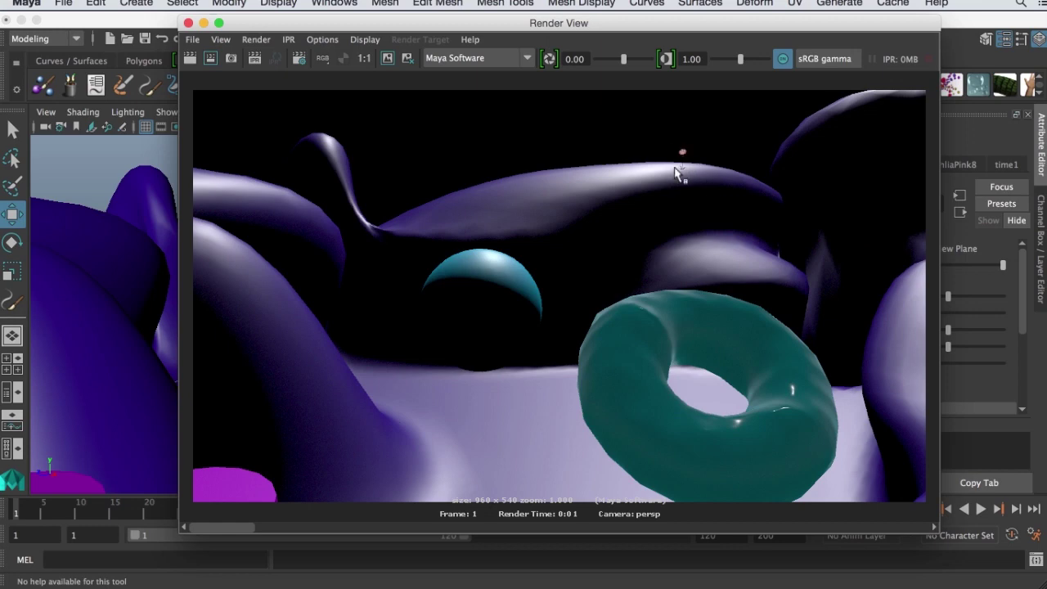
pyautogui.click(188, 23)
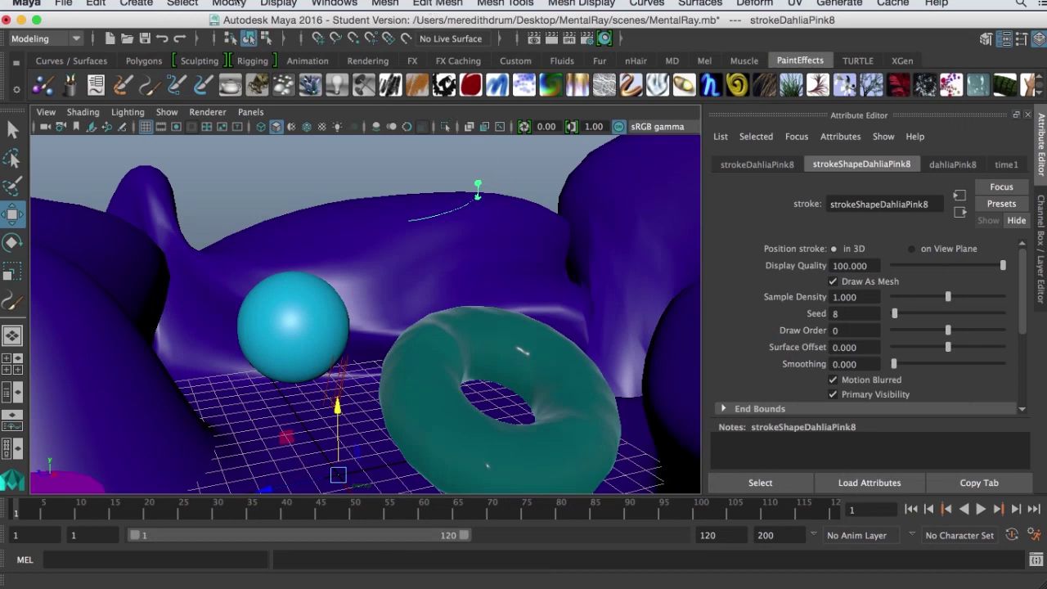
# - Convert the selected dahlia stroke on the back ridge from Paint Effects to polygons
pyautogui.click(252, 4)
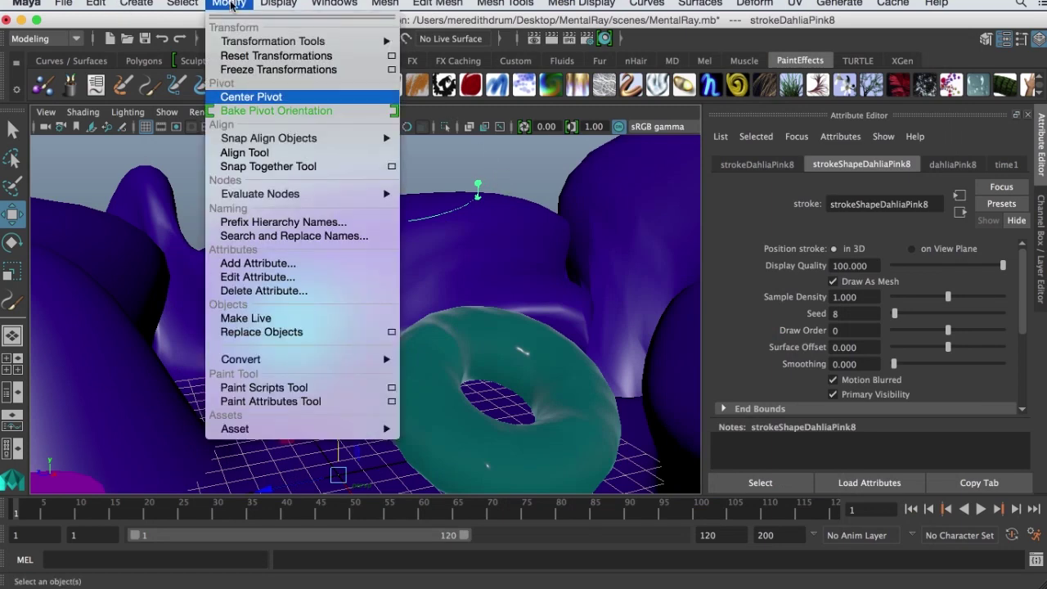
pyautogui.moveTo(238, 359)
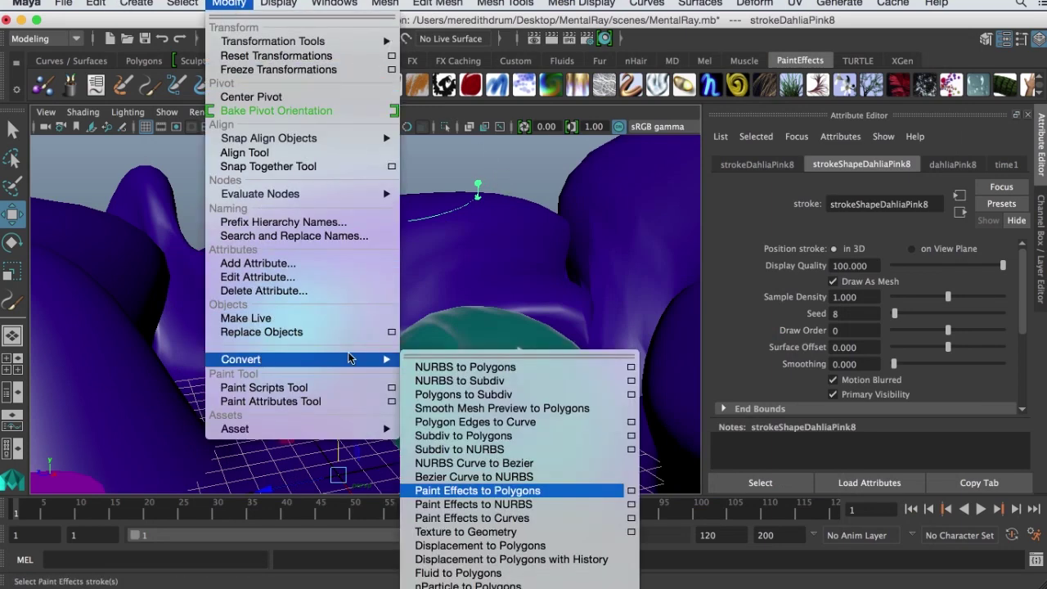
pyautogui.click(508, 491)
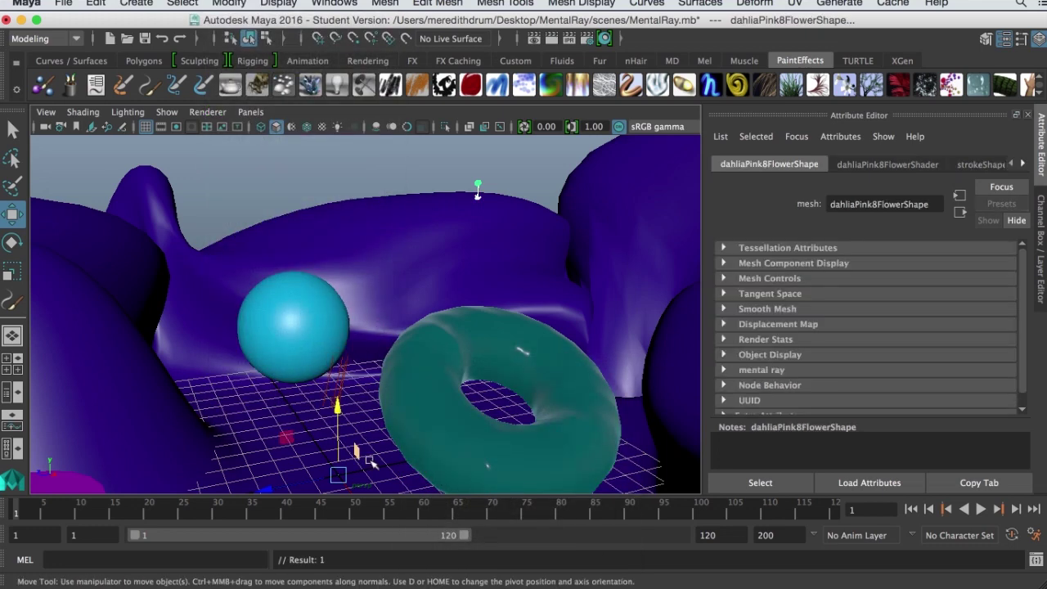
# - Select the dahlia stroke on the elongated hill behind the cylinder and convert it from Paint Effects to polygons
pyautogui.scroll(-10, 372, 460)
pyautogui.scroll(-3, 372, 460)
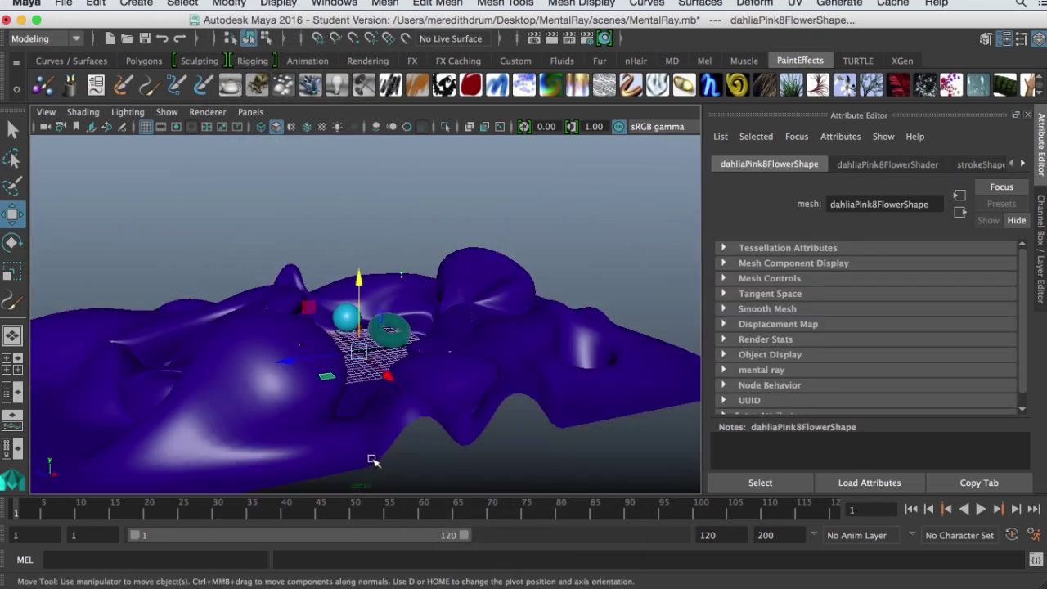
pyautogui.keyDown('alt'); pyautogui.moveTo(443, 386); pyautogui.dragTo(625, 393); pyautogui.keyUp('alt')
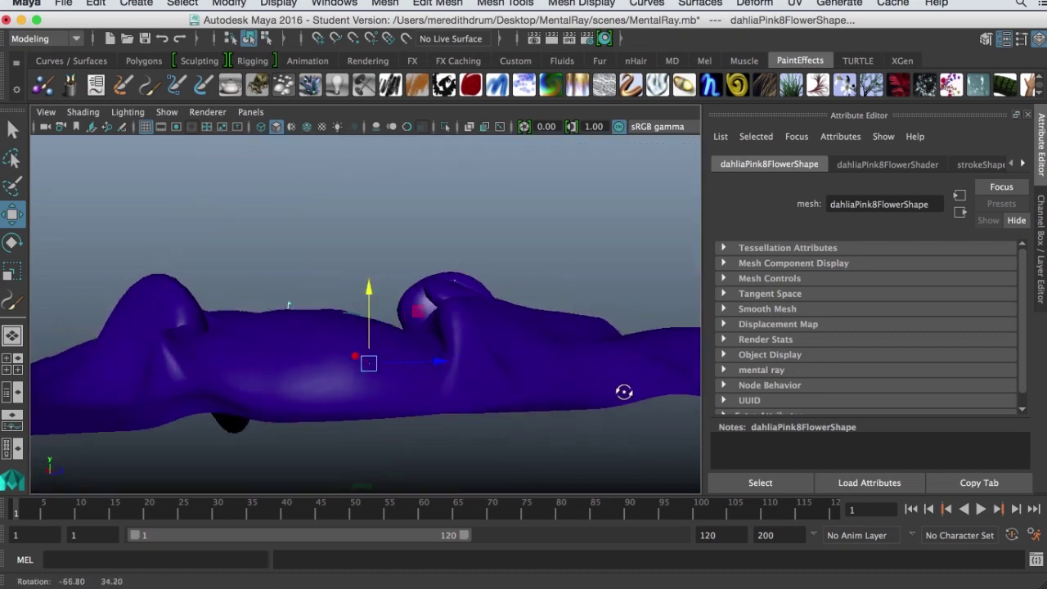
pyautogui.scroll(-3, 503, 368)
pyautogui.scroll(3, 504, 370)
pyautogui.keyDown('alt'); pyautogui.moveTo(505, 370); pyautogui.dragTo(486, 318); pyautogui.keyUp('alt')
pyautogui.click(556, 182)
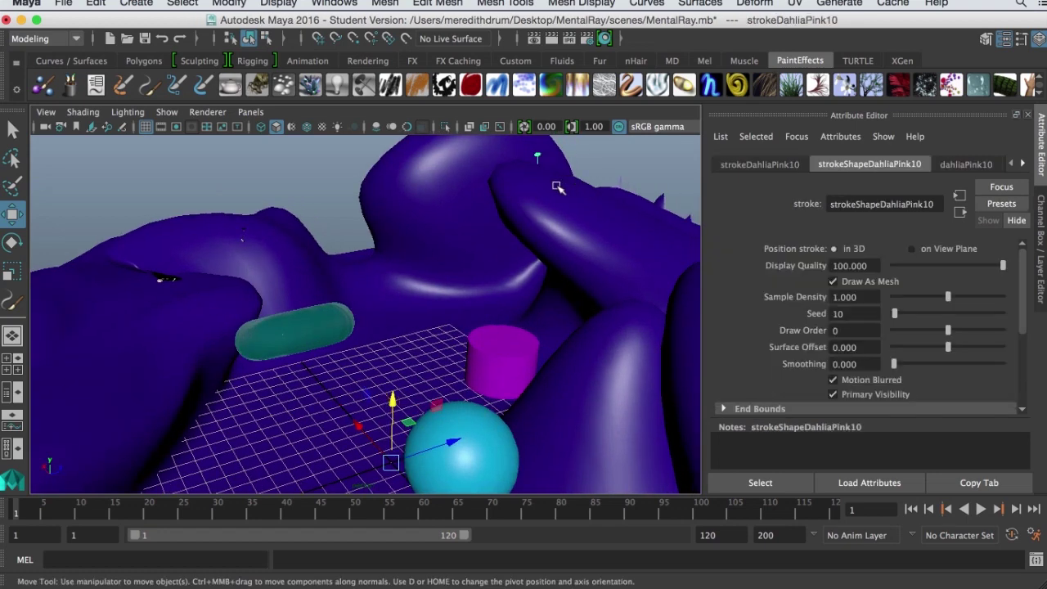
pyautogui.moveTo(557, 181)
pyautogui.keyDown('alt'); pyautogui.mouseDown()
pyautogui.moveTo(565, 199)
pyautogui.moveTo(579, 191)
pyautogui.mouseUp(); pyautogui.keyUp('alt')
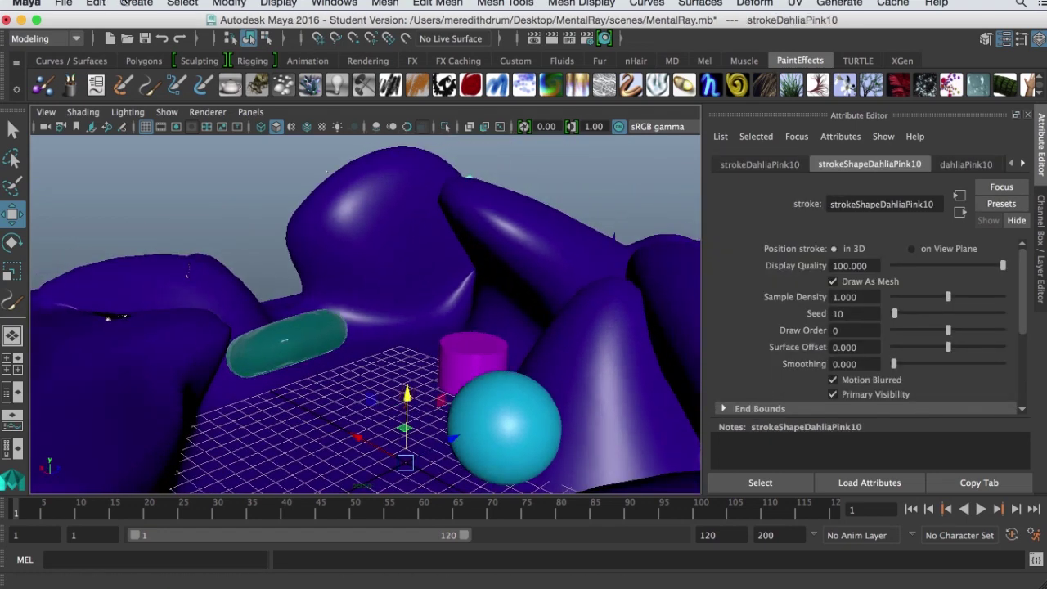
pyautogui.click(222, 4)
pyautogui.moveTo(245, 359)
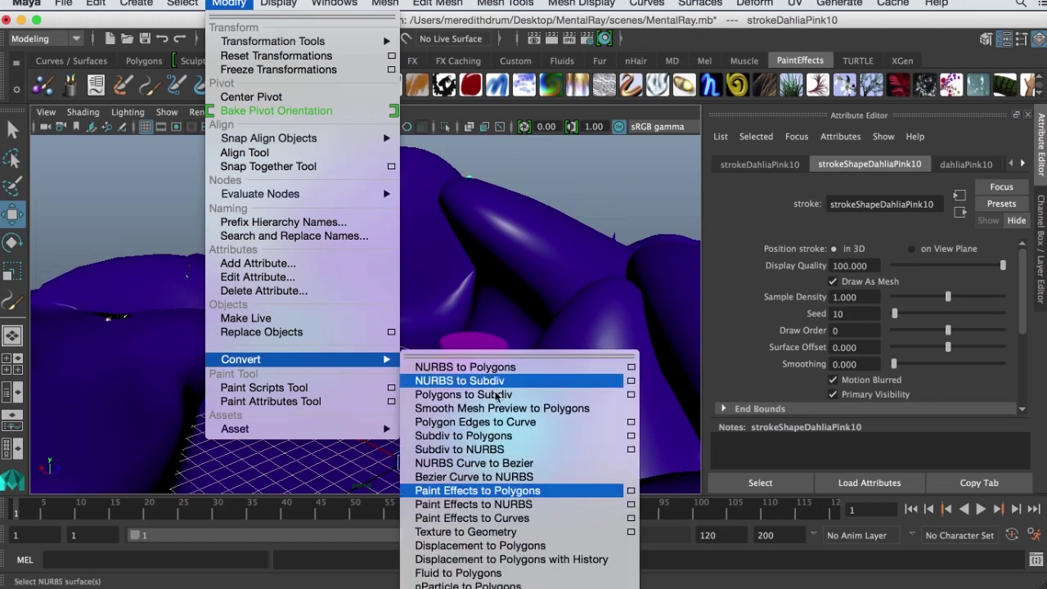
pyautogui.click(470, 490)
# - Try moving the flower head of the first converted dahlia by -2.313 cm along Z, and undo the move
pyautogui.moveTo(471, 483)
pyautogui.keyDown('alt'); pyautogui.mouseDown()
pyautogui.moveTo(467, 414)
pyautogui.moveTo(432, 445)
pyautogui.mouseUp(); pyautogui.keyUp('alt')
pyautogui.click(374, 398)
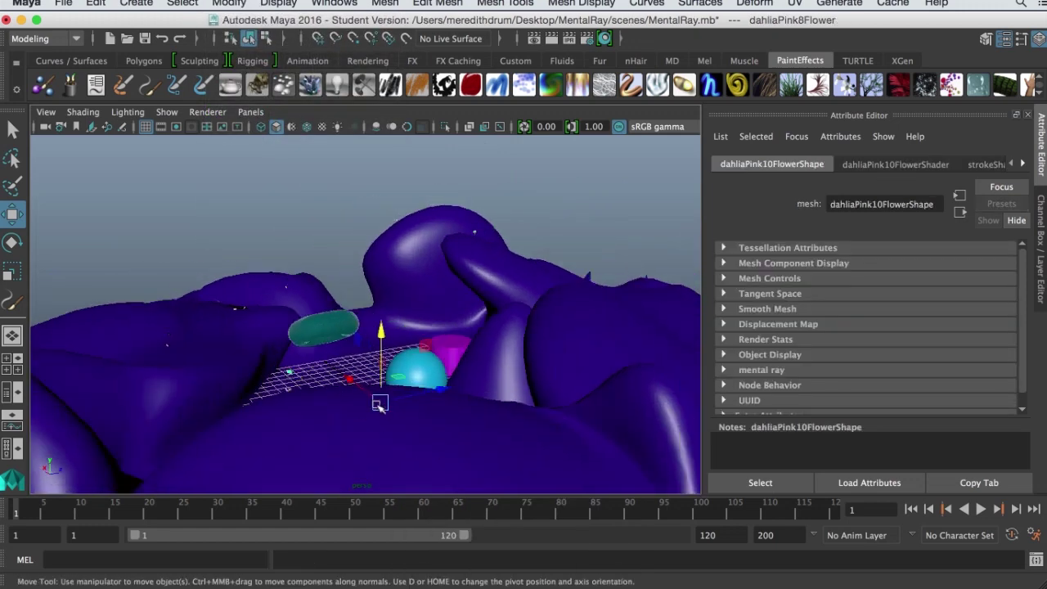
pyautogui.press('f')
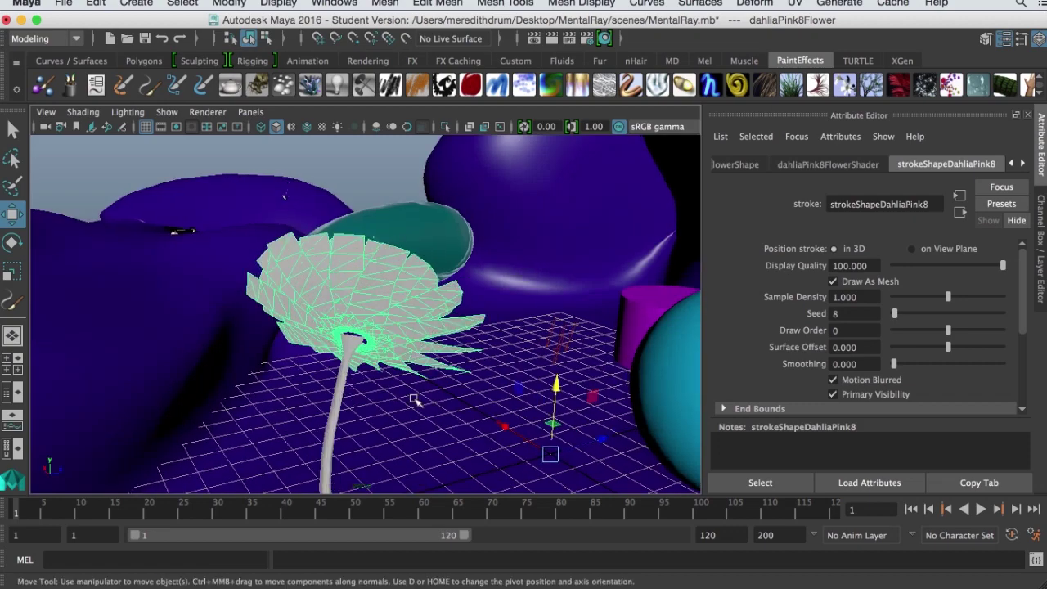
pyautogui.scroll(-5, 399, 404)
pyautogui.keyDown('alt'); pyautogui.moveTo(399, 406); pyautogui.dragTo(387, 440); pyautogui.keyUp('alt')
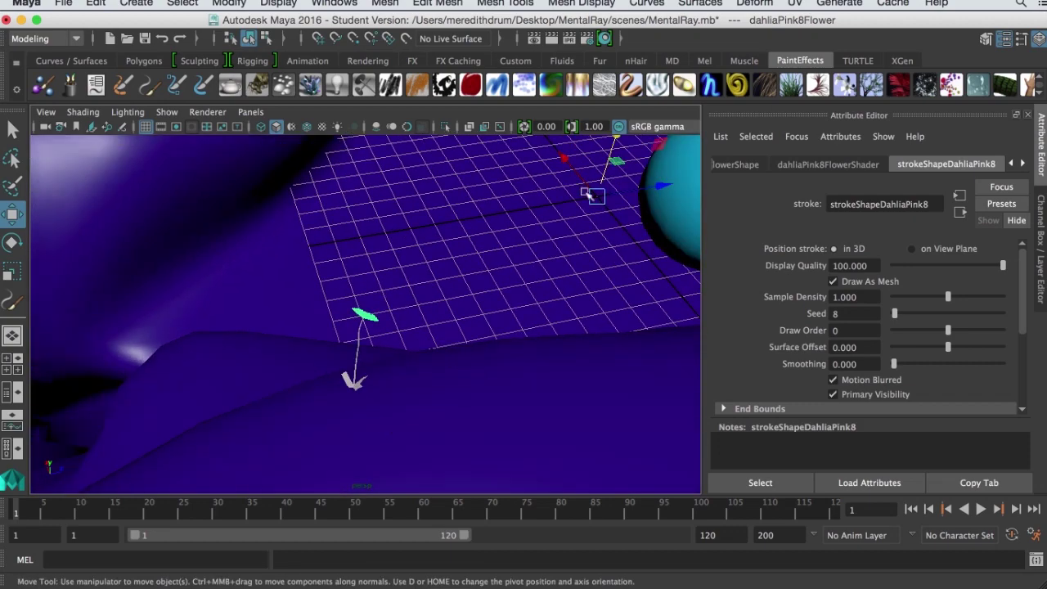
pyautogui.moveTo(661, 185); pyautogui.dragTo(615, 202)
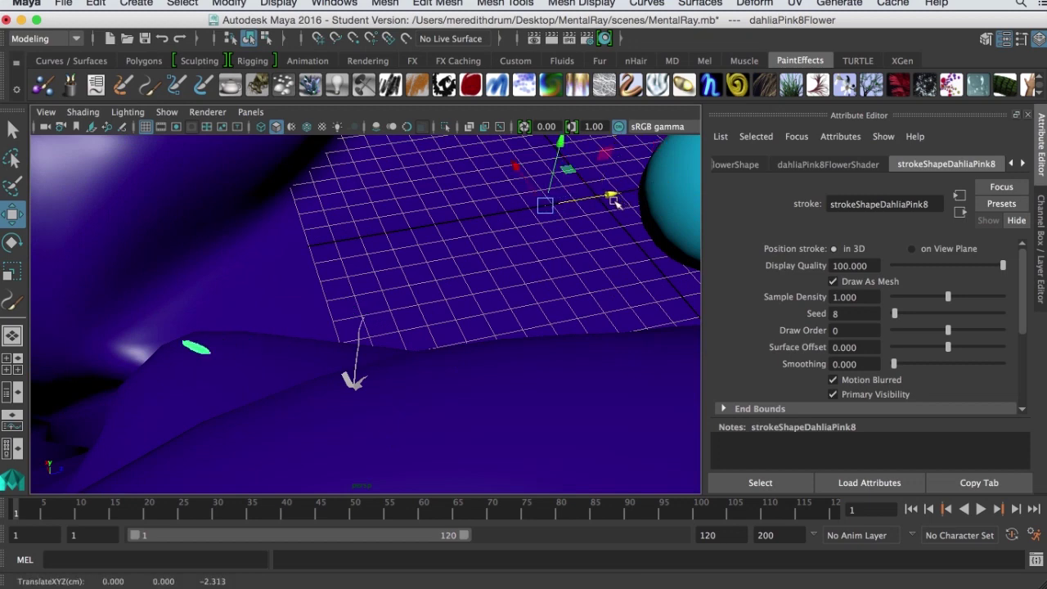
pyautogui.hotkey('ctrl', 'z')
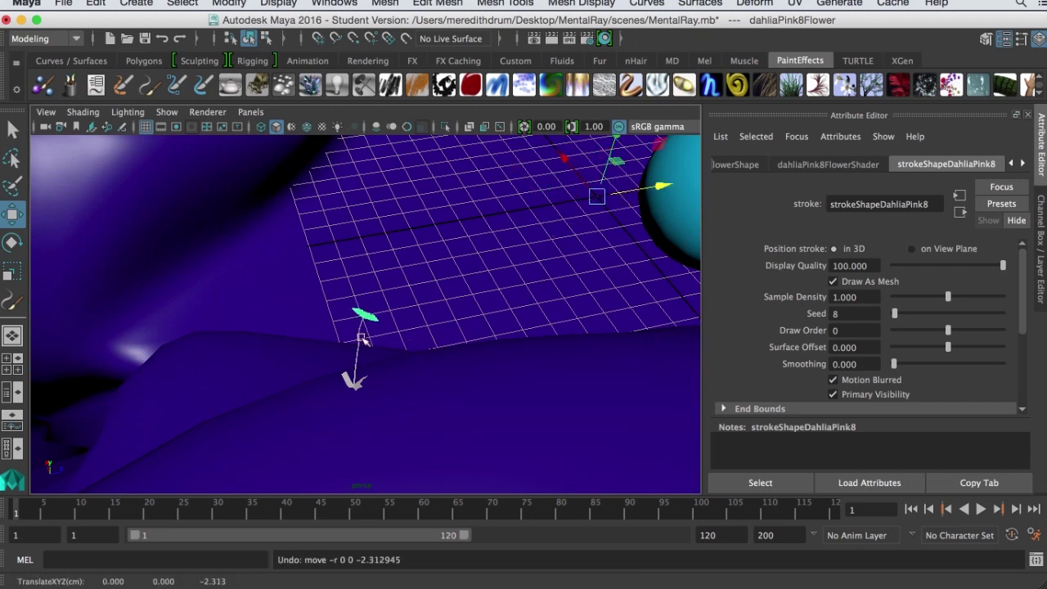
# - Select the stem and base leaves of the first converted dahlia to inspect its separate mesh parts
pyautogui.click(360, 370)
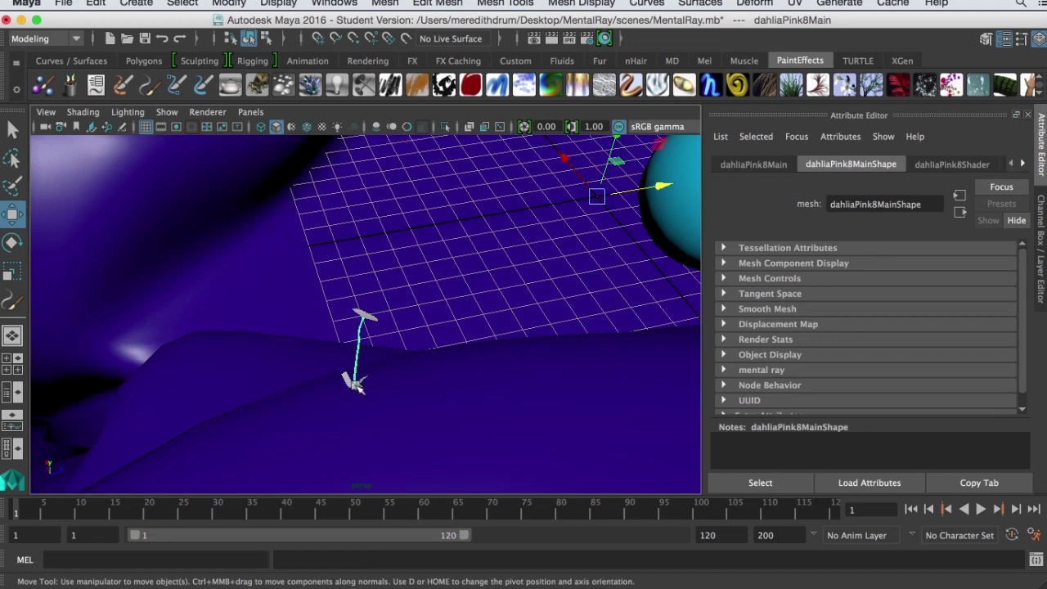
pyautogui.click(352, 378)
pyautogui.click(356, 376)
pyautogui.click(380, 334)
pyautogui.keyDown('alt'); pyautogui.moveTo(381, 335); pyautogui.dragTo(360, 296); pyautogui.keyUp('alt')
# - Center the pivot of the first converted dahlia's flower head and add its stem to the selection
pyautogui.click(364, 315)
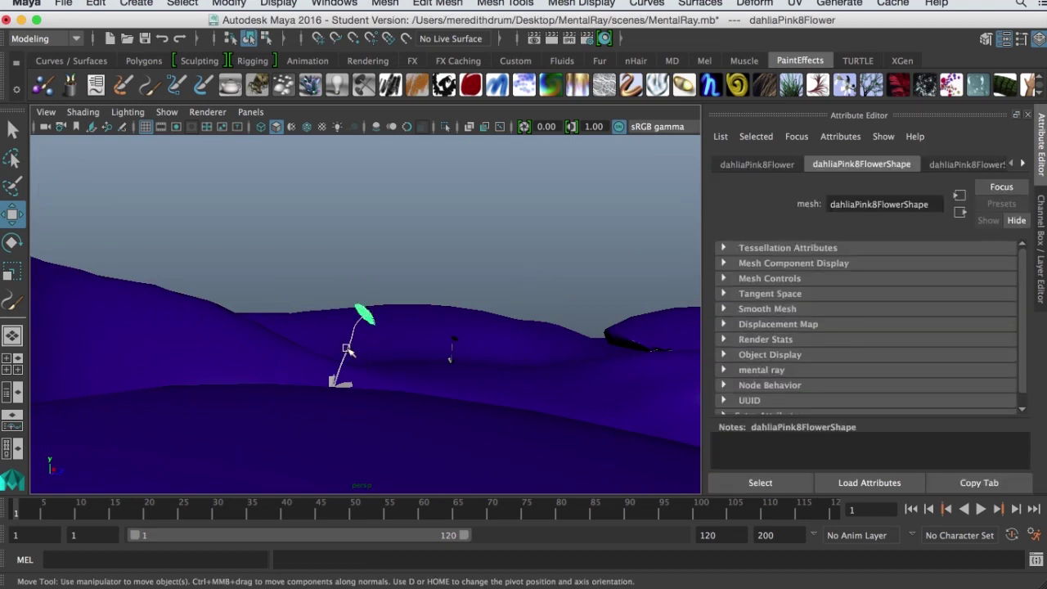
pyautogui.moveTo(347, 350)
pyautogui.keyDown('alt'); pyautogui.mouseDown()
pyautogui.moveTo(346, 366)
pyautogui.moveTo(342, 358)
pyautogui.mouseUp(); pyautogui.keyUp('alt')
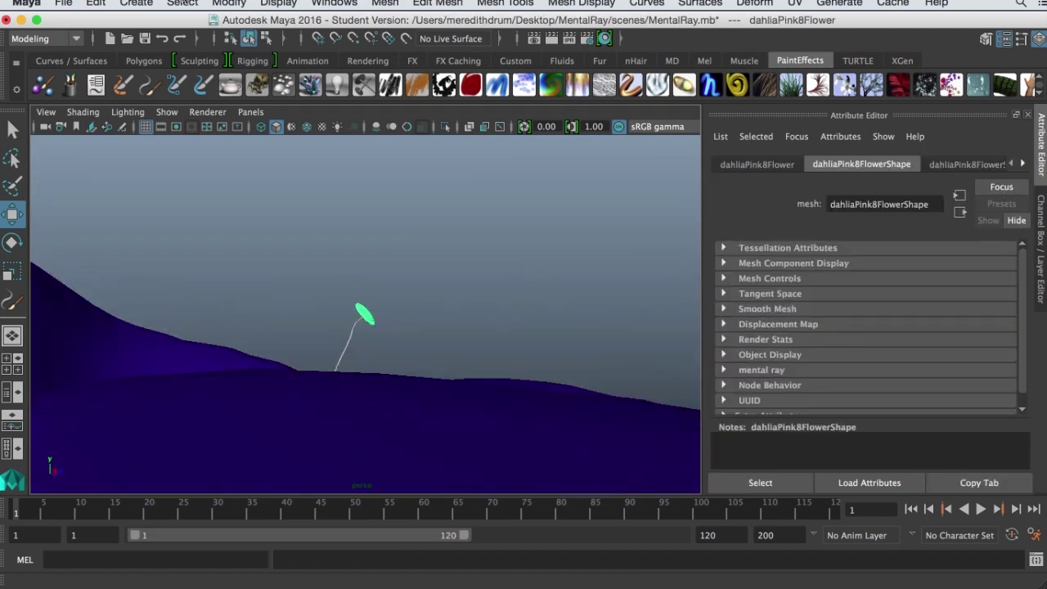
pyautogui.click(222, 3)
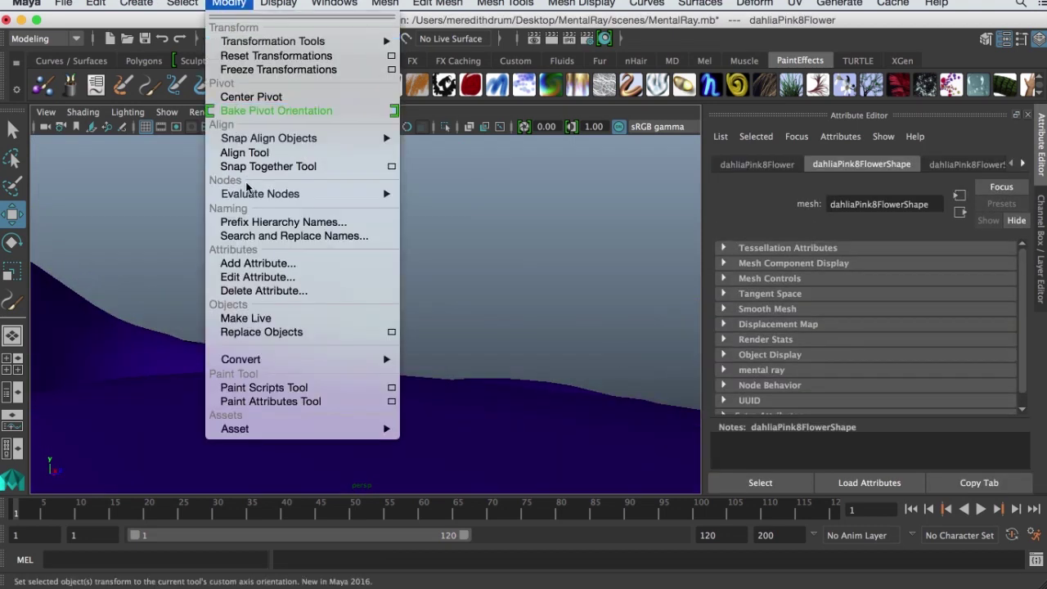
pyautogui.click(260, 96)
pyautogui.click(354, 331)
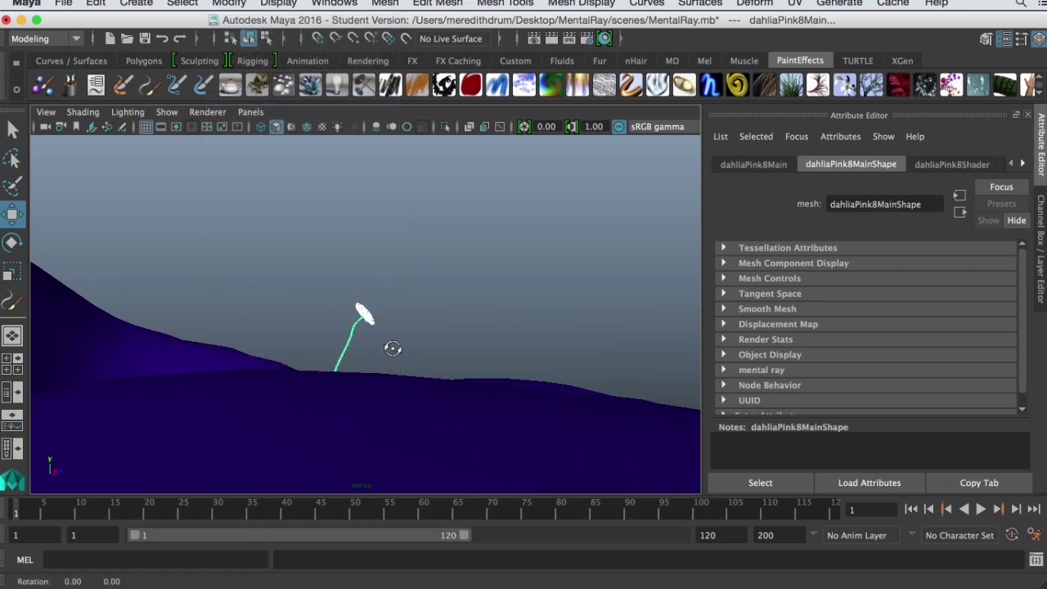
# - Center the pivot of the first converted dahlia's stem while its flower head stays in the selection
pyautogui.keyDown('alt'); pyautogui.moveTo(390, 346); pyautogui.dragTo(467, 406); pyautogui.keyUp('alt')
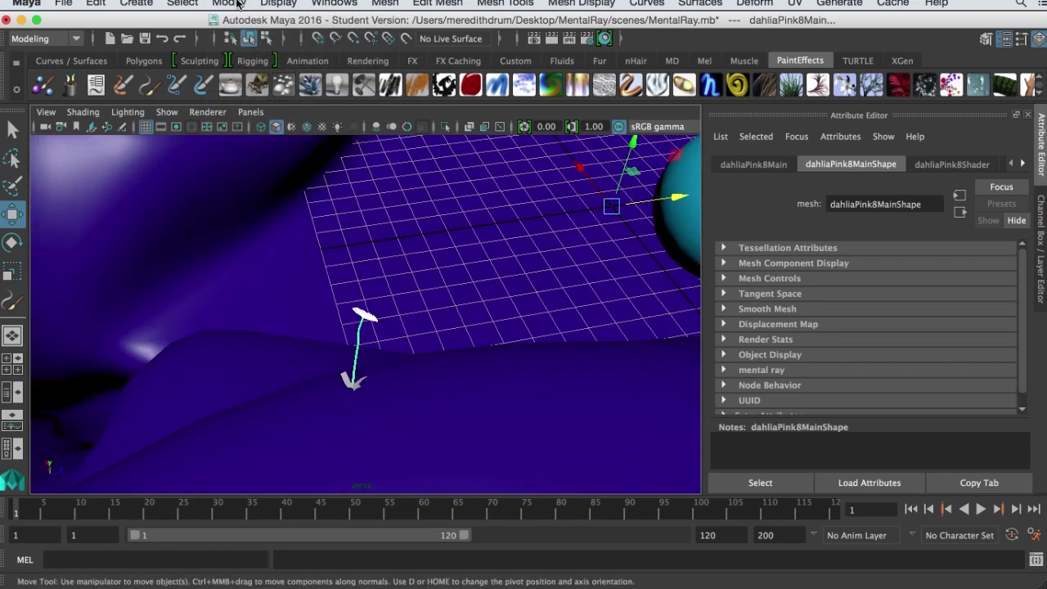
pyautogui.click(223, 3)
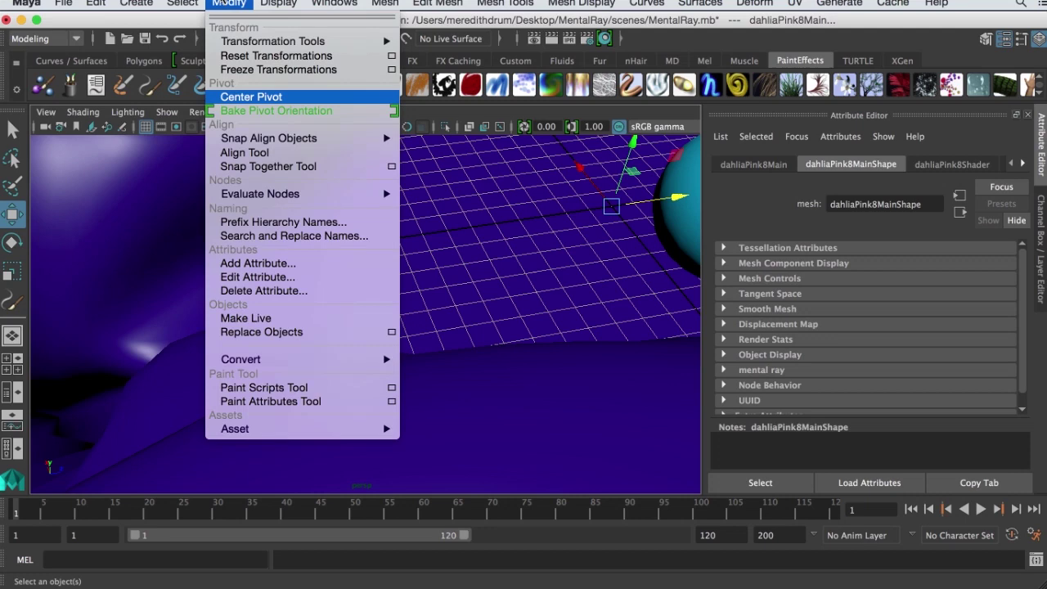
pyautogui.click(230, 99)
pyautogui.keyDown('alt'); pyautogui.moveTo(363, 203); pyautogui.dragTo(295, 162); pyautogui.keyUp('alt')
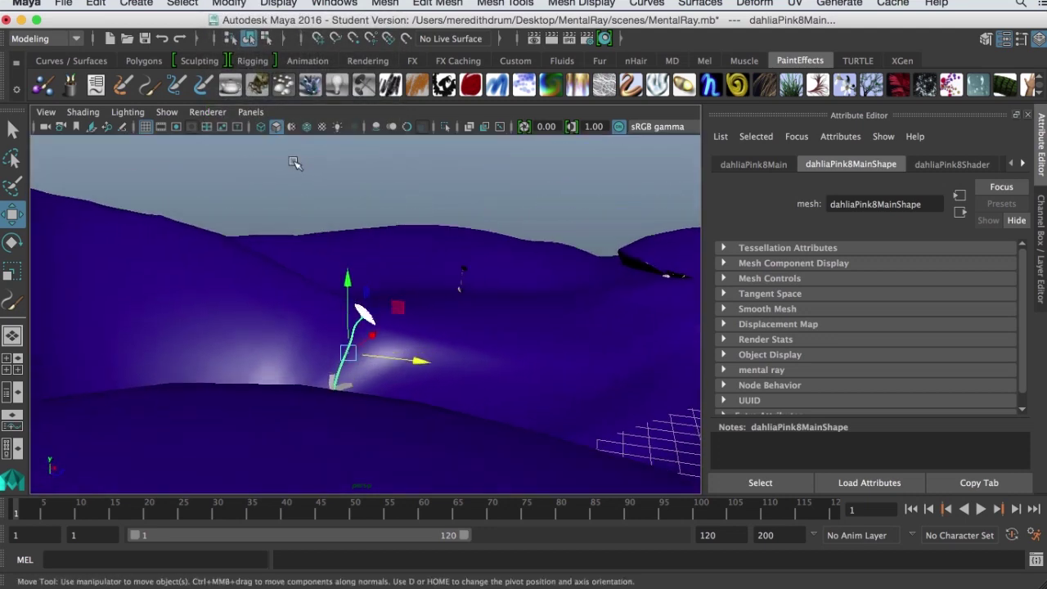
# - Try scaling the selected flower head and stem uniformly by about 3.483, and undo the scaling
pyautogui.press('r')
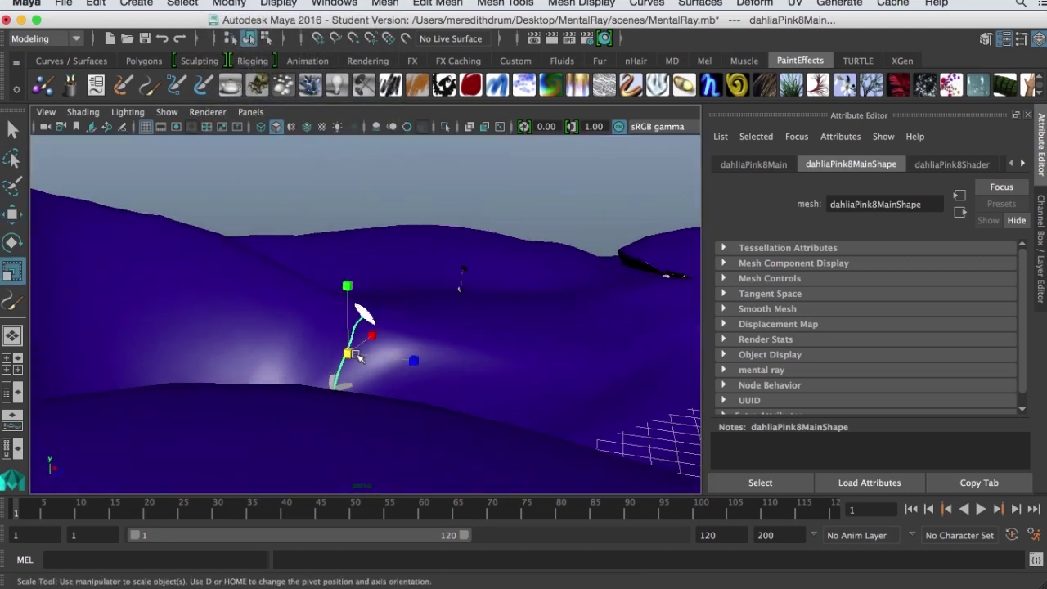
pyautogui.moveTo(348, 352); pyautogui.dragTo(458, 369)
pyautogui.hotkey('ctrl', 'z')
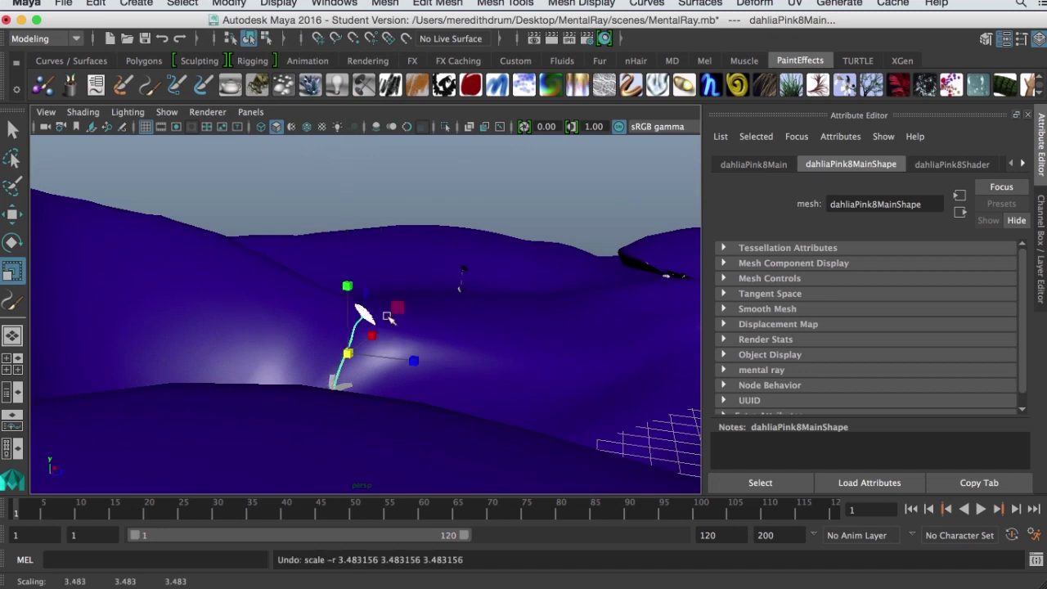
# - Scale the dahlia's flower head uniformly by about 4.614 and its stem by about 3.239
pyautogui.click(365, 315)
pyautogui.moveTo(365, 315); pyautogui.dragTo(437, 329)
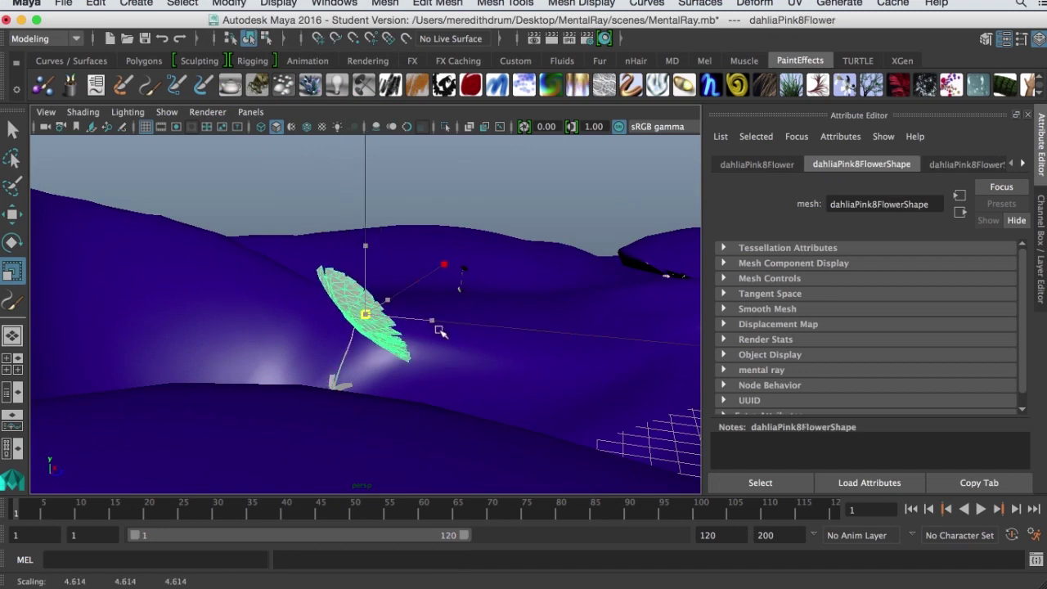
pyautogui.click(352, 364)
pyautogui.moveTo(348, 355); pyautogui.dragTo(433, 368)
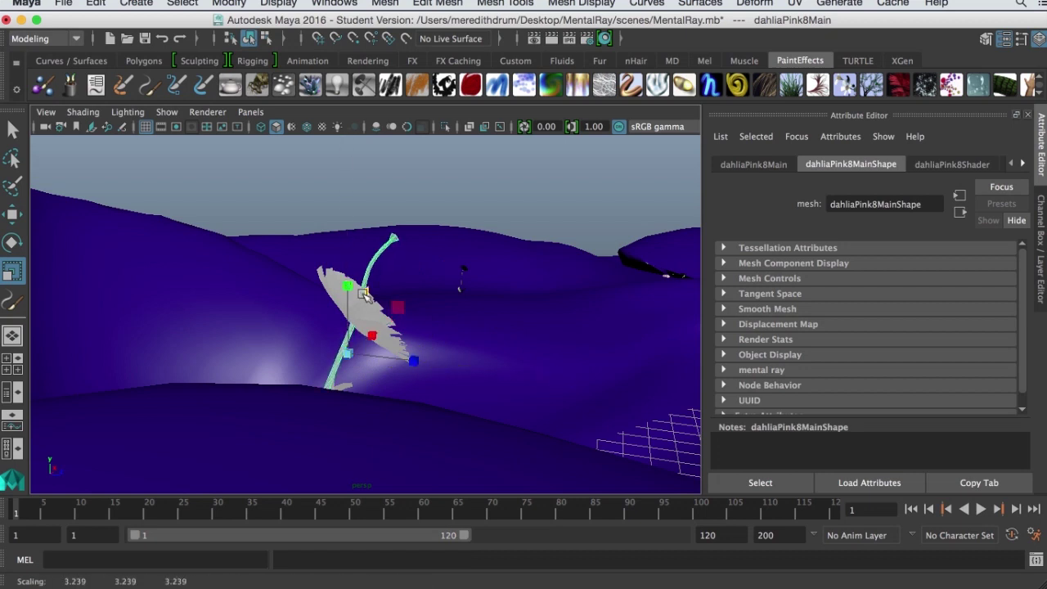
# - Move the enlarged flower head onto the upper end of the enlarged dahlia stem, checking its alignment from several angles
pyautogui.press('w')
pyautogui.click(336, 283)
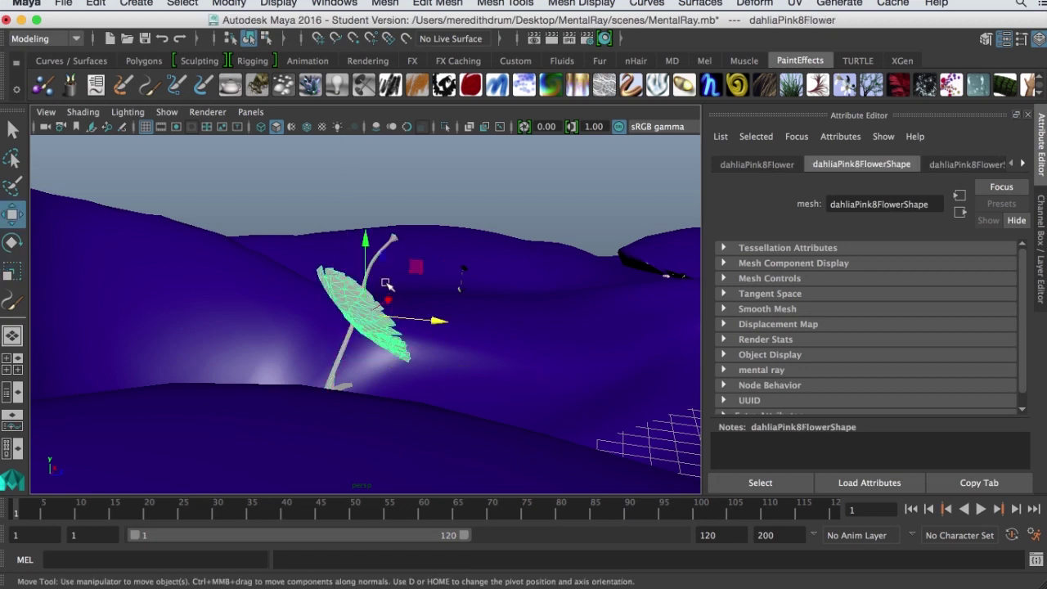
pyautogui.moveTo(391, 308); pyautogui.dragTo(327, 358)
pyautogui.moveTo(524, 256); pyautogui.dragTo(425, 177)
pyautogui.keyDown('alt'); pyautogui.moveTo(455, 288); pyautogui.dragTo(417, 282); pyautogui.keyUp('alt')
pyautogui.moveTo(521, 265); pyautogui.dragTo(483, 264)
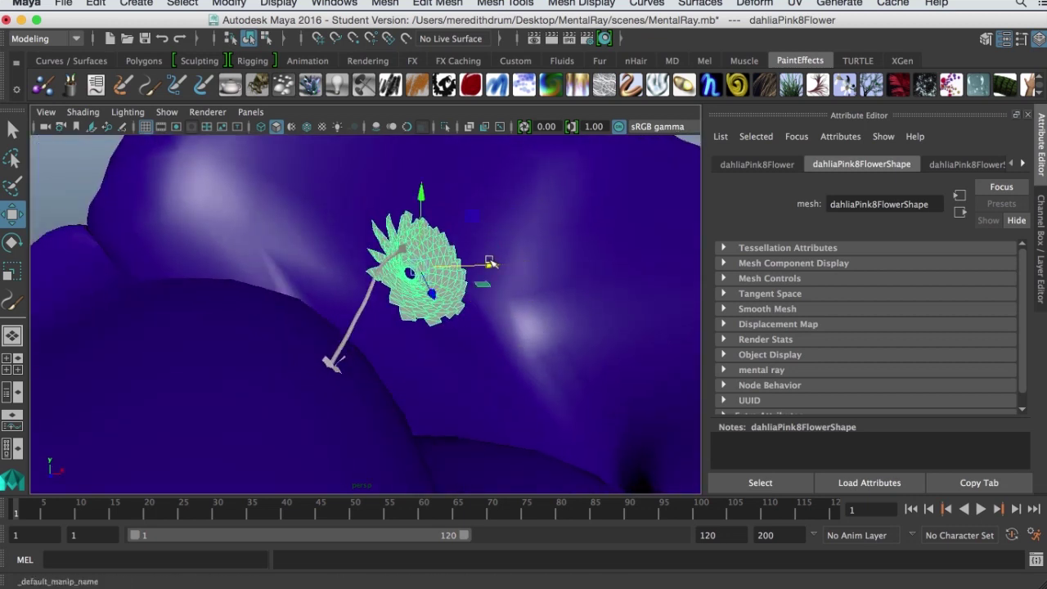
pyautogui.moveTo(419, 190); pyautogui.dragTo(610, 371)
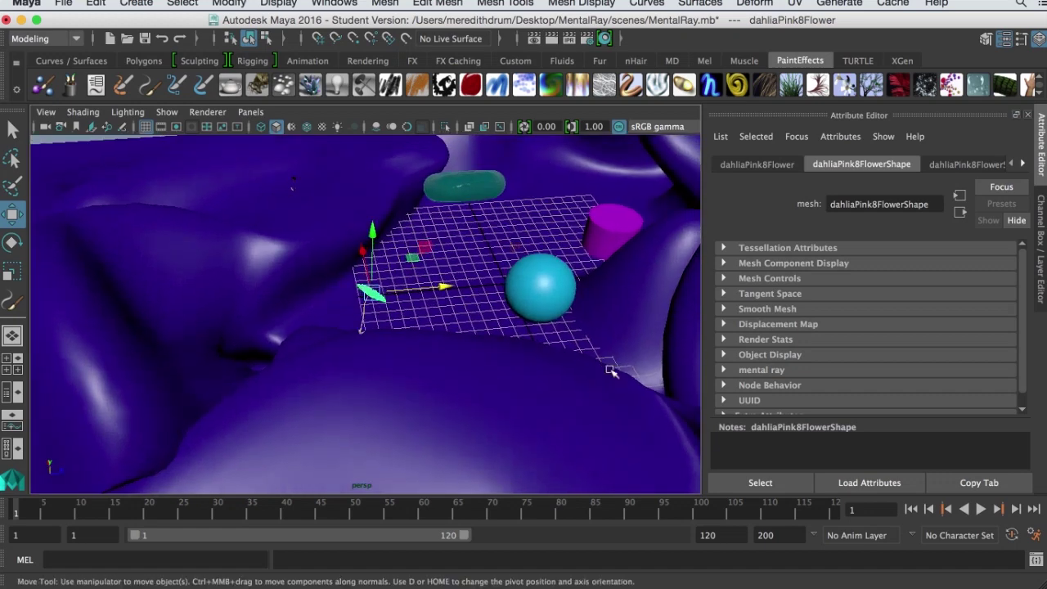
# - Set the scene's renderer to mental ray in the render settings and close them
pyautogui.click(582, 37)
pyautogui.click(385, 72)
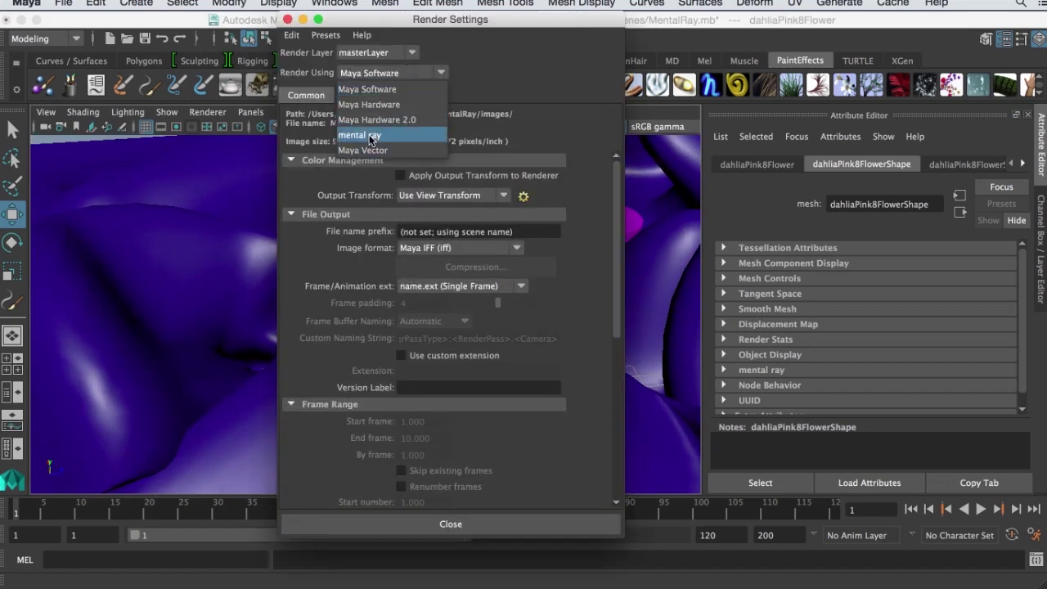
pyautogui.click(370, 135)
pyautogui.click(288, 19)
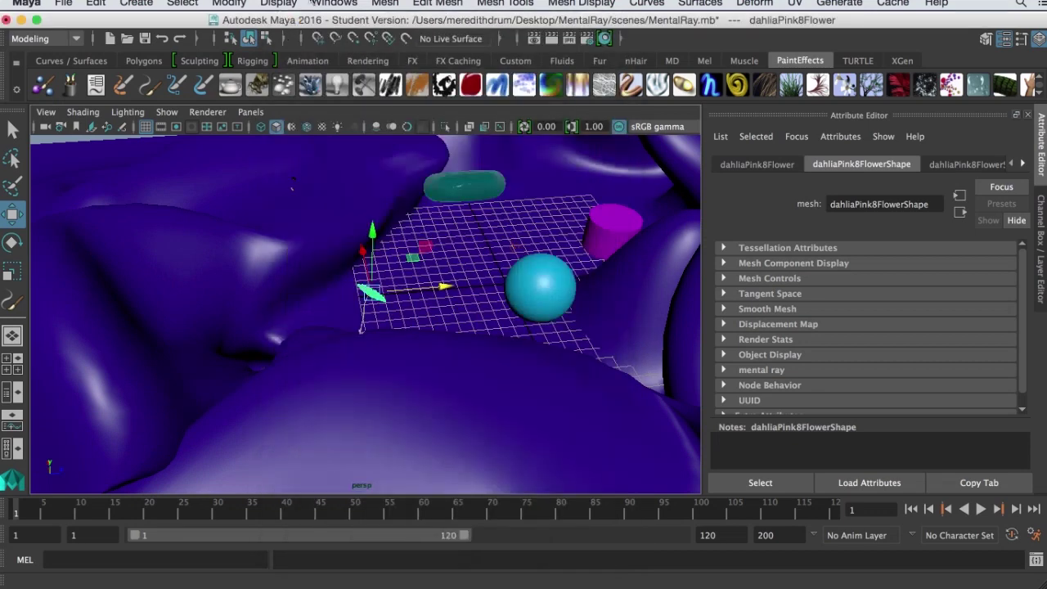
pyautogui.click(313, 2)
pyautogui.click(333, 3)
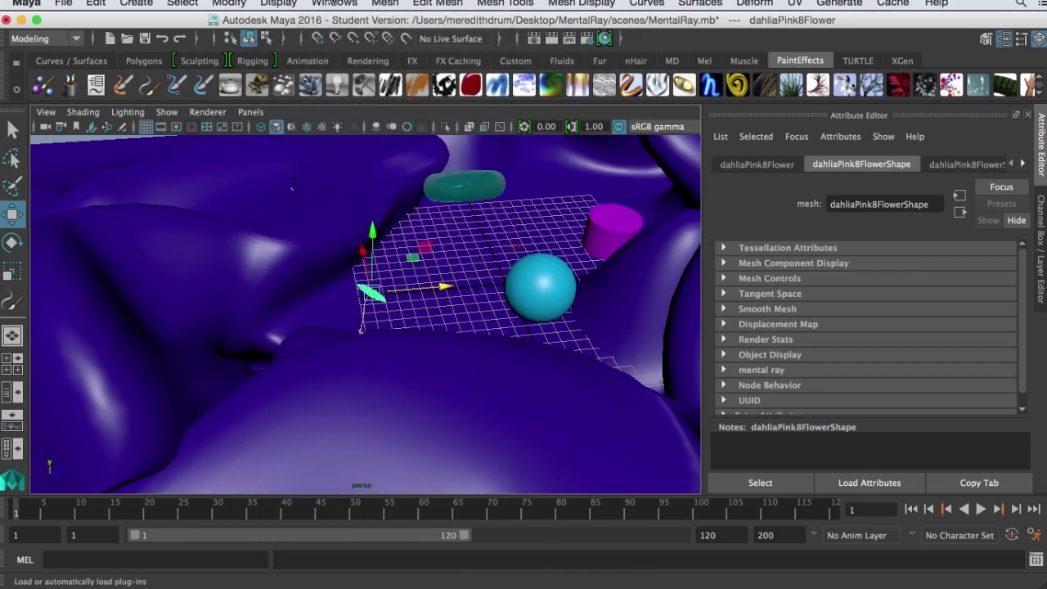
# - Select the hilly terrain plane and bring up the fur presets
pyautogui.keyDown('alt'); pyautogui.moveTo(410, 213); pyautogui.dragTo(463, 285); pyautogui.keyUp('alt')
pyautogui.click(484, 232)
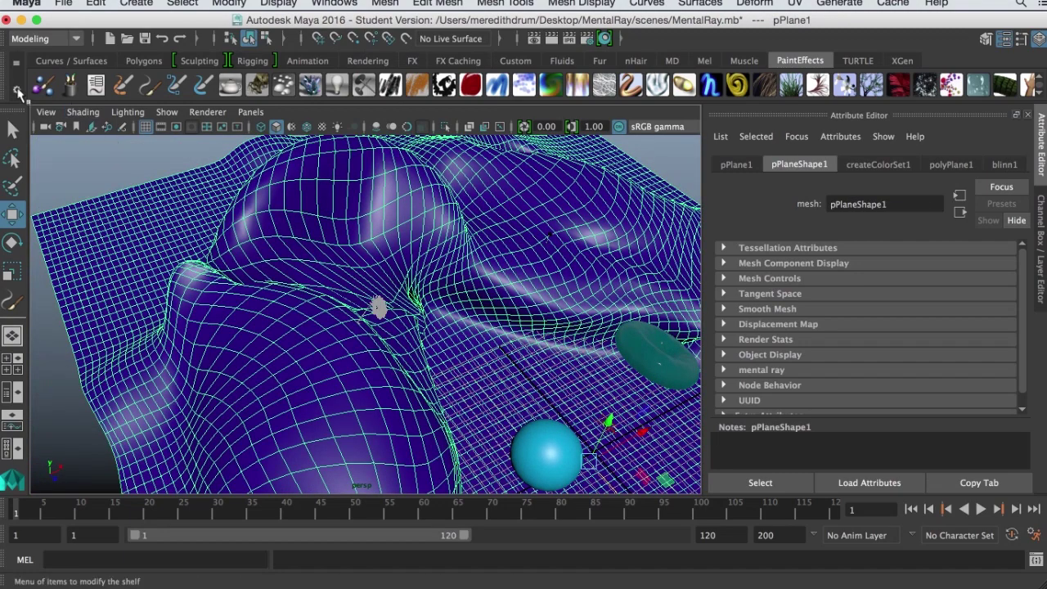
pyautogui.click(601, 61)
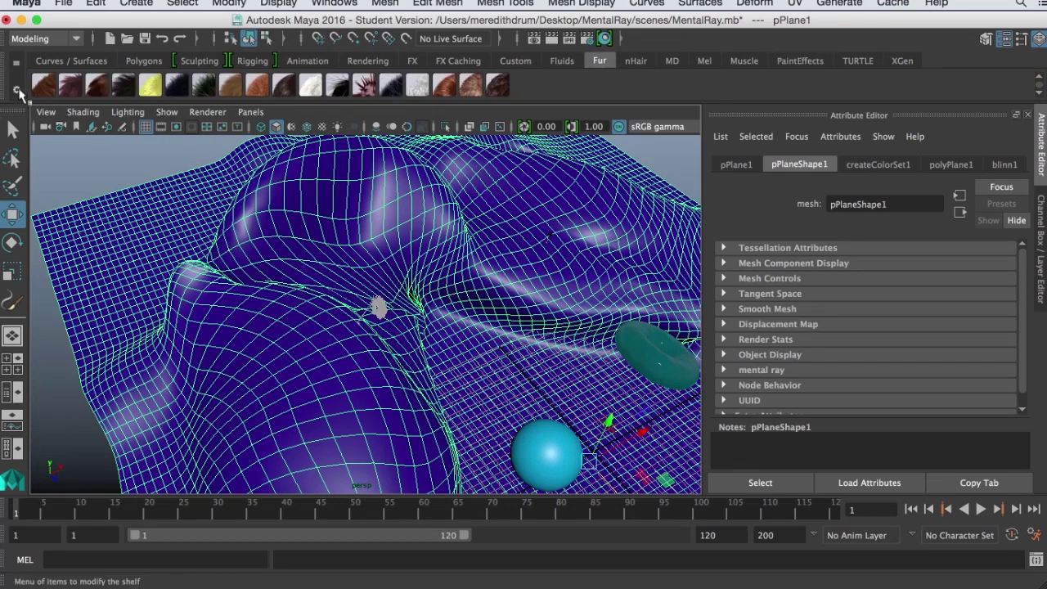
# - Browse the shelf files available for loading, and cancel without loading one
pyautogui.click(18, 90)
pyautogui.click(56, 192)
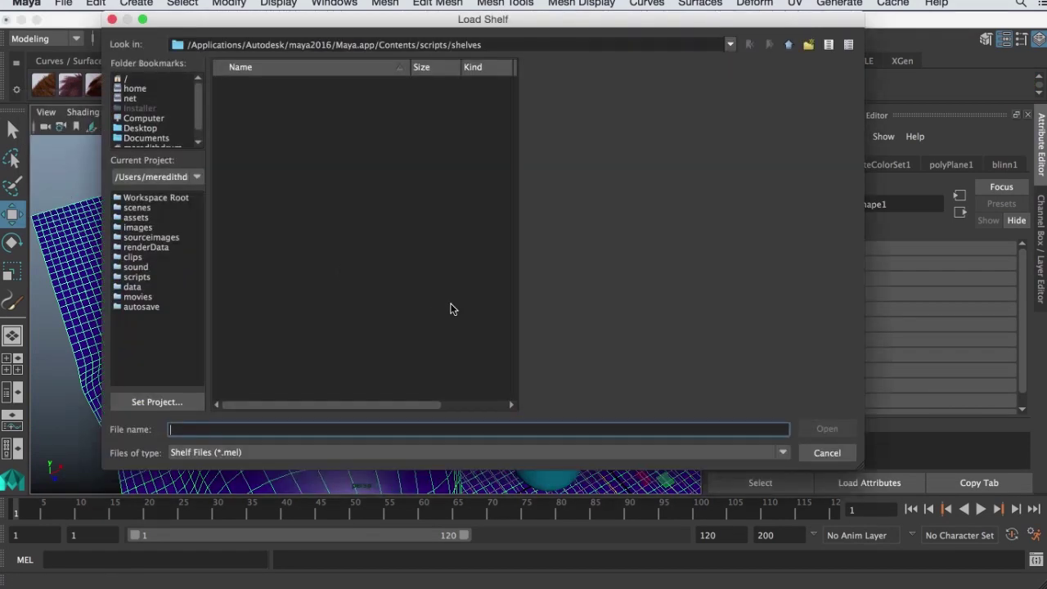
pyautogui.scroll(4, 454, 308)
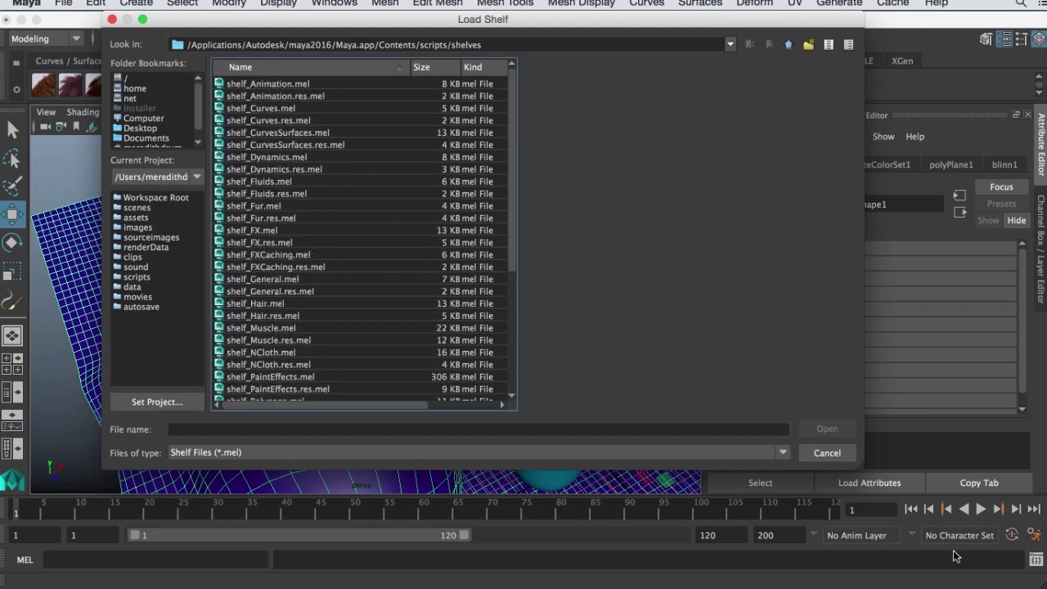
pyautogui.click(820, 452)
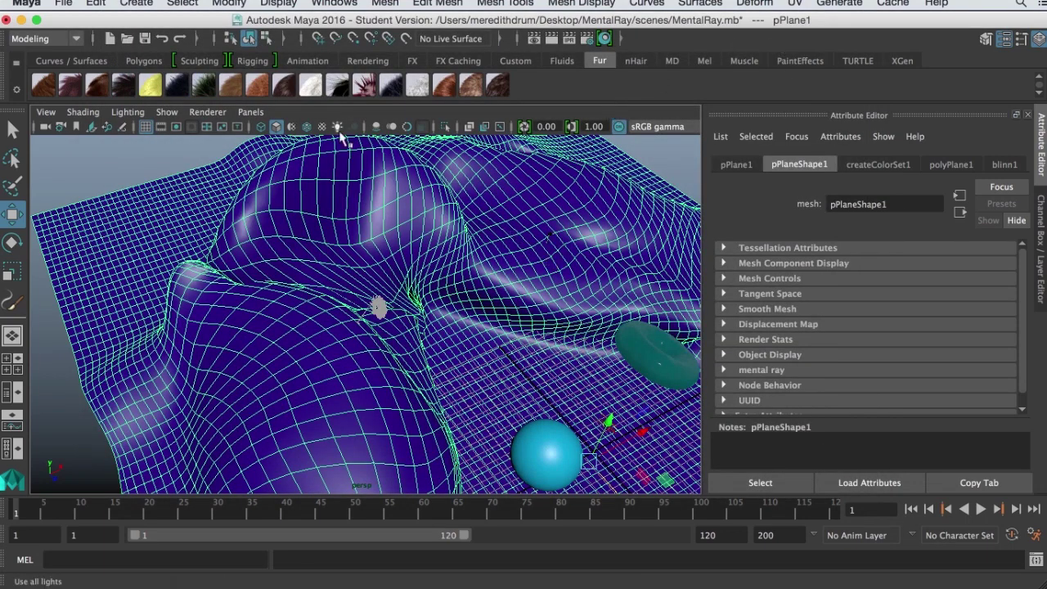
# - Apply the Grass fur preset to the selected terrain plane
pyautogui.scroll(-10, 534, 264)
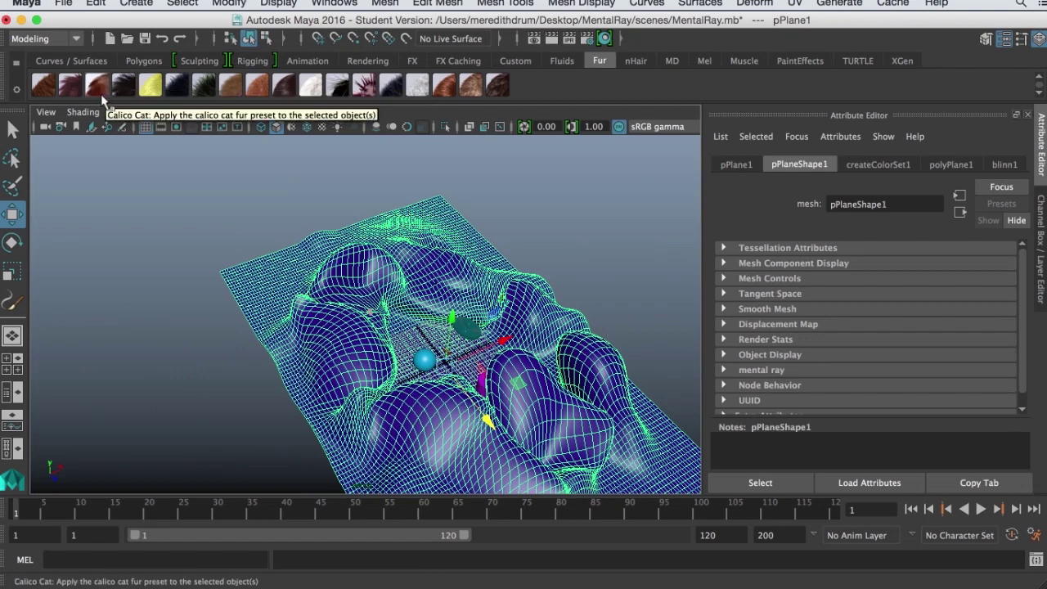
pyautogui.click(201, 86)
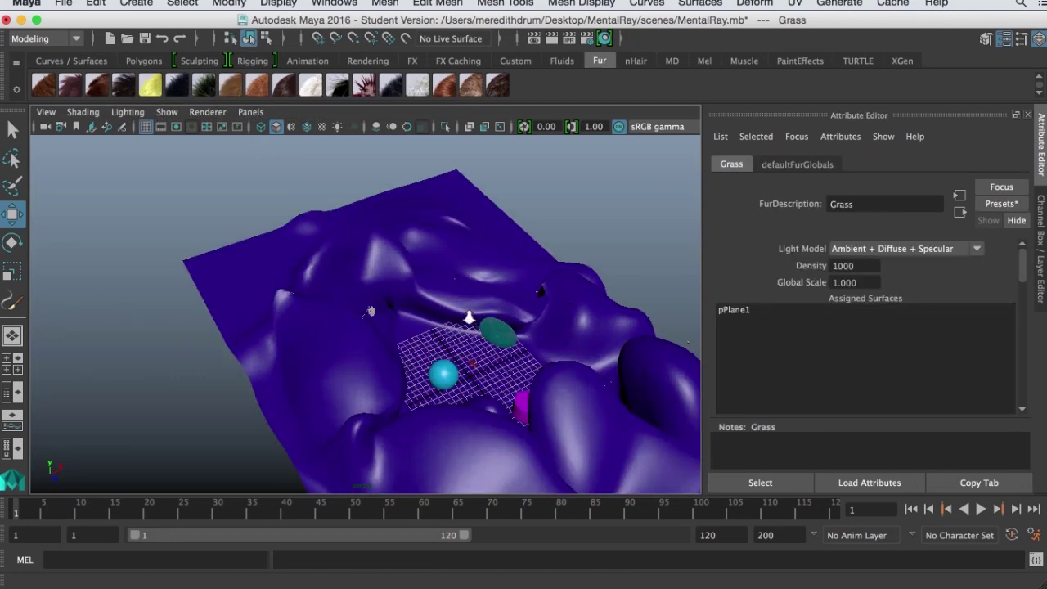
# - Save the scene, render a low perspective view across the terrain with mental ray, and close the render window
pyautogui.keyDown('alt'); pyautogui.moveTo(469, 317); pyautogui.dragTo(564, 262); pyautogui.keyUp('alt')
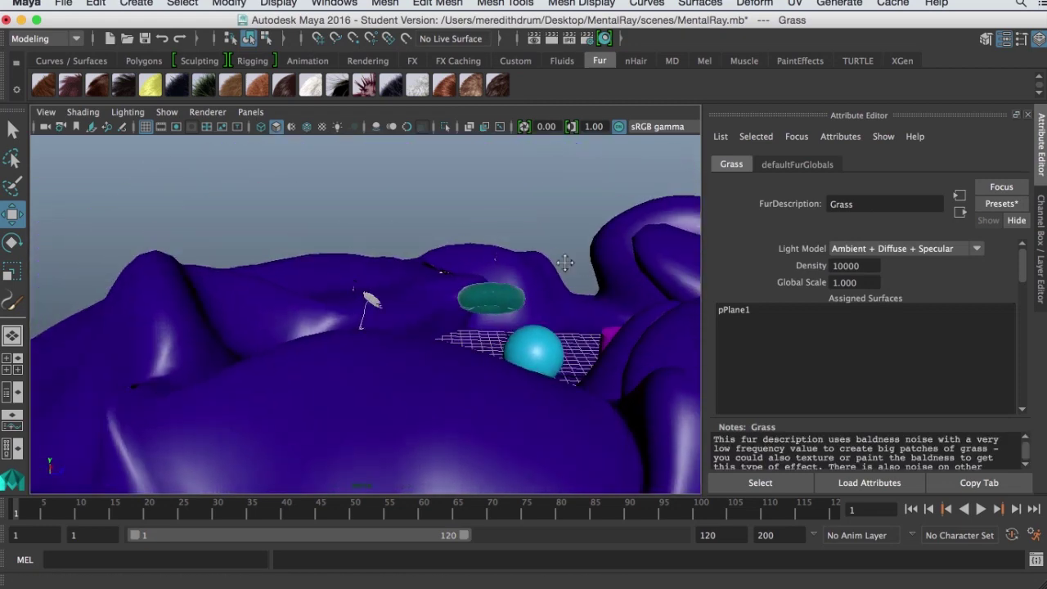
pyautogui.keyDown('alt'); pyautogui.moveTo(565, 262); pyautogui.dragTo(423, 269, button='middle'); pyautogui.keyUp('alt')
pyautogui.scroll(3, 455, 287)
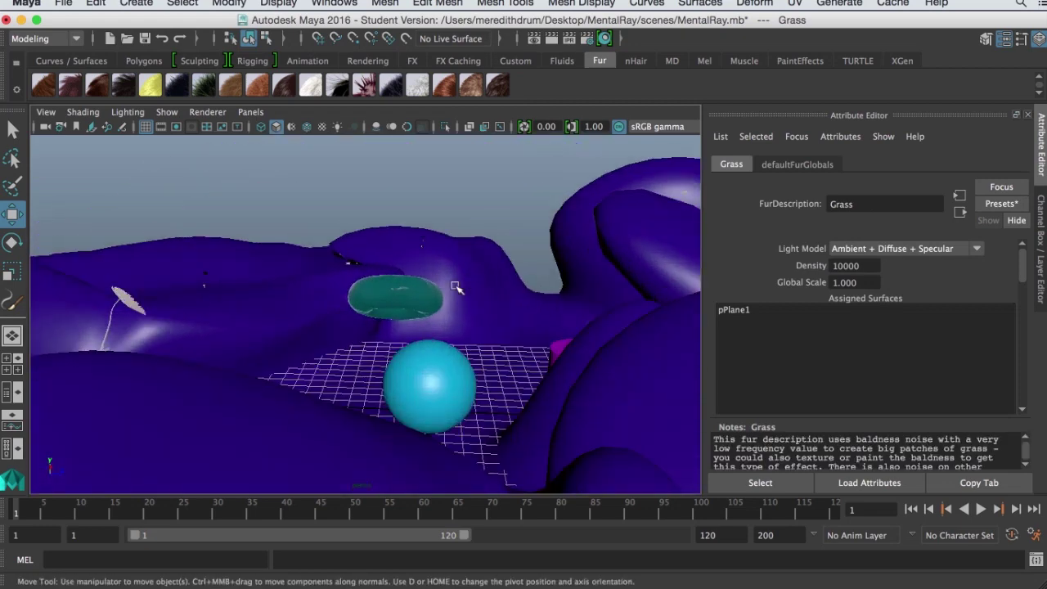
pyautogui.press('super+s')
pyautogui.click(496, 363)
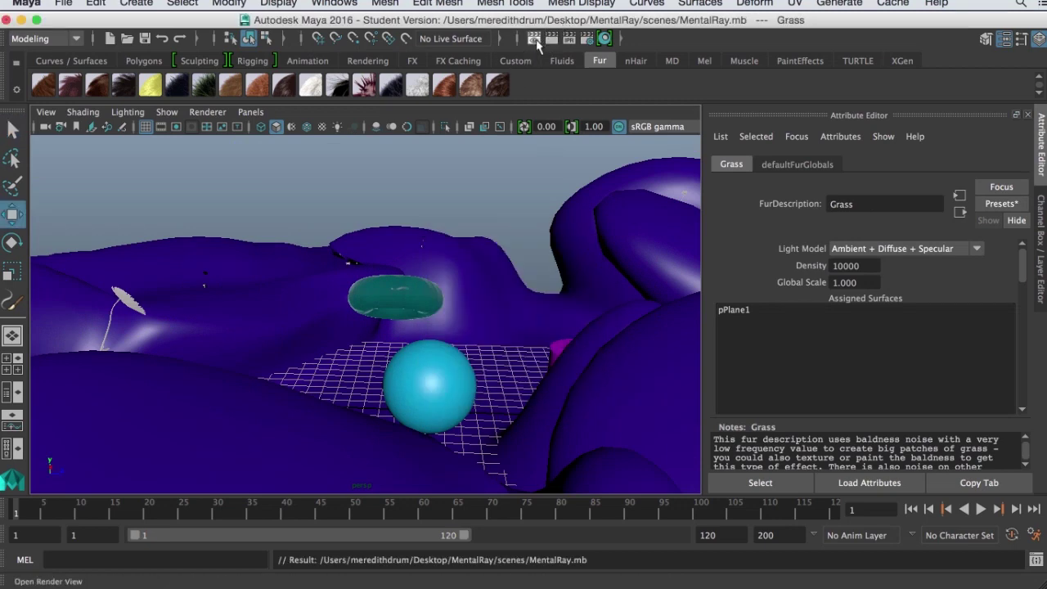
pyautogui.click(533, 39)
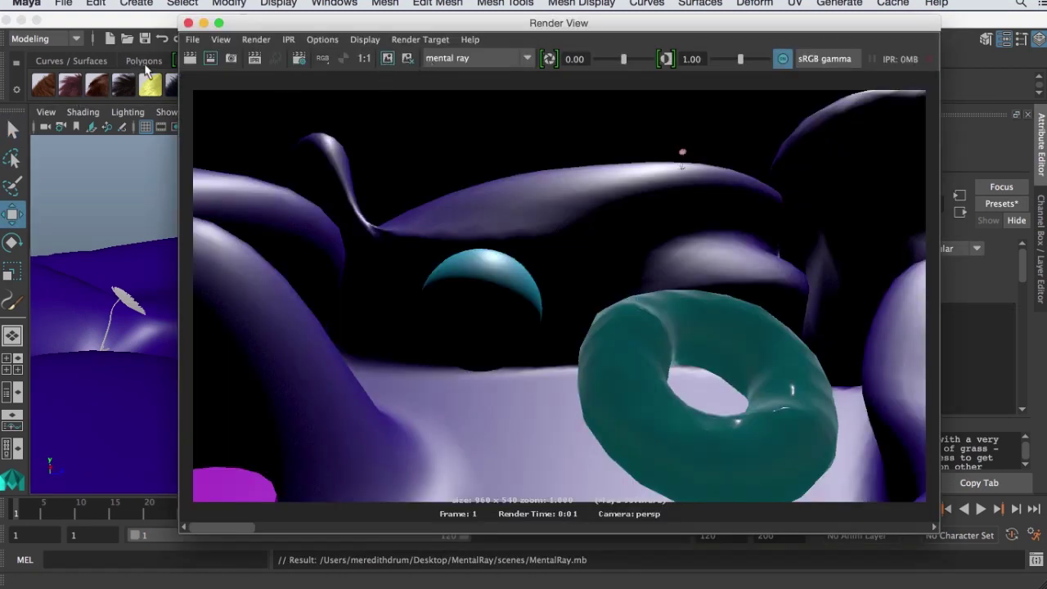
pyautogui.click(190, 60)
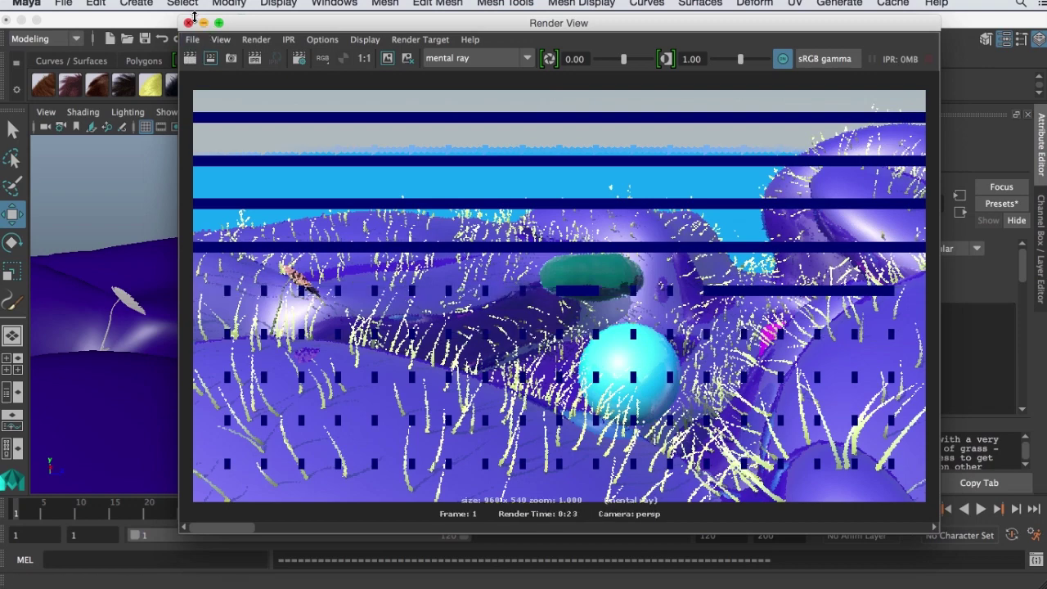
pyautogui.click(188, 23)
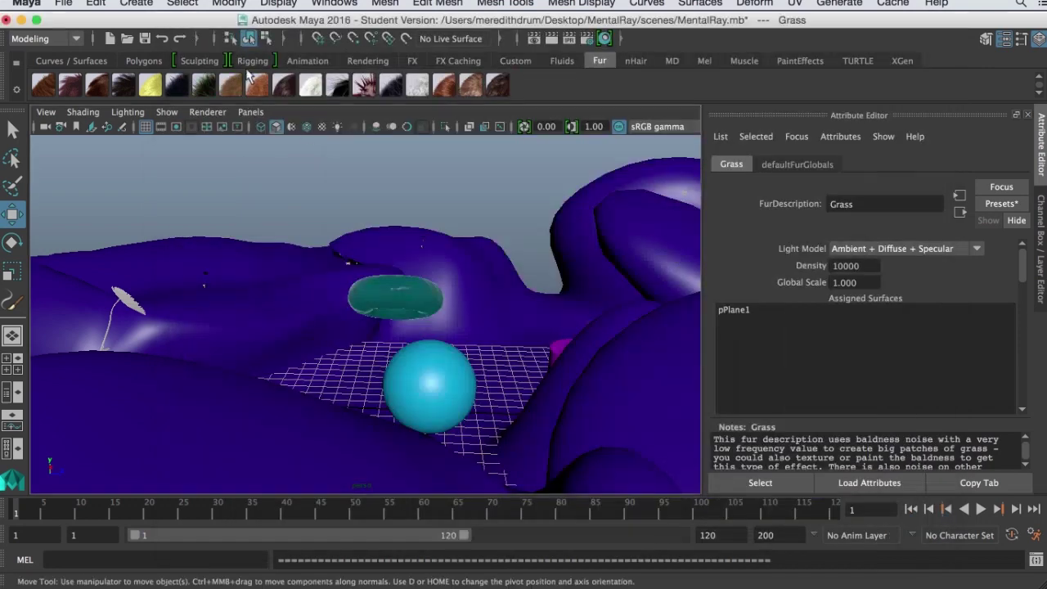
# - Select the terrain plane and bring up its Grass fur description's color, length and baldness attributes
pyautogui.click(318, 278)
pyautogui.click(321, 303)
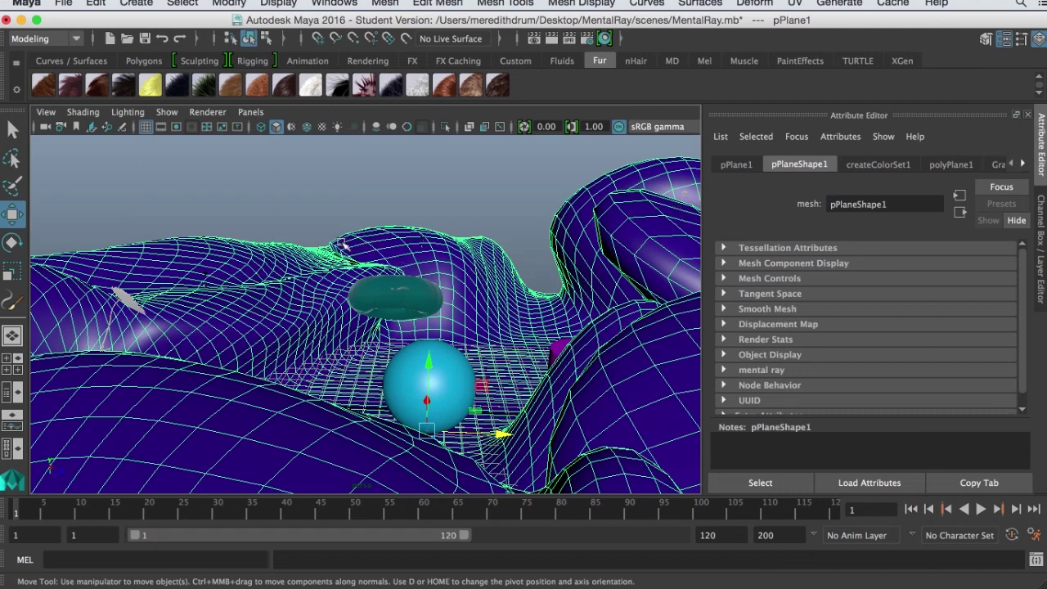
pyautogui.click(421, 199)
pyautogui.click(405, 238)
pyautogui.click(1025, 163)
pyautogui.click(1021, 165)
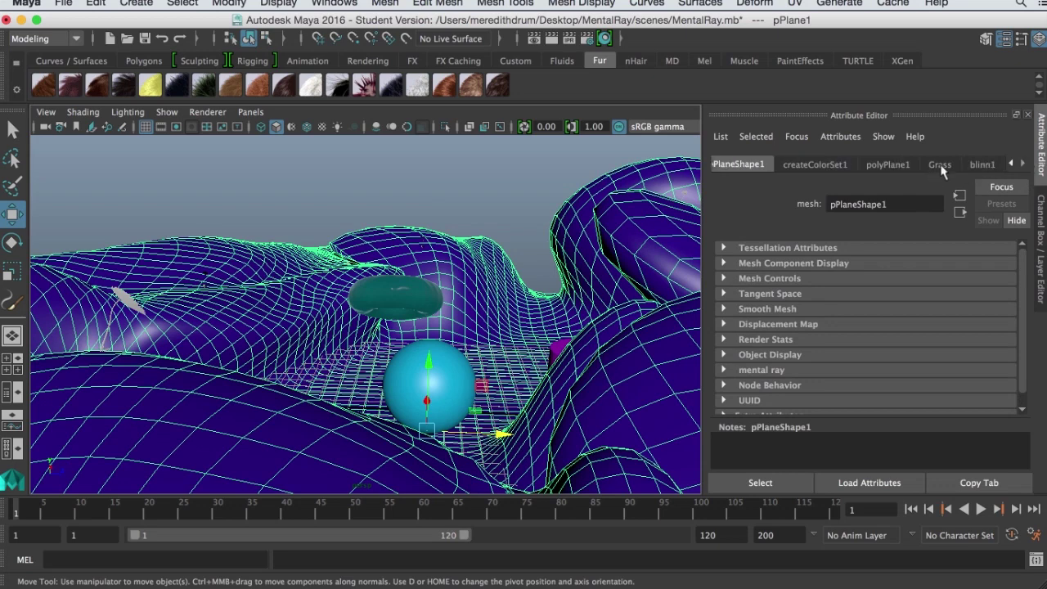
pyautogui.click(1011, 165)
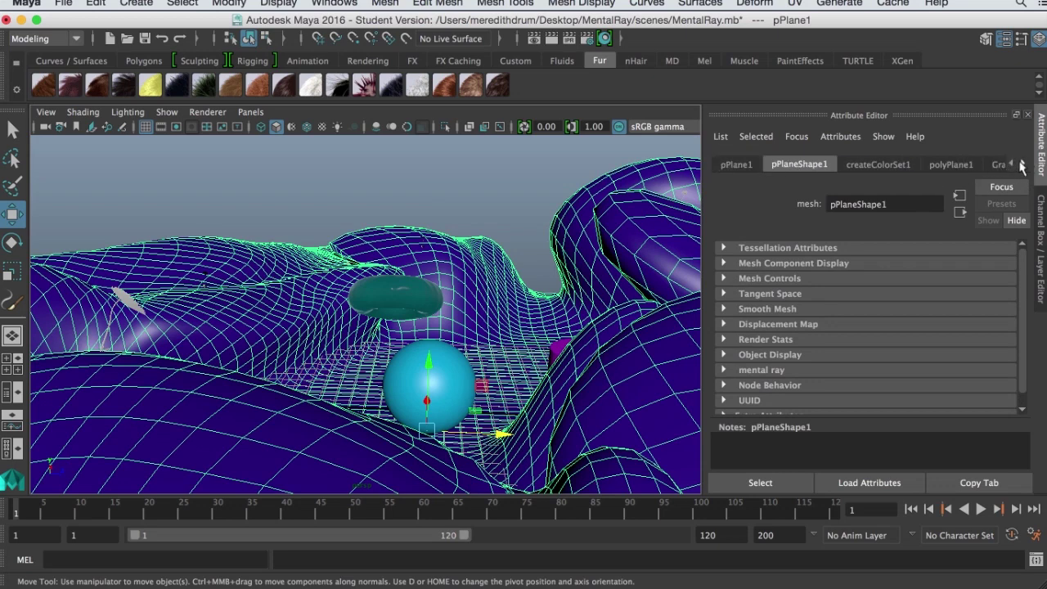
pyautogui.click(1024, 164)
pyautogui.click(1022, 165)
pyautogui.click(950, 164)
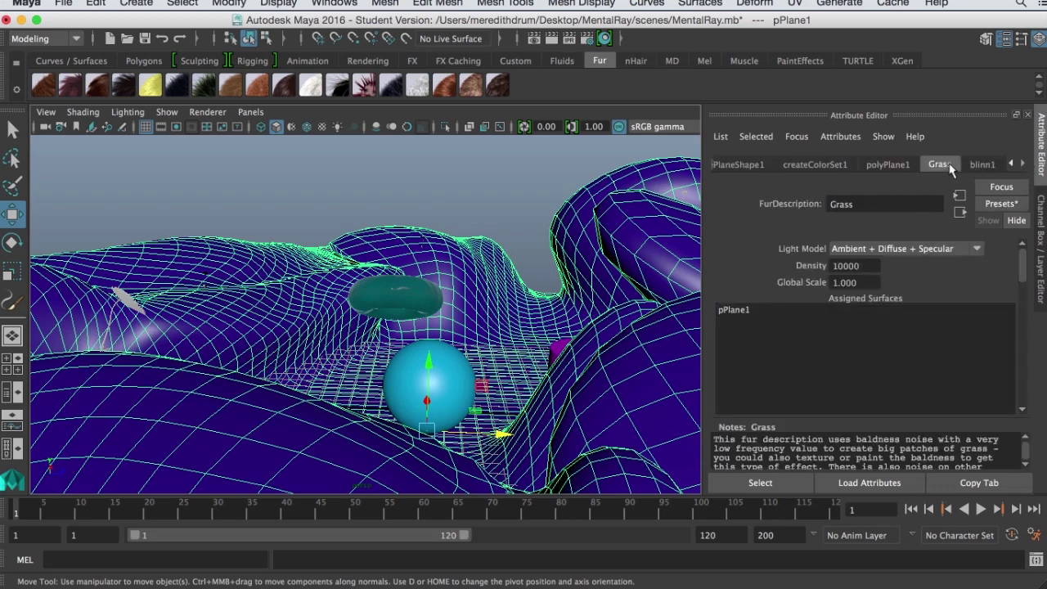
pyautogui.moveTo(1026, 283); pyautogui.dragTo(1023, 327)
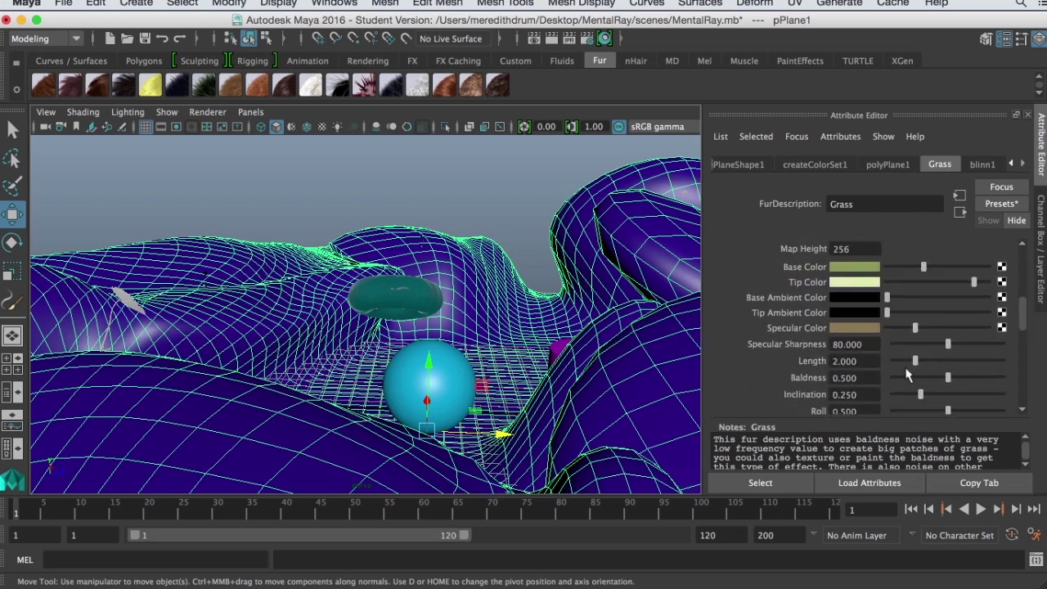
# - Switch the perspective view's renderer to Legacy High Quality Viewport and deselect the terrain to inspect the fur
pyautogui.click(434, 206)
pyautogui.click(442, 243)
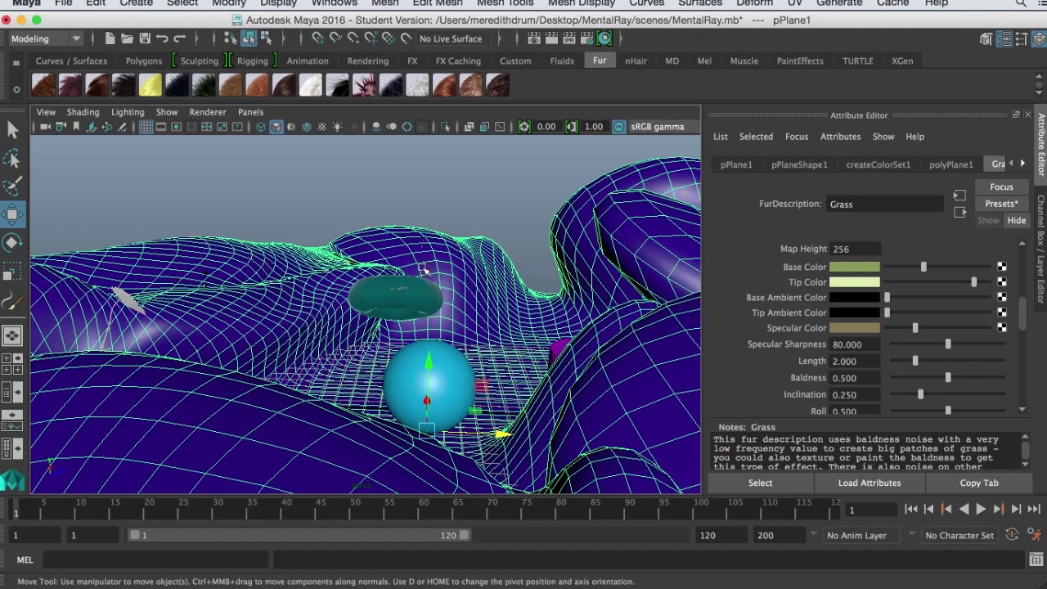
pyautogui.keyDown('alt'); pyautogui.moveTo(463, 304); pyautogui.dragTo(524, 322); pyautogui.keyUp('alt')
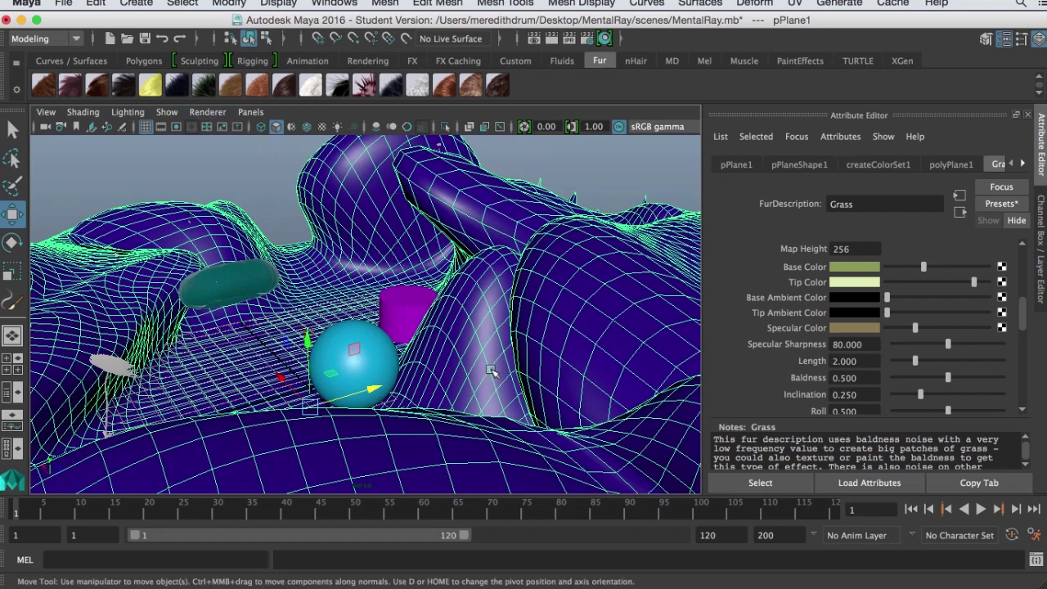
pyautogui.press('[')
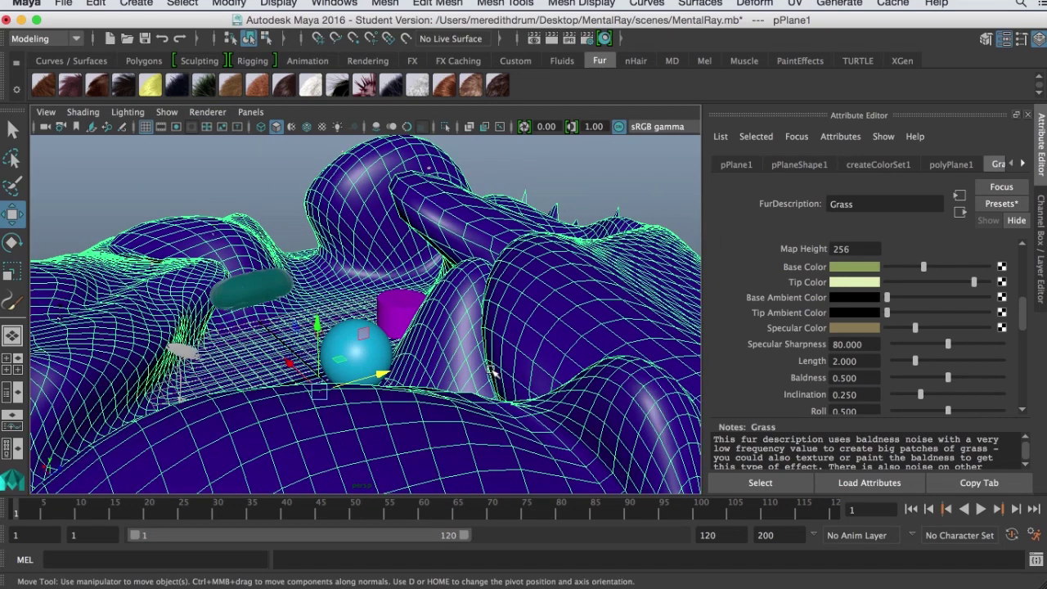
pyautogui.click(209, 114)
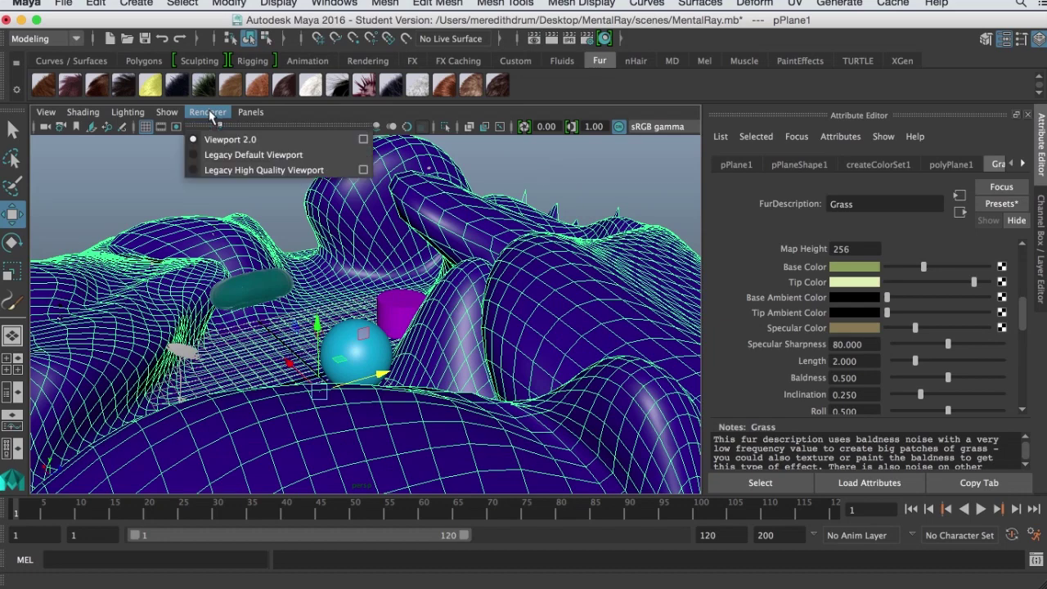
pyautogui.click(196, 170)
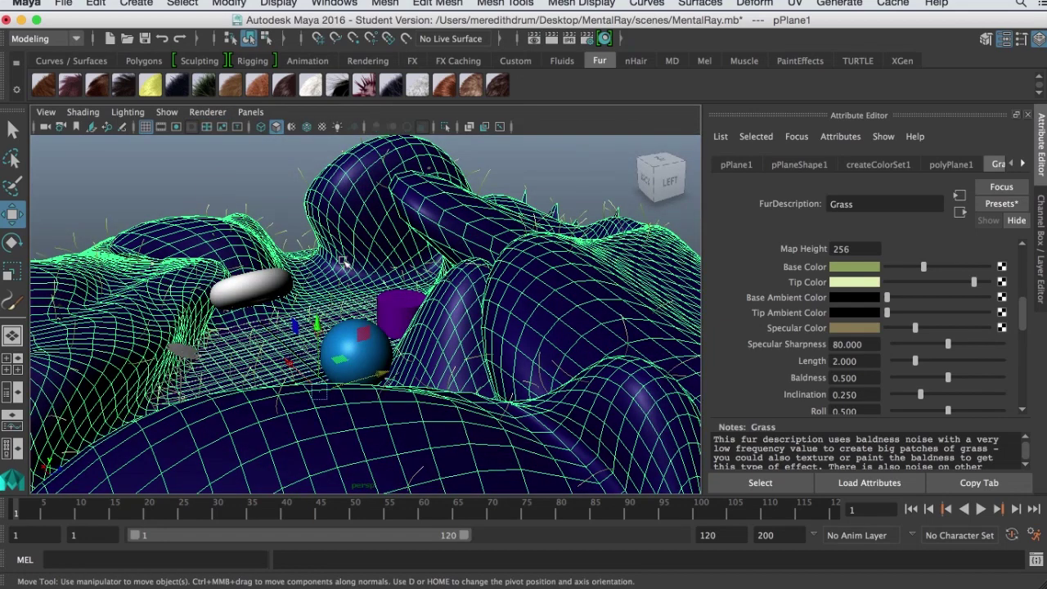
pyautogui.click(280, 234)
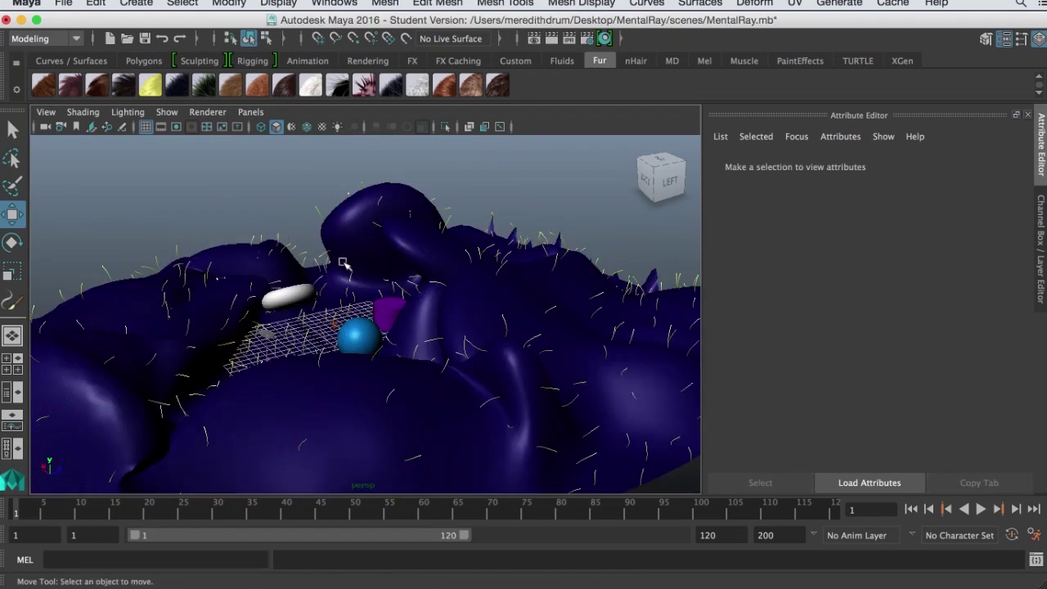
# - Set the length of the terrain's Grass fur to 6.950 and save the scene
pyautogui.click(367, 222)
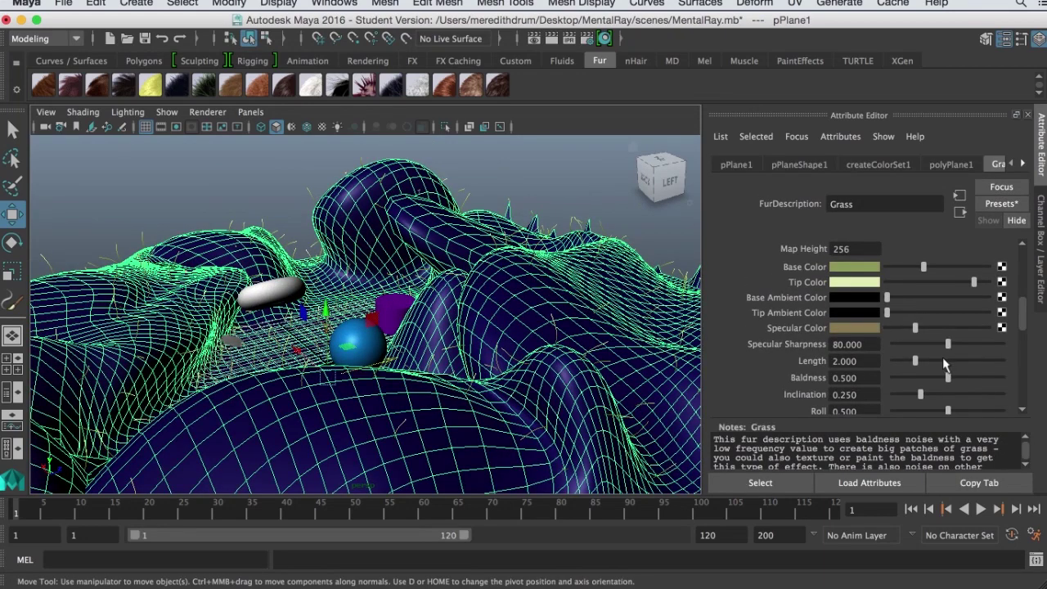
pyautogui.moveTo(917, 364); pyautogui.dragTo(971, 375)
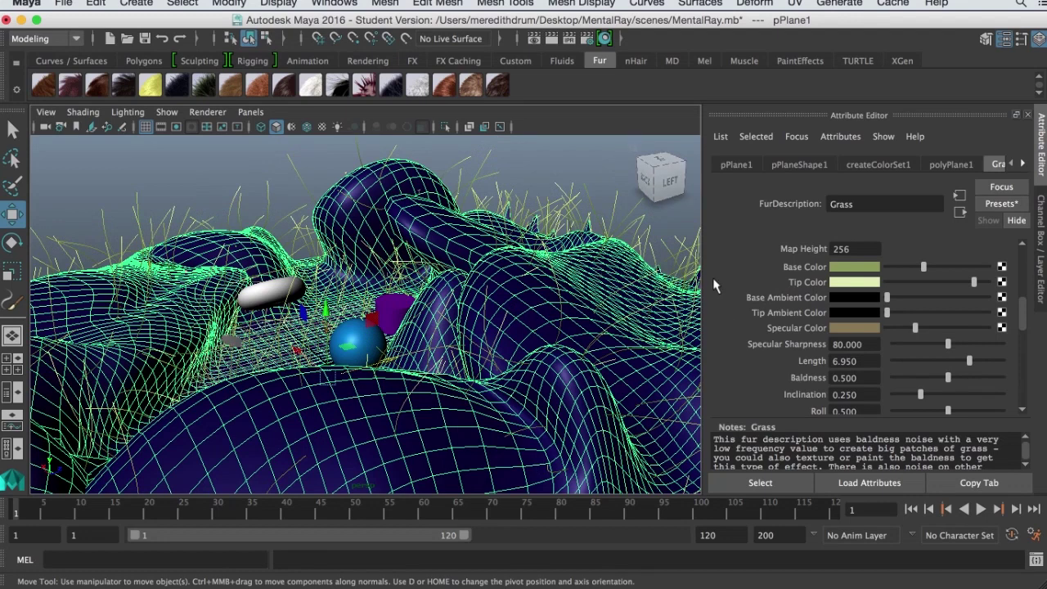
pyautogui.press('q')
pyautogui.hotkey('ctrl', 's')
pyautogui.click(482, 365)
pyautogui.press('w')
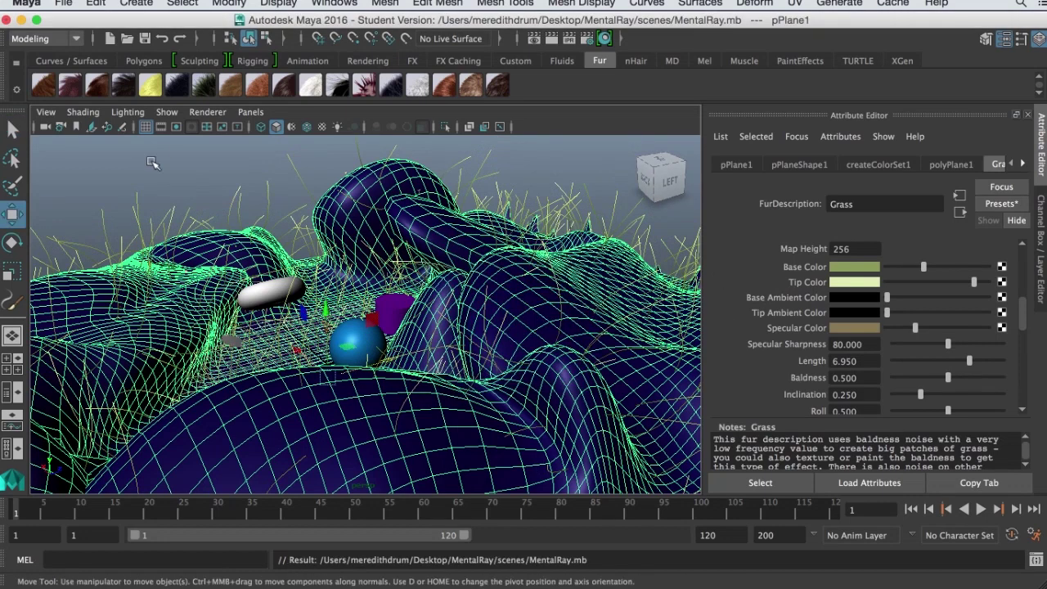